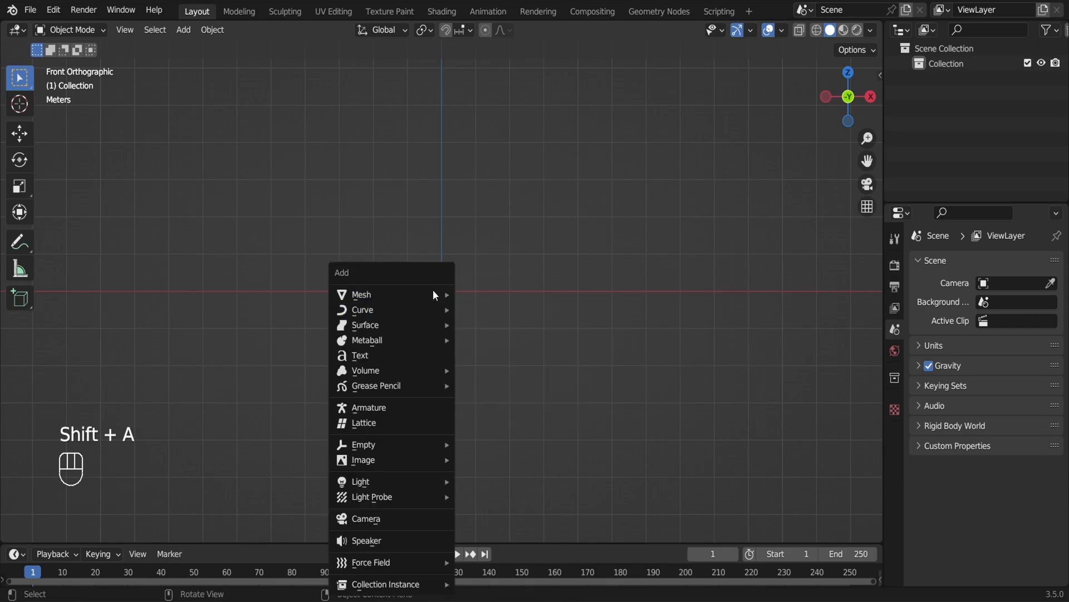
Add a UV sphere at the origin with 16 segments and 16 rings
mouse_move(433, 289)
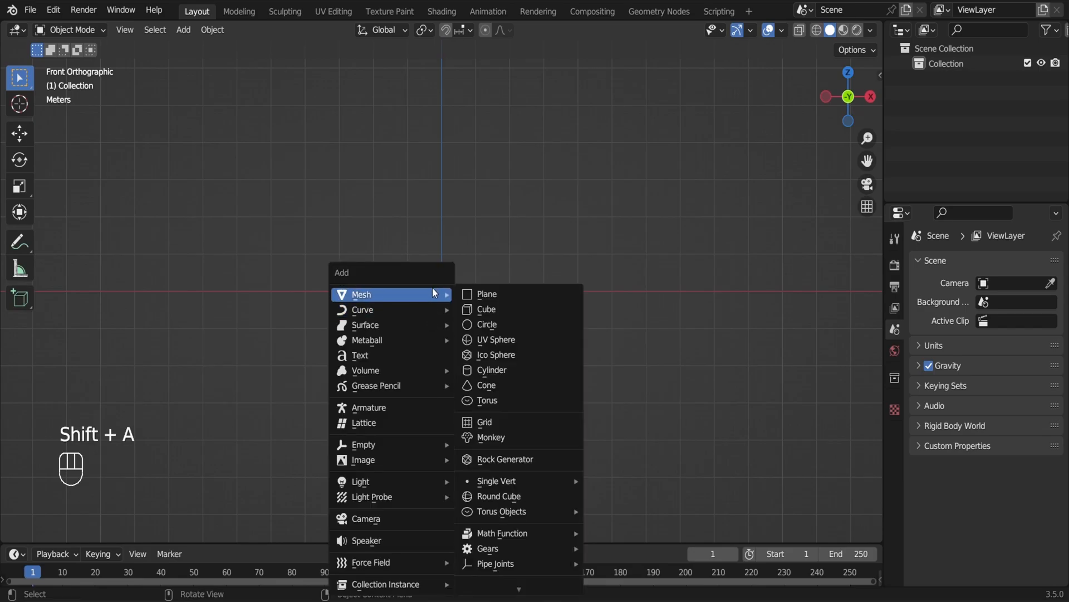
click(512, 340)
click(83, 529)
click(189, 366)
text(1)
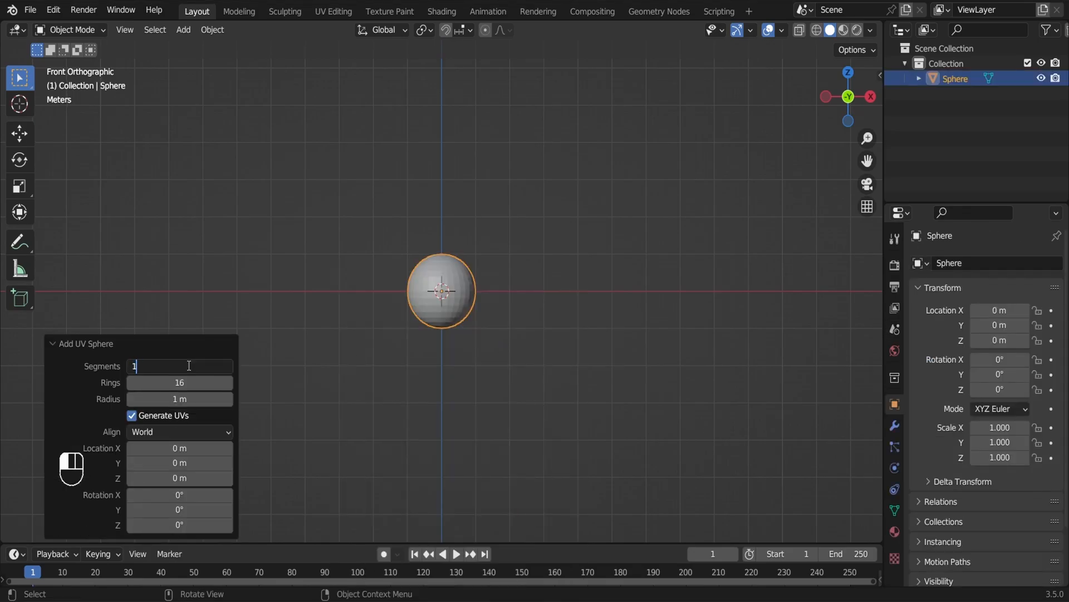
text(6)
key(Return)
click(288, 379)
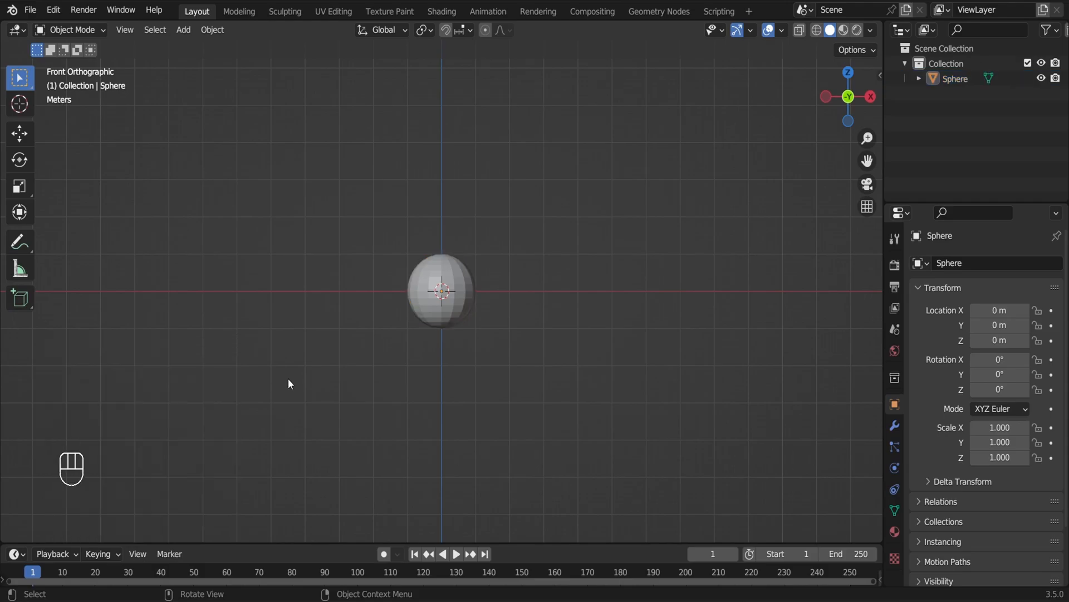
Scale the sphere up uniformly to about 2.8 and save the file
click(448, 308)
key(s)
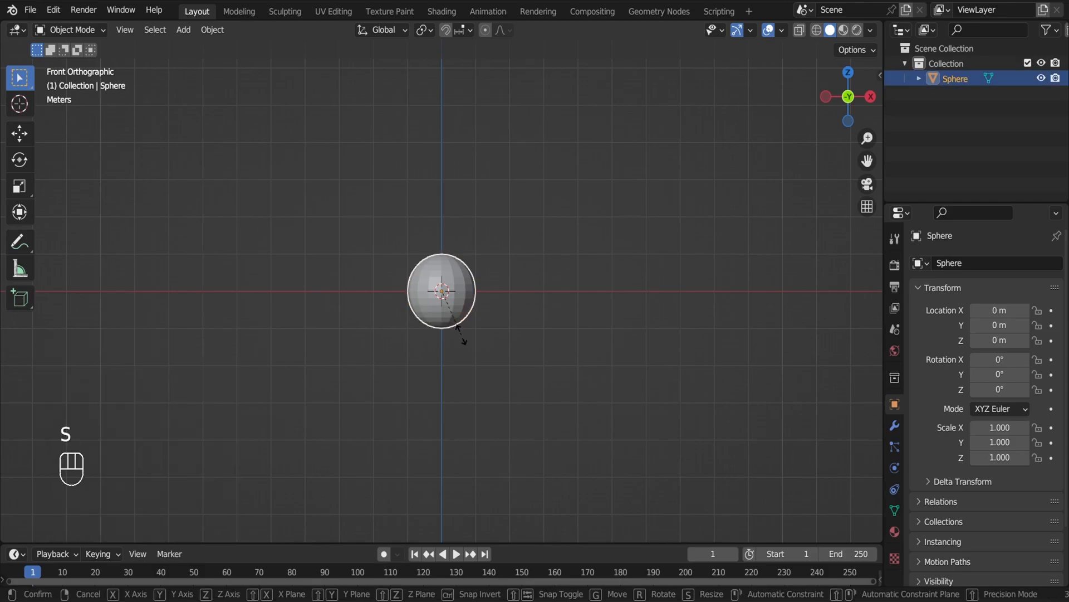
click(476, 388)
key(ctrl+s)
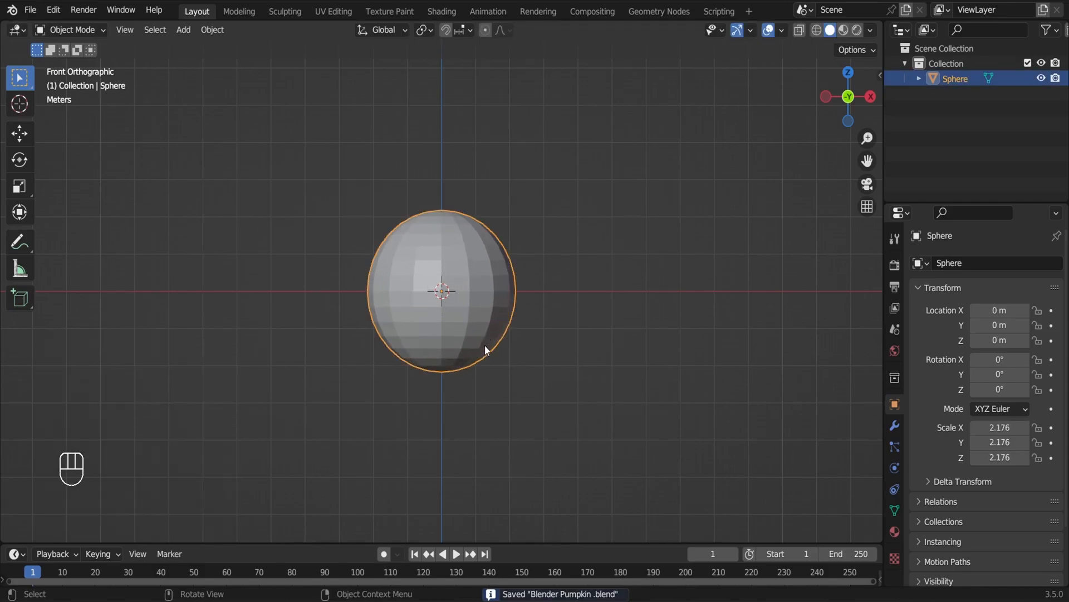
key(s)
click(496, 373)
Flatten the sphere by scaling its top and bottom pole vertices to about 0.53 with proportional editing at influence size 3.80
alt+drag(489, 292, 481, 343)
key(Tab)
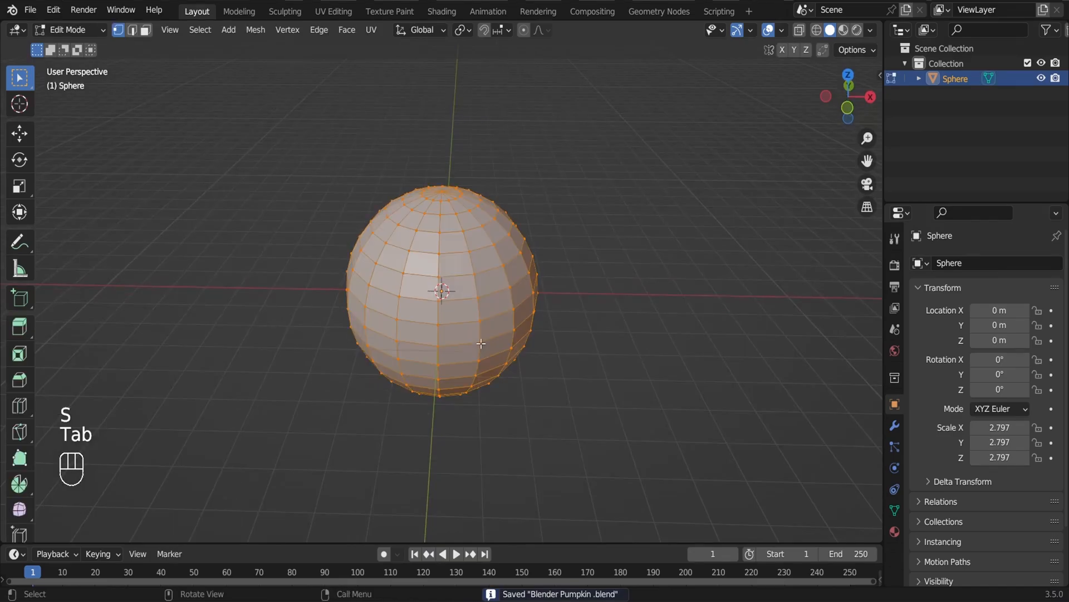
click(440, 191)
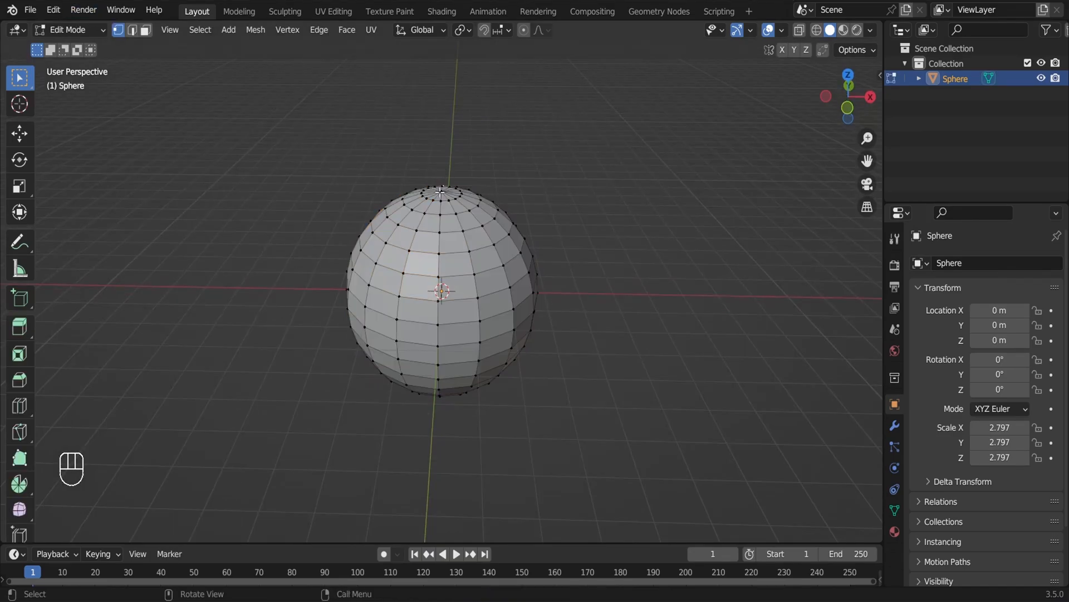
middle_drag(442, 252, 437, 107)
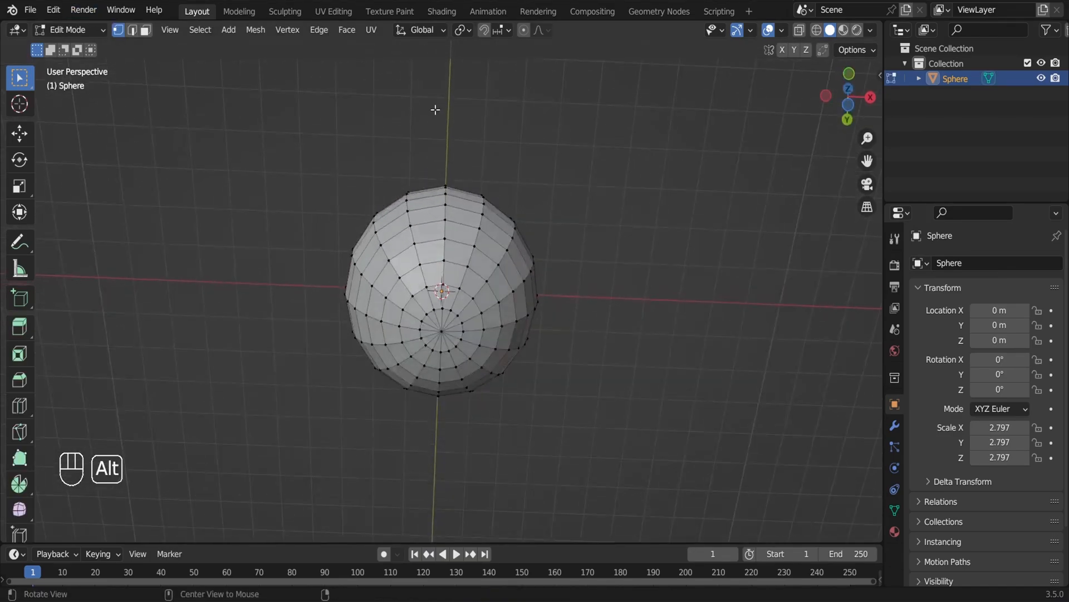
shift+click(443, 329)
key(KP_1)
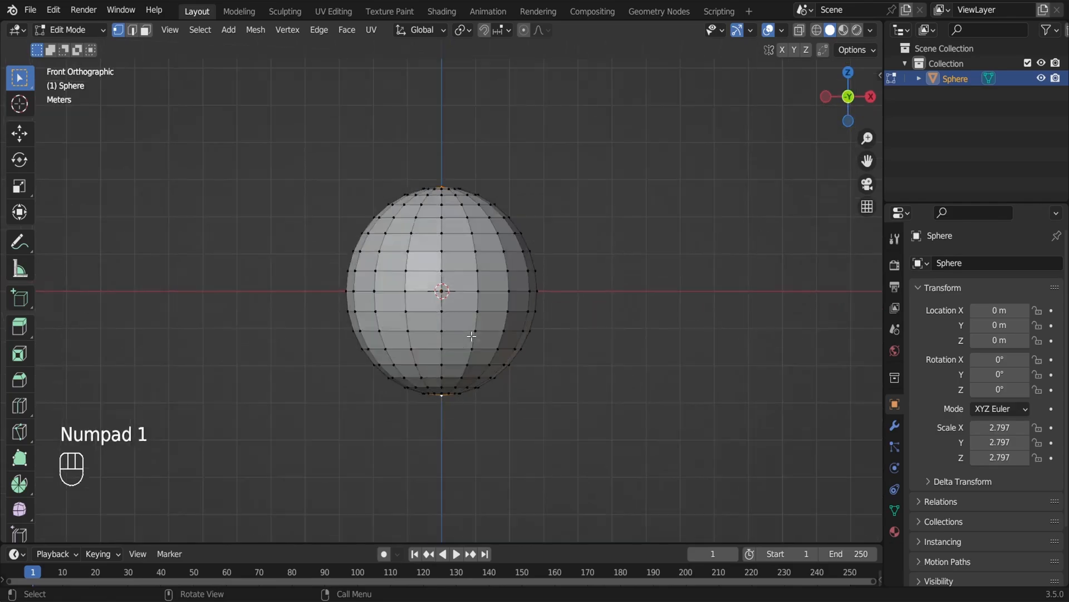
click(523, 31)
key(s)
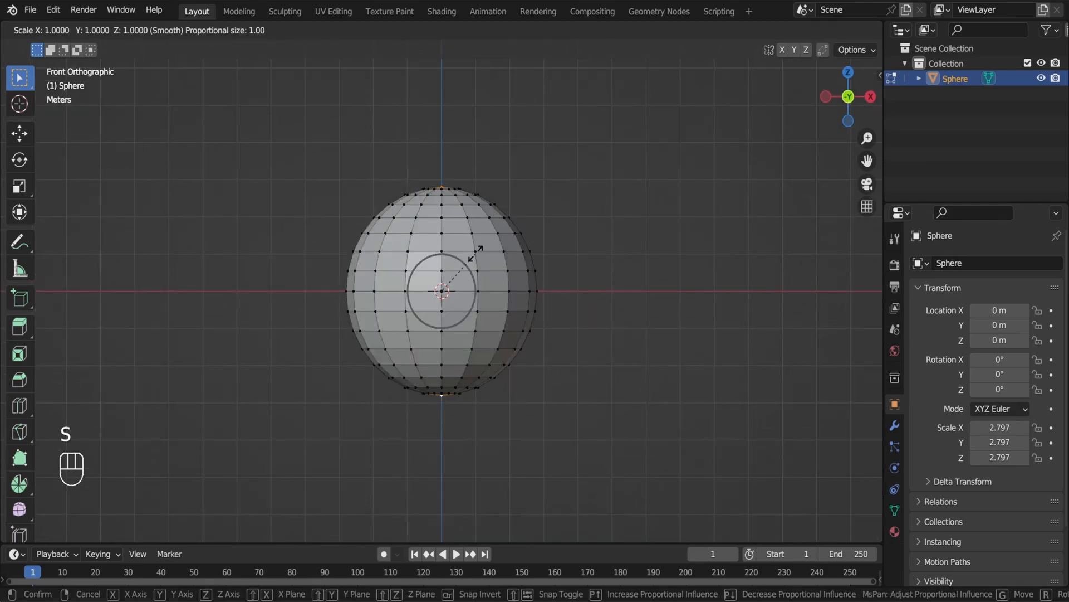
scroll(474, 267, down, 10)
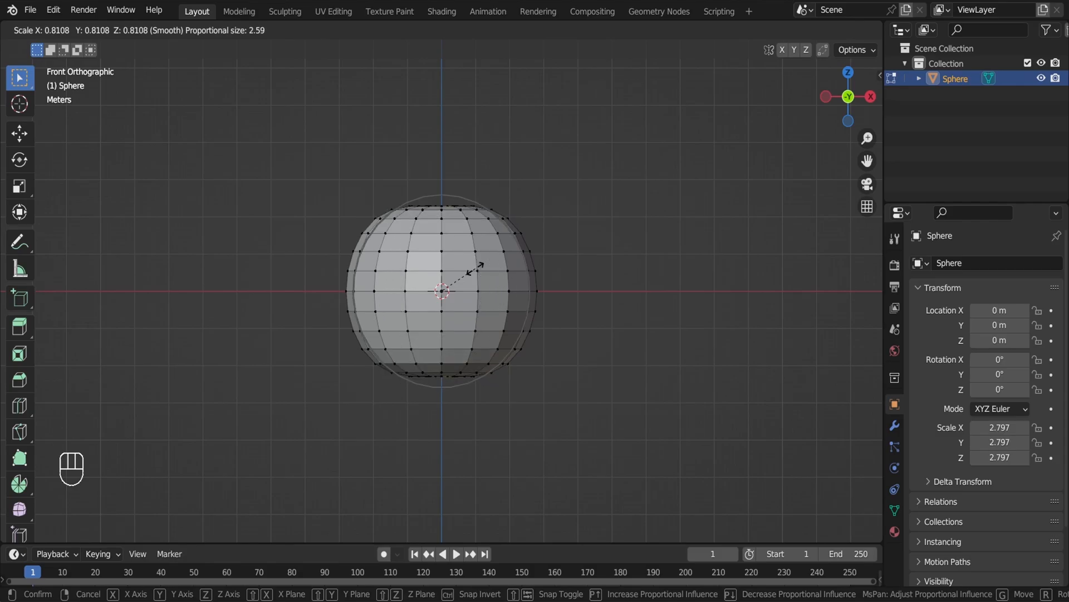
scroll(475, 268, down, 4)
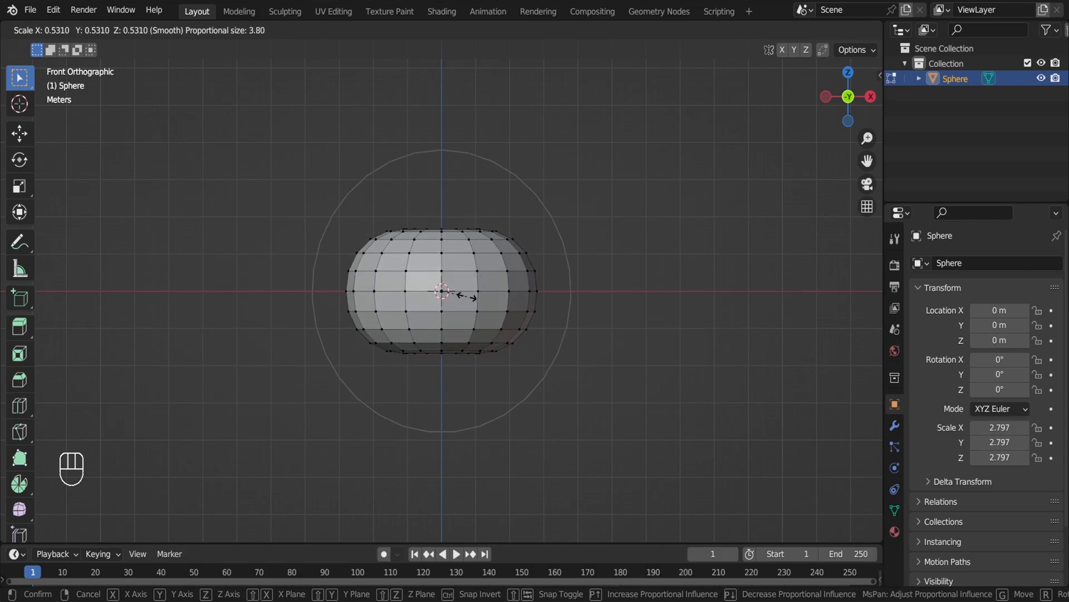
click(468, 297)
key(Tab)
key(Tab)
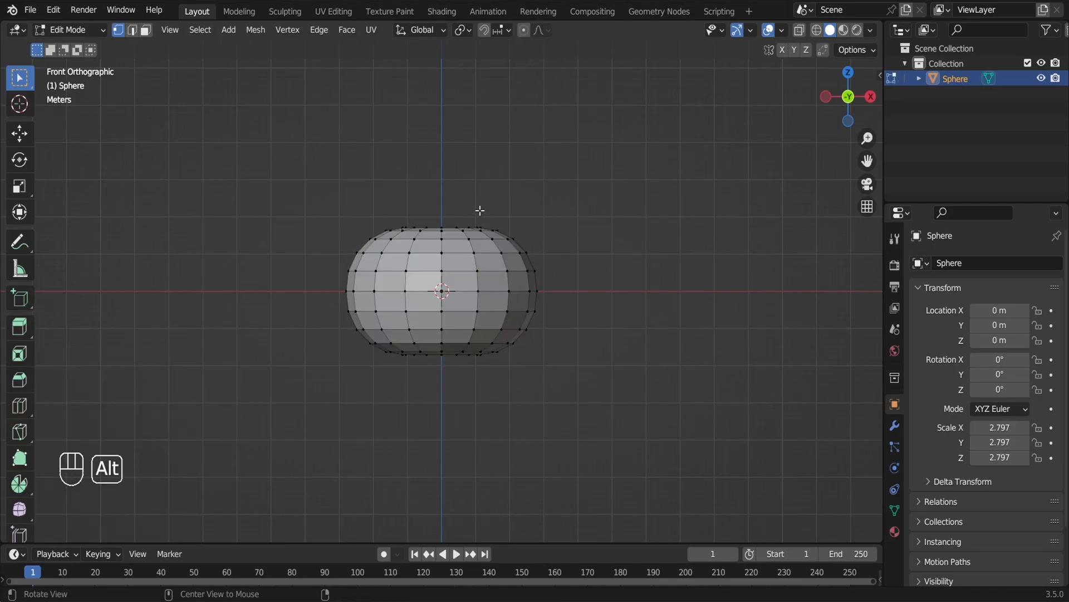
Select every second meridian edge loop around the flattened sphere, eight half-loops from pole to pole, and save the file
alt+drag(479, 210, 253, 152)
key(2)
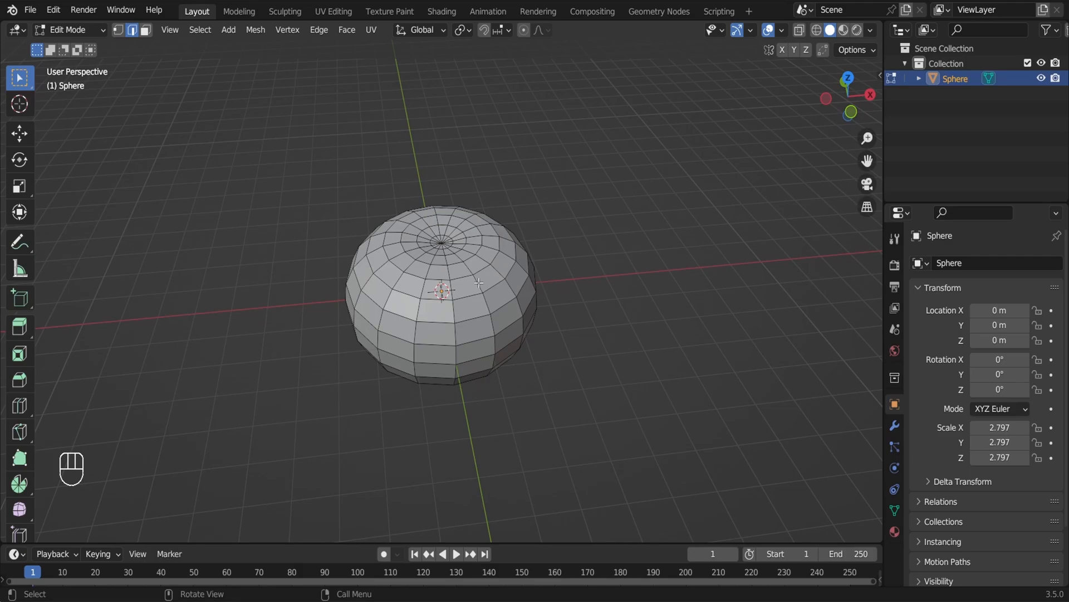
key(KP_7)
scroll(460, 326, up, 3)
key(alt+z)
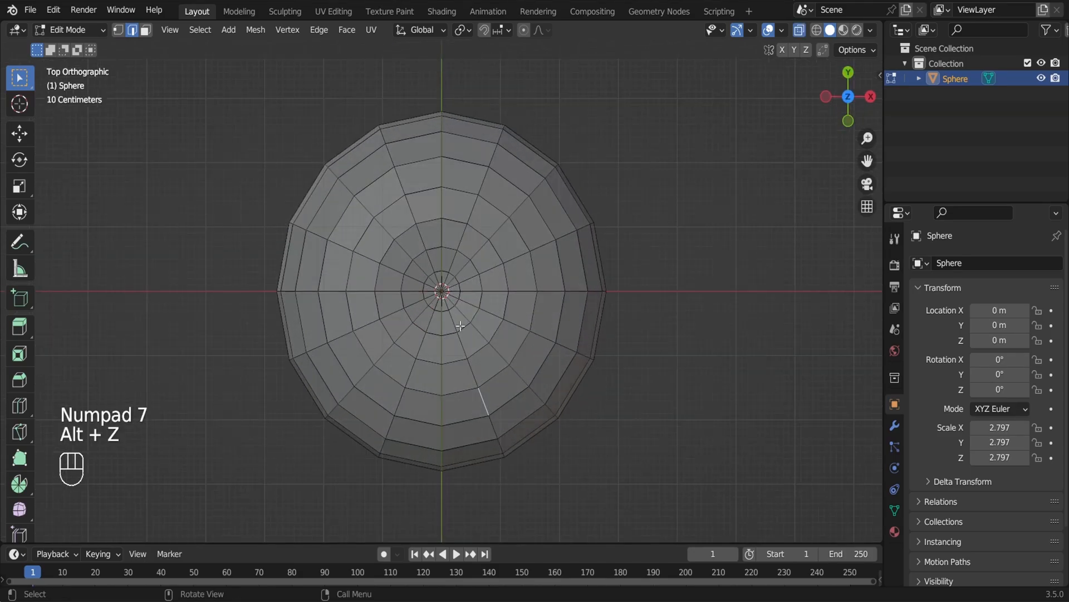
alt+shift+click(471, 368)
alt+shift+click(521, 328)
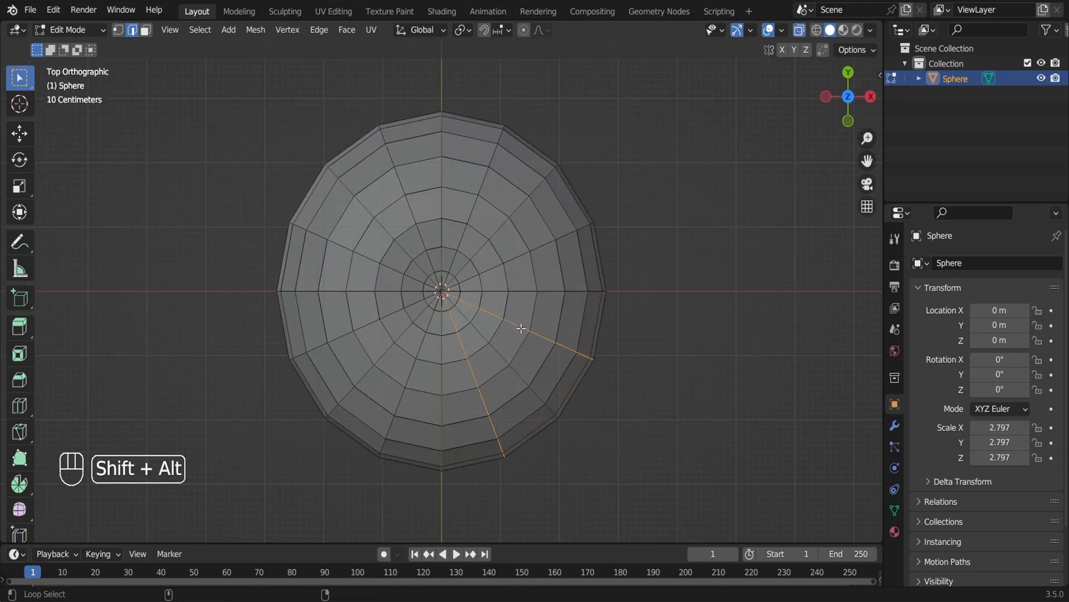
alt+shift+click(517, 257)
alt+shift+click(471, 208)
alt+shift+click(414, 215)
alt+shift+click(393, 270)
alt+shift+click(381, 318)
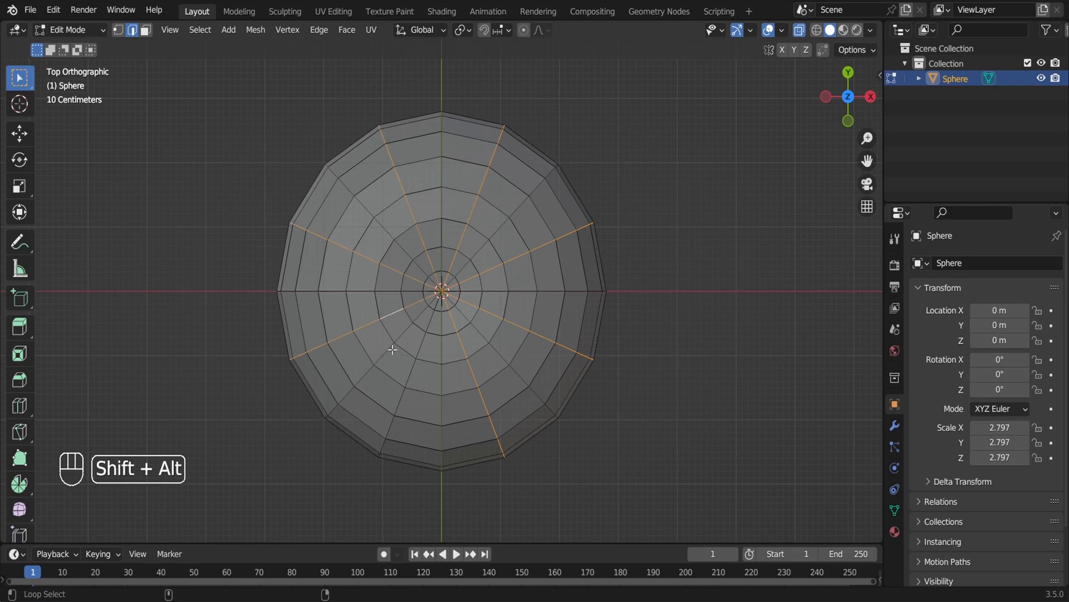
alt+shift+click(409, 378)
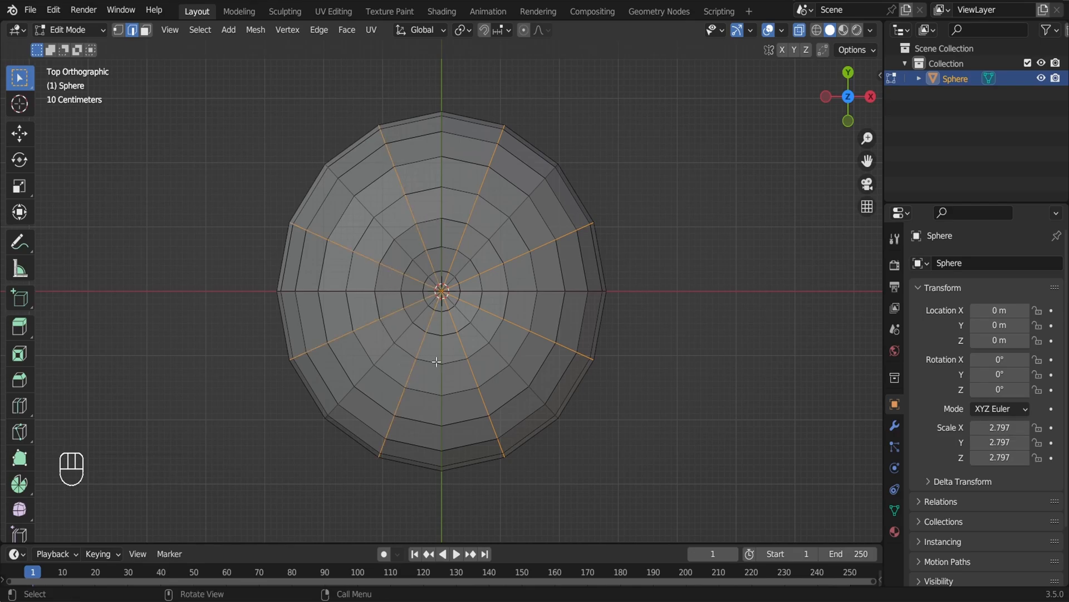
middle_drag(538, 286, 544, 217)
key(ctrl+s)
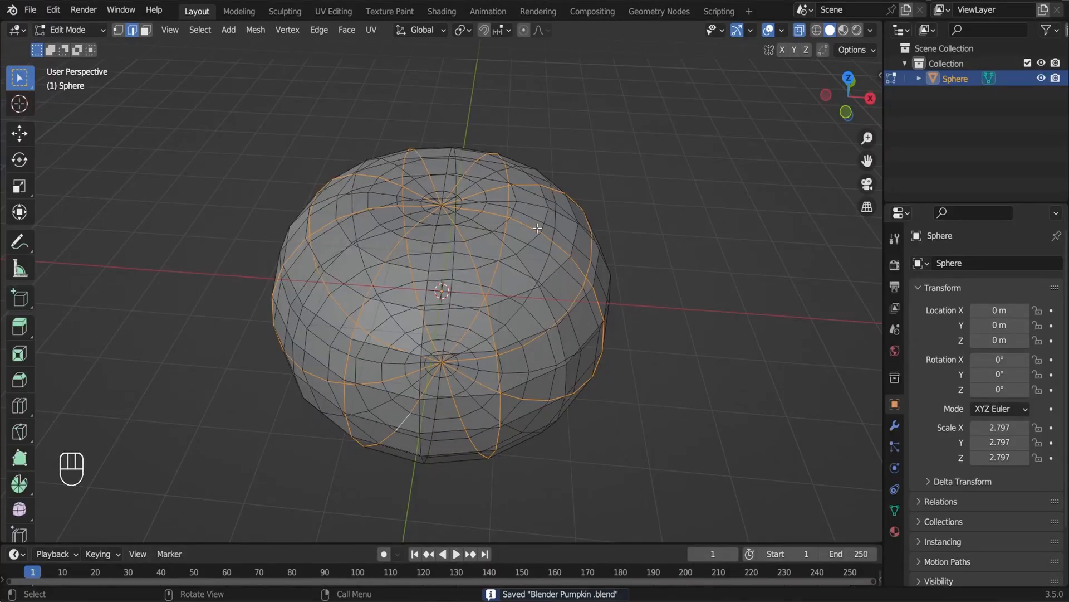
Bevel the selected meridian edges with a single segment, about 0.05 m wide
middle_drag(609, 382, 616, 366)
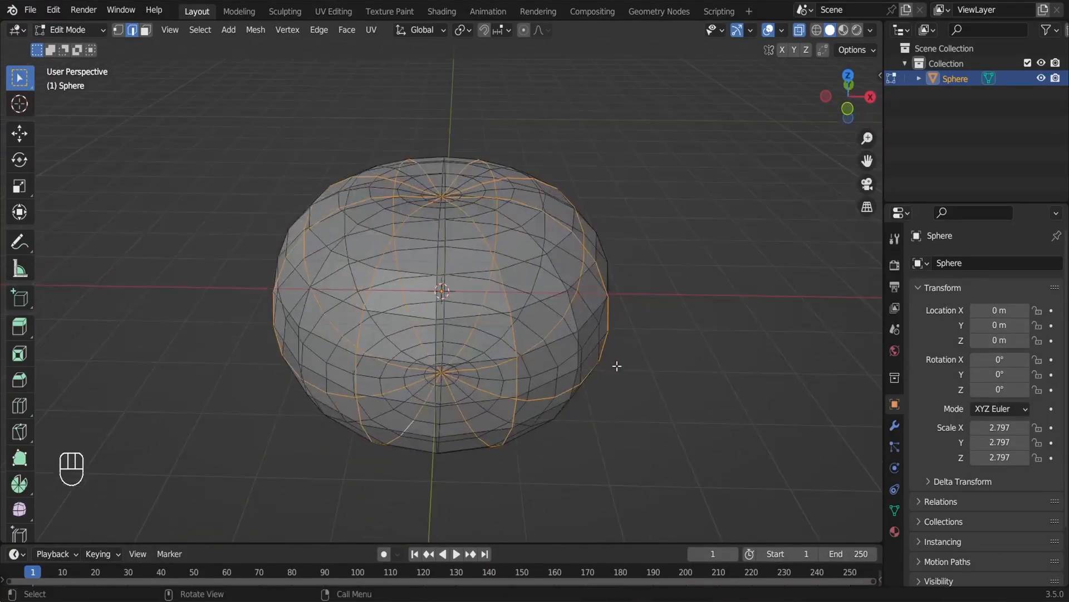
key(ctrl+b)
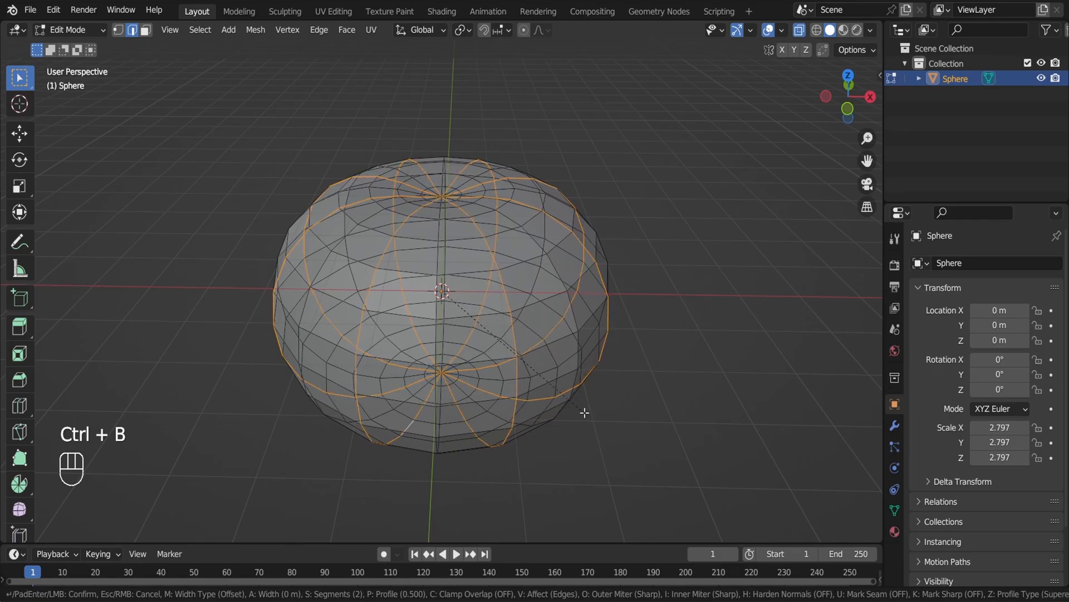
mouse_move(598, 420)
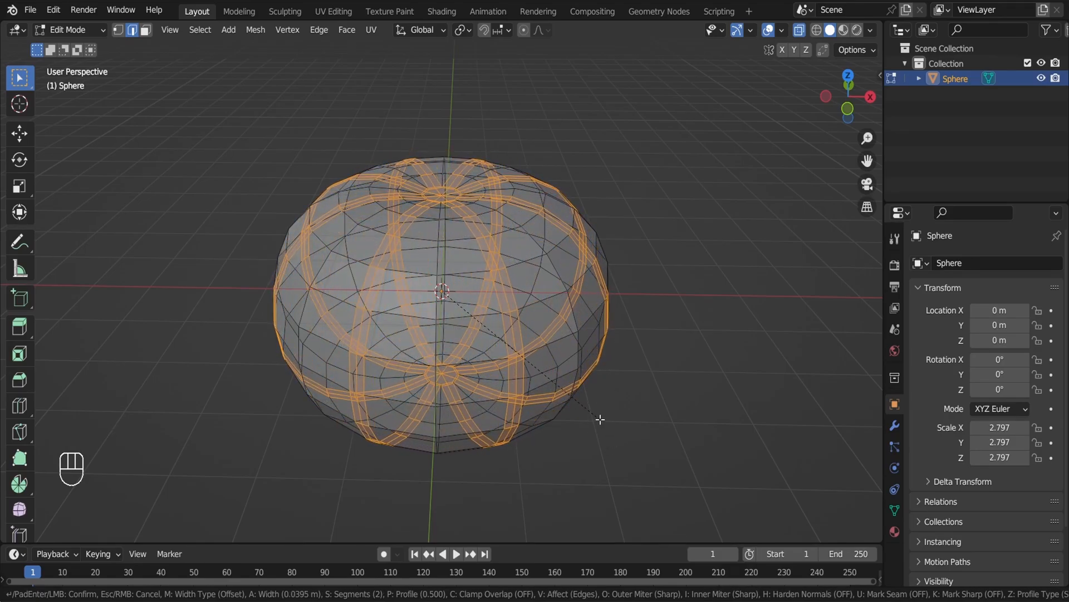
scroll(600, 418, down, 1)
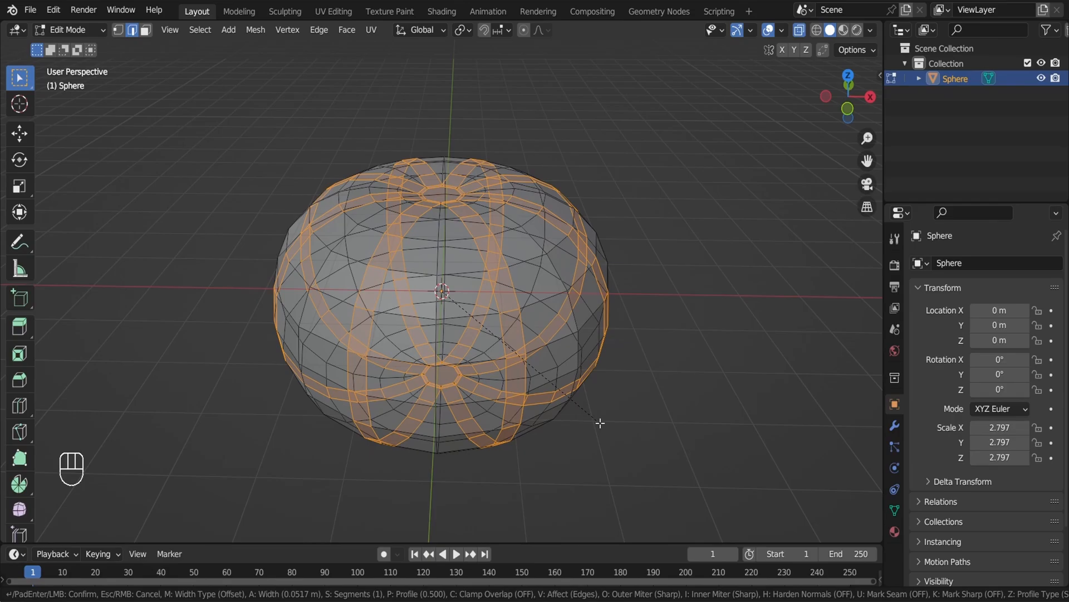
click(600, 423)
middle_drag(597, 424, 563, 462)
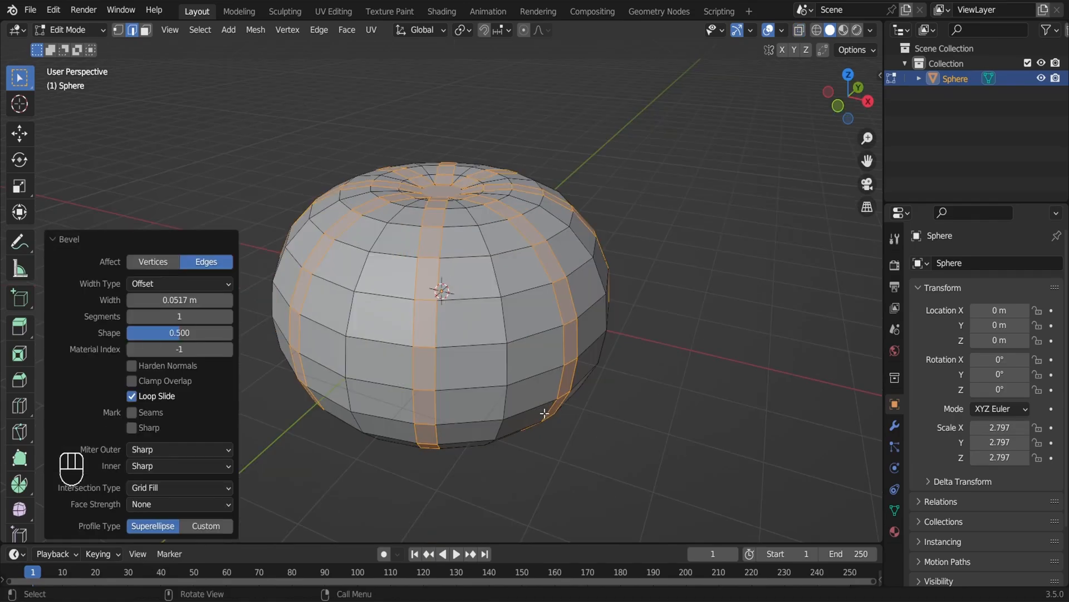
Reduce the bevel width to 0.0417 m and deselect the beveled strips
click(132, 300)
click(132, 299)
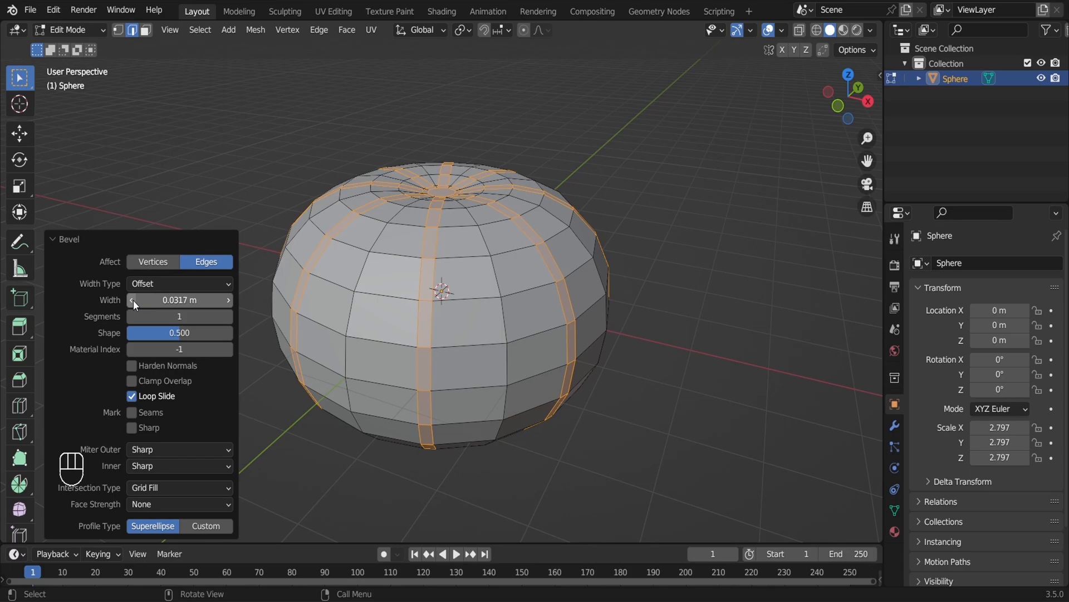
click(226, 300)
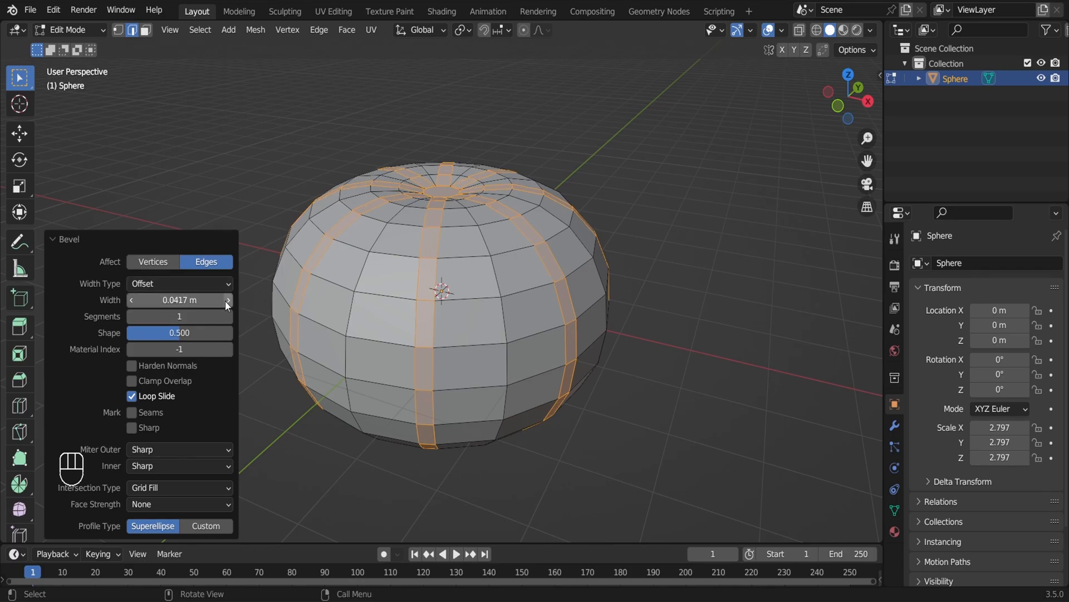
click(132, 300)
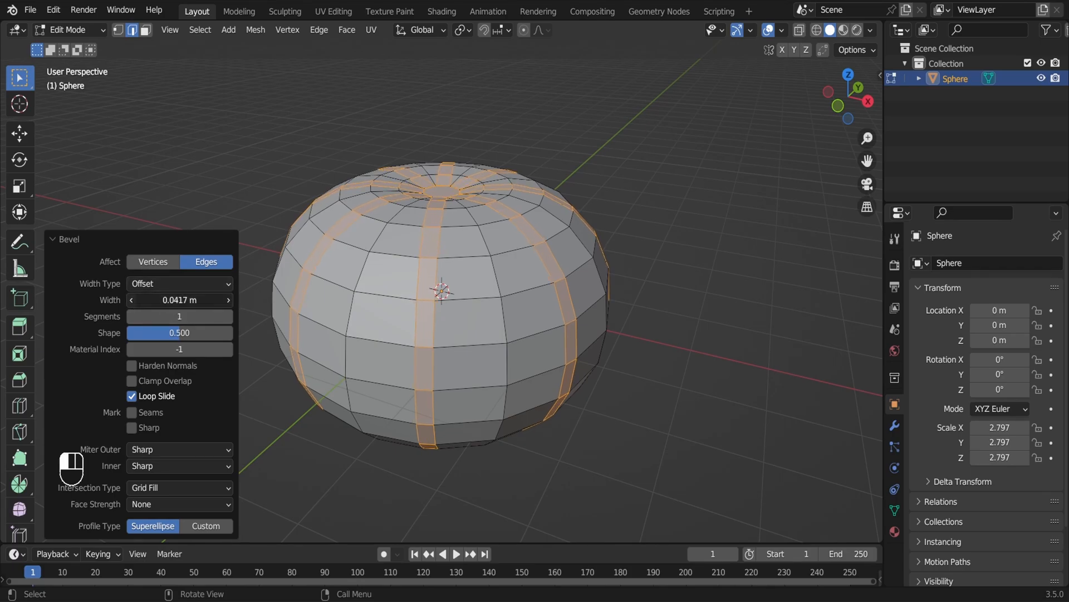
click(228, 300)
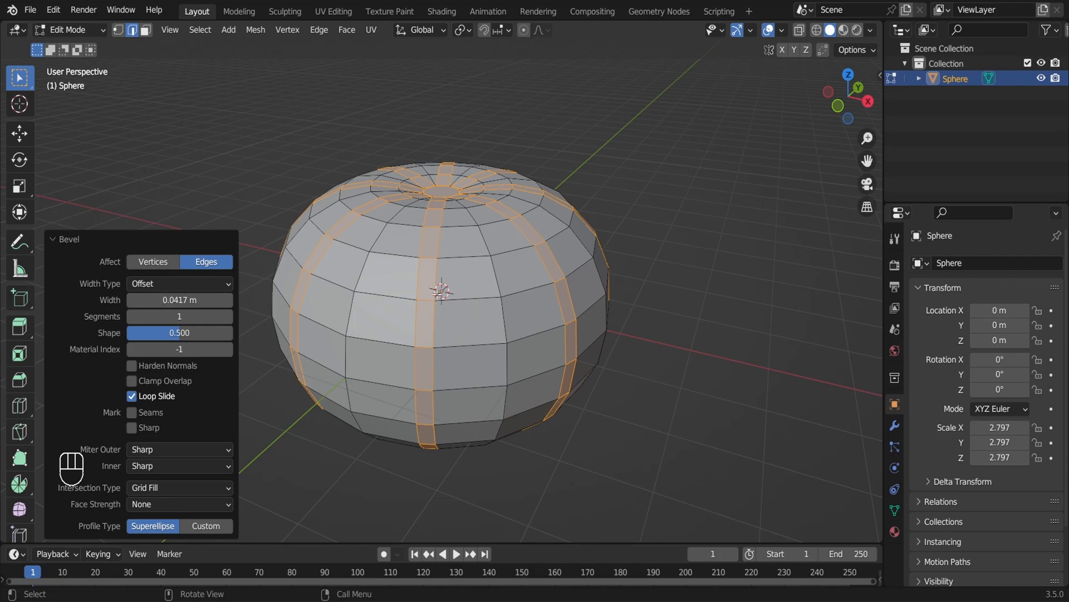
click(439, 293)
Add one centred pole-to-pole loop cut in each of the sixteen wide segments around the sphere, and save the file
key(KP_7)
key(ctrl+r)
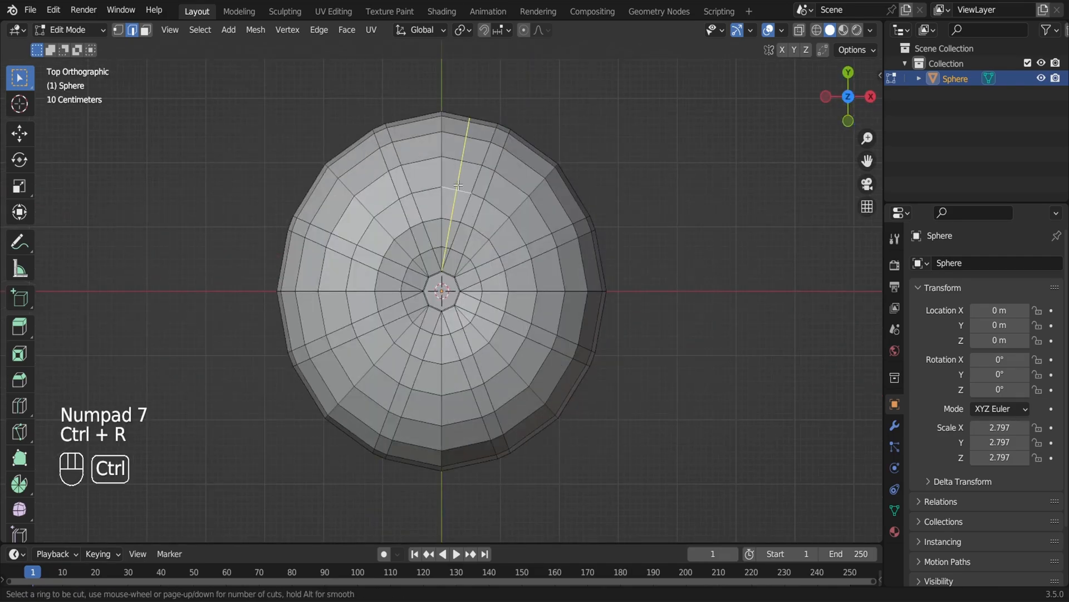
click(458, 186)
right_click(458, 185)
key(ctrl+r)
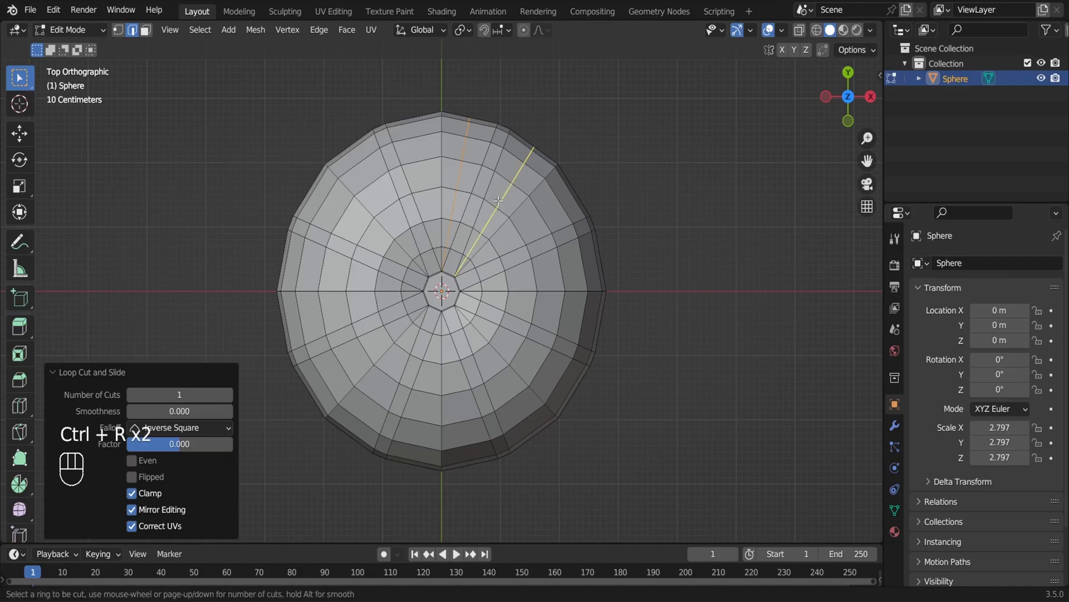
click(501, 204)
key(ctrl+r)
click(526, 235)
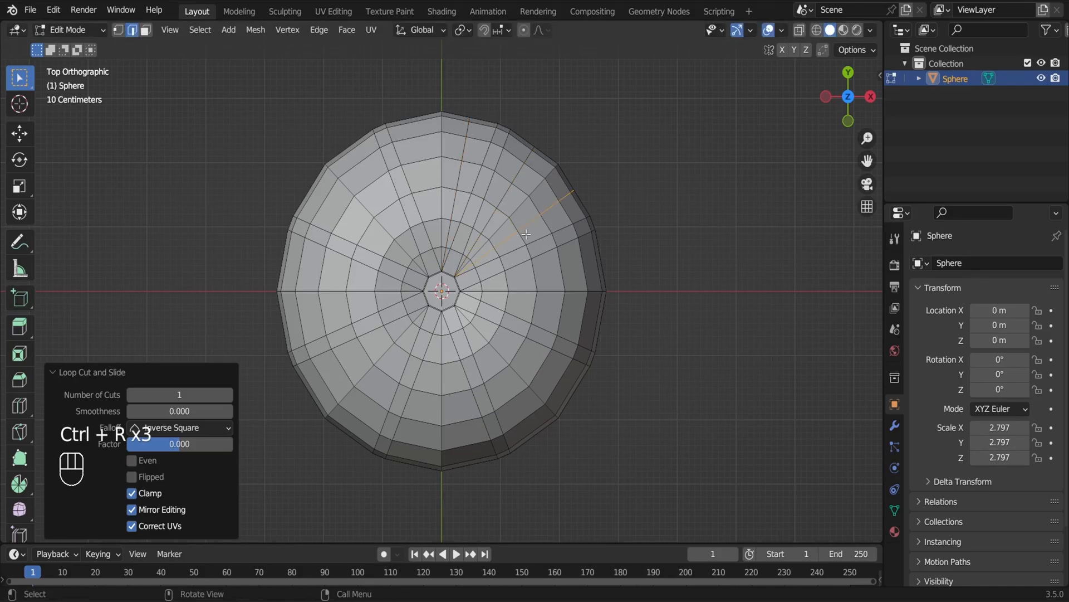
key(ctrl+r)
click(529, 275)
key(ctrl+r)
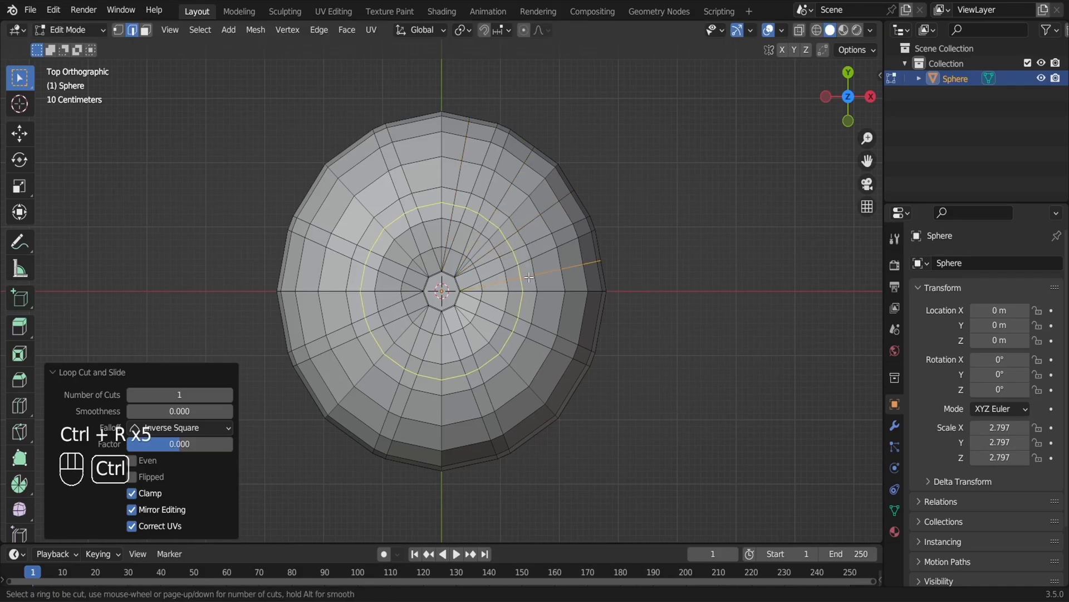
click(529, 310)
key(ctrl+r)
click(525, 324)
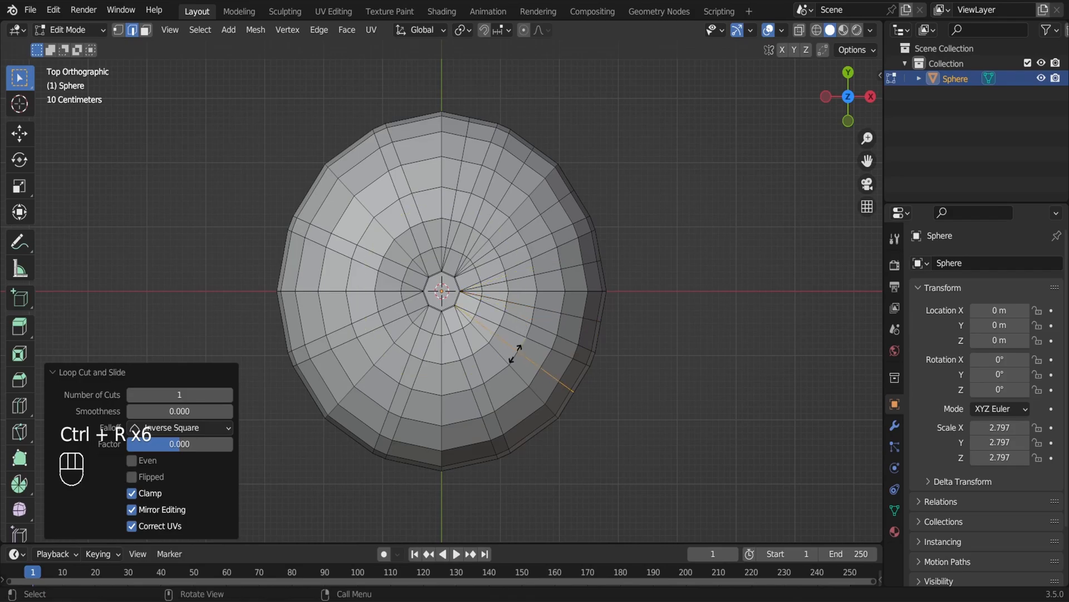
key(ctrl+r)
click(500, 388)
key(ctrl+r)
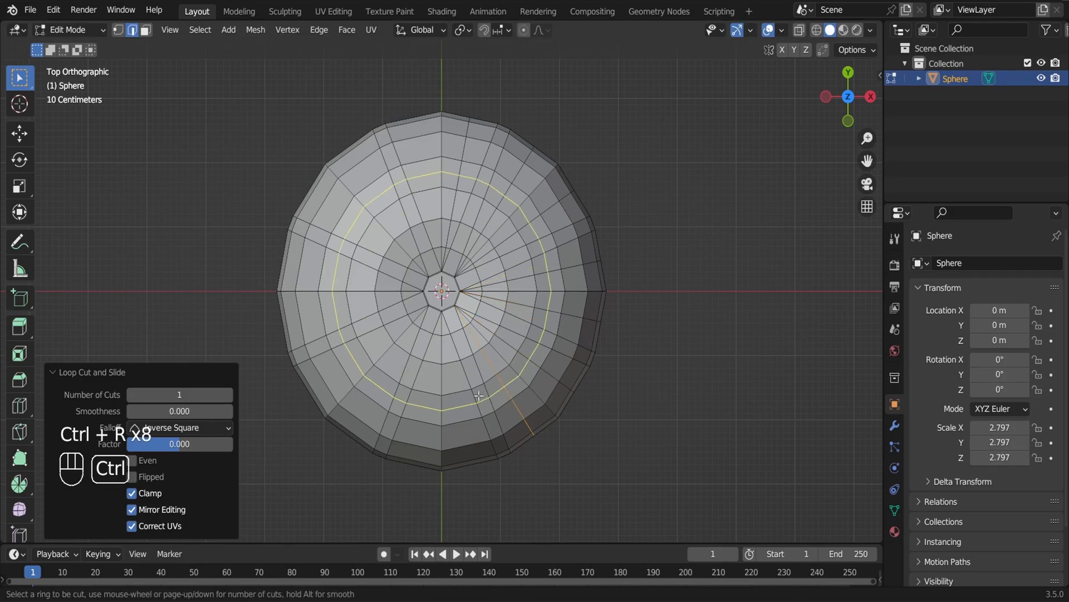
click(476, 394)
key(ctrl+r)
click(421, 394)
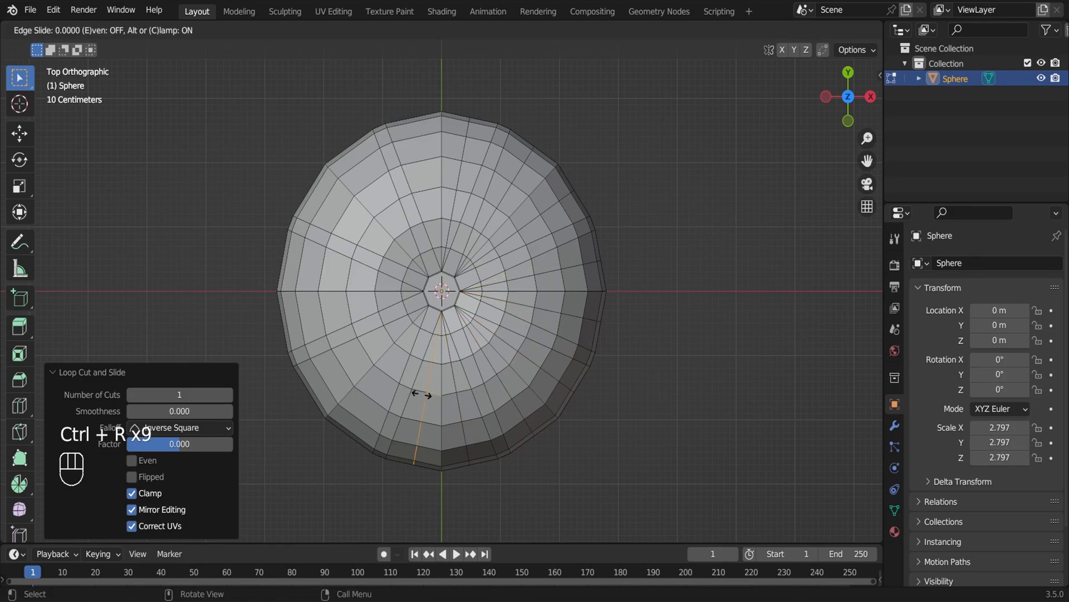
key(ctrl+r)
click(377, 387)
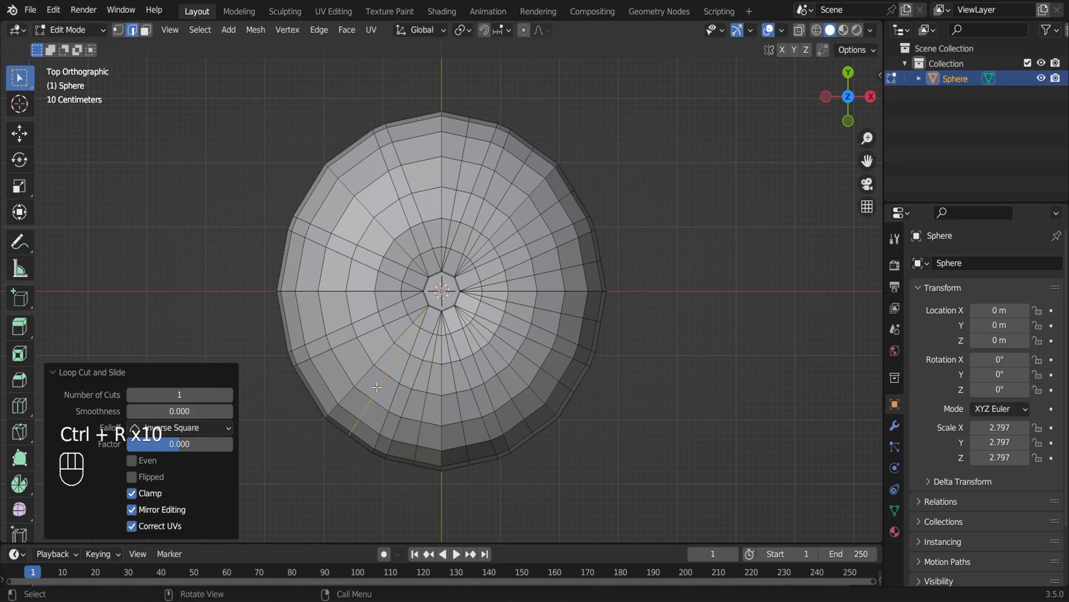
key(ctrl+r)
click(339, 360)
key(ctrl+r)
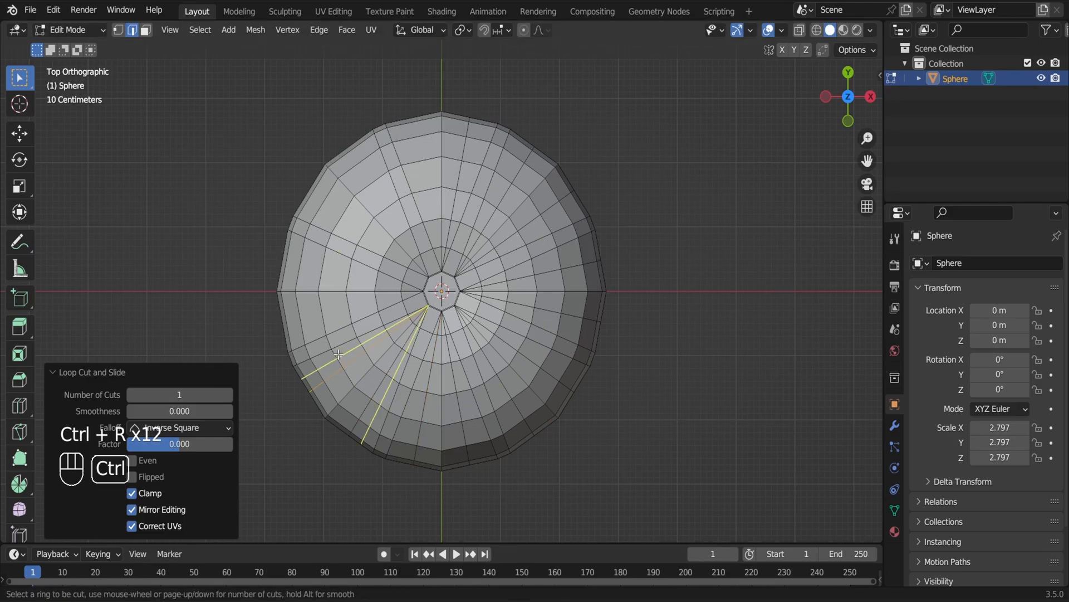
click(314, 307)
key(ctrl+r)
click(312, 265)
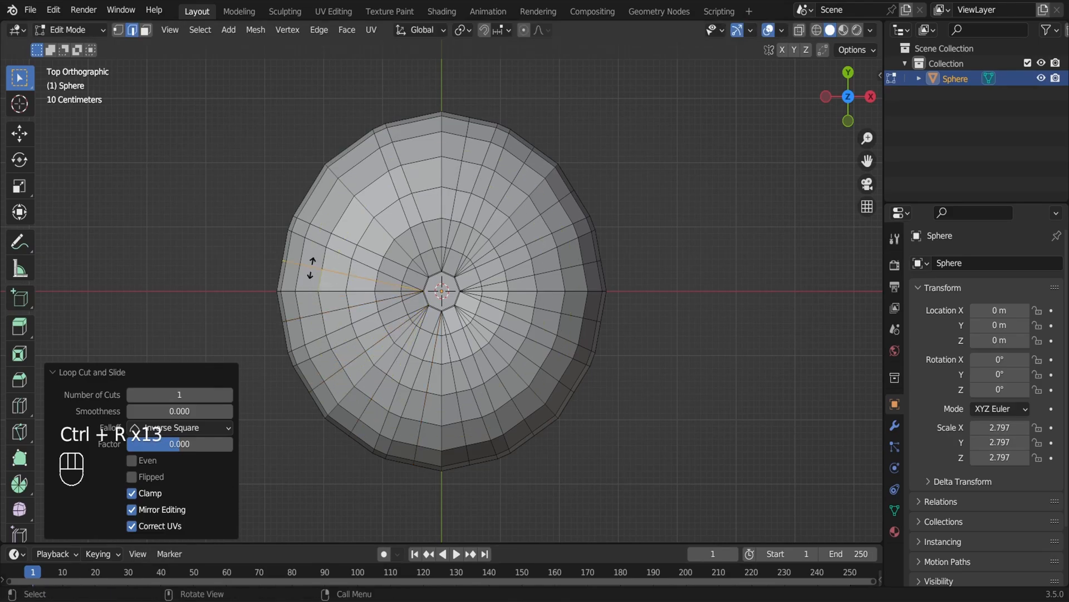
key(ctrl+r)
key(ctrl+r)
click(399, 205)
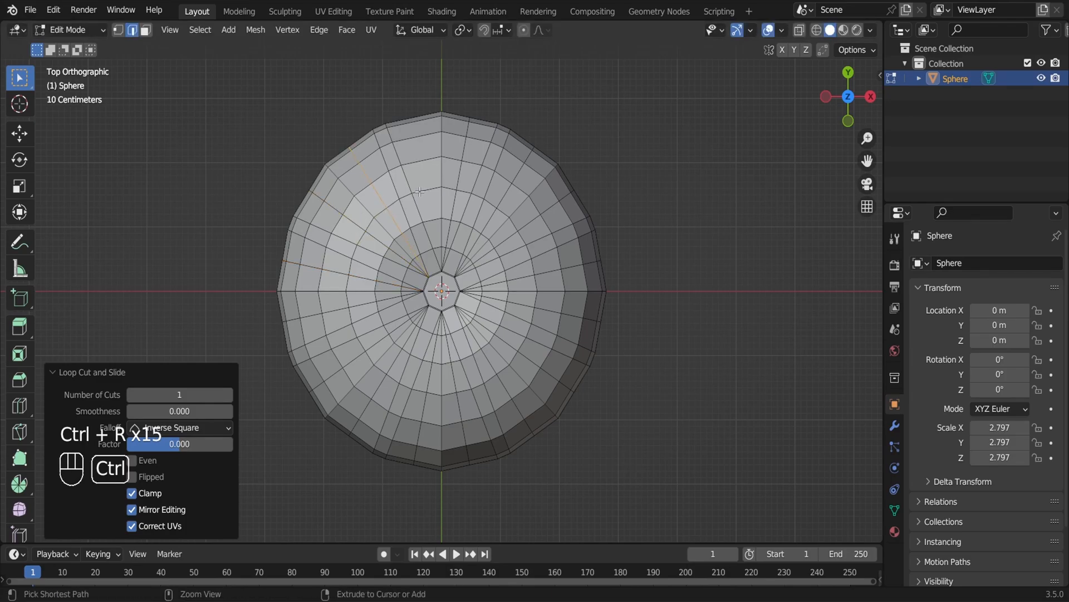
key(ctrl+r)
click(417, 191)
alt+middle_drag(549, 405, 533, 305)
key(ctrl+s)
Turn on X-ray and select all sixteen new meridian loops running down the middle of the wide segments
key(KP_7)
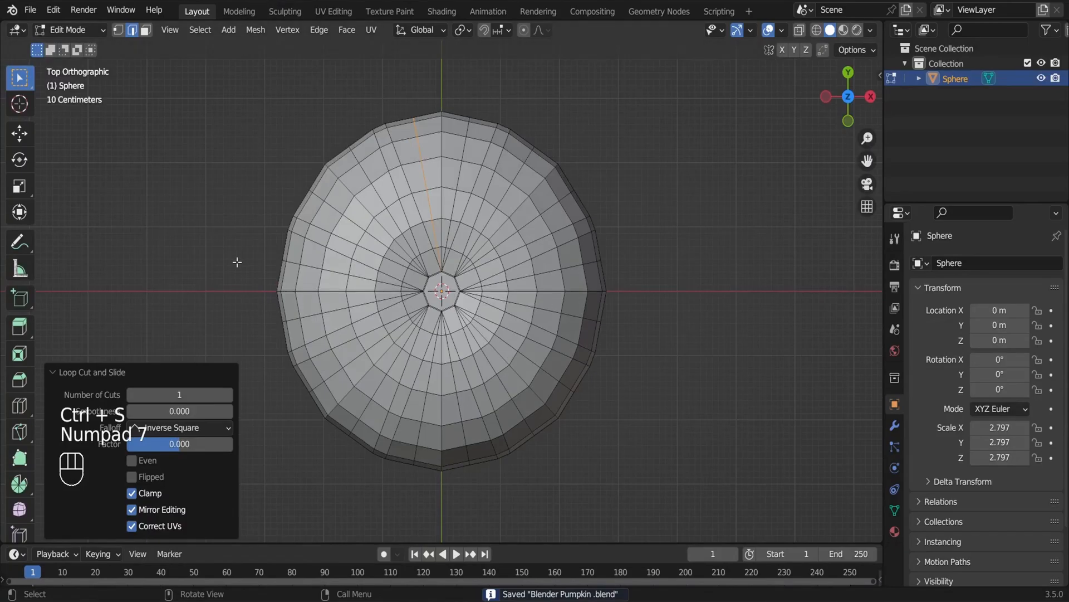
key(alt+z)
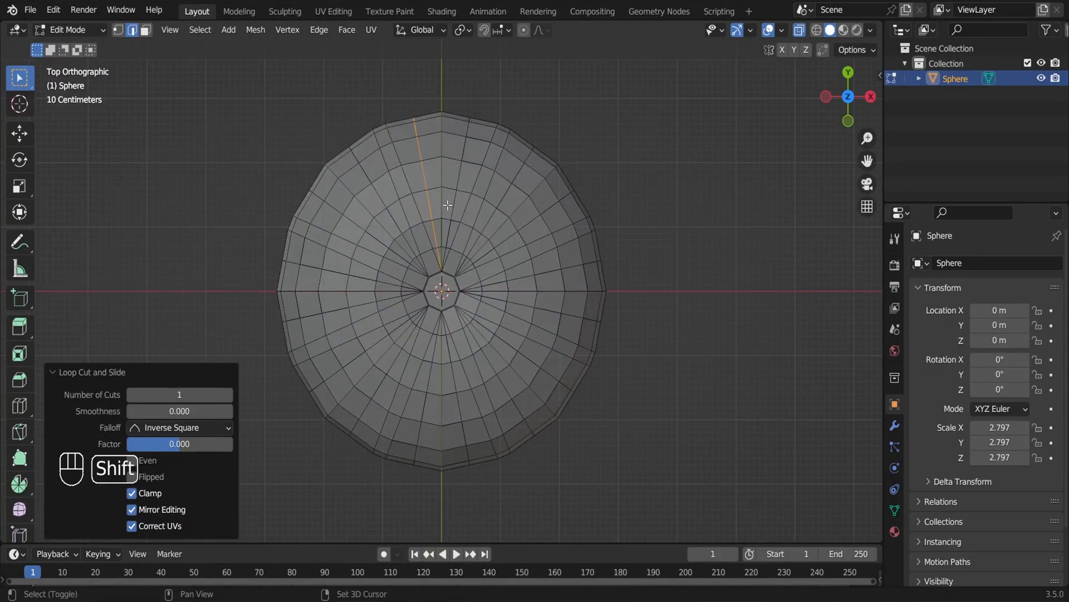
alt+shift+click(460, 179)
alt+shift+click(501, 204)
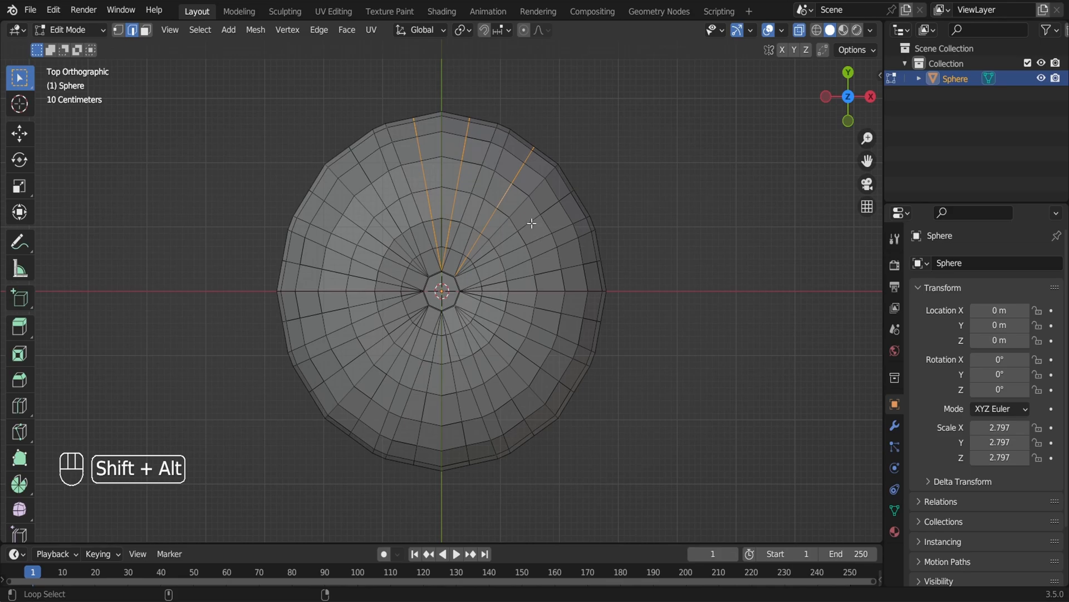
alt+shift+click(532, 224)
alt+shift+click(553, 273)
alt+shift+click(563, 313)
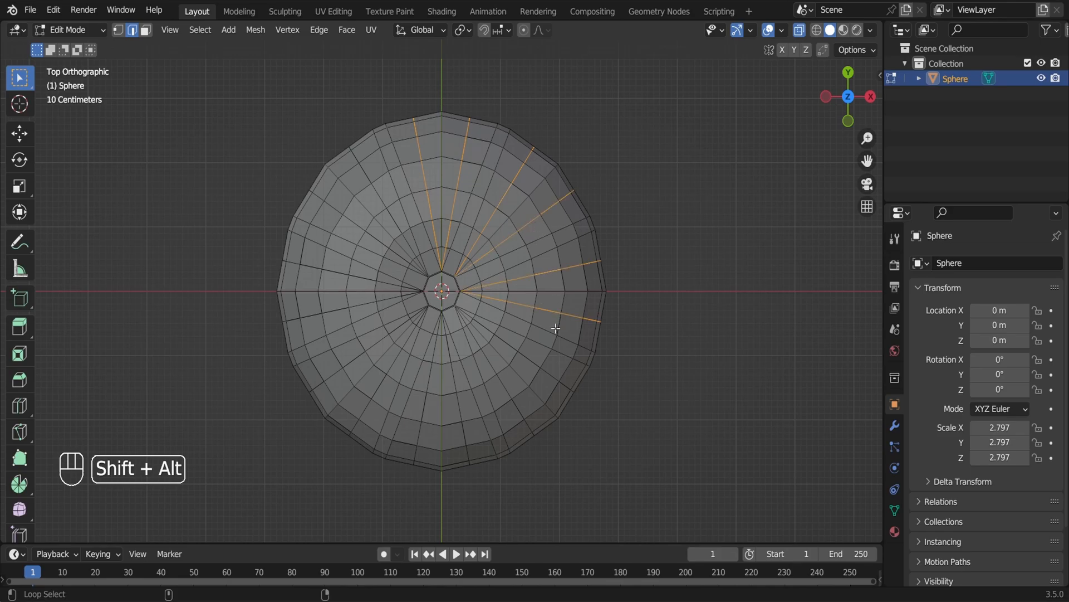
key(ctrl+z)
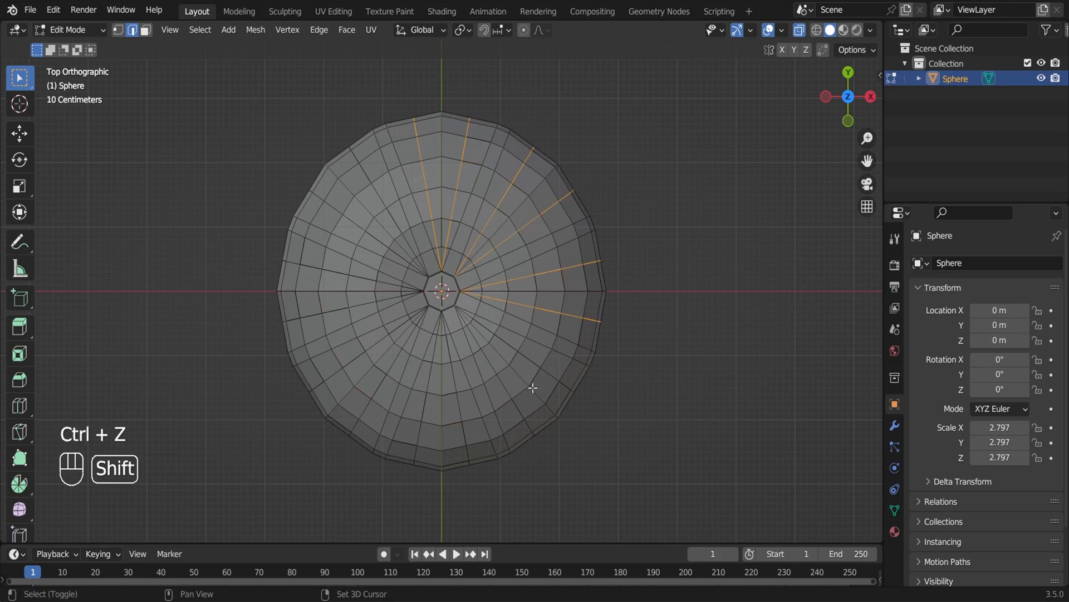
alt+shift+click(528, 358)
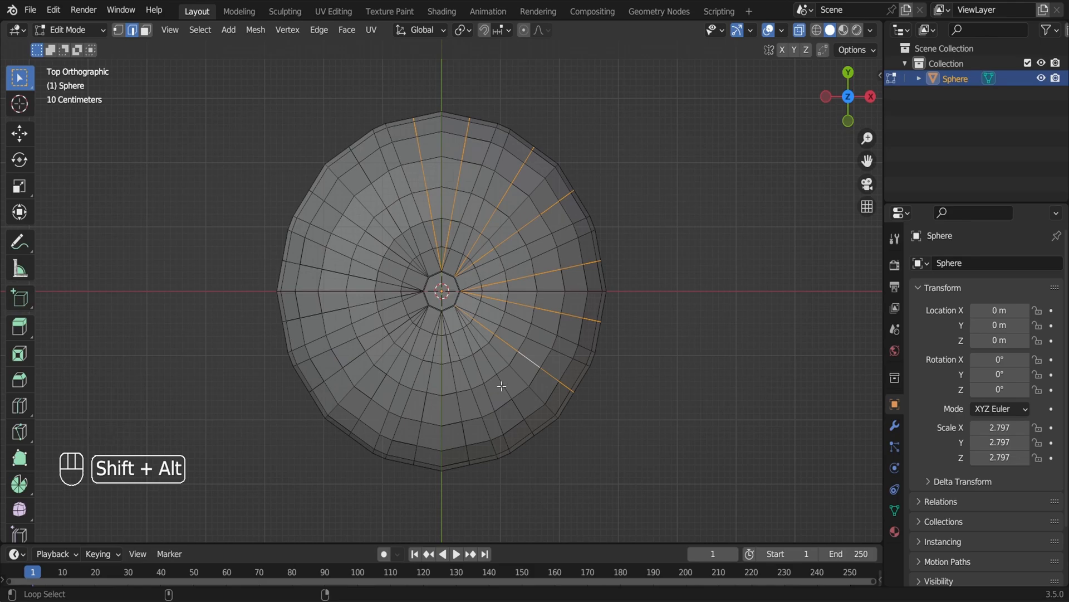
alt+shift+click(502, 386)
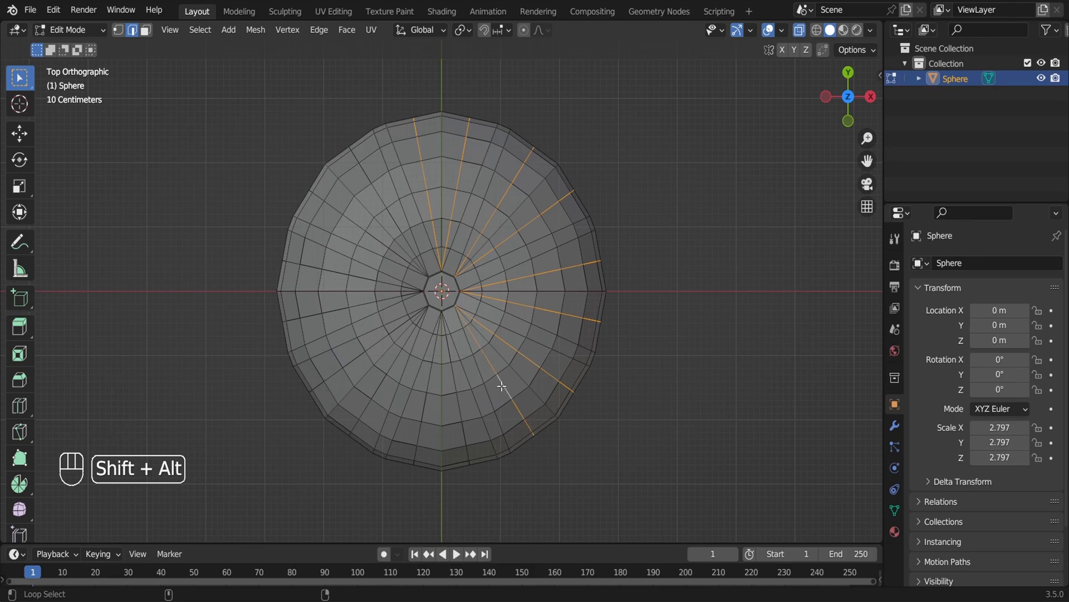
alt+shift+click(457, 401)
alt+shift+click(427, 402)
alt+shift+click(378, 392)
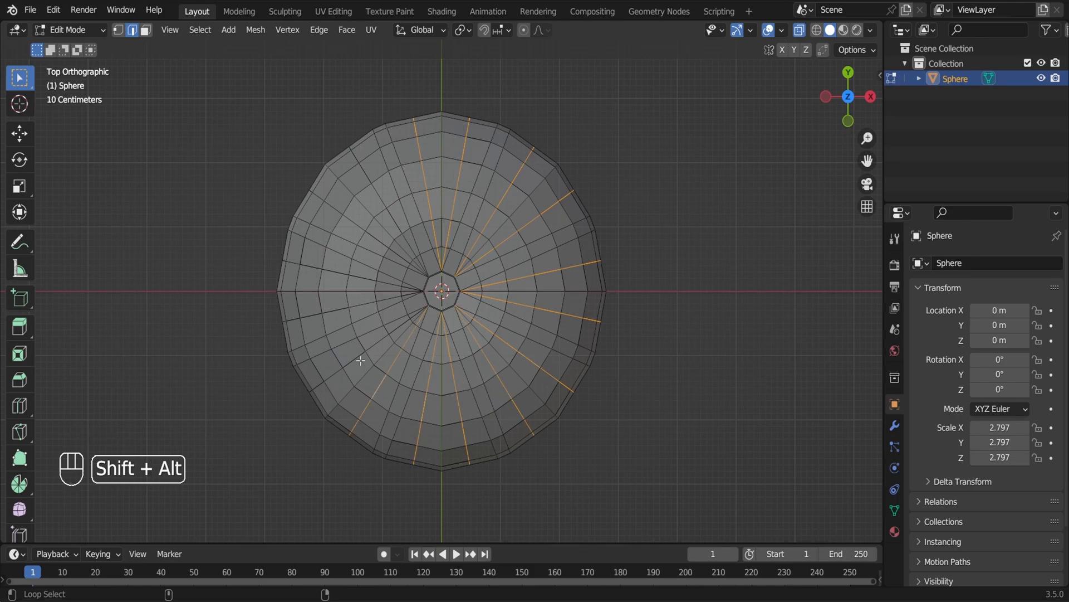
alt+shift+click(357, 356)
alt+shift+click(334, 310)
alt+shift+click(340, 270)
alt+shift+click(355, 221)
alt+shift+click(381, 195)
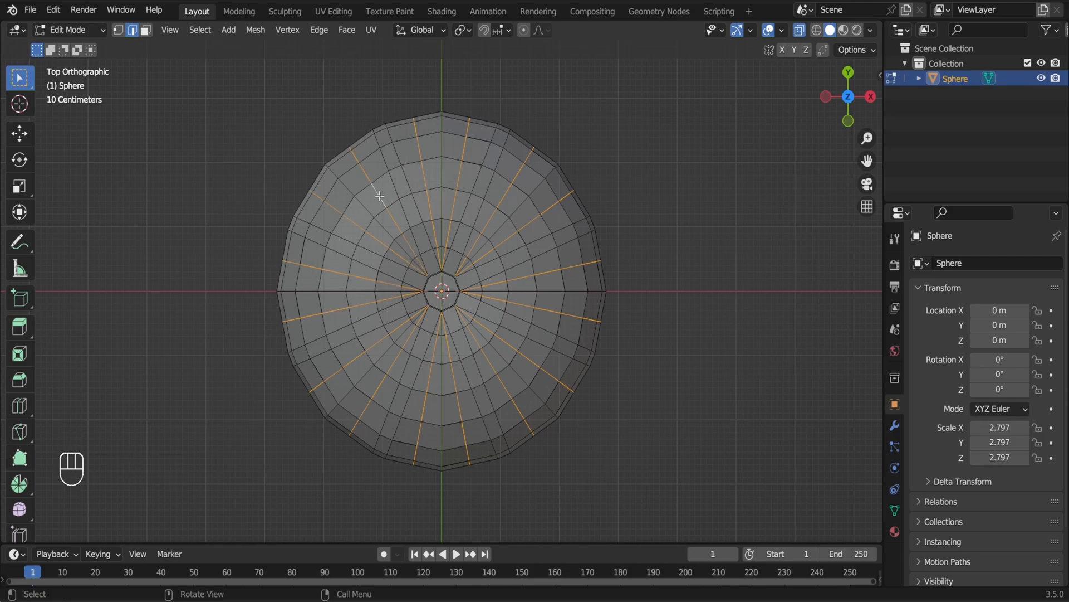
Turn X-ray off and scale the selected meridian loops inward to 0.960 to form the grooves
scroll(385, 166, down, 1)
key(alt+z)
middle_drag(384, 166, 392, 191)
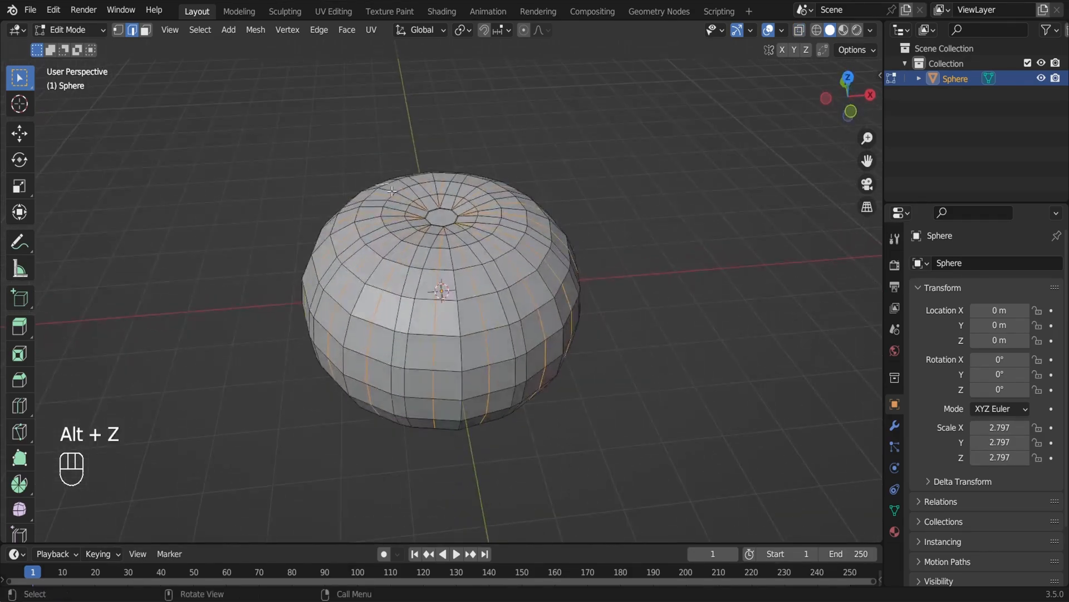
key(s)
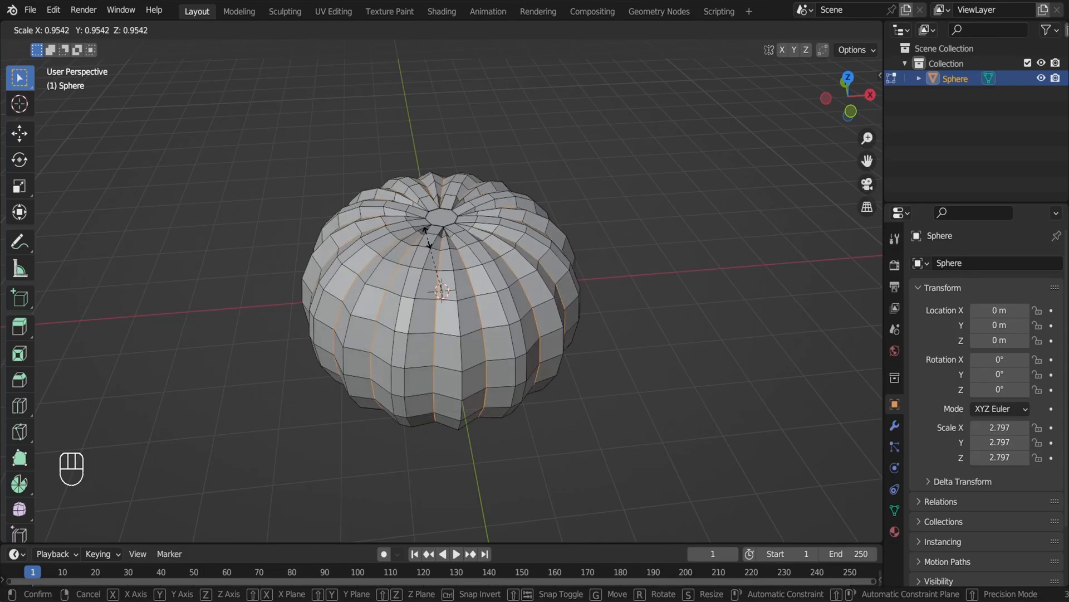
click(426, 238)
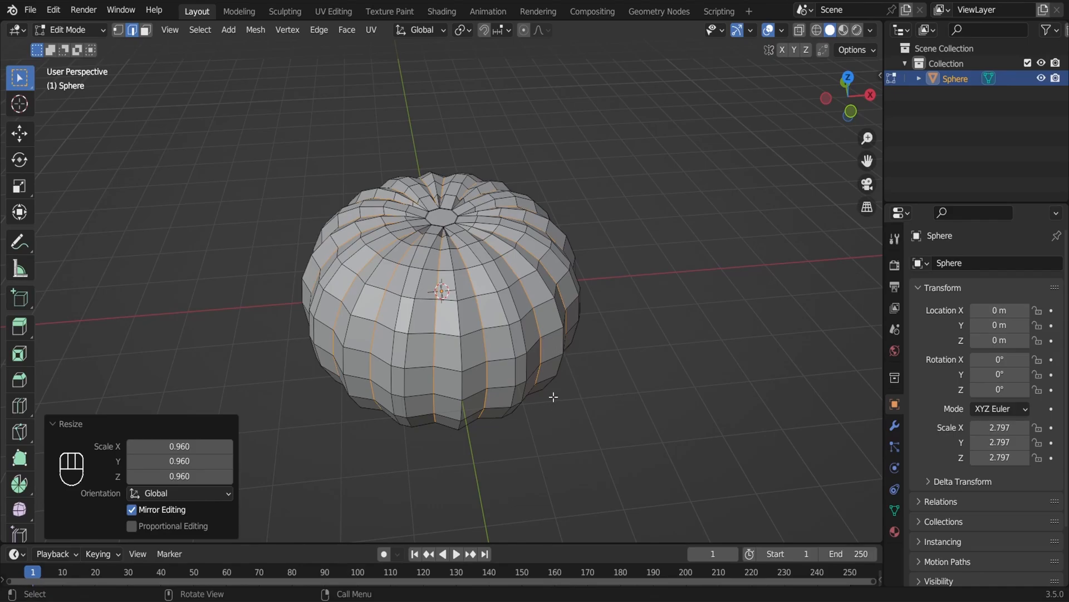
alt+middle_drag(553, 397, 517, 371)
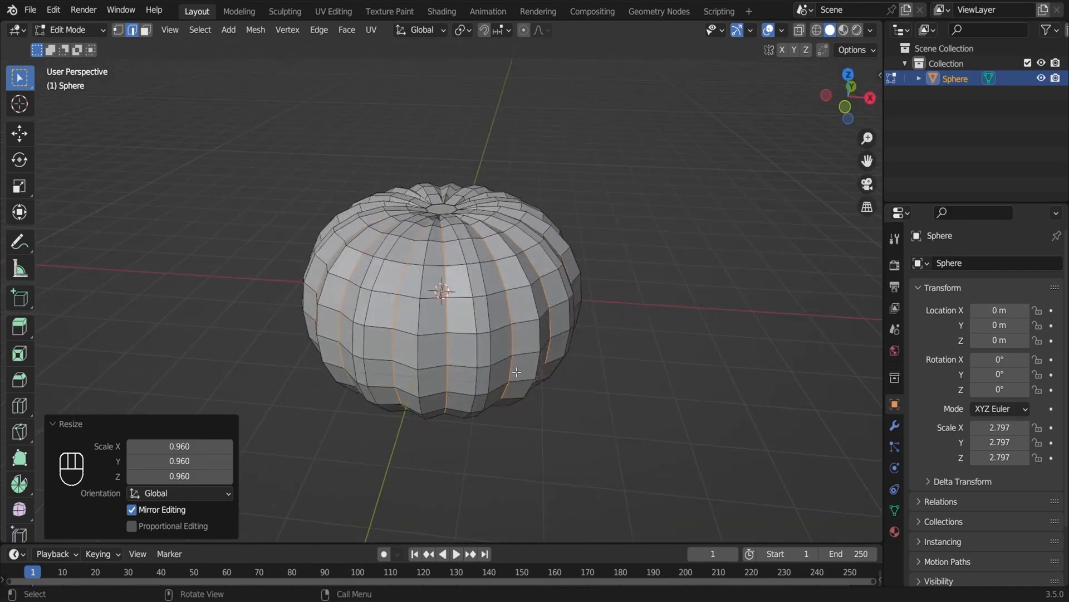
Stretch the whole sphere in Object Mode along Z by about 1.147, to a Z scale of 3.208, and save the file
key(Tab)
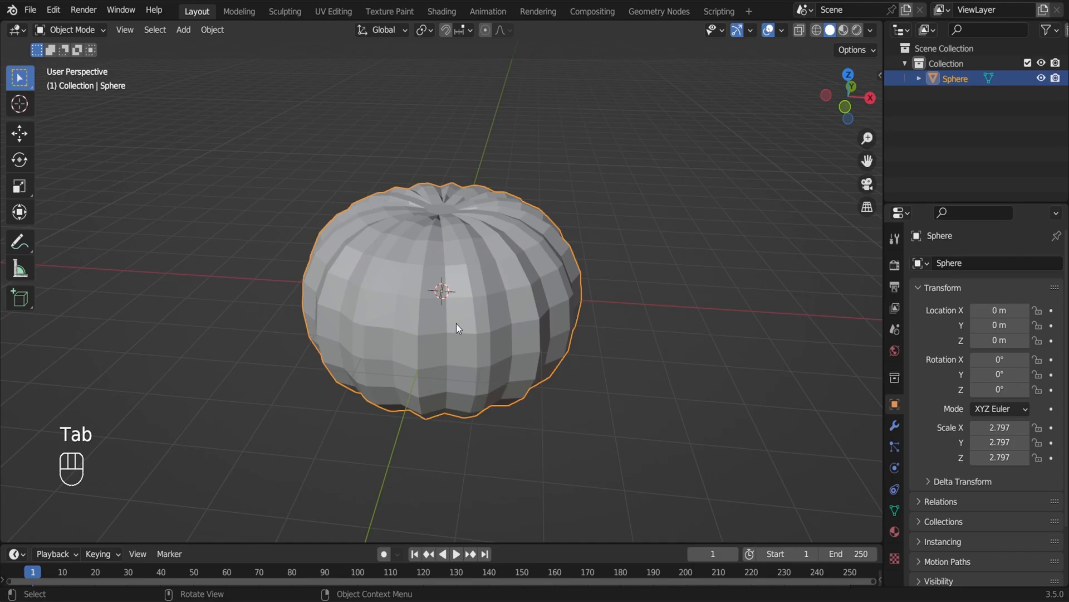
key(KP_1)
key(s)
key(z)
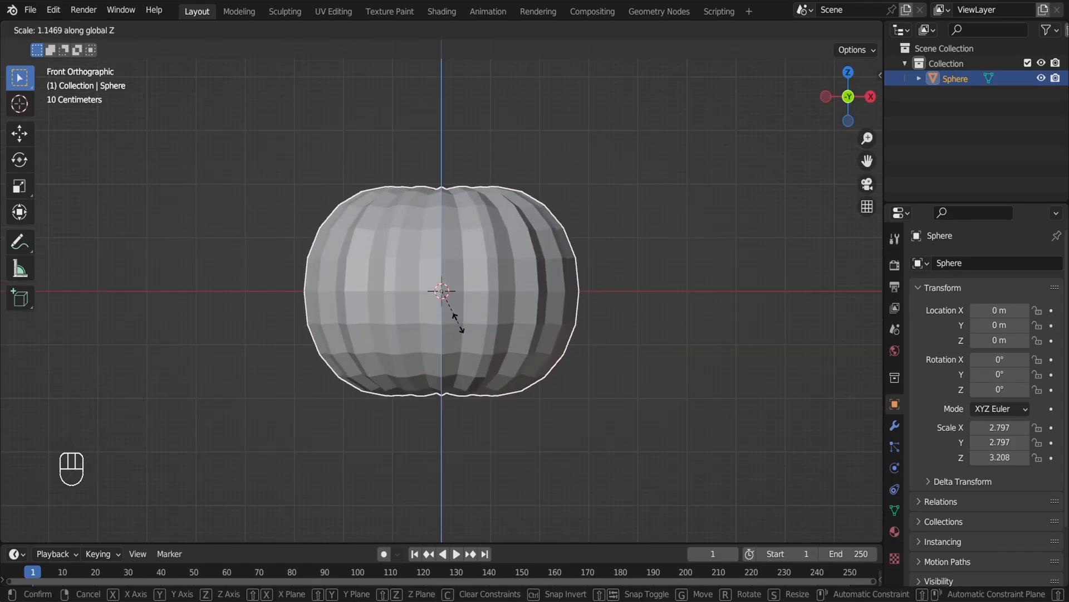
click(458, 325)
key(ctrl+s)
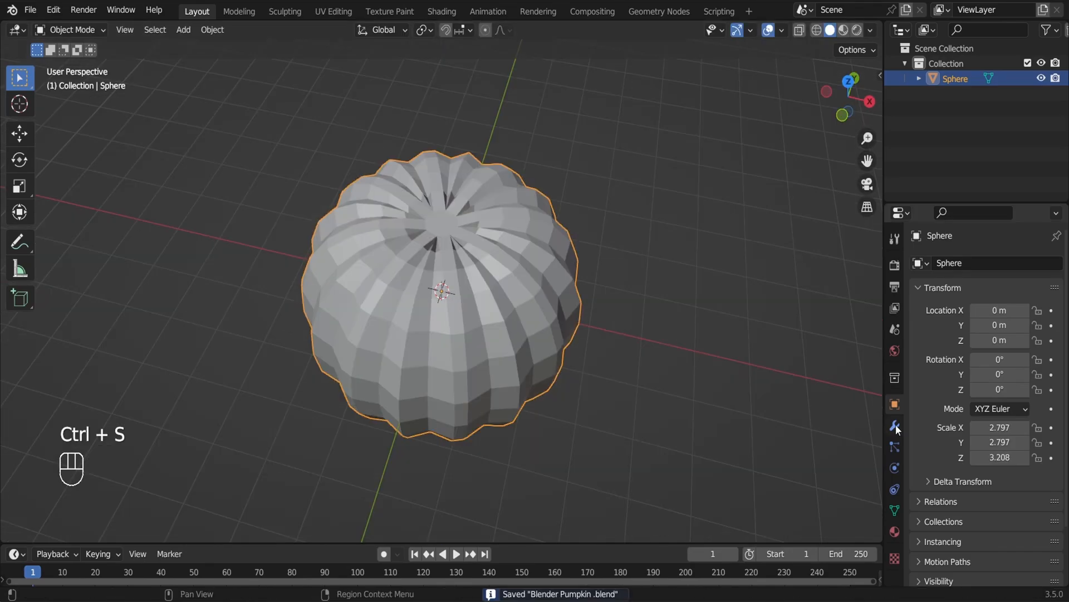
Add a Catmull-Clark Subdivision Surface modifier to the sphere with 2 viewport levels, and save the file
click(895, 425)
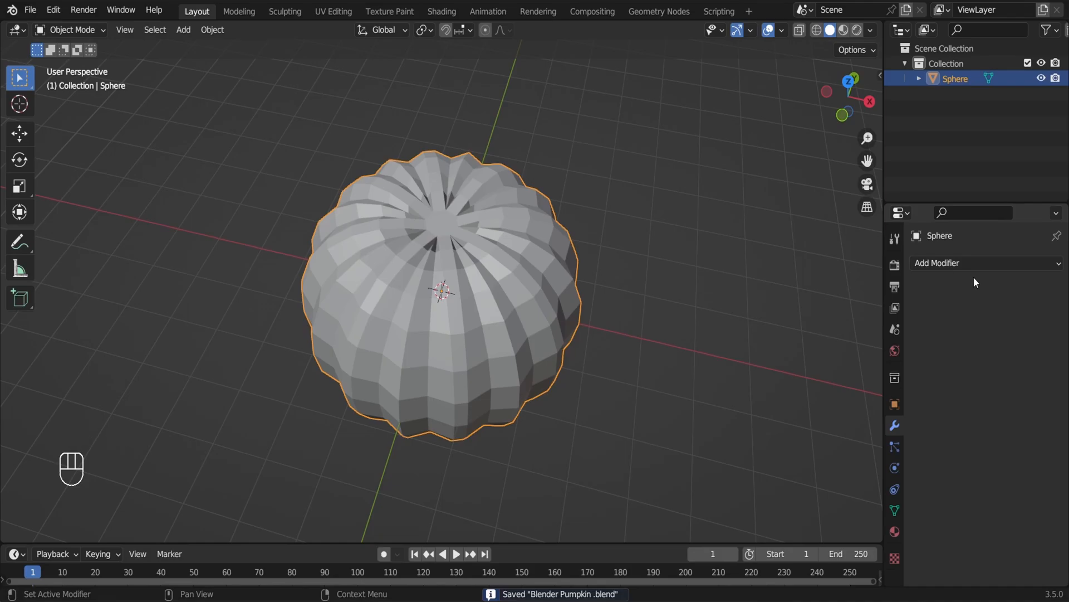
click(984, 263)
click(829, 532)
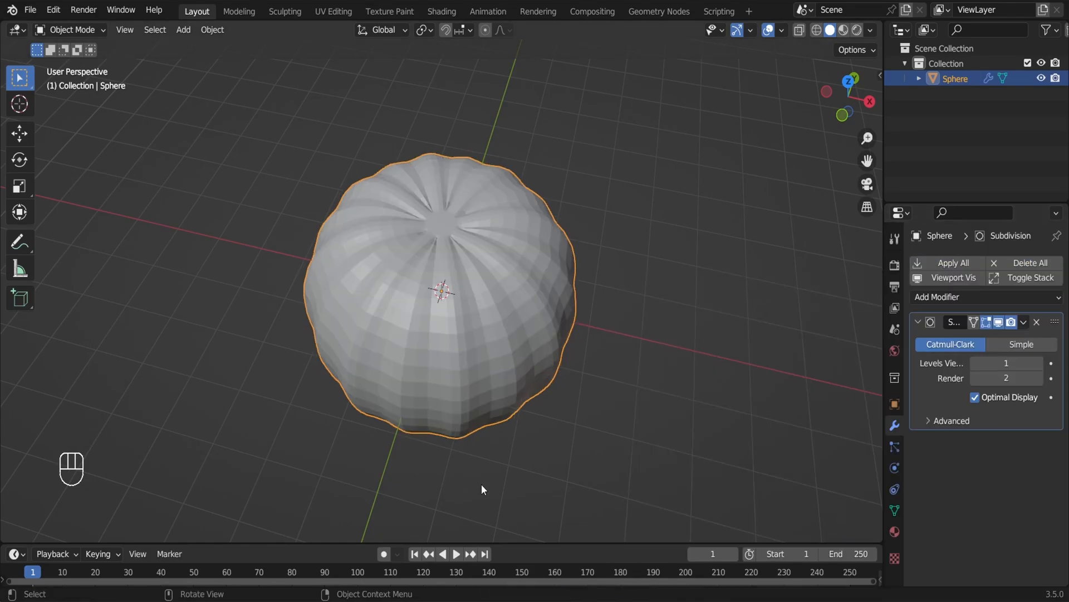
click(1039, 361)
key(KP_1)
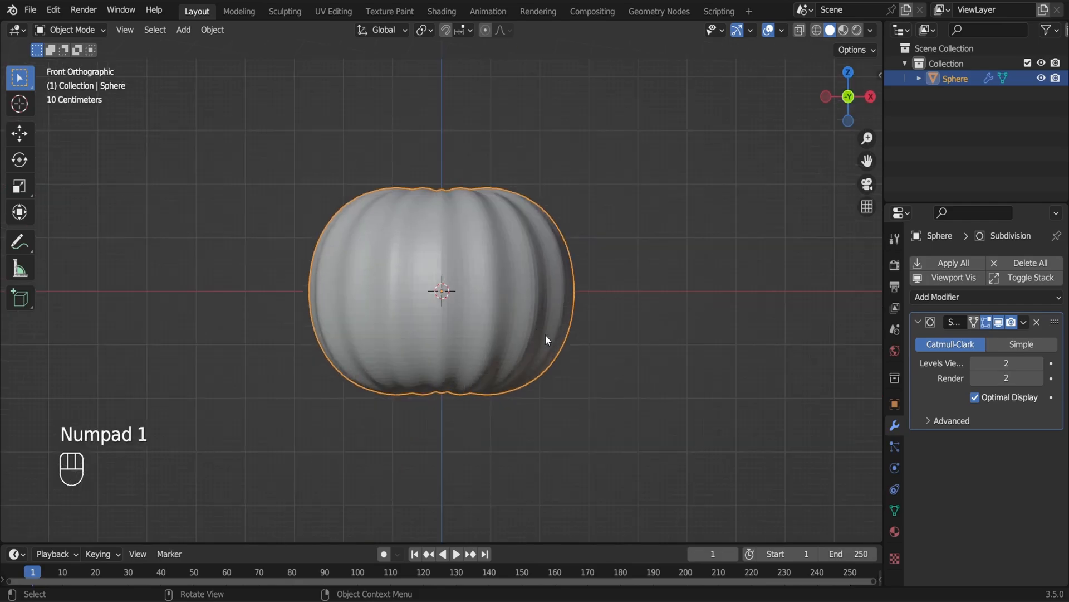
key(ctrl+s)
alt+drag(565, 319, 560, 330)
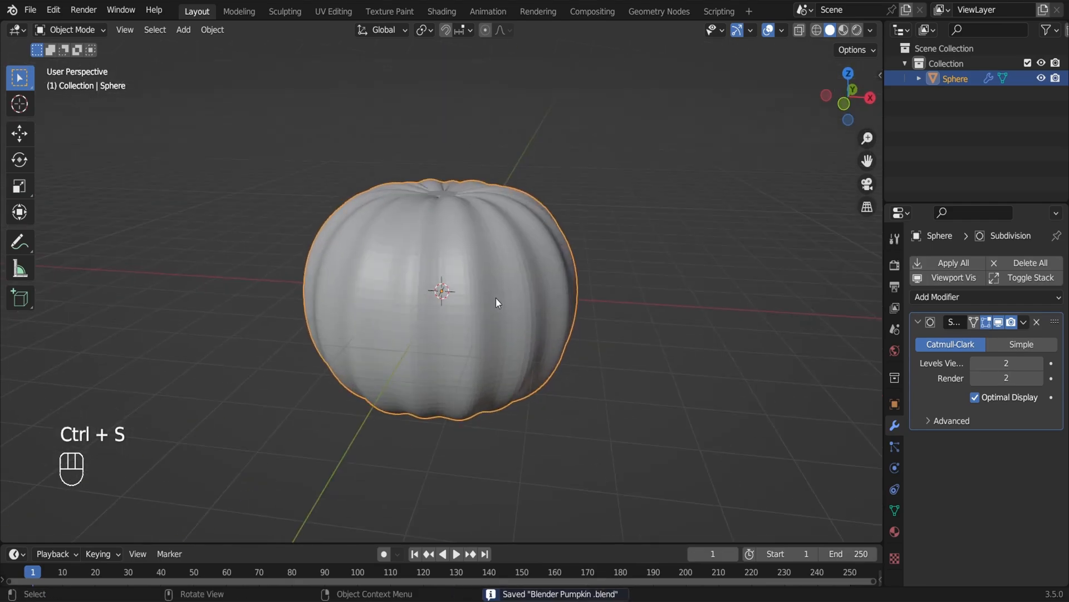
In Edit Mode, add a centred loop cut to each of the four narrow meridian strips on the pumpkin's +Y half, factor 0.000
key(KP_7)
key(Tab)
scroll(493, 296, up, 2)
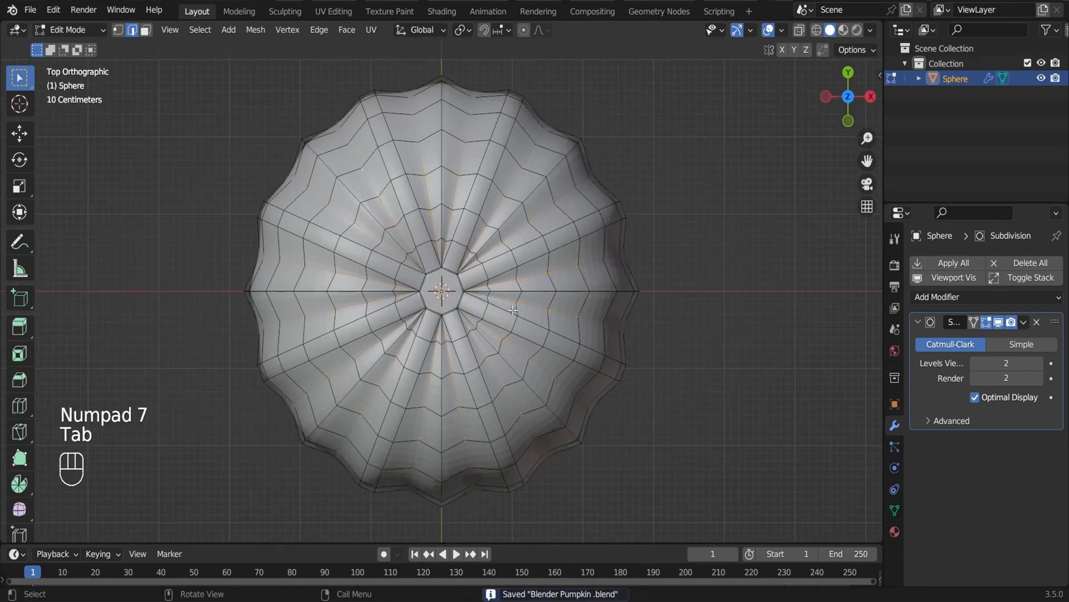
key(ctrl+r)
click(338, 245)
right_click(337, 241)
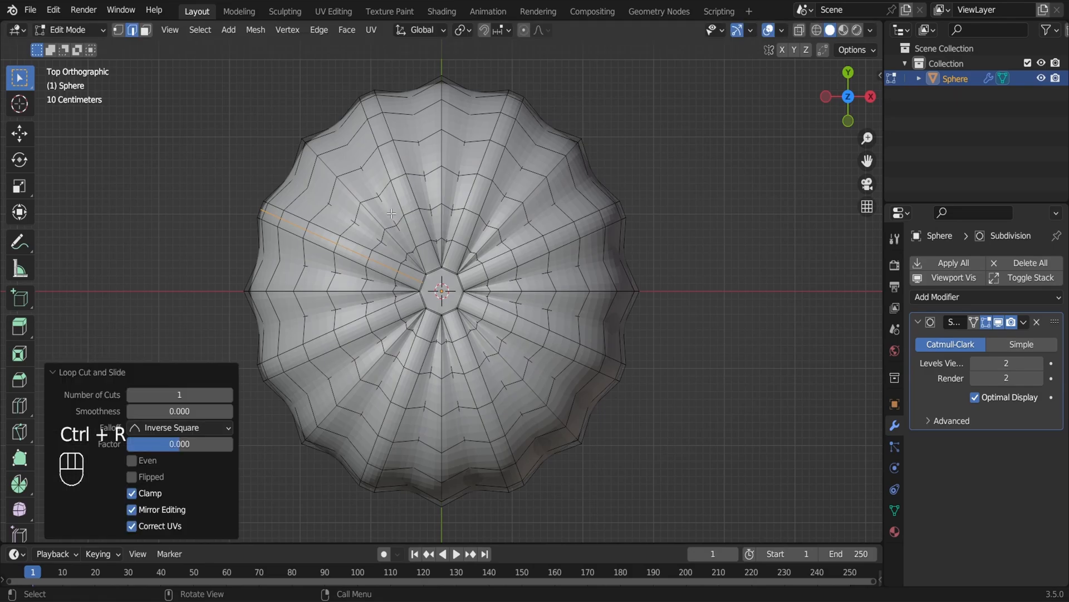
key(ctrl+r)
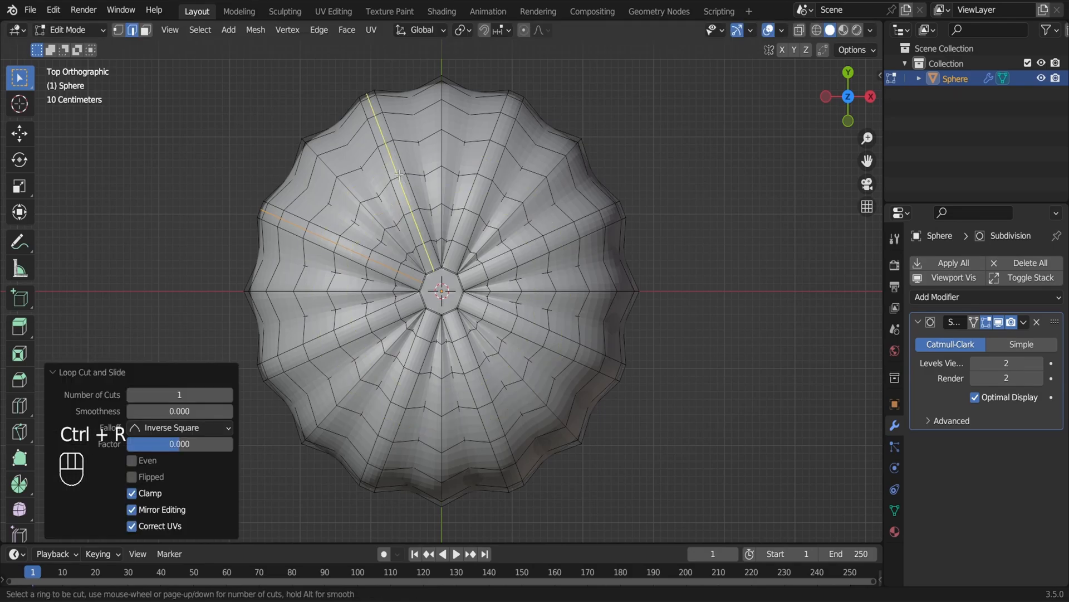
click(385, 143)
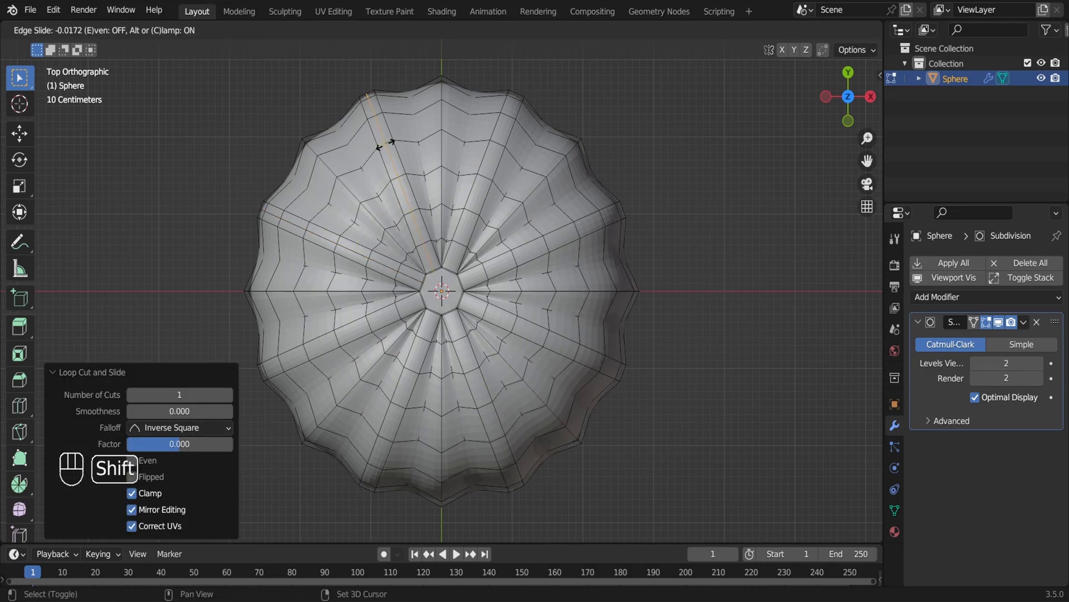
key(Escape)
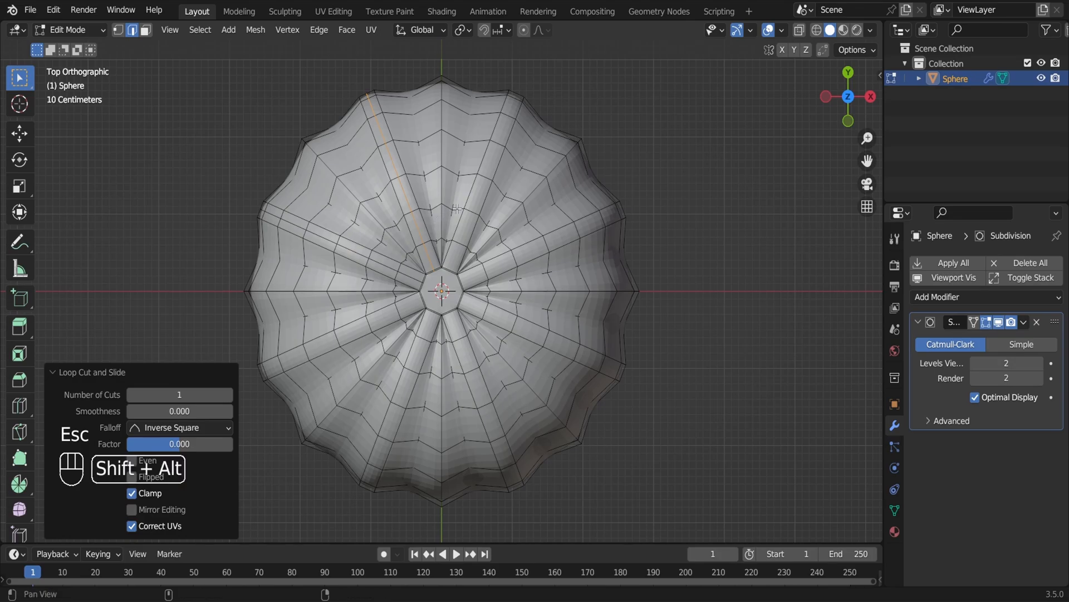
key(ctrl+r)
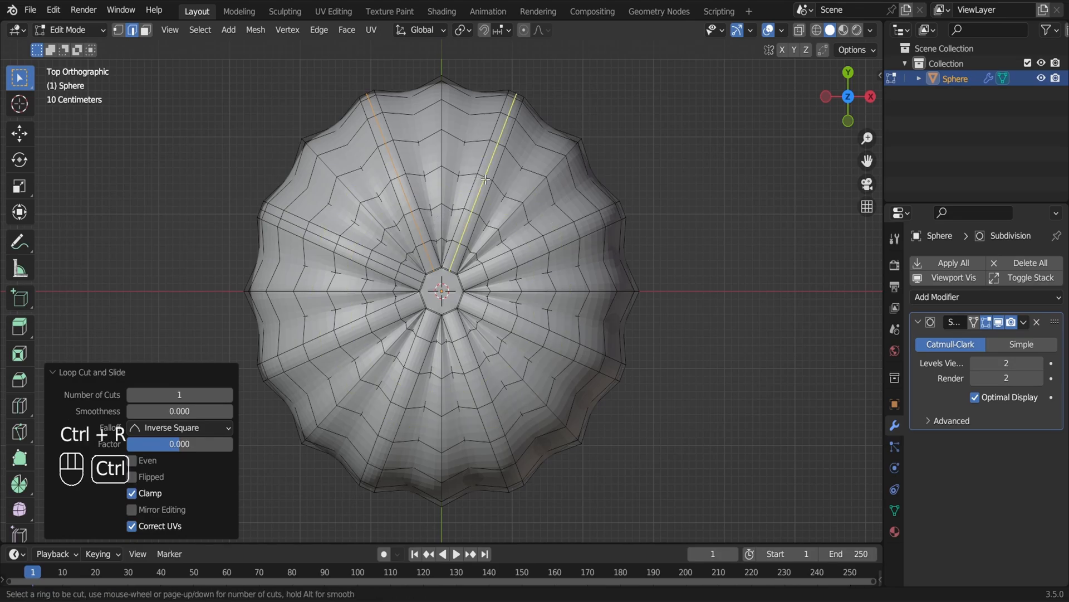
click(485, 179)
key(Escape)
key(ctrl+r)
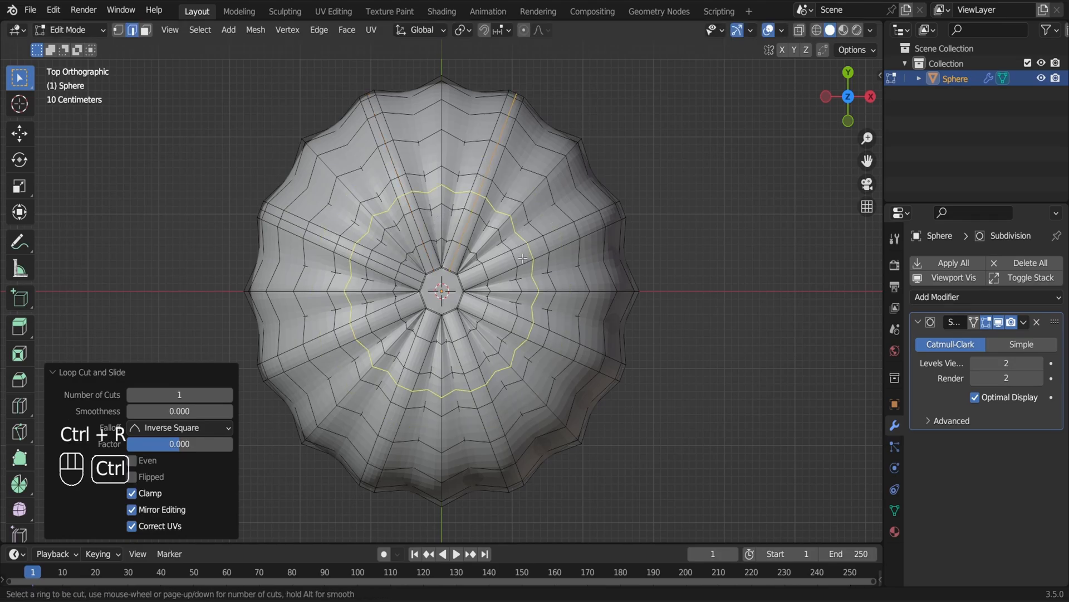
click(504, 260)
key(Escape)
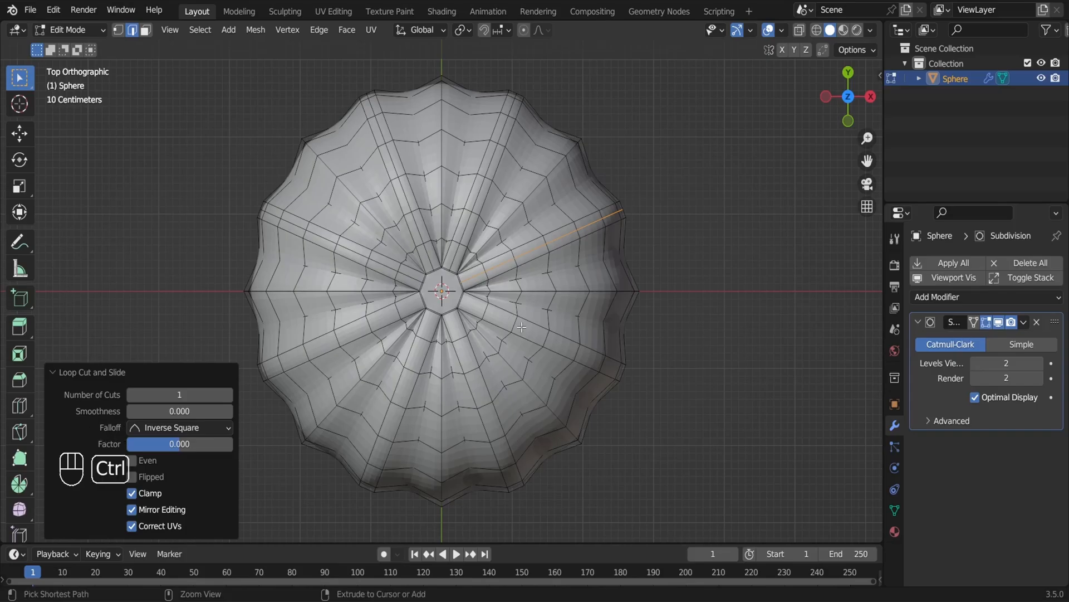
Add a centred loop cut to each of the four remaining narrow meridian strips on the pumpkin's -Y half
key(ctrl+r)
click(513, 311)
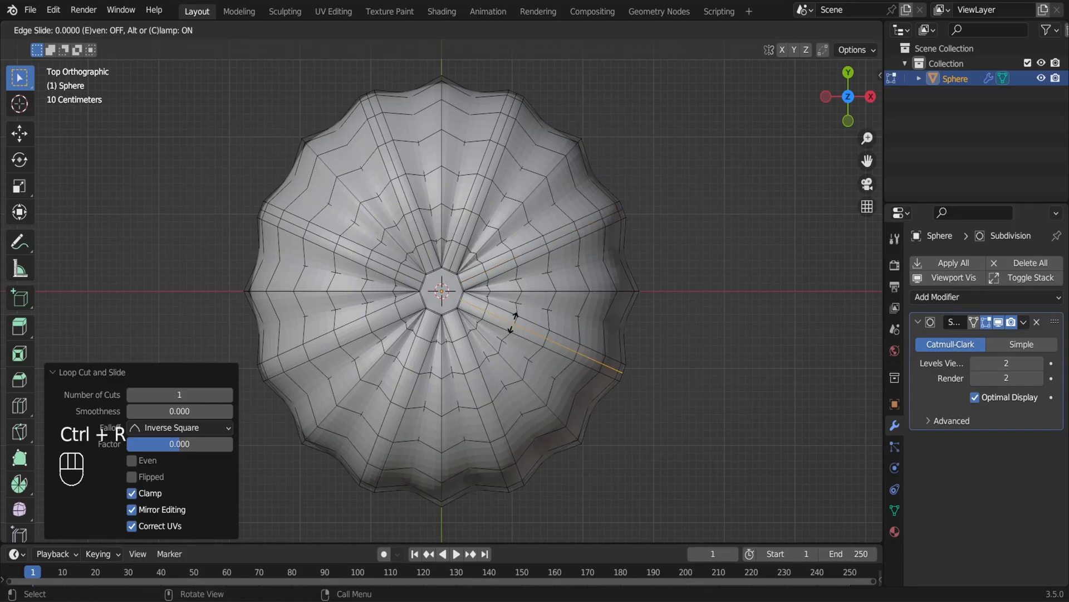
key(Escape)
key(ctrl+r)
click(480, 400)
key(Escape)
key(ctrl+r)
click(324, 355)
key(Escape)
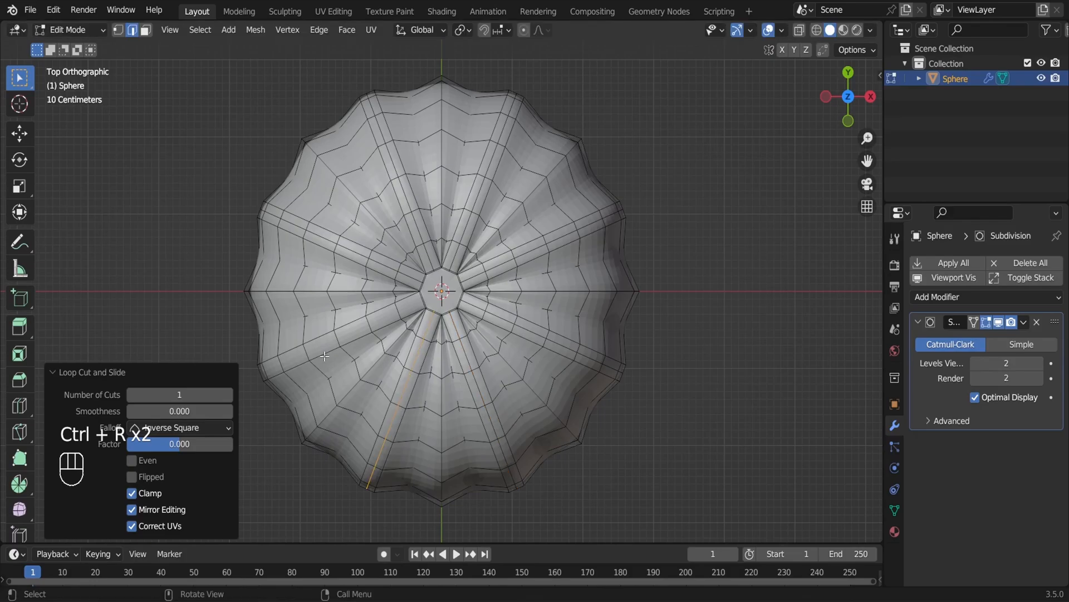
key(ctrl+r)
click(302, 355)
Turn on X-ray and select all eight new loops running along the centres of the narrow strips
key(alt+z)
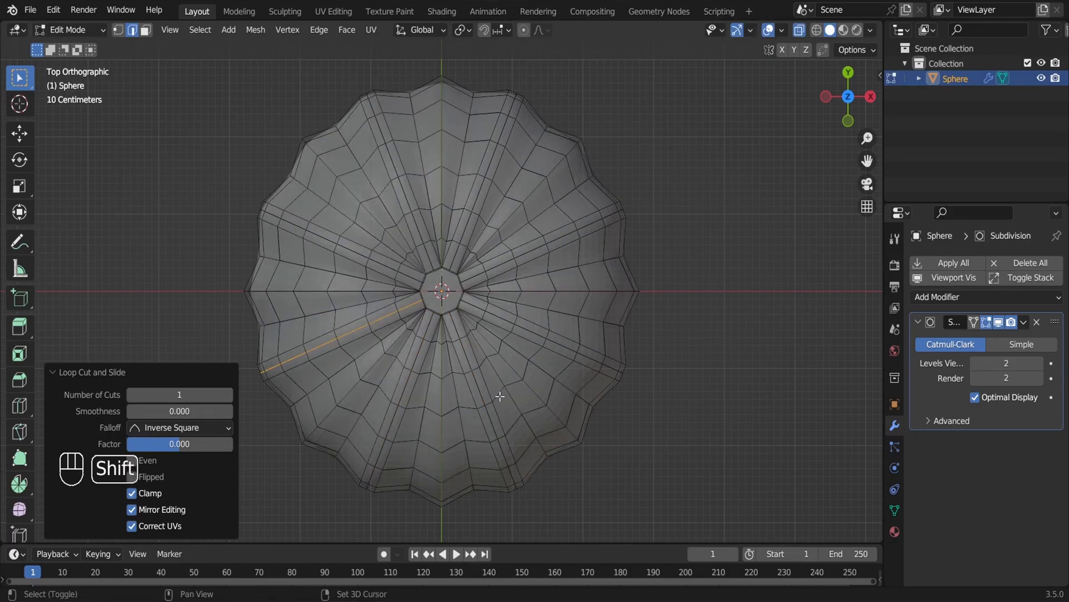
alt+shift+click(396, 412)
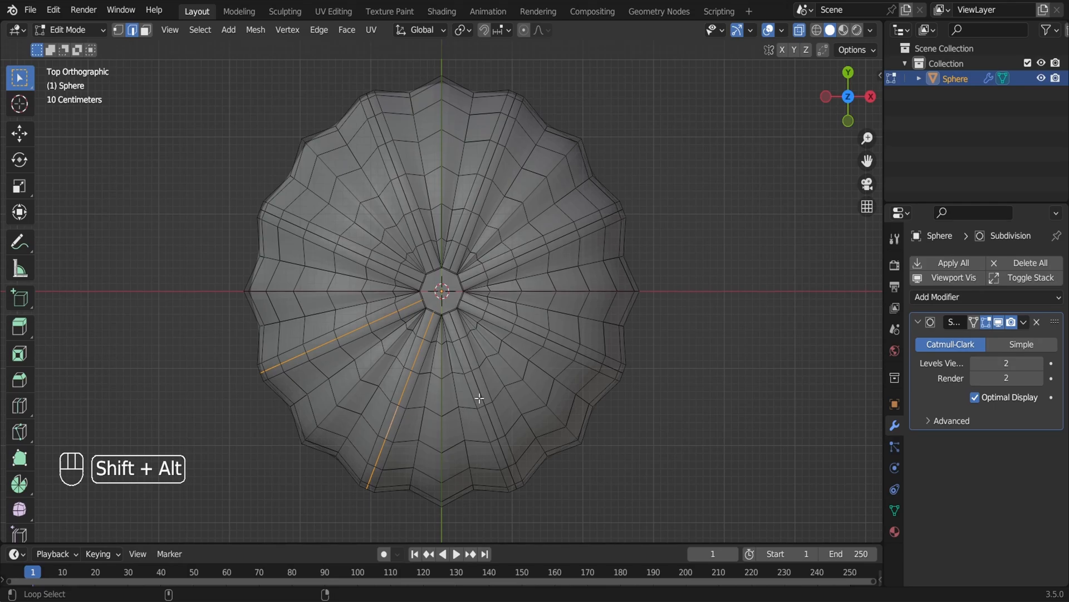
alt+shift+click(480, 397)
alt+shift+click(539, 333)
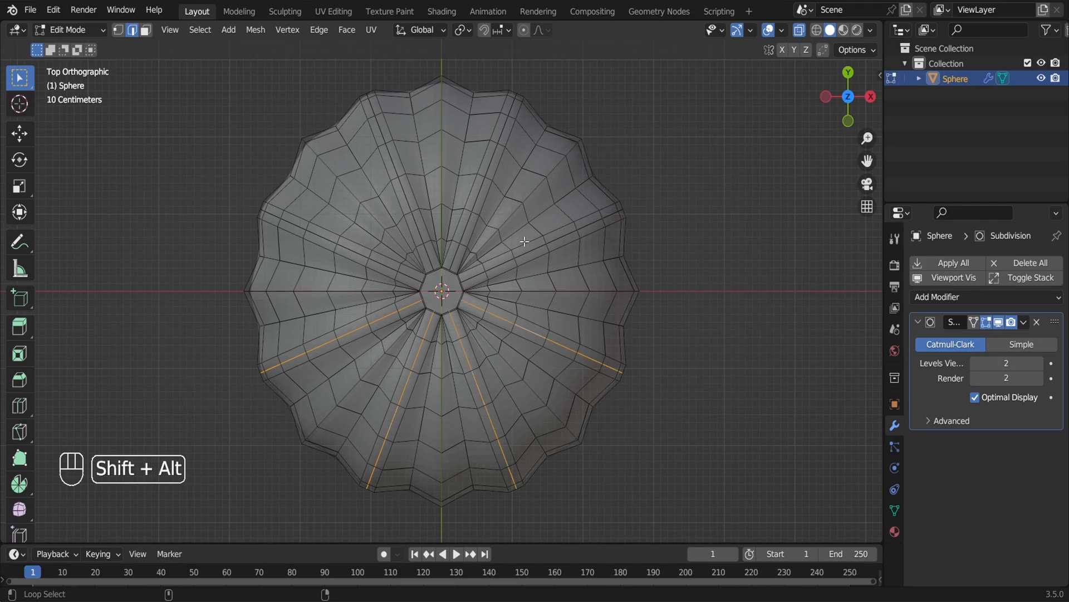
alt+shift+click(517, 257)
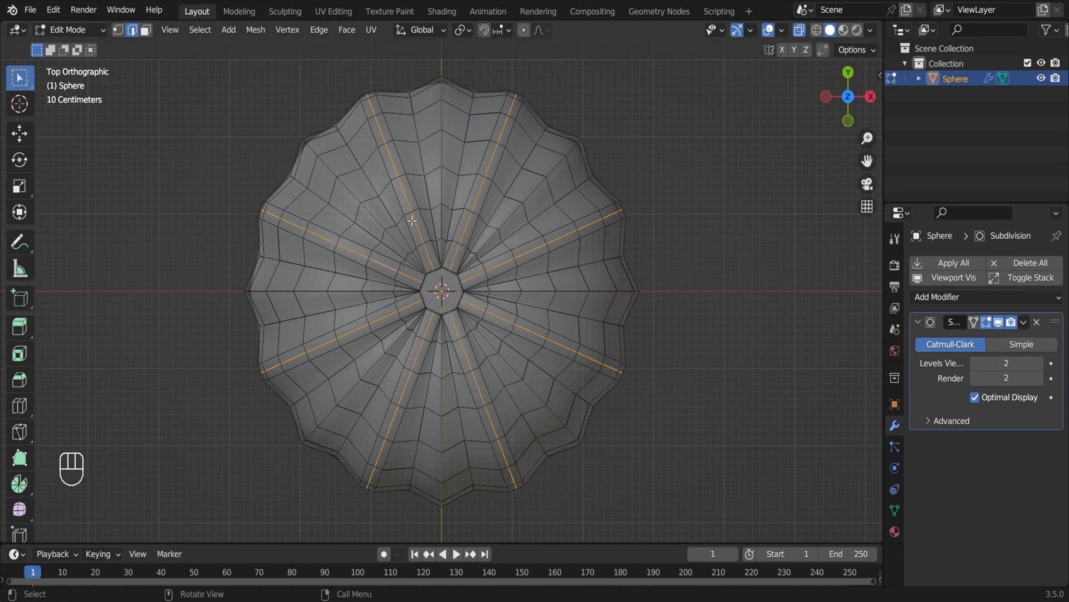
Turn X-ray off and push the eight selected loops inward using Shrink/Fatten with a 0.0158 m offset, ending in Object Mode
middle_drag(416, 316, 490, 283)
key(alt+z)
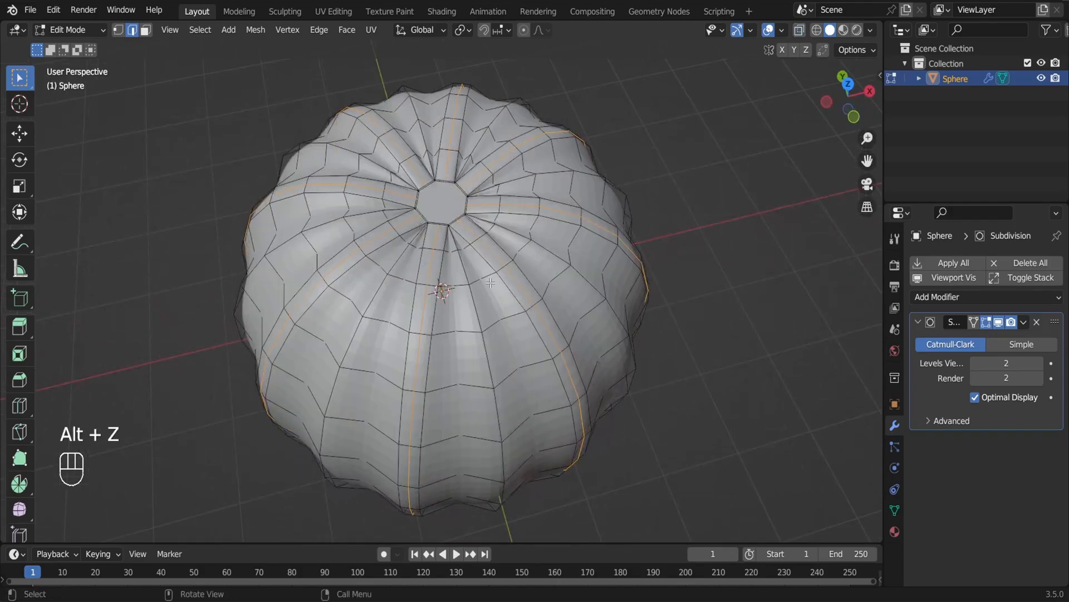
key(s)
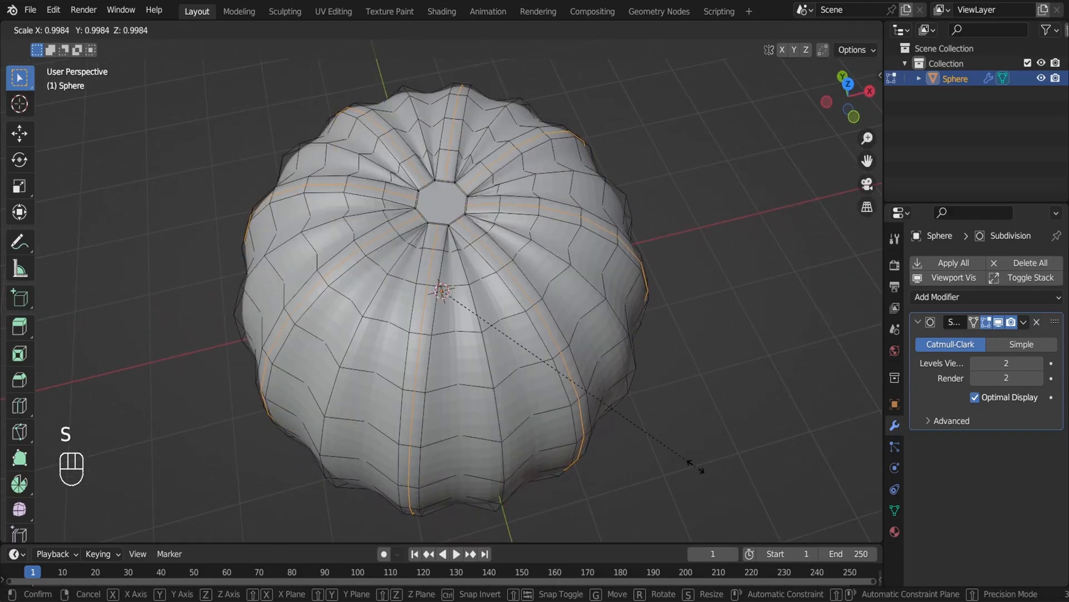
alt+middle_drag(653, 439, 482, 390)
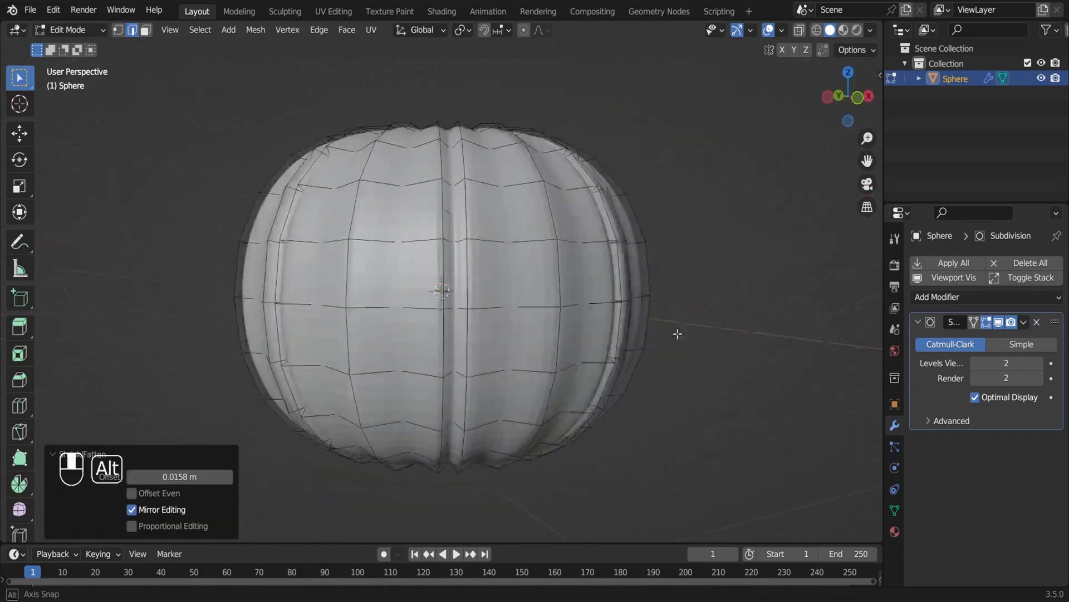
key(Tab)
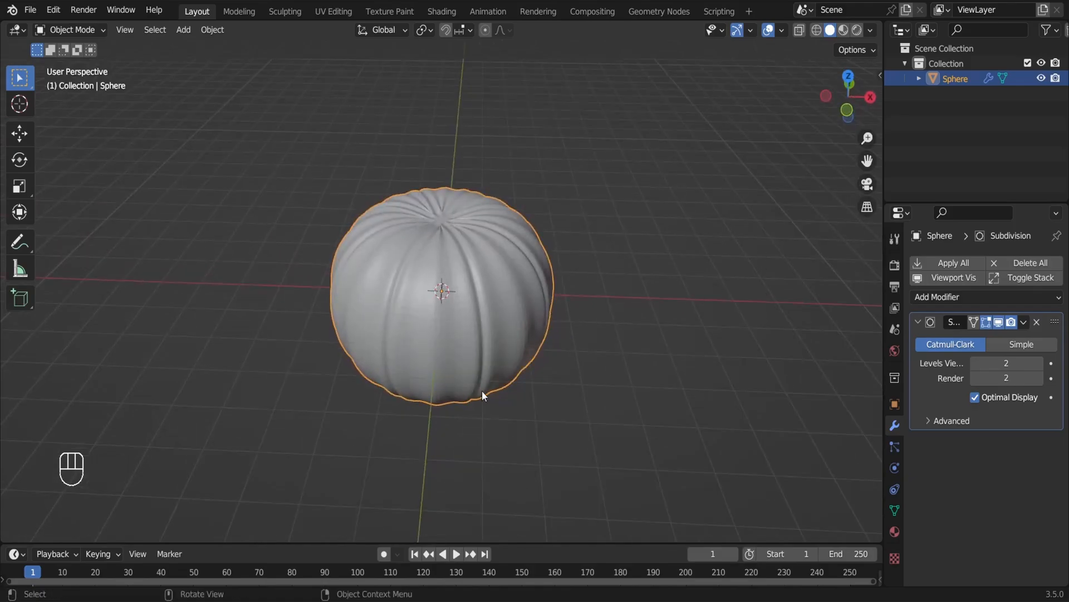
Return to Edit Mode with X-ray on and box-select the inner rings of edges around both poles
key(Tab)
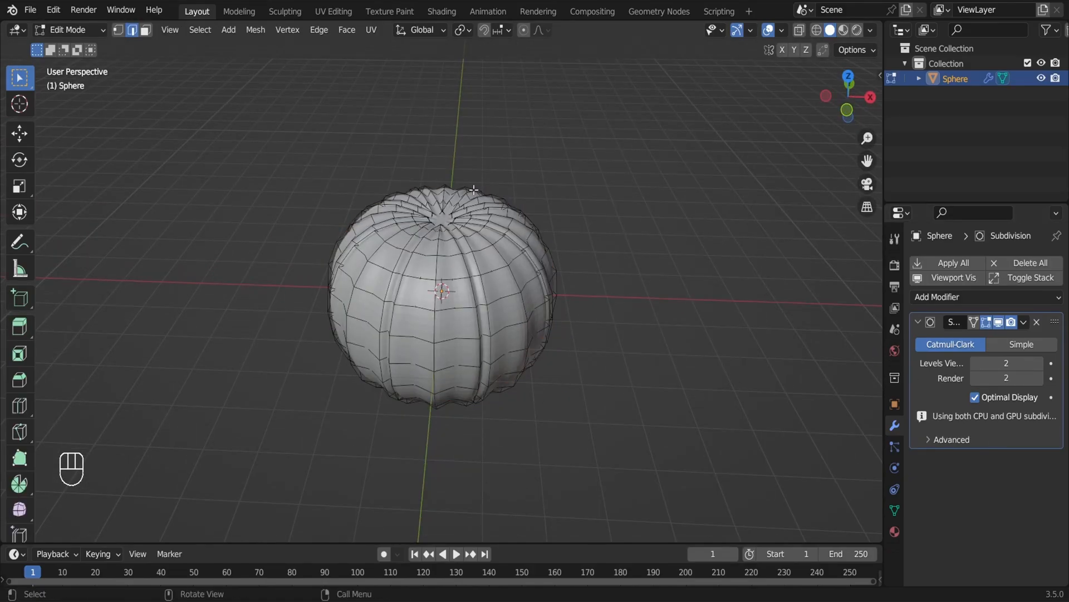
key(KP_7)
scroll(459, 301, up, 8)
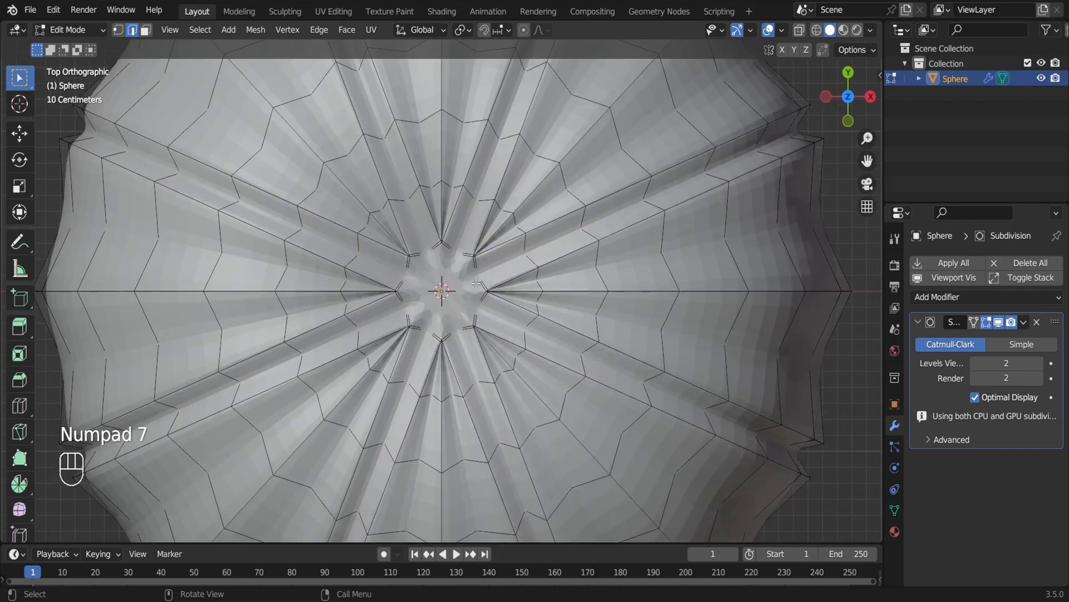
key(alt+z)
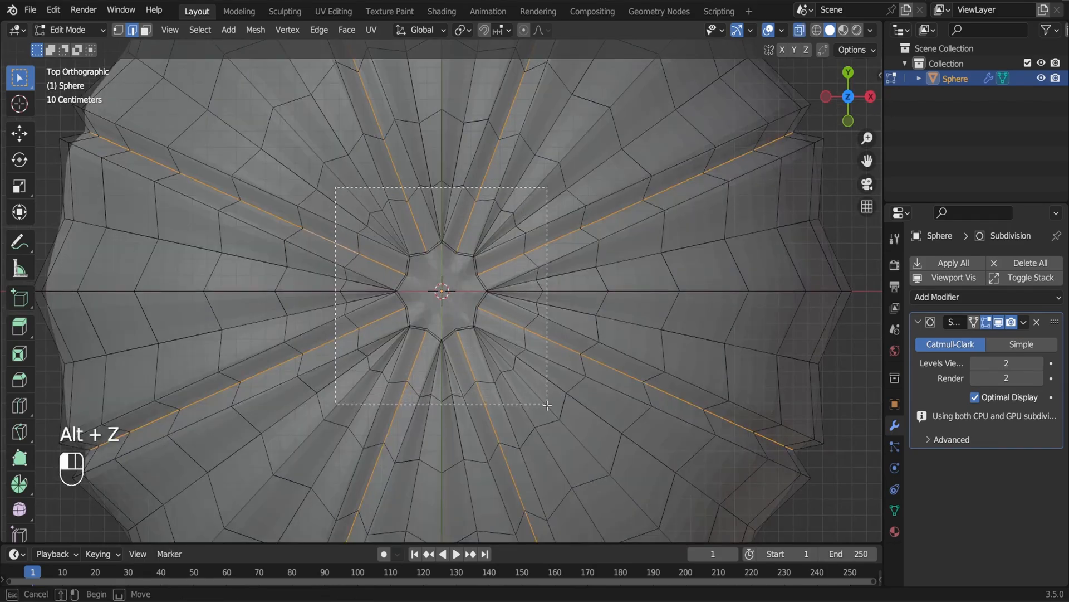
drag(547, 404, 547, 405)
scroll(487, 268, down, 3)
alt+drag(487, 268, 468, 234)
Enable proportional editing with Smooth falloff and try its influence size on the selected pole edges, reducing it to about 1 m
key(KP_1)
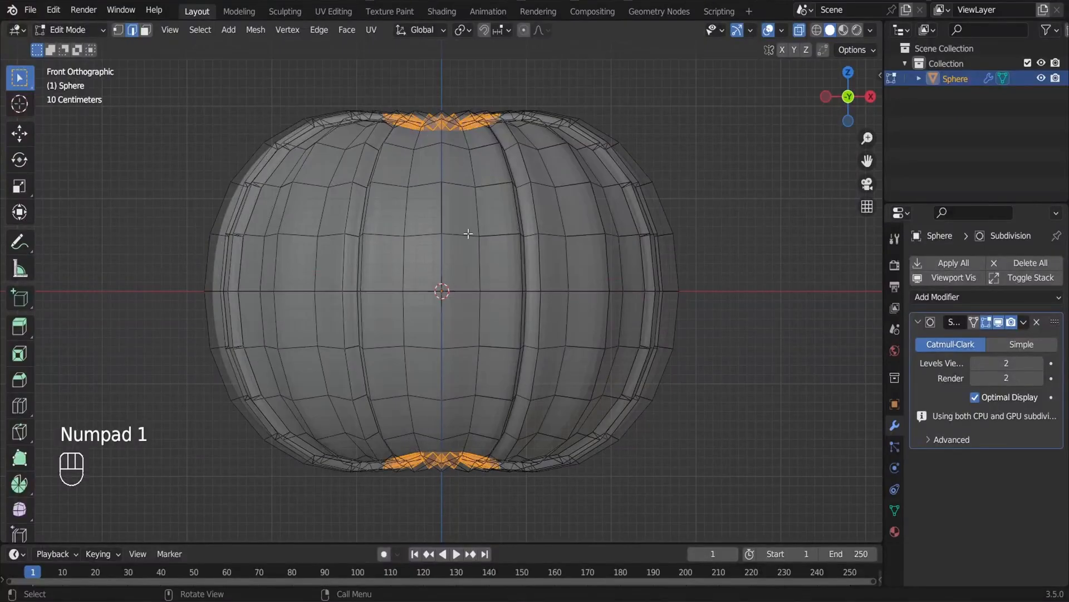
scroll(467, 234, down, 2)
key(s)
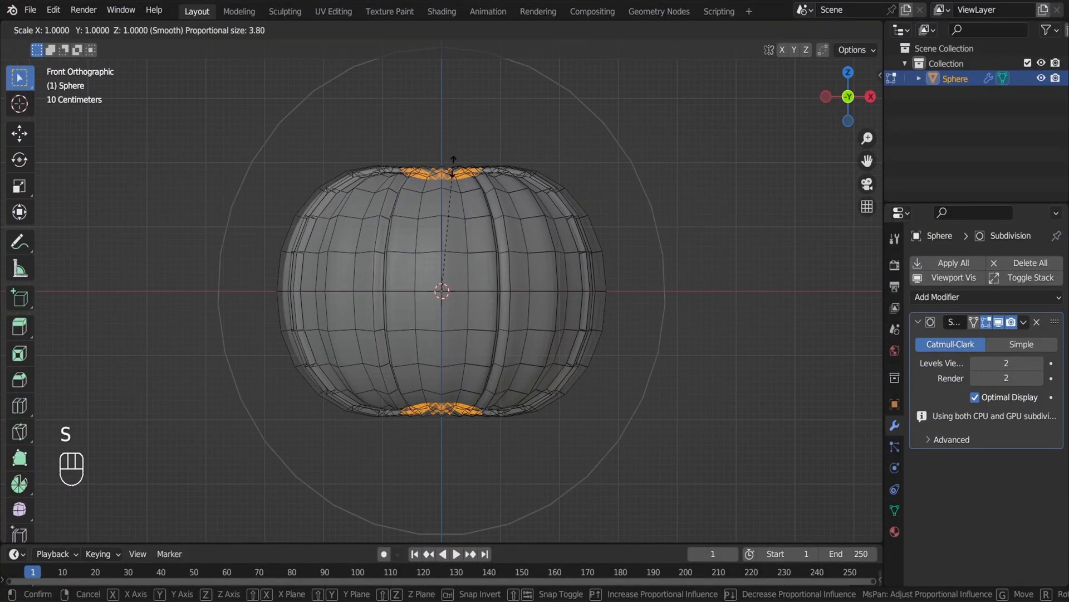
key(Escape)
key(s)
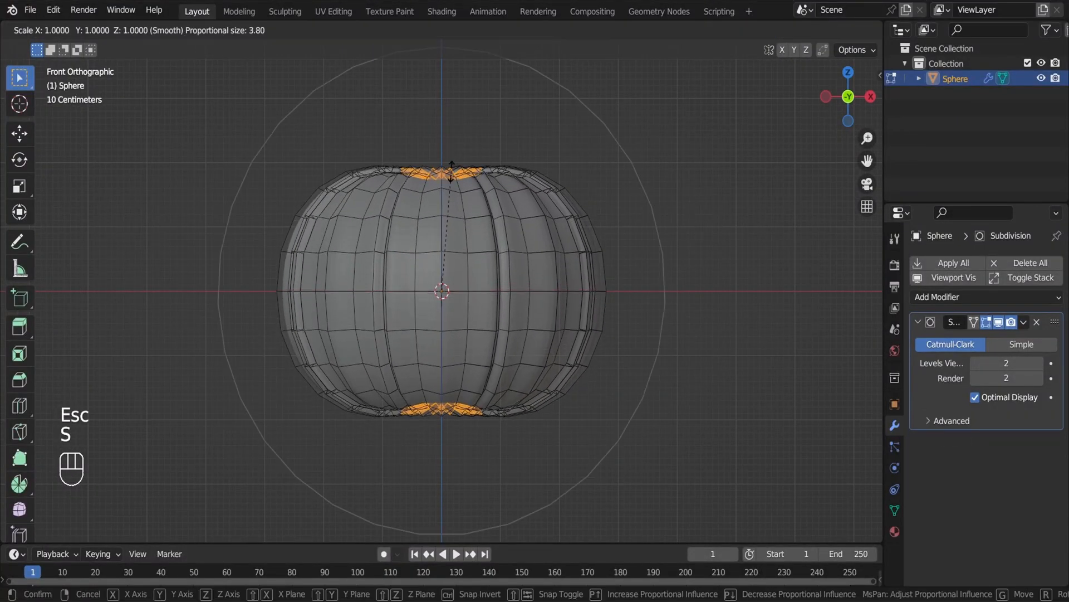
key(g)
scroll(451, 171, up, 2)
scroll(451, 172, up, 2)
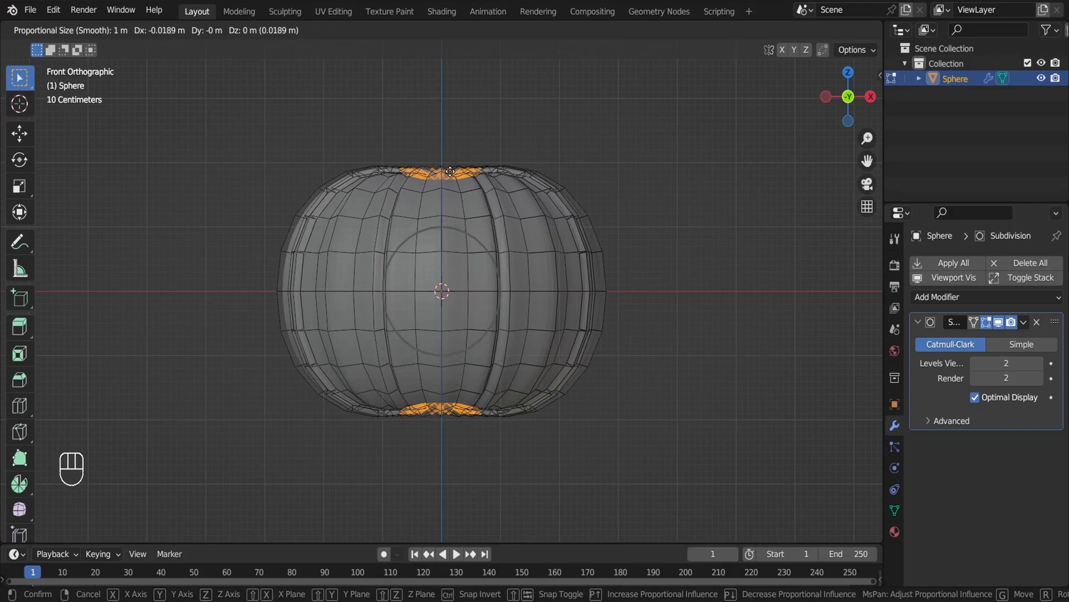
key(Escape)
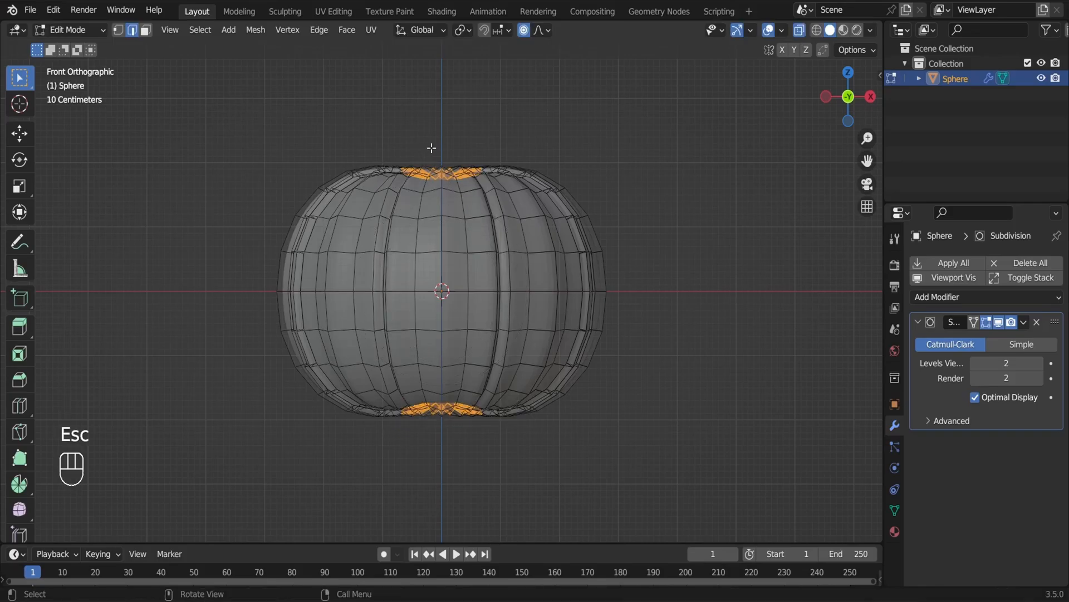
Deselect the bottom pole and sink the top pole about 0.293 m along Z with a smooth proportional size of 1.464 m
ctrl+drag(495, 462, 390, 390)
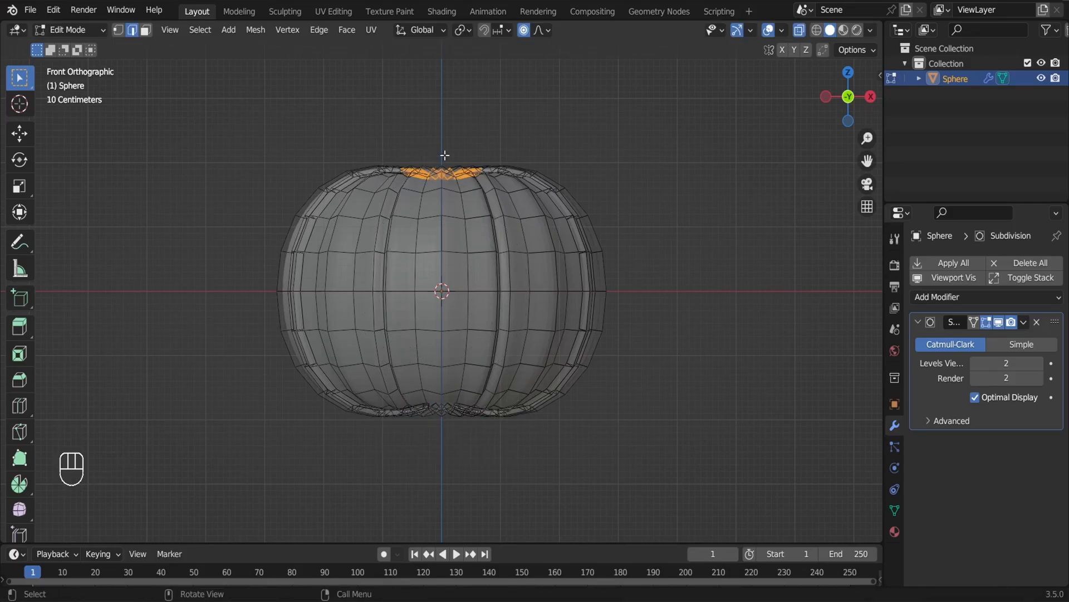
key(s)
key(g)
scroll(443, 162, up, 9)
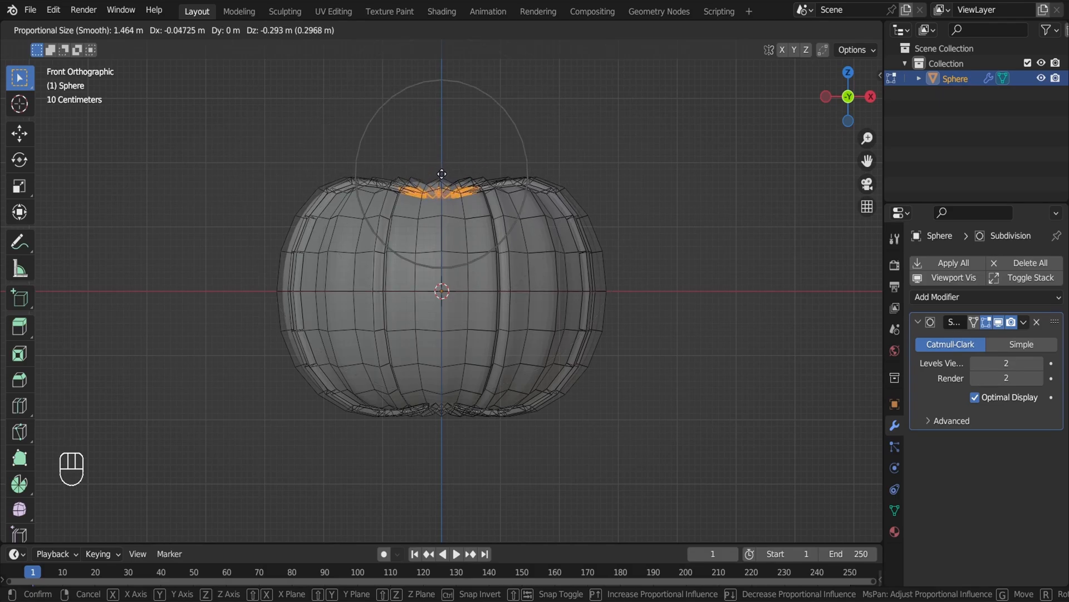
click(442, 174)
Turn X-ray off, move the top pole by about X 0.033, Y -0.137, Z -0.187 m with proportional editing, and save the file
key(alt+z)
middle_drag(446, 172, 444, 227)
key(s)
key(g)
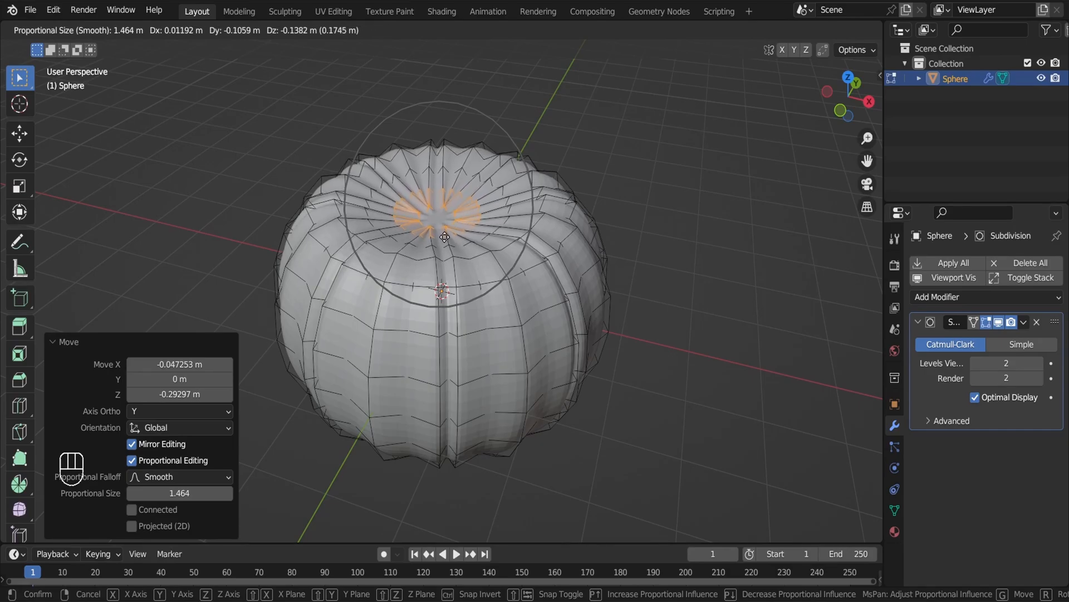
click(445, 241)
key(Tab)
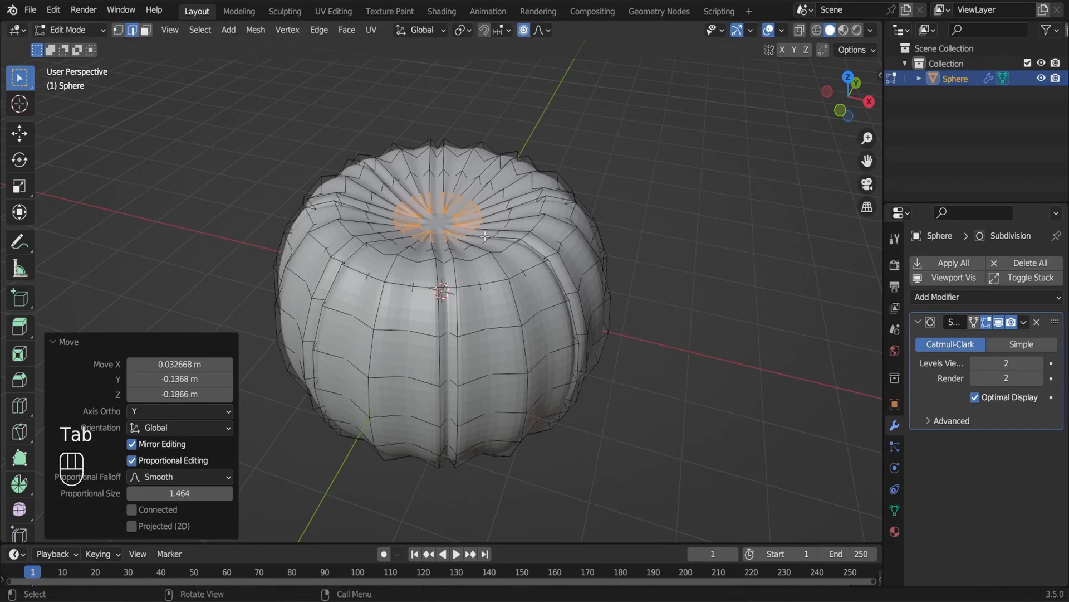
alt+drag(627, 182, 485, 320)
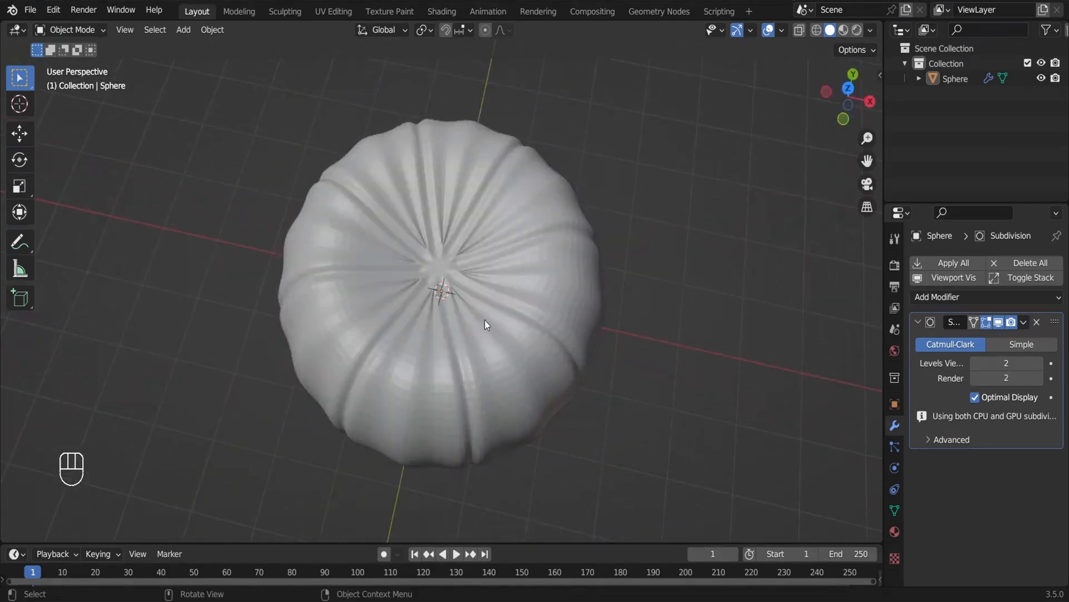
key(ctrl+s)
With only the top pole edges selected, move them X -0.047 m and Z -0.293 m using proportional size 1.464
key(KP_1)
scroll(499, 279, up, 2)
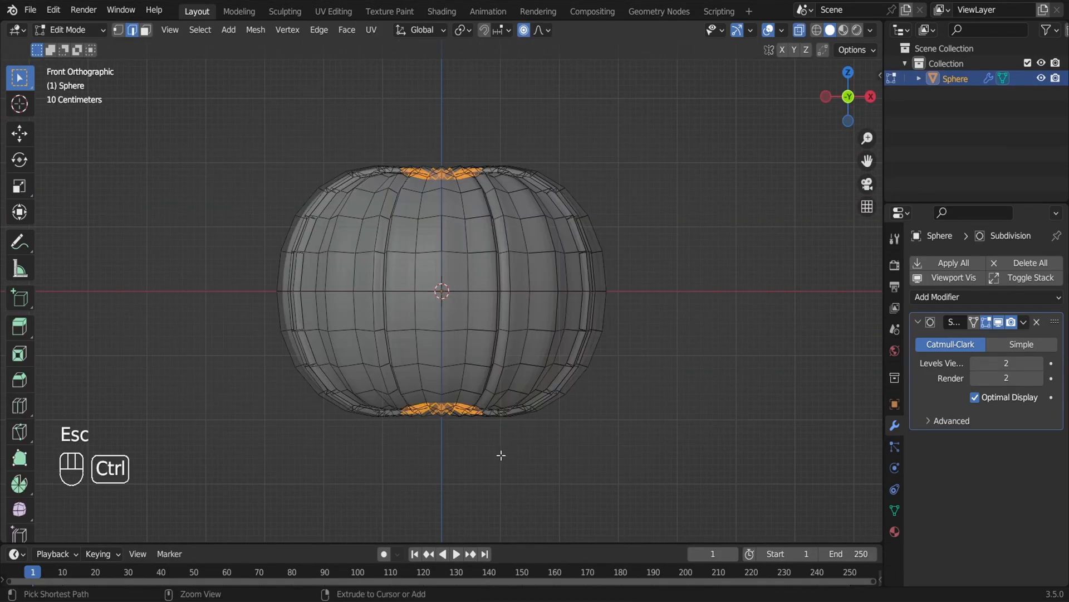
key(s)
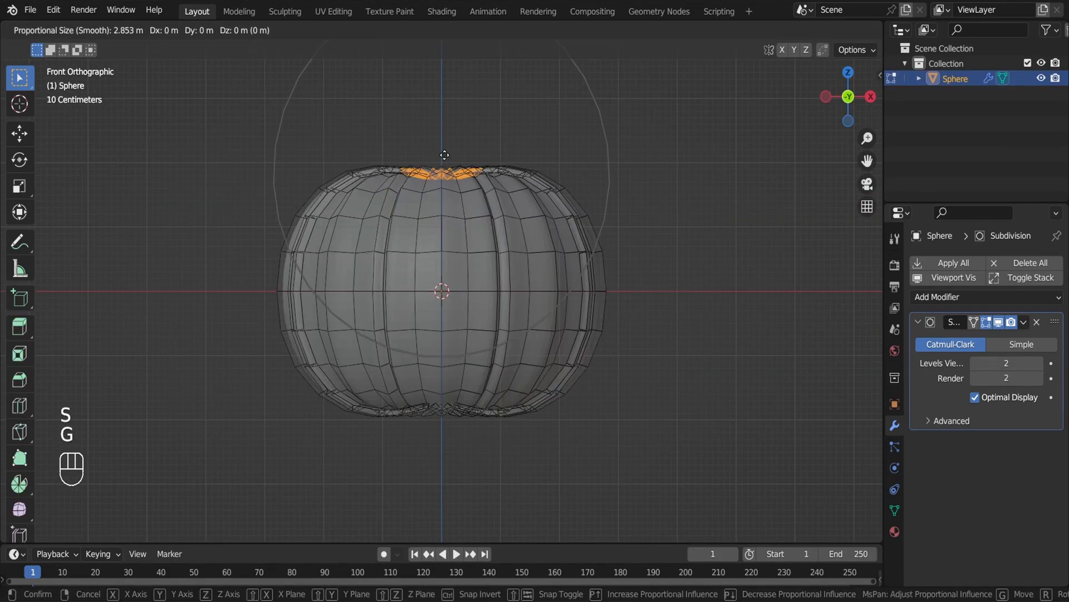
scroll(444, 155, down, 4)
scroll(444, 155, up, 4)
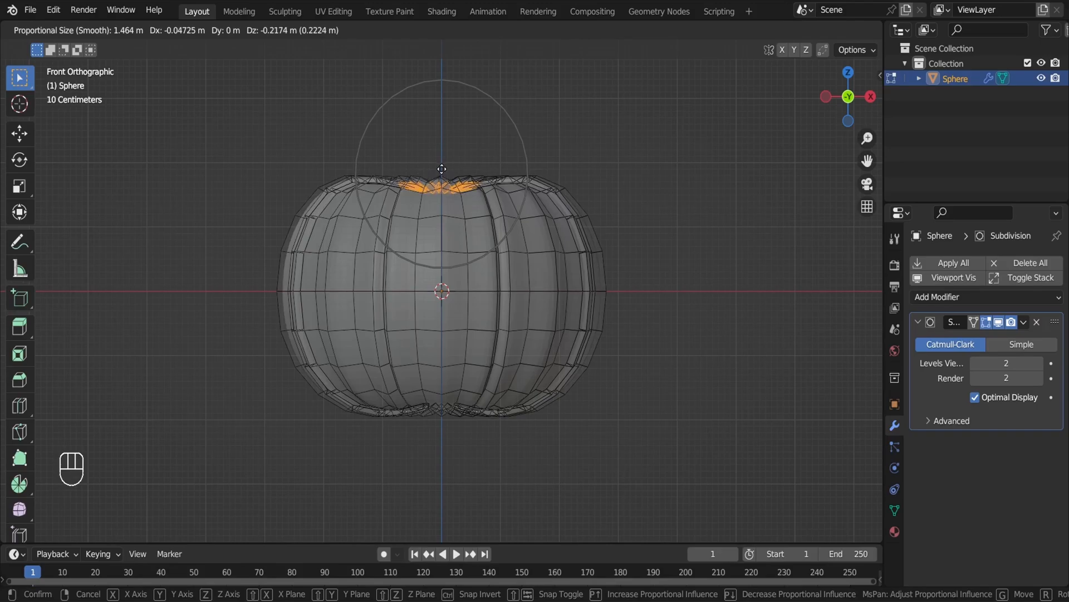
click(442, 174)
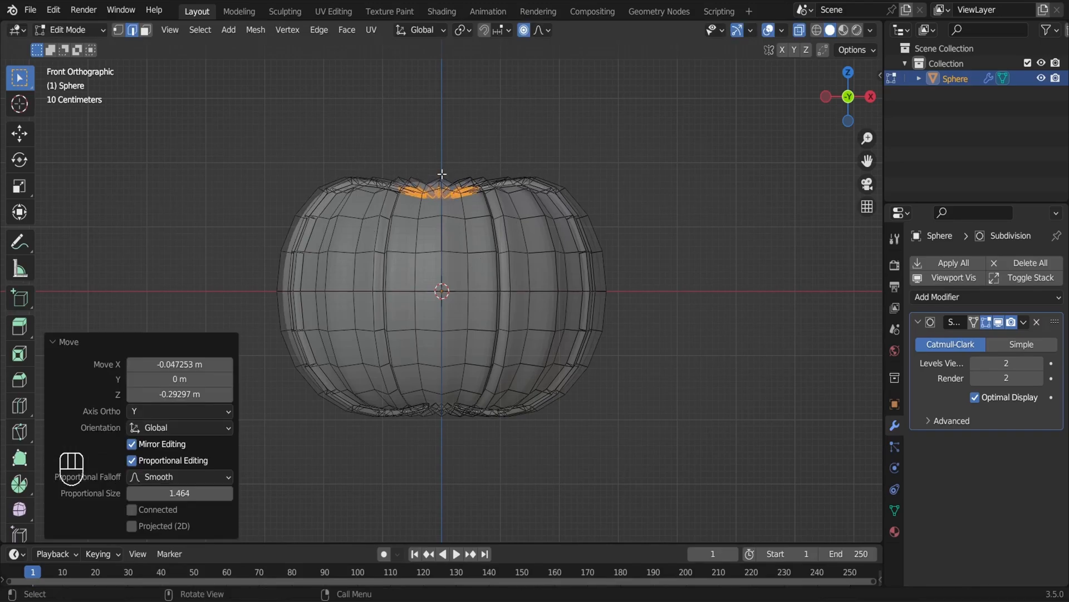
Turn X-ray off, sink the top pole further with a smooth proportional size of 1.464 m, and save the file from Object Mode
key(alt+z)
middle_drag(442, 173, 444, 218)
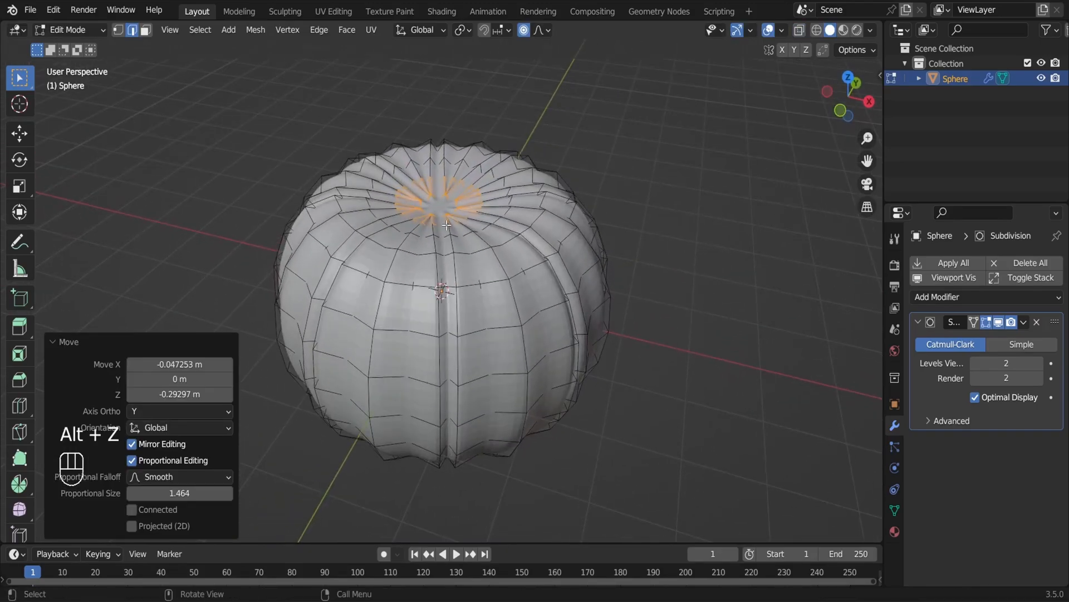
key(s)
key(g)
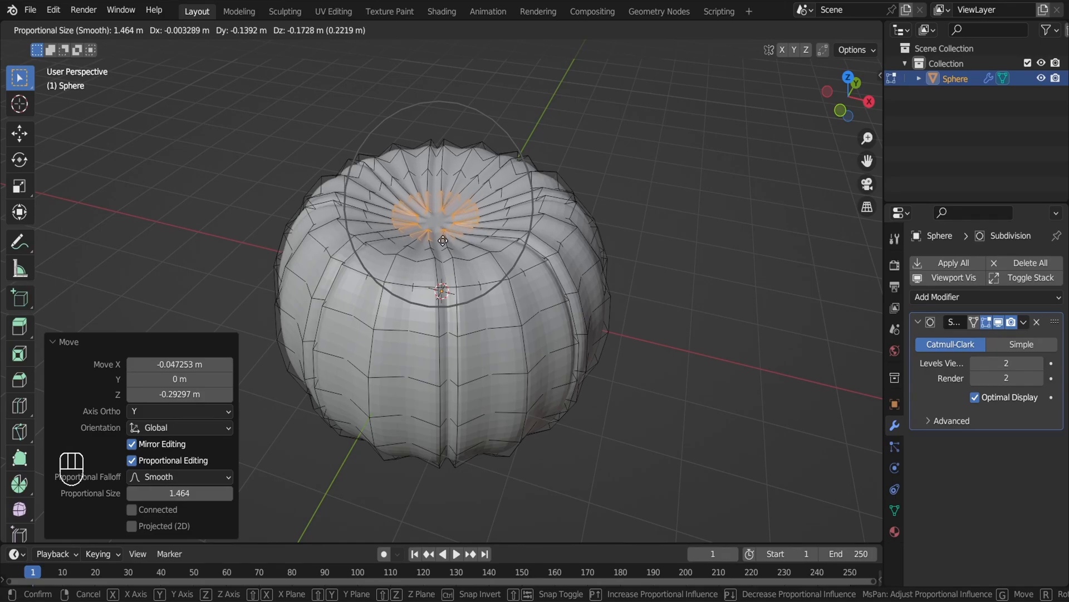
click(496, 235)
key(Tab)
click(562, 225)
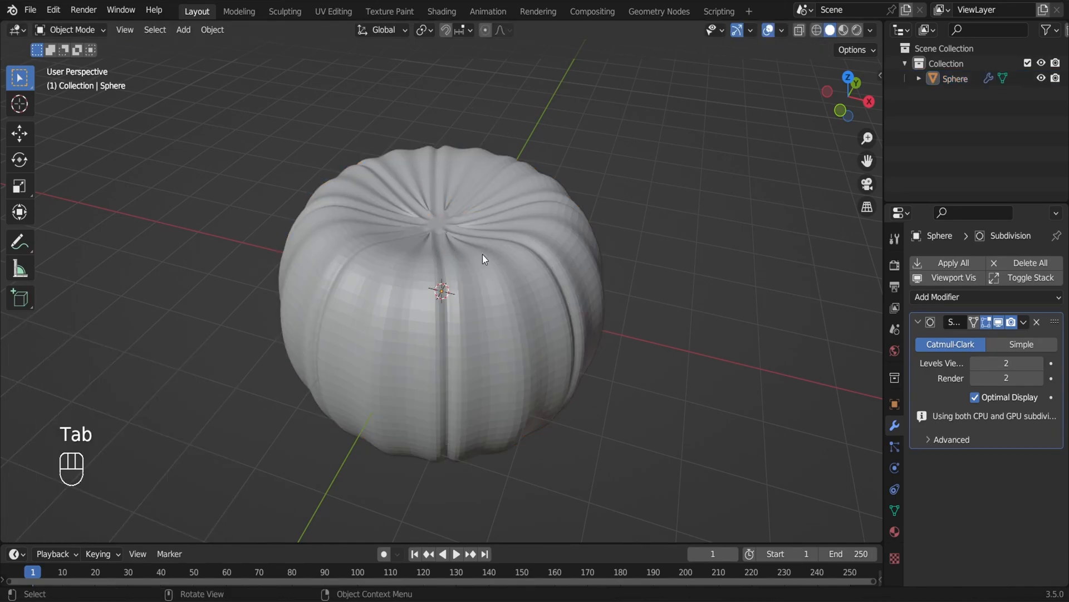
alt+drag(483, 254, 480, 313)
key(ctrl+s)
key(KP_1)
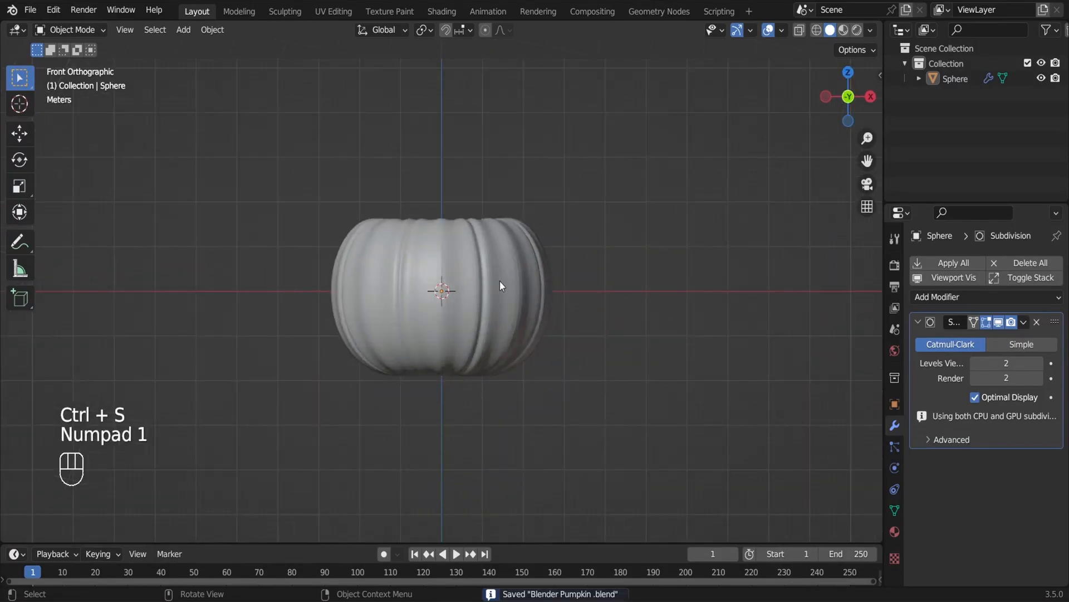
key(ctrl+s)
In Edit Mode with proportional editing off, select the ring of faces around the pumpkin's top pole
key(Tab)
key(KP_7)
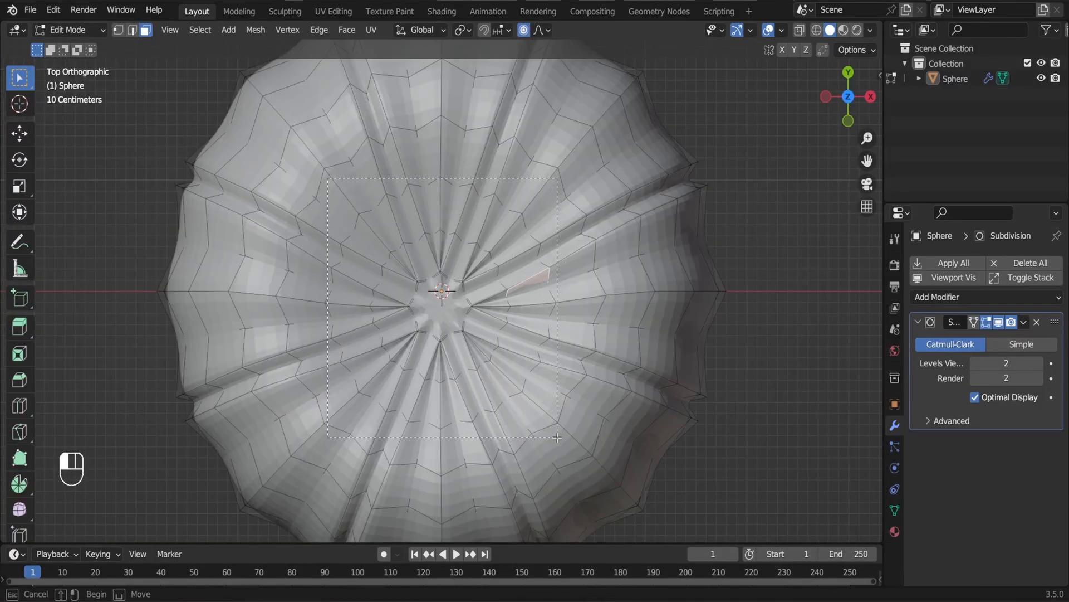
drag(558, 437, 387, 311)
key(alt+z)
key(alt+z)
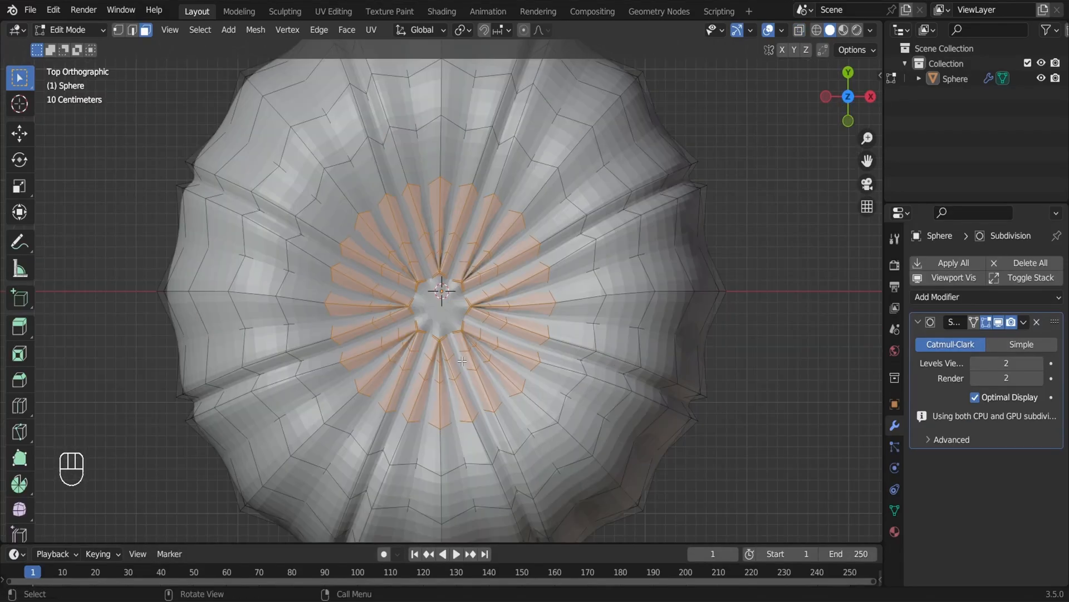
key(KP_1)
alt+middle_drag(463, 360, 446, 394)
key(KP_1)
alt+drag(446, 394, 443, 304)
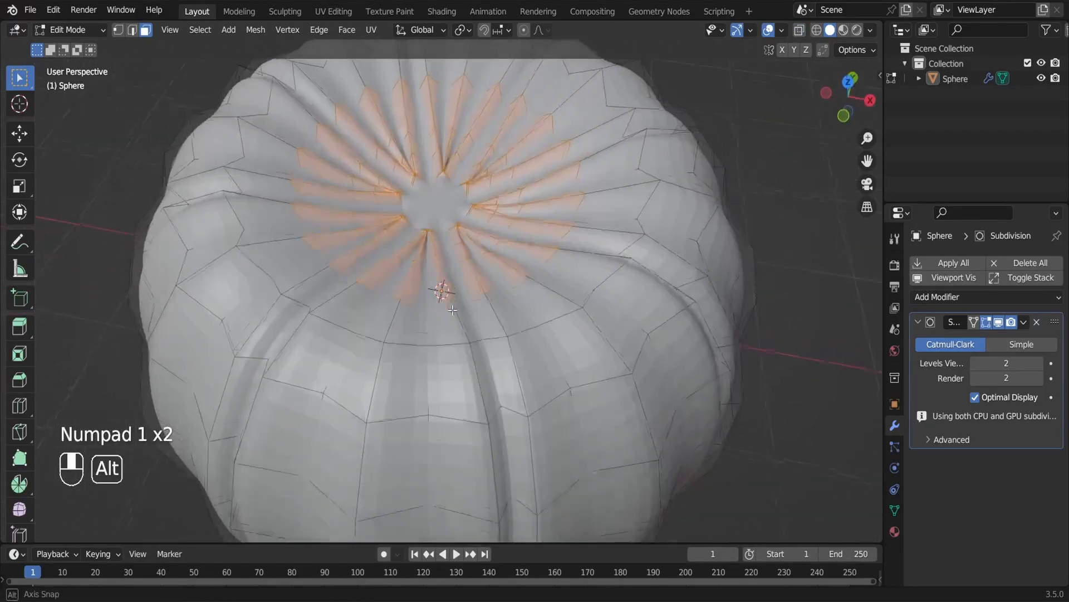
scroll(443, 304, down, 5)
Duplicate the selected top faces in place and separate the copy into its own object
key(shift+d)
right_click(444, 304)
key(p)
click(443, 304)
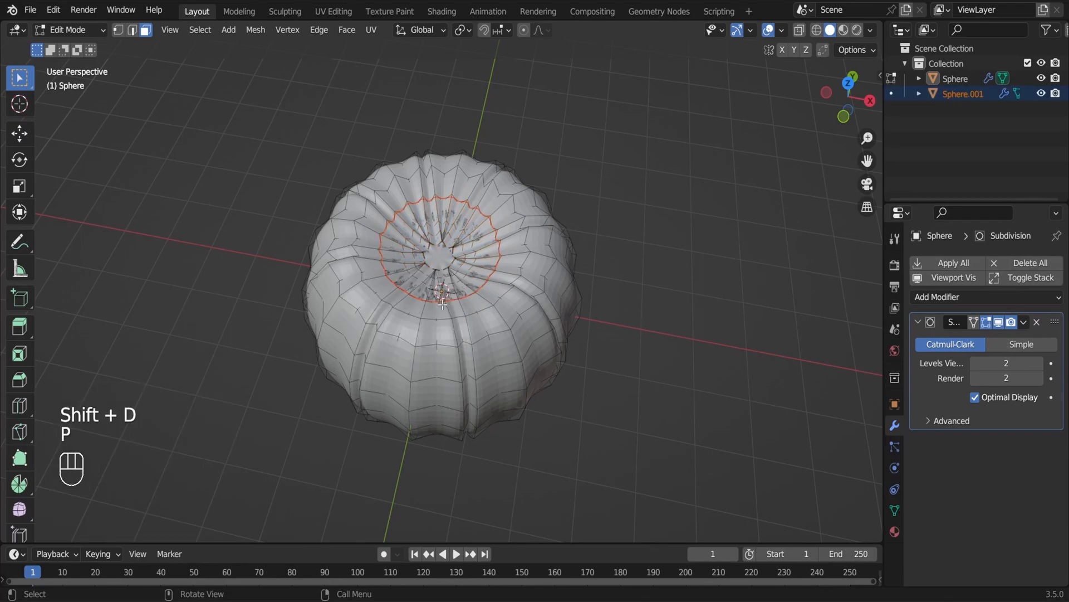
Add a Solidify modifier to the separated ring with all its geometry selected, and place it above the Subdivision modifier
key(Tab)
click(481, 276)
key(Tab)
key(a)
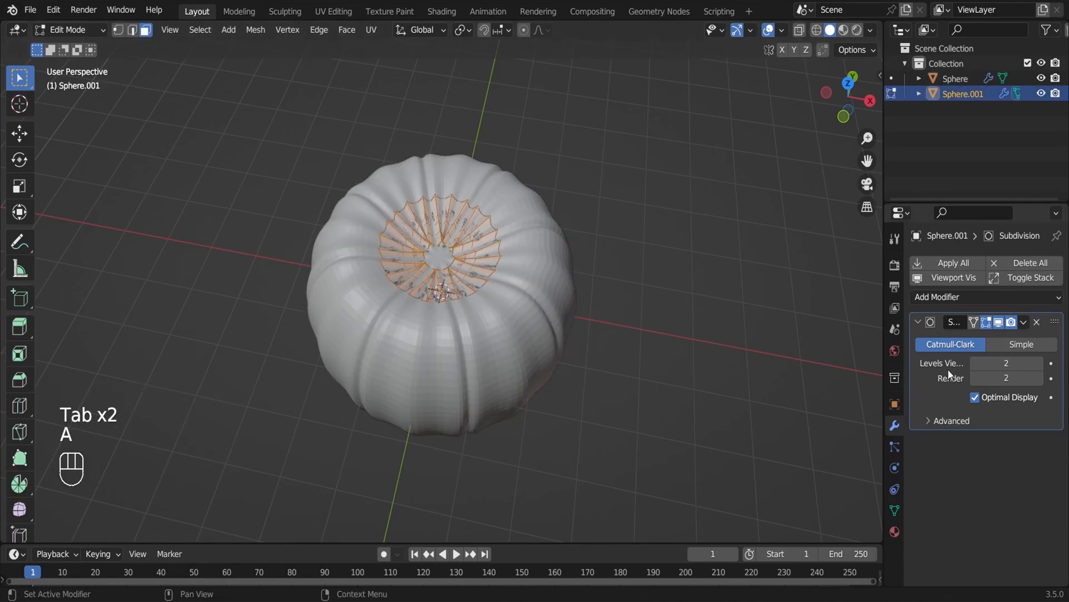
click(978, 298)
click(808, 550)
drag(1001, 501, 1025, 502)
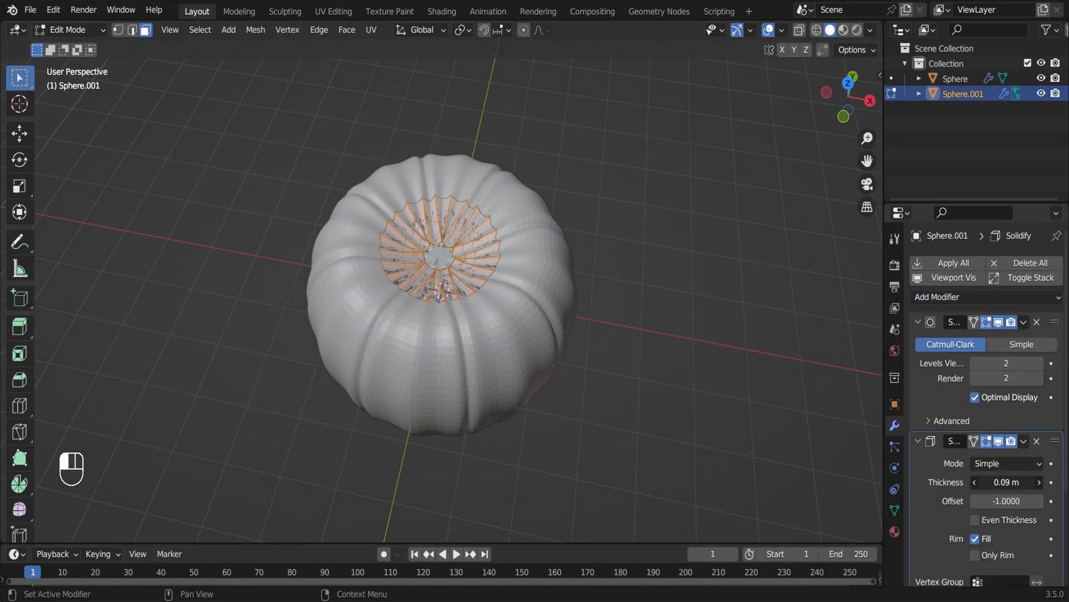
drag(1054, 441, 1046, 318)
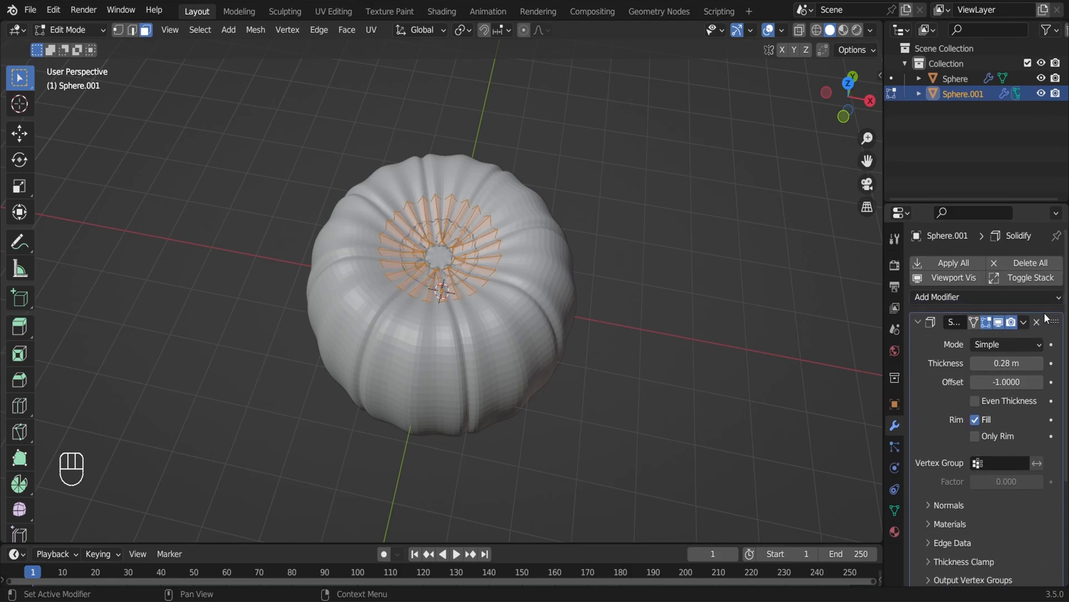
Set the ring's Solidify thickness to -0.03 m, return to Object Mode and save the file
scroll(477, 310, up, 3)
drag(1007, 363, 981, 363)
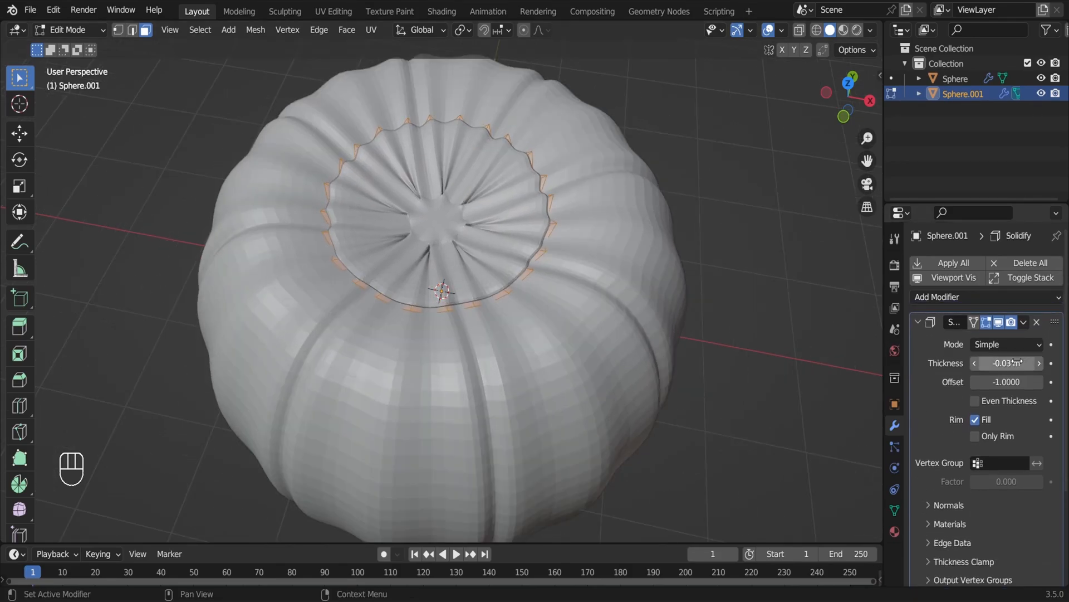
key(Tab)
alt+middle_drag(424, 277, 543, 268)
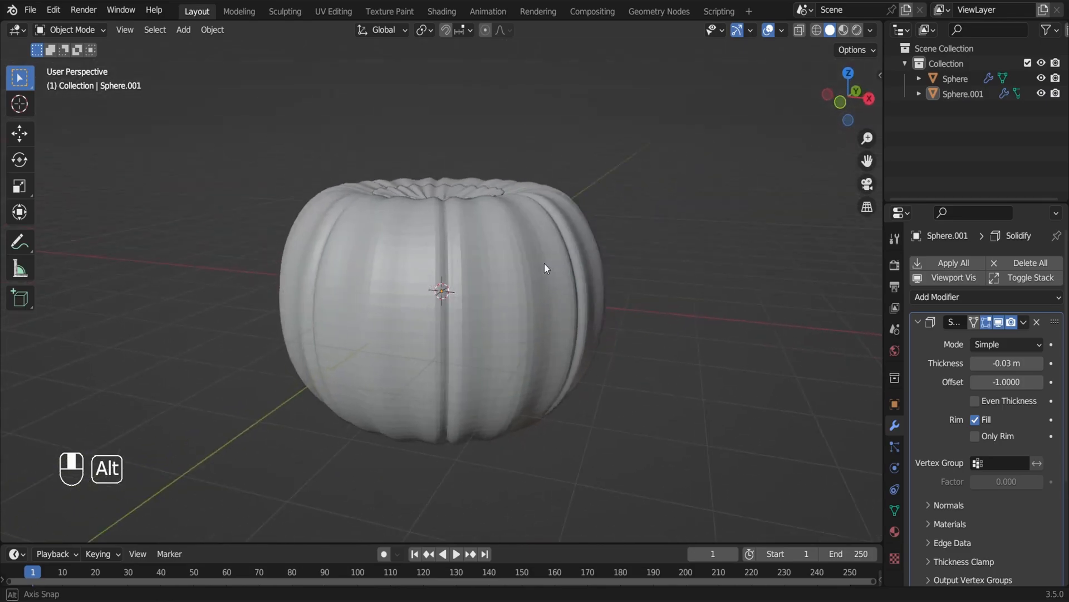
key(ctrl+s)
Flatten the pumpkin body slightly by scaling it along global Z to about 0.93
key(KP_1)
alt+middle_drag(480, 272, 428, 353)
click(430, 328)
key(KP_1)
key(s)
key(z)
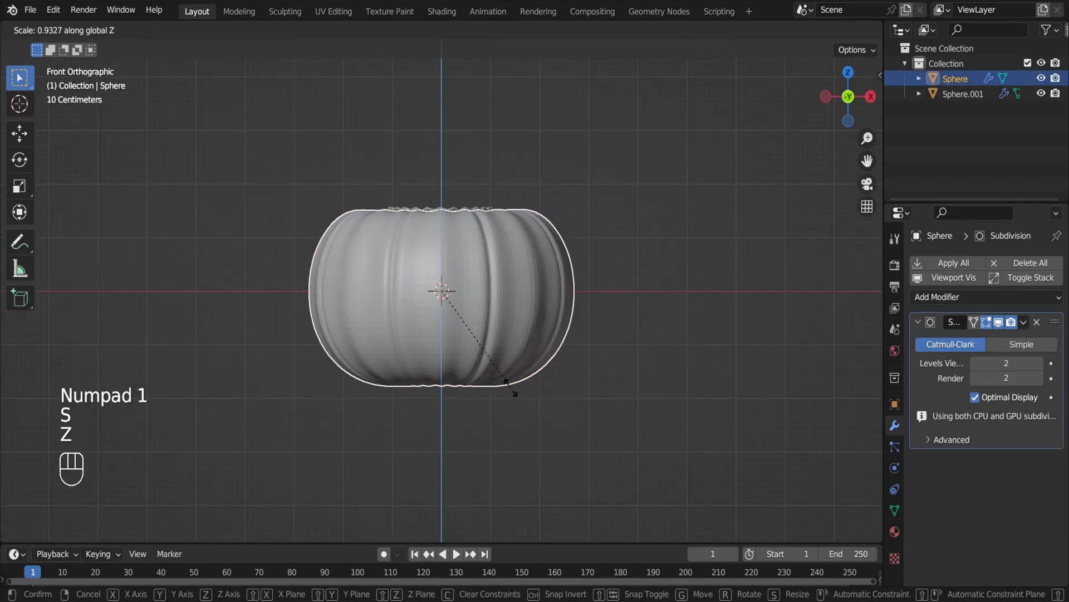
click(513, 386)
Move the separated ring about X -0.023 m and Z -0.181 m onto the flattened pumpkin, and save the file
alt+middle_drag(570, 432, 467, 250)
click(466, 250)
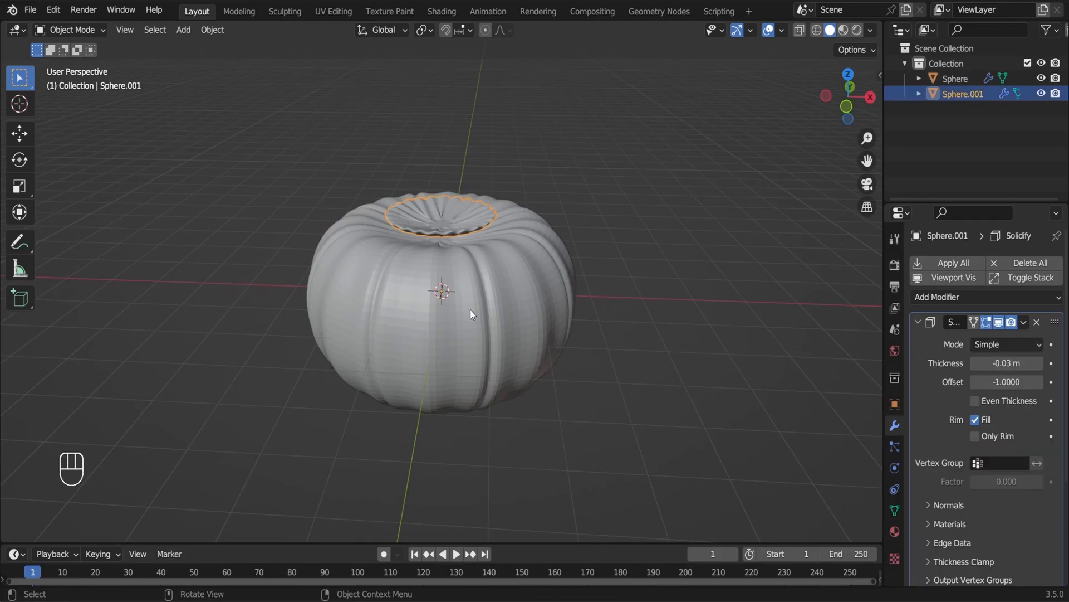
key(KP_1)
key(g)
click(607, 391)
alt+middle_drag(606, 391, 520, 418)
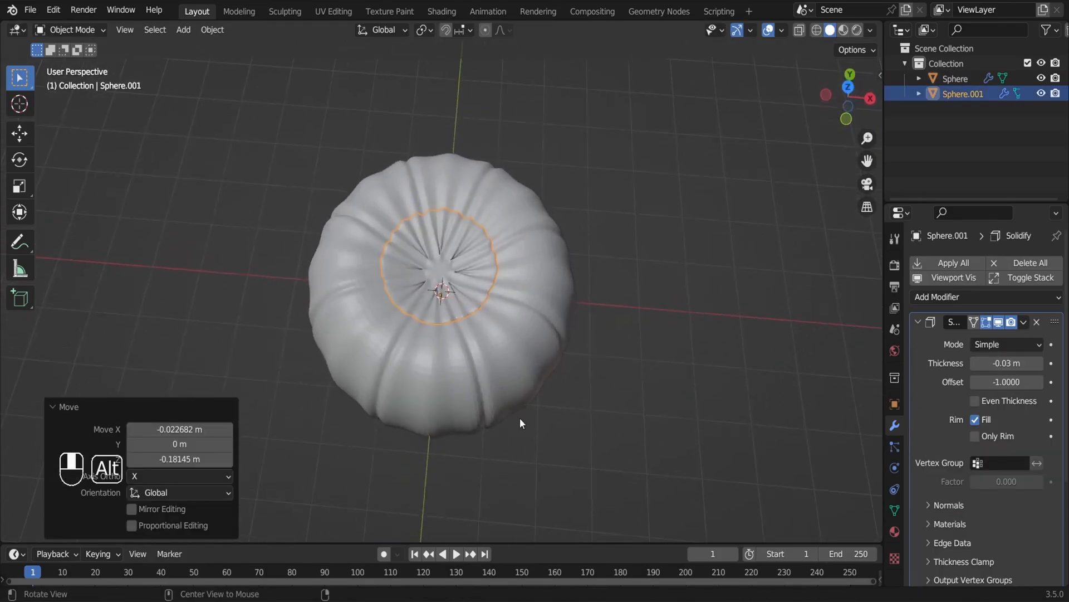
scroll(454, 287, up, 3)
key(ctrl+s)
Scale the ring uniformly to 0.892 and move it about X 0.007 m and Z 0.138 m
key(s)
click(491, 350)
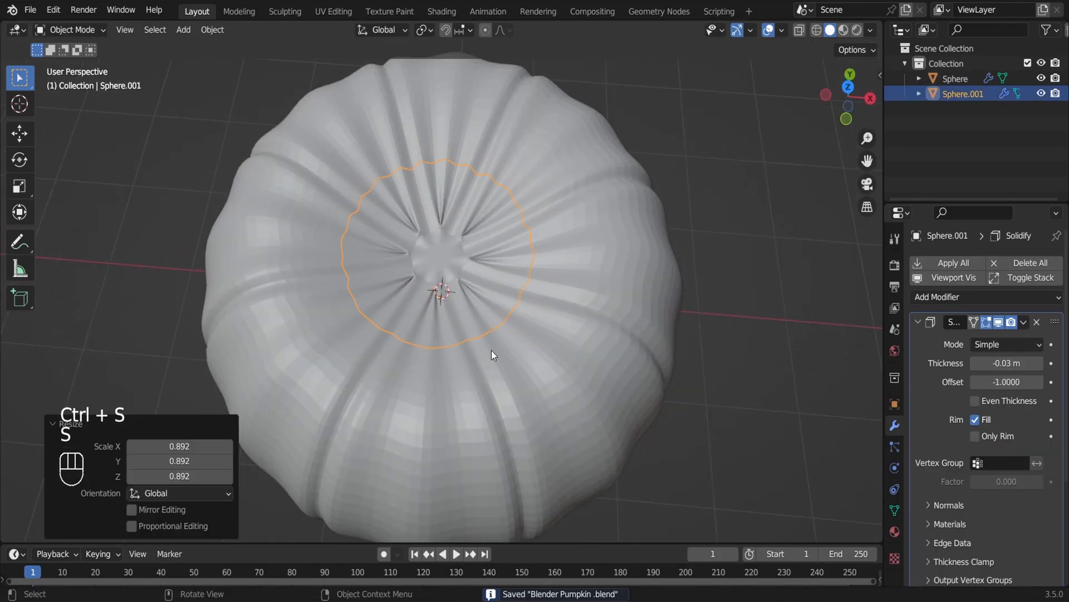
key(KP_1)
key(g)
alt+middle_drag(653, 355, 518, 393)
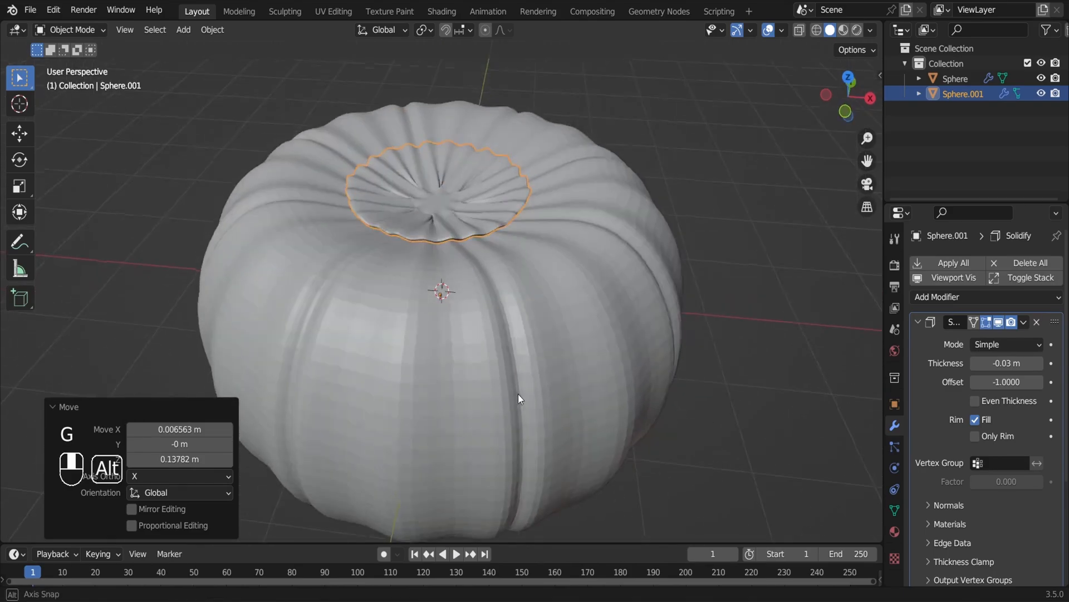
Save the file and add a 16-vertex cylinder of radius 1 m and depth 2 m at the 3D cursor near the pumpkin's top pole
click(482, 335)
alt+middle_drag(727, 211, 375, 333)
key(KP_1)
key(ctrl+s)
key(Delete)
key(shift+a)
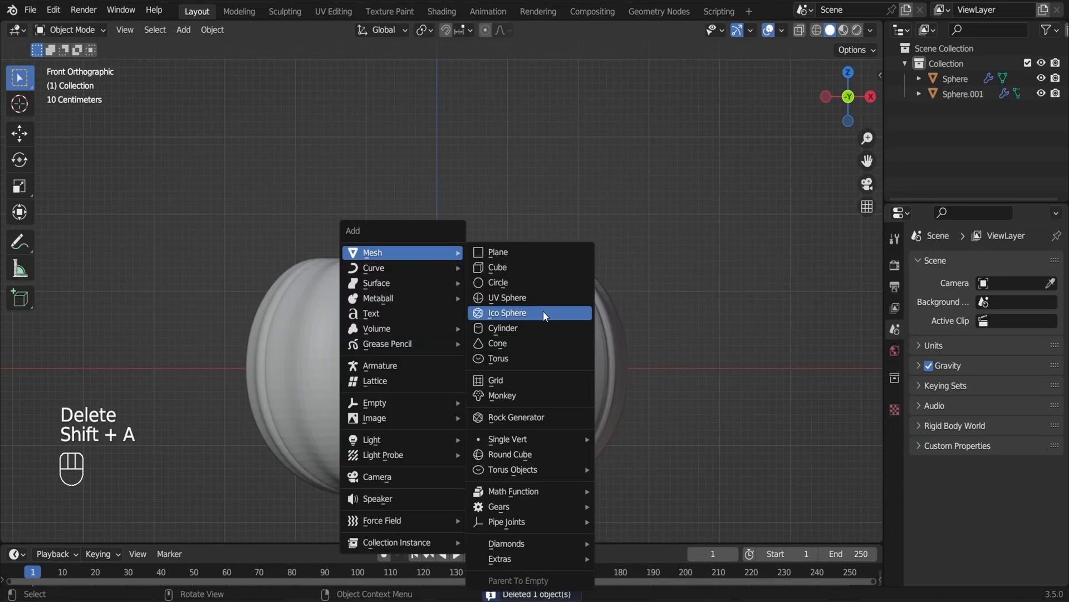
click(524, 326)
click(201, 350)
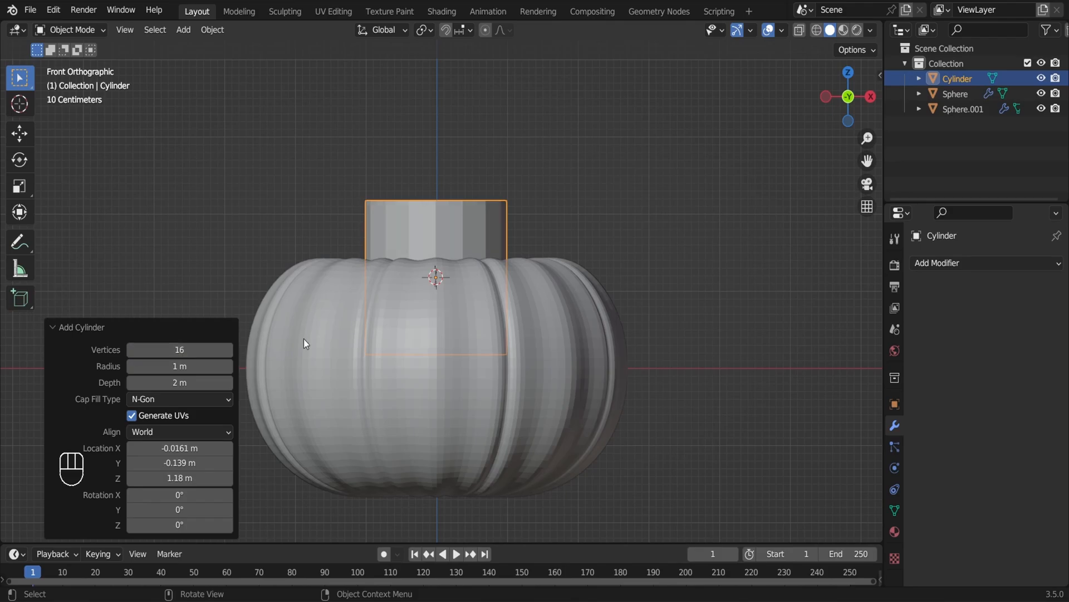
Scale the cylinder to 0.505 and again to about 0.74 so it fits the pumpkin's top centre
key(s)
click(463, 315)
key(KP_7)
key(s)
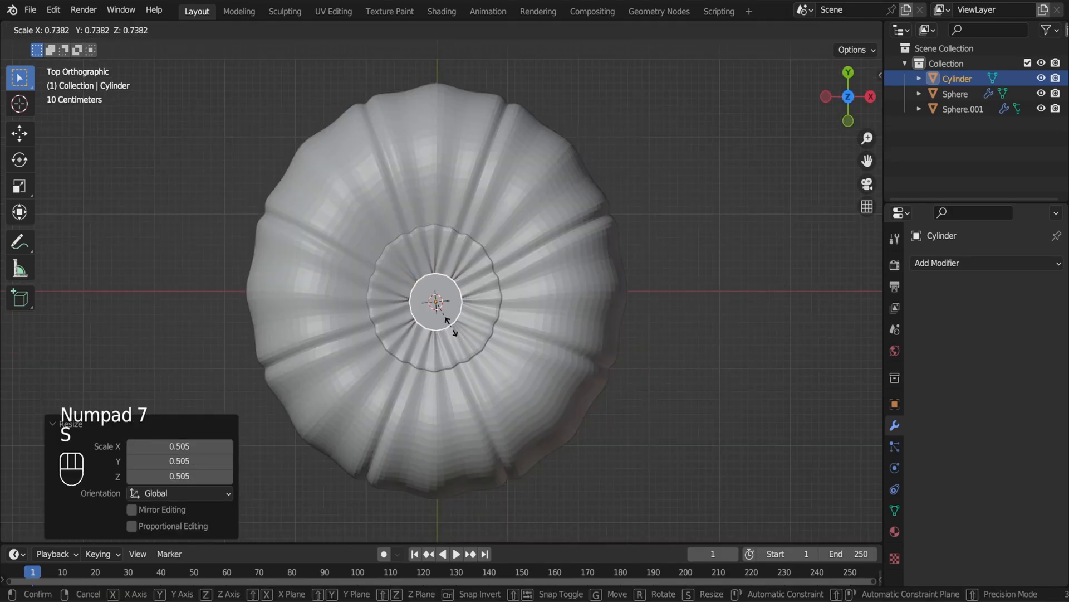
click(450, 324)
Position the cylinder vertically with X-ray so its base sits inside the pumpkin's top hollow
key(KP_1)
key(g)
click(448, 305)
key(alt+z)
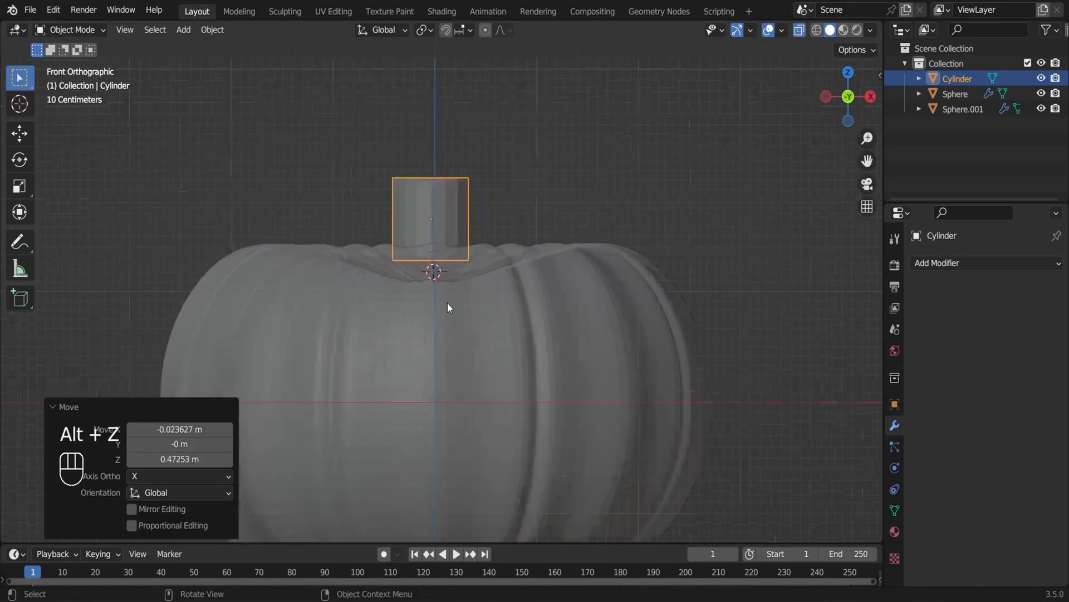
key(g)
click(450, 276)
click(496, 224)
key(alt+z)
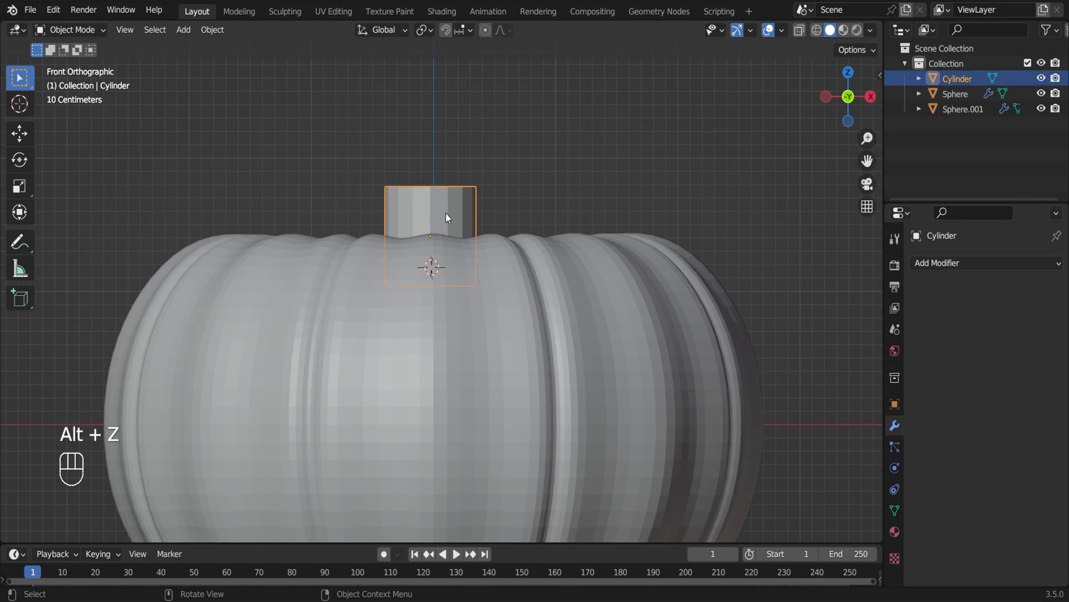
Select the cylinder's top face and extrude it upward about 0.43 m
scroll(446, 213, down, 2)
key(Tab)
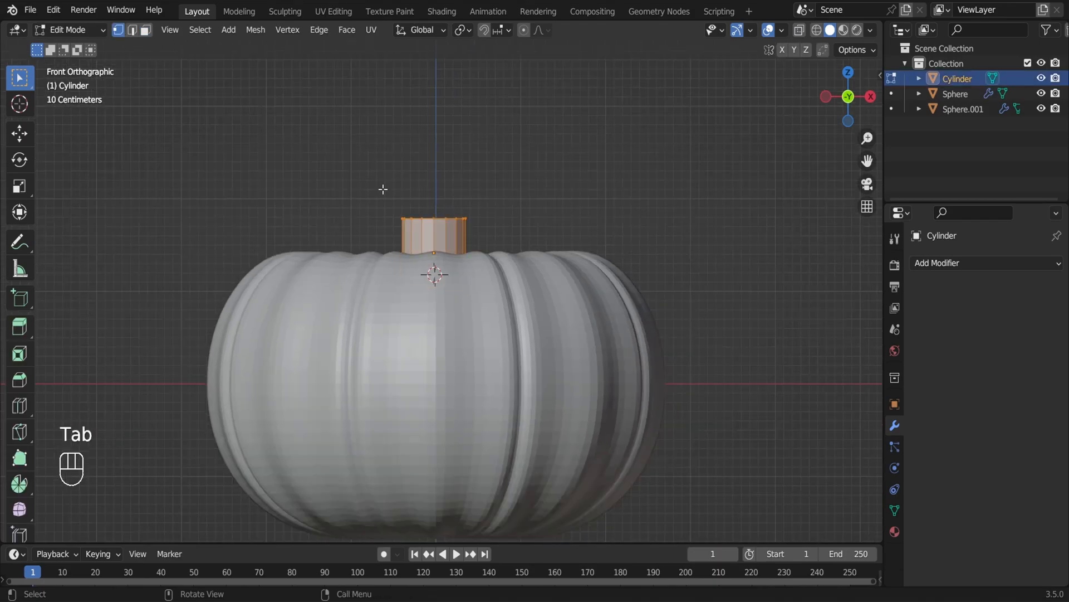
drag(363, 184, 477, 239)
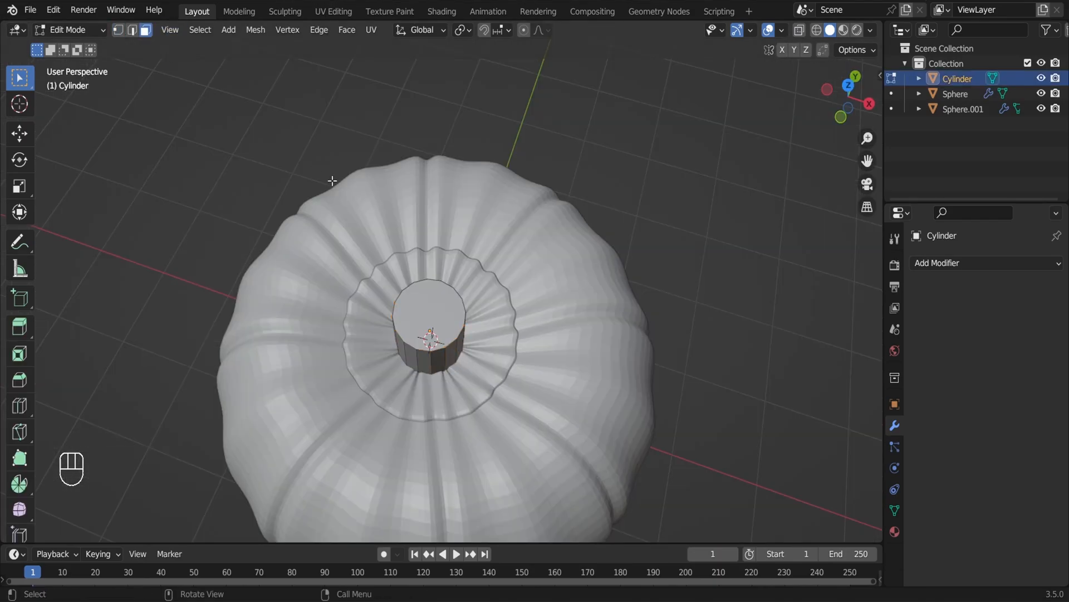
click(431, 312)
key(KP_1)
key(e)
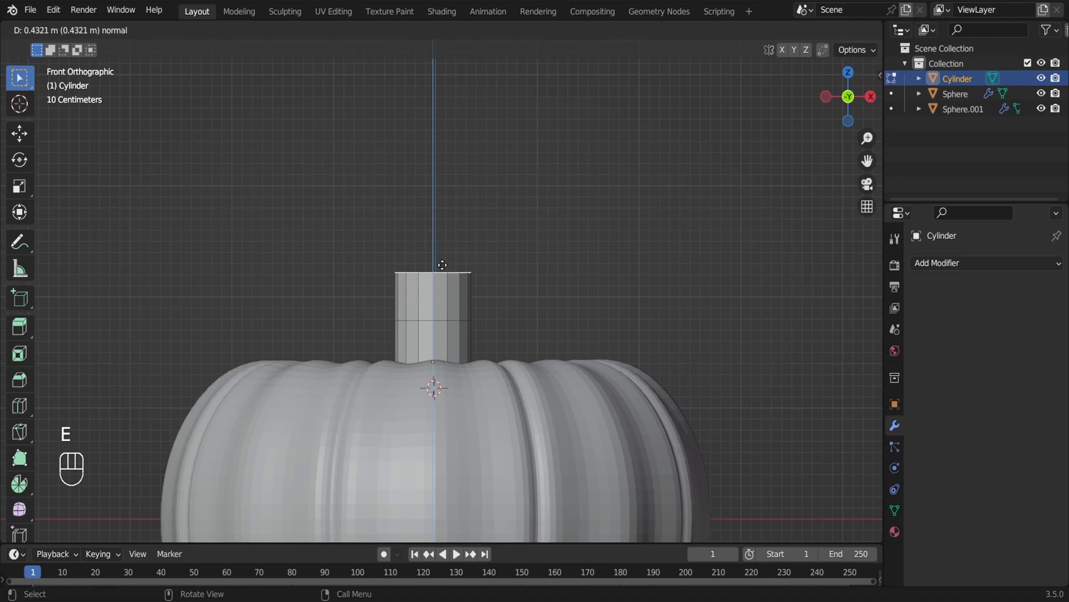
click(443, 261)
Rotate the stem's top face in two passes to tilt it, and extrude a short second segment along its normal
key(r)
click(444, 253)
key(r)
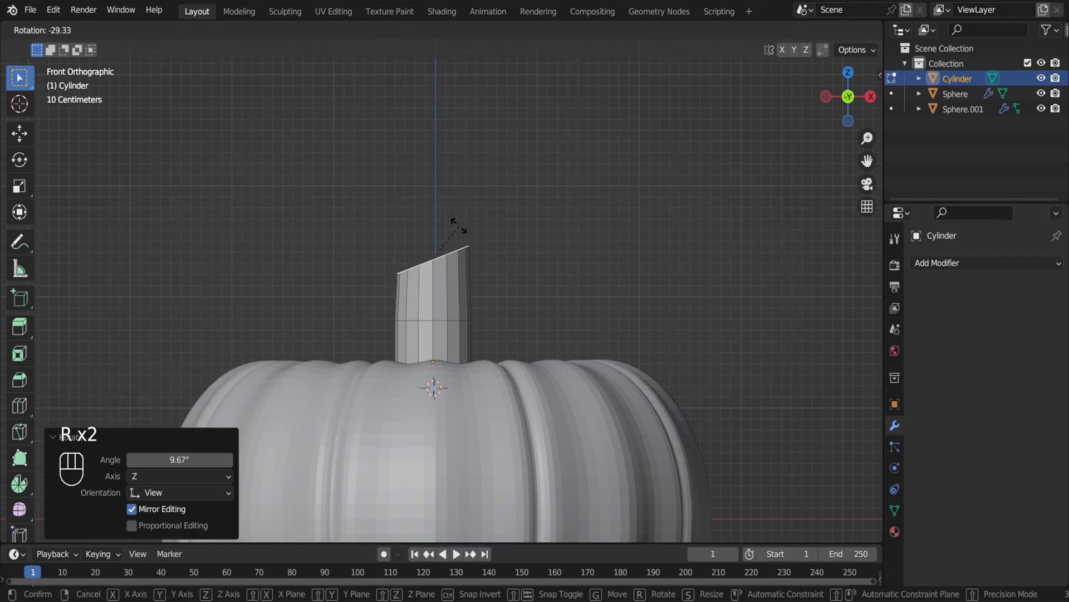
click(443, 249)
key(e)
click(431, 203)
click(430, 202)
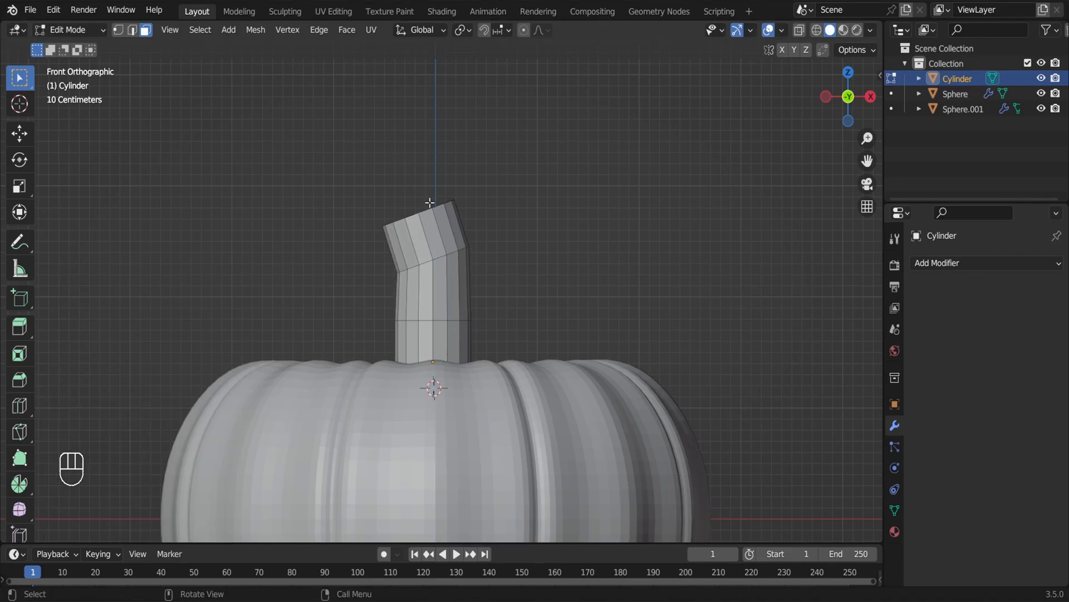
middle_drag(425, 204, 424, 250)
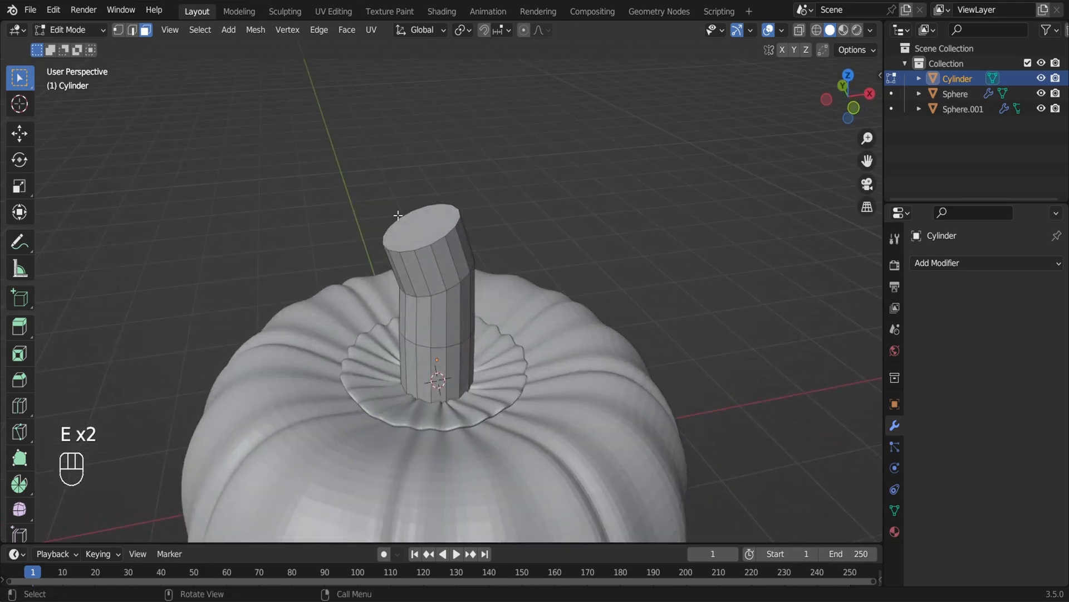
Extrude the stem's tip another 0.605 m along its normal and rotate the end face by 34.1°
key(KP_1)
key(e)
click(404, 169)
key(r)
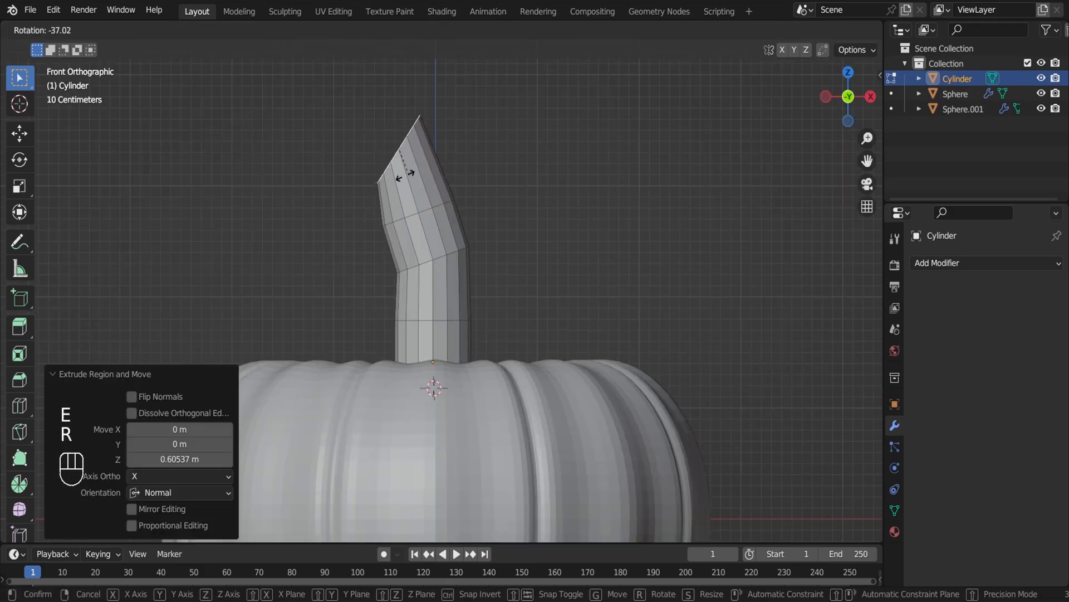
click(392, 157)
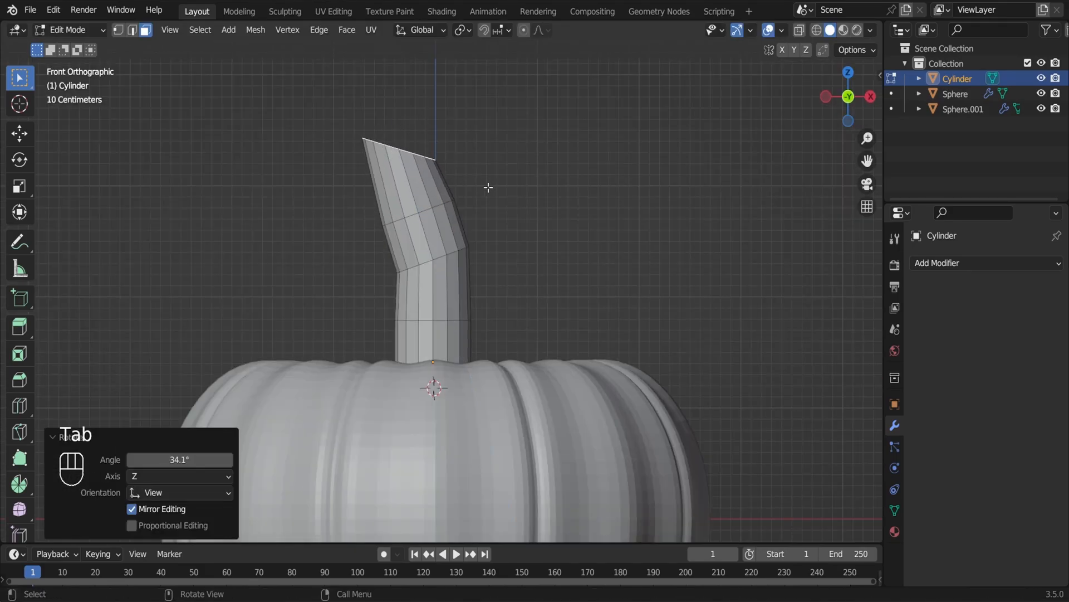
With X-ray on, narrow the stem's two upper intermediate edge loops by scaling each one down
key(Tab)
key(Tab)
key(alt+z)
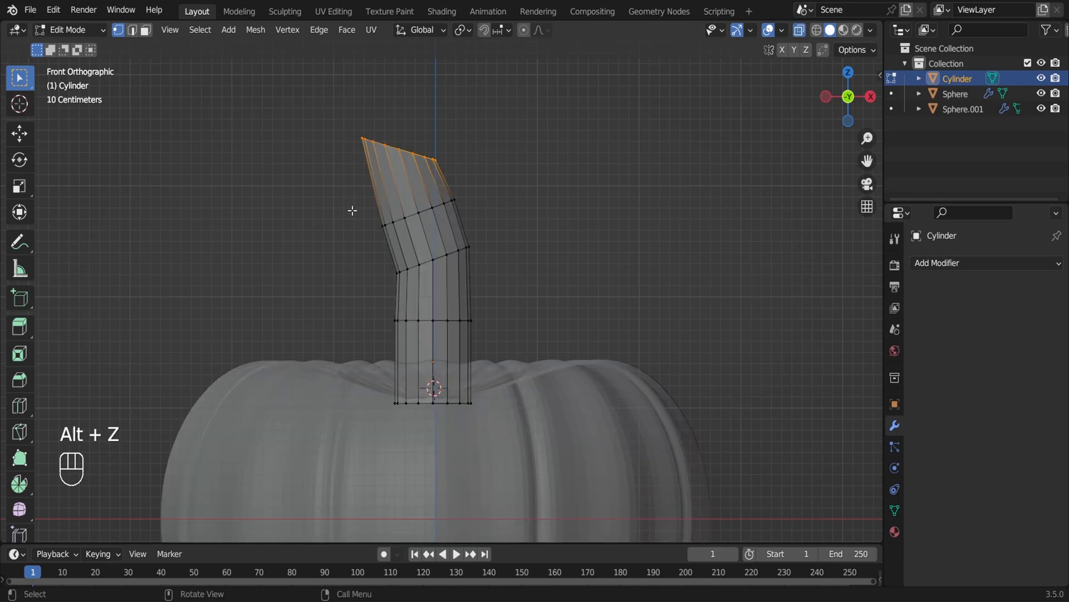
alt+click(418, 217)
key(s)
click(368, 236)
alt+click(425, 262)
key(s)
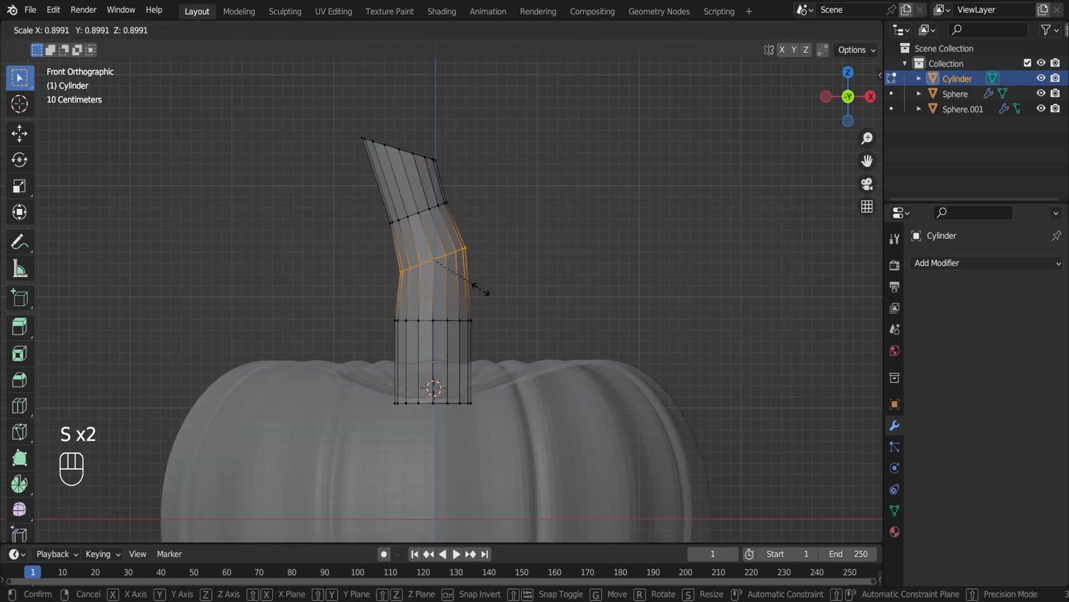
click(473, 286)
Scale the stem's lowest intermediate edge loop to 0.854, turn X-ray off and save the file from Object Mode
alt+click(429, 320)
key(s)
click(476, 341)
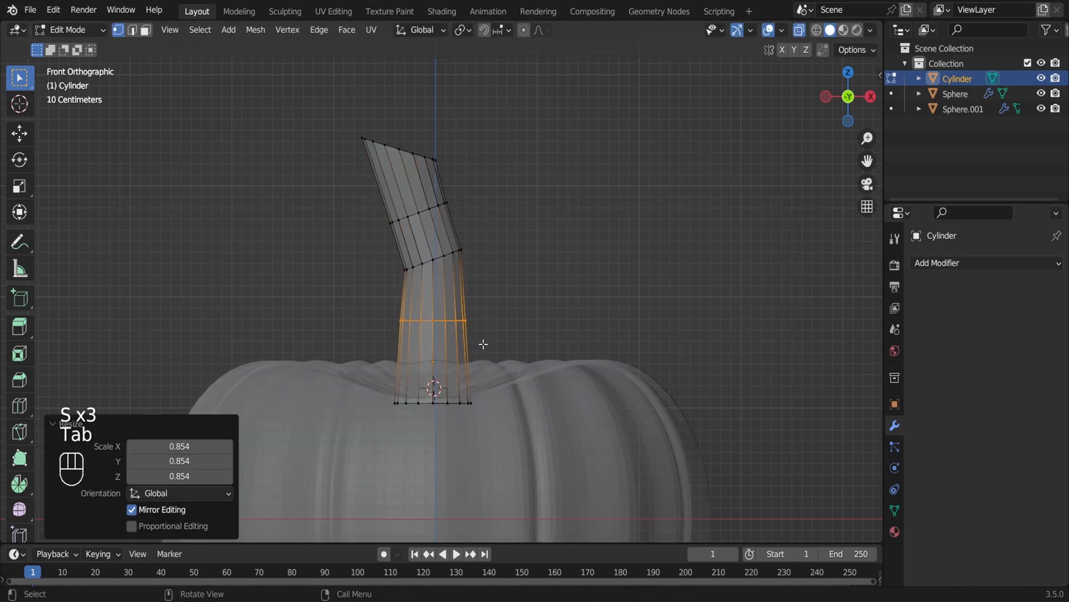
key(Tab)
key(alt+z)
scroll(529, 297, down, 3)
key(Tab)
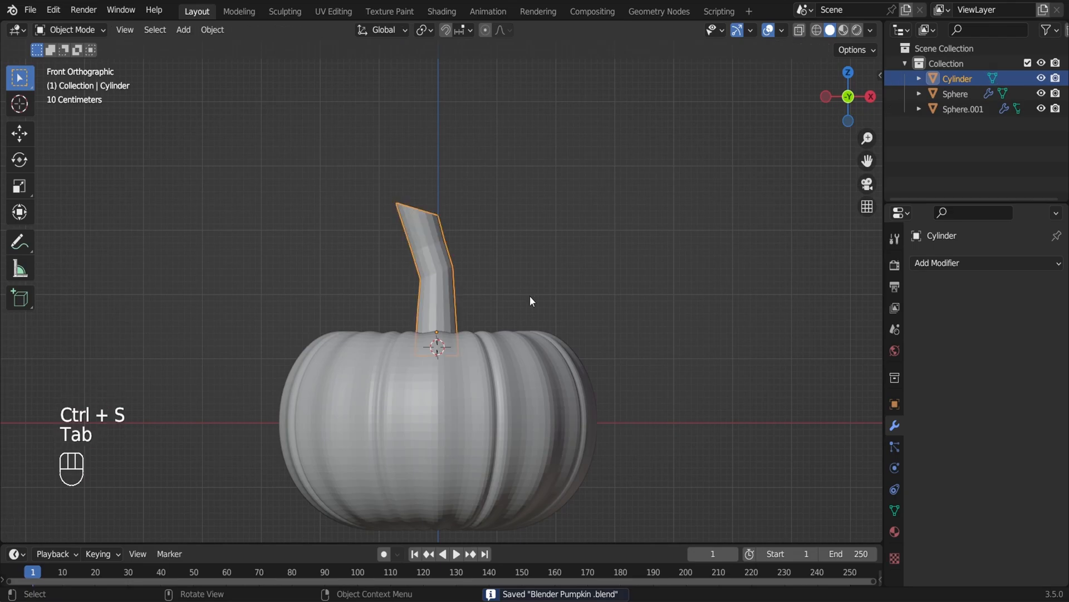
Shorten the stem by scaling it down along the Z axis, and save the file
key(s)
key(z)
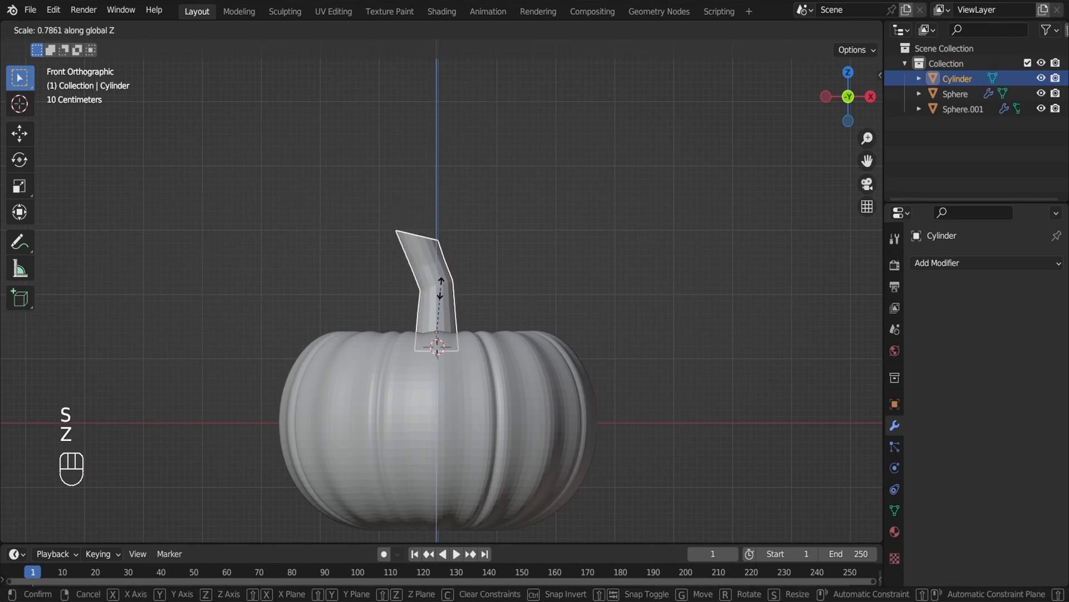
click(444, 298)
key(ctrl+s)
Put the stem into Sculpt Mode and choose the Grab brush
key(Tab)
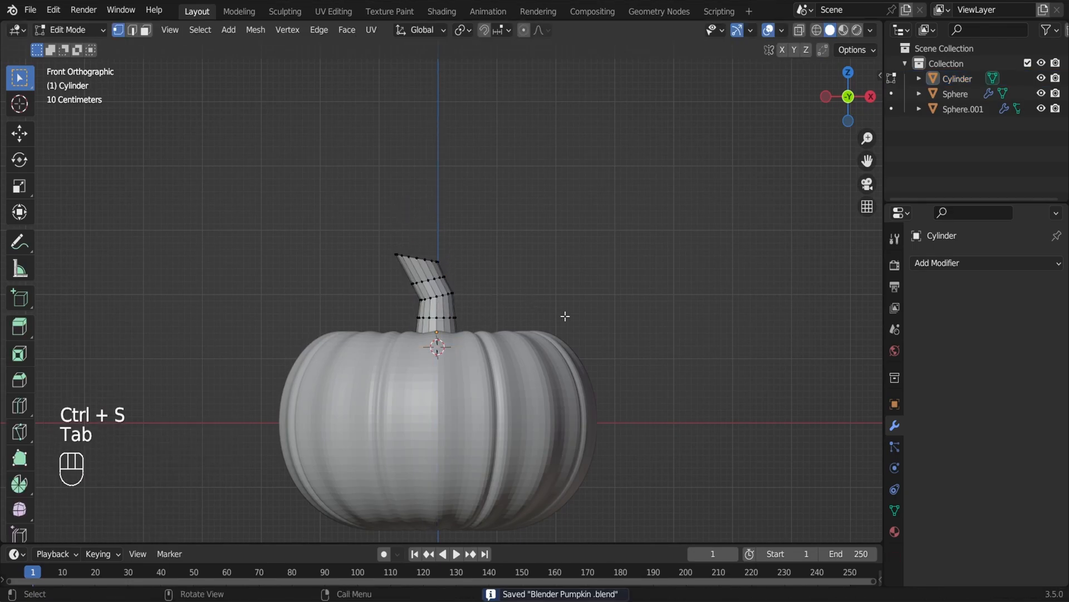
key(Tab)
key(Tab)
key(a)
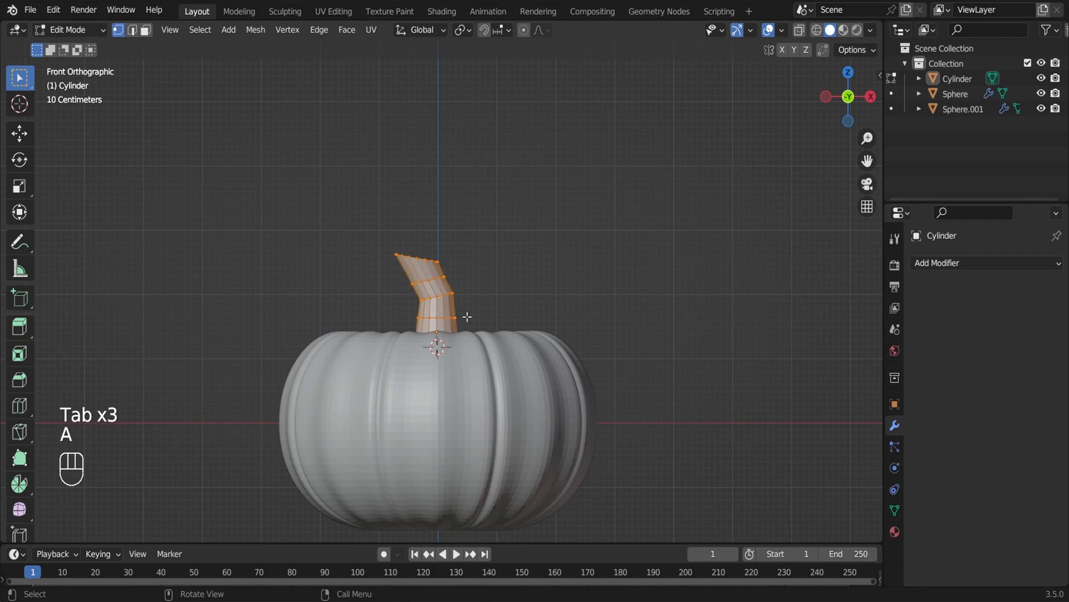
click(71, 29)
click(76, 78)
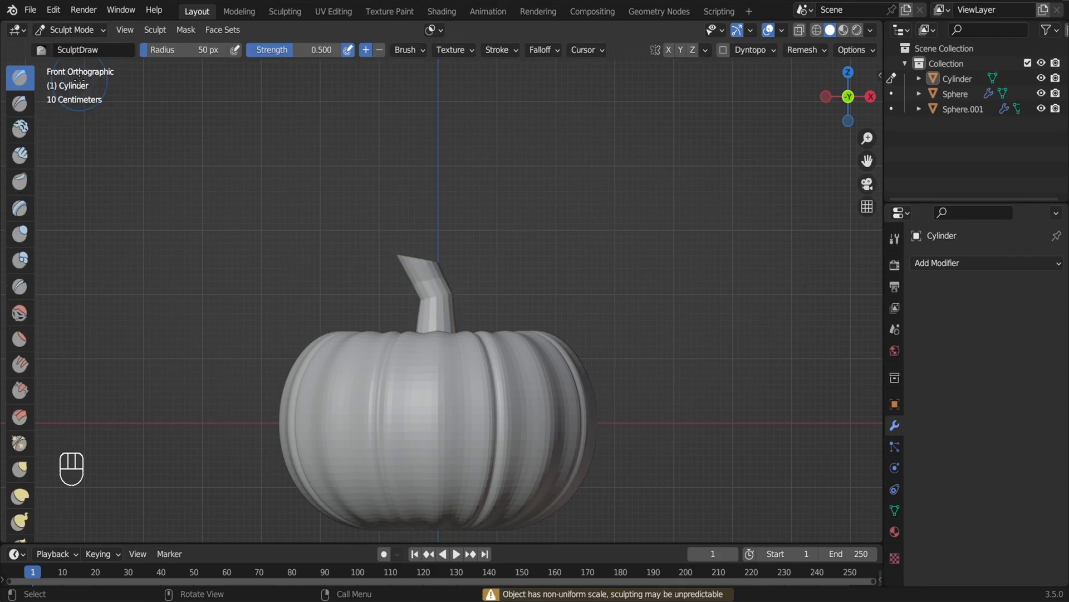
click(20, 468)
Enlarge the Grab brush radius to 151 px for sculpting the stem
scroll(346, 293, up, 4)
key(Tab)
right_click(418, 349)
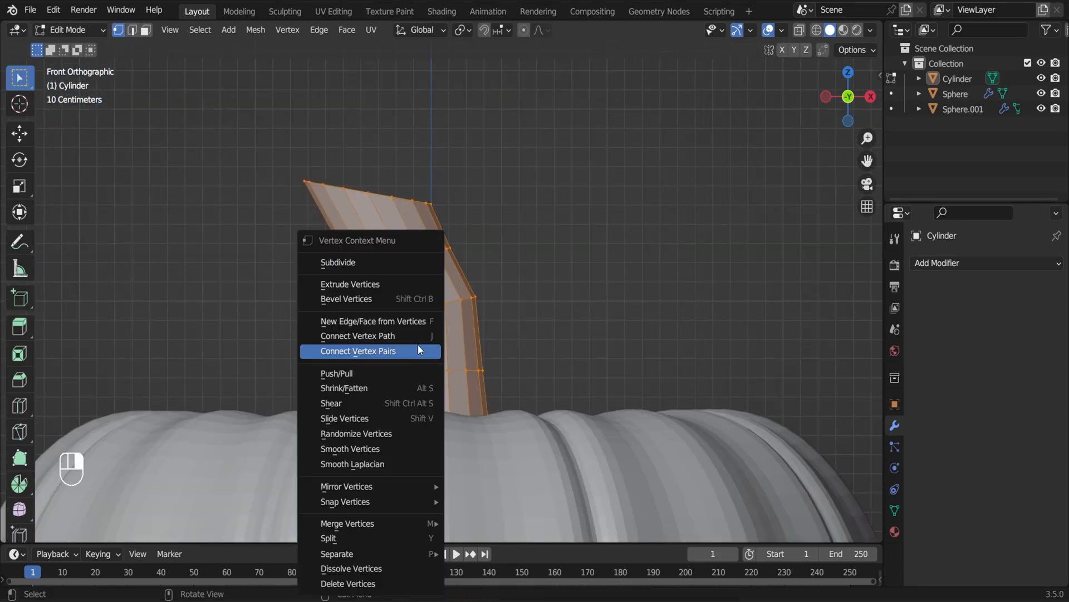
key(Tab)
key(f)
click(452, 306)
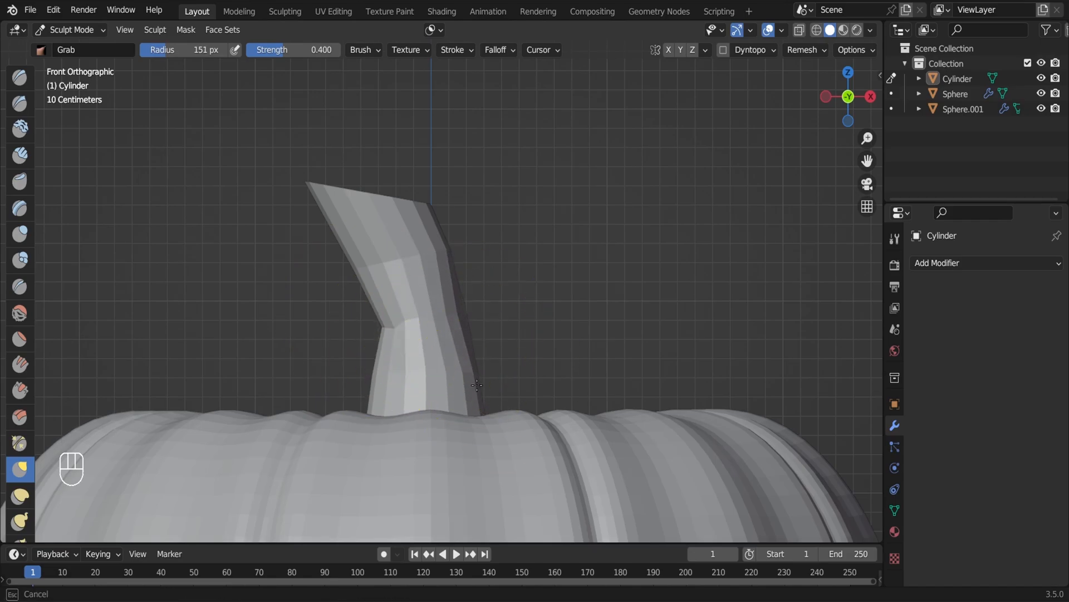
Reshape the stem from several angles with the Grab brush, pulling its upper part into a smoother curve and lowering the tip
mouse_move(424, 220)
mouse_down()
mouse_move(401, 215)
mouse_move(409, 234)
mouse_up()
middle_drag(445, 318, 435, 191)
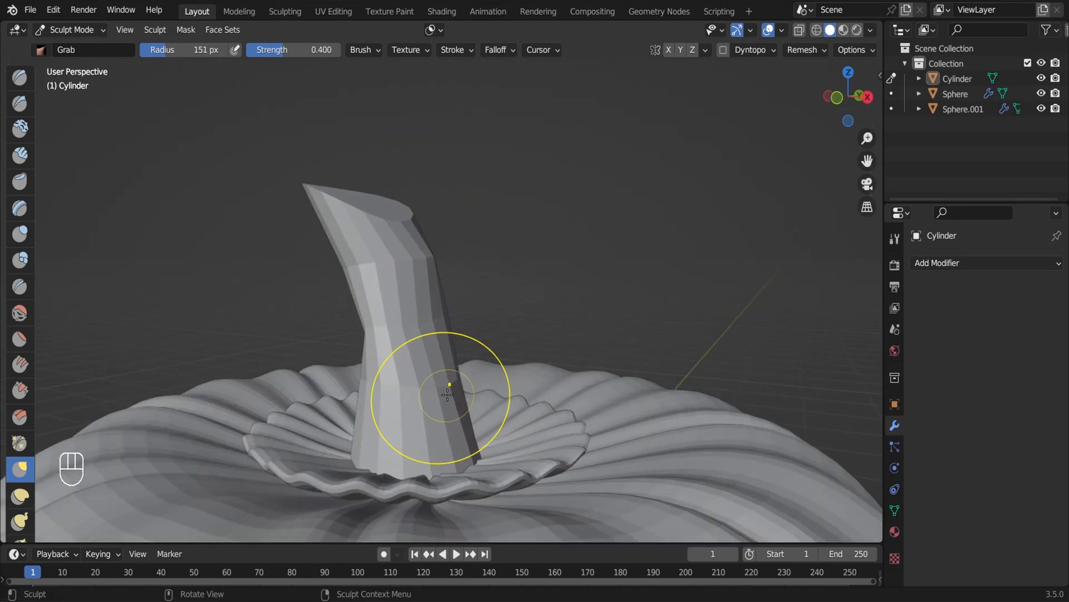
middle_drag(453, 394, 491, 231)
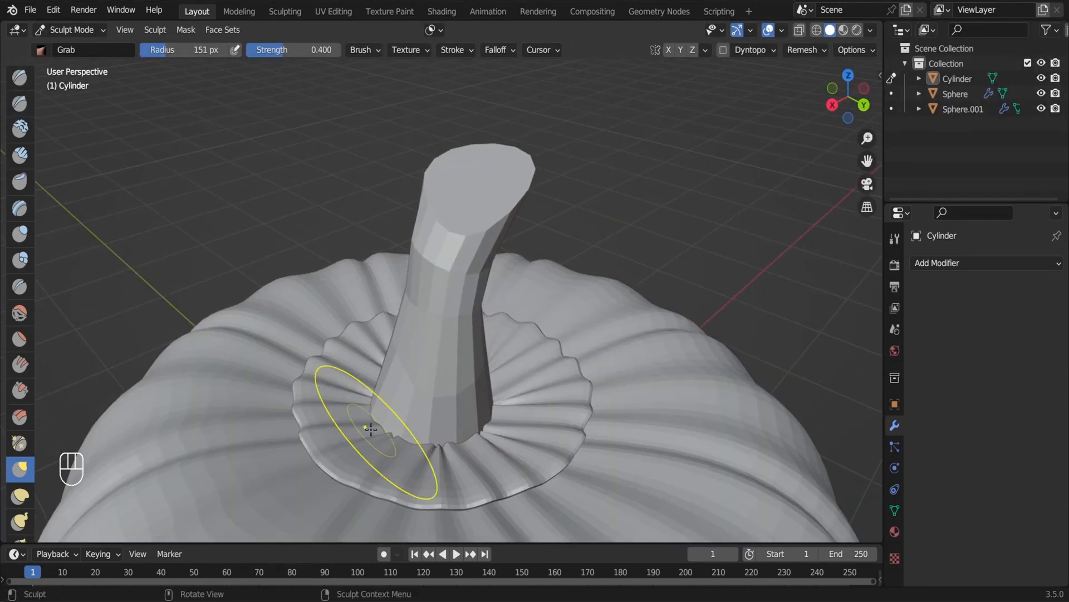
middle_drag(370, 458, 475, 351)
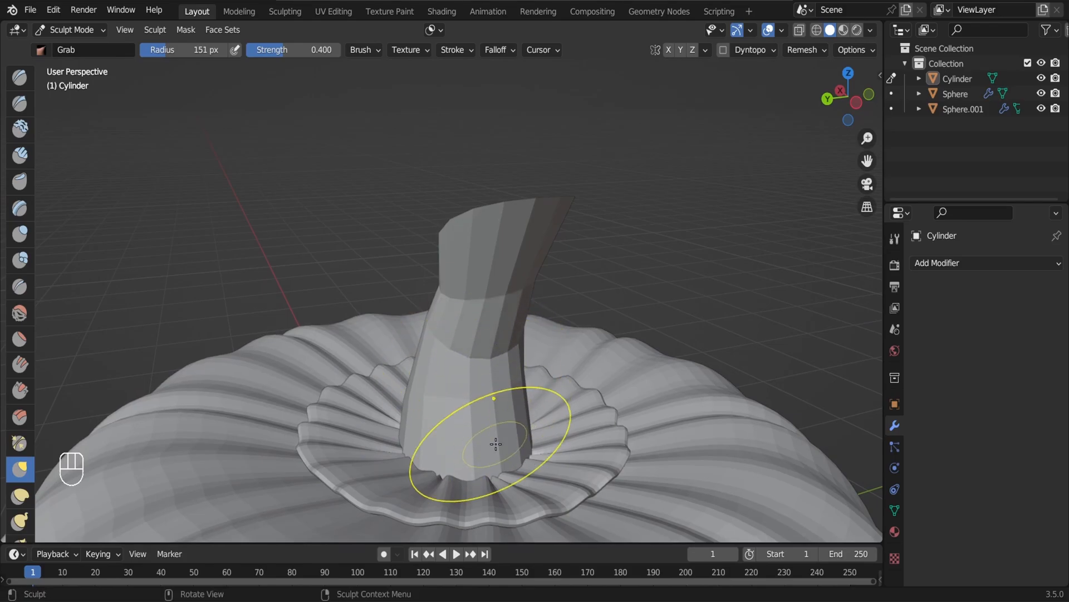
mouse_move(484, 453)
middle_down()
mouse_move(401, 466)
mouse_move(471, 292)
mouse_move(490, 360)
mouse_move(449, 212)
middle_up()
mouse_move(341, 187)
mouse_down()
mouse_move(400, 287)
mouse_move(418, 283)
mouse_up()
middle_drag(463, 274, 476, 305)
key(KP_1)
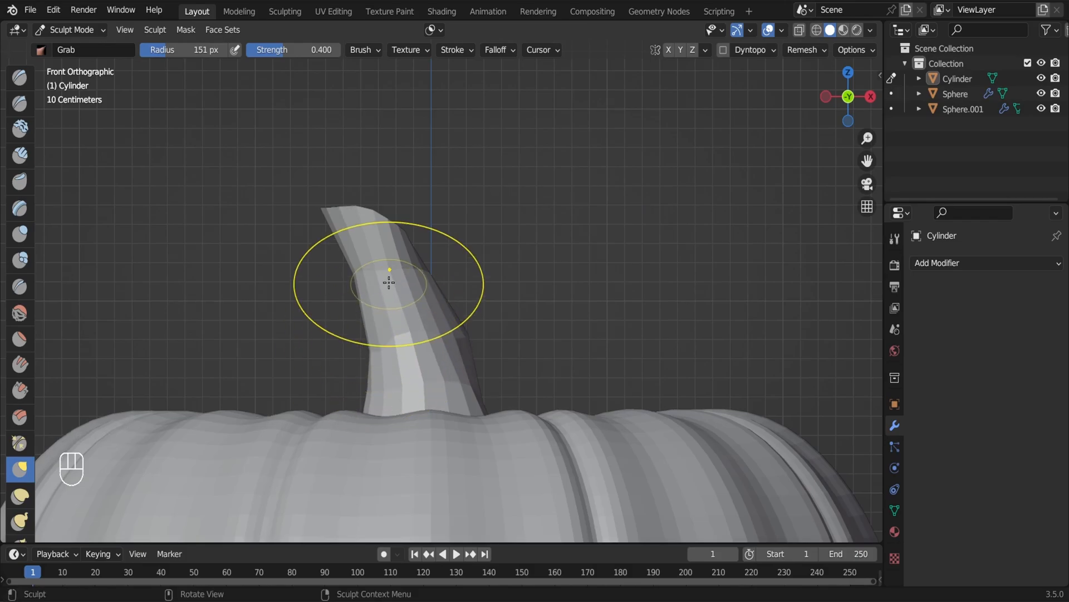
Try to flare the stem's base outward over the ring with Grab strokes from the front, top and angled views
drag(372, 383, 350, 410)
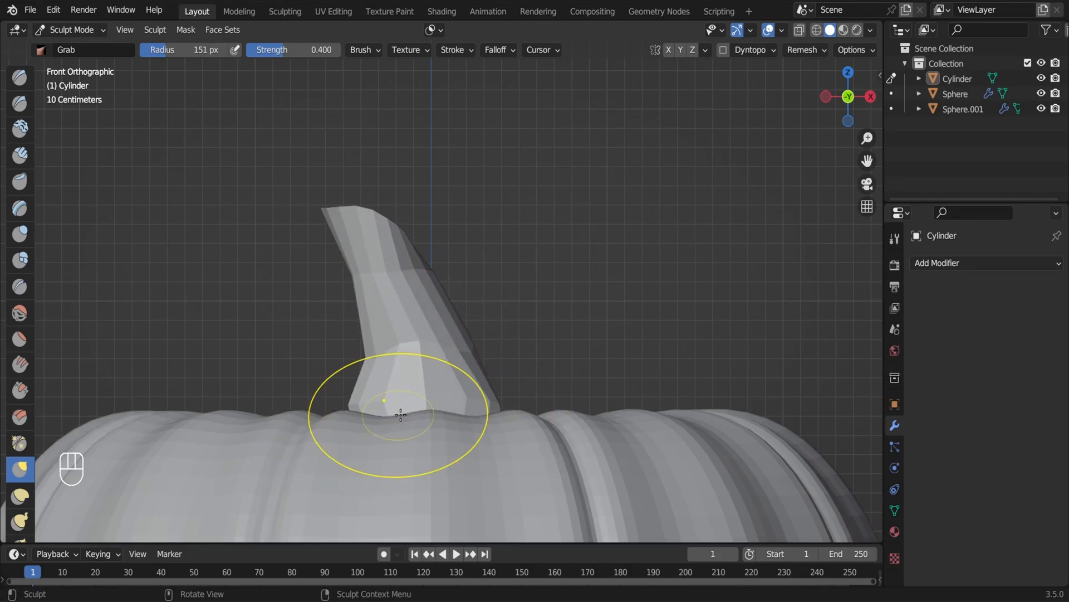
middle_drag(401, 415, 409, 457)
key(KP_7)
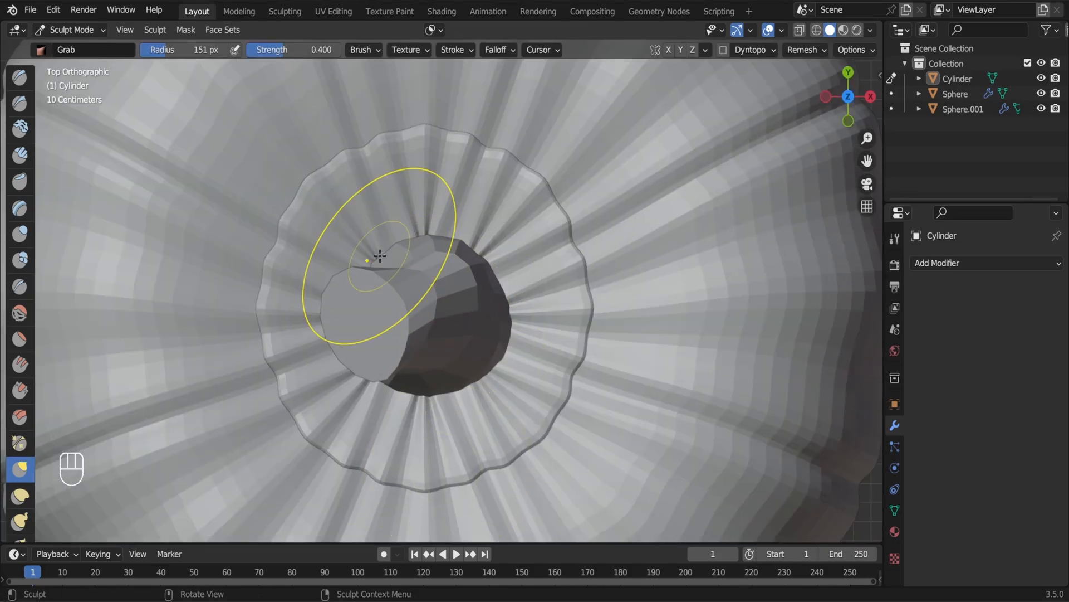
middle_drag(421, 391, 472, 477)
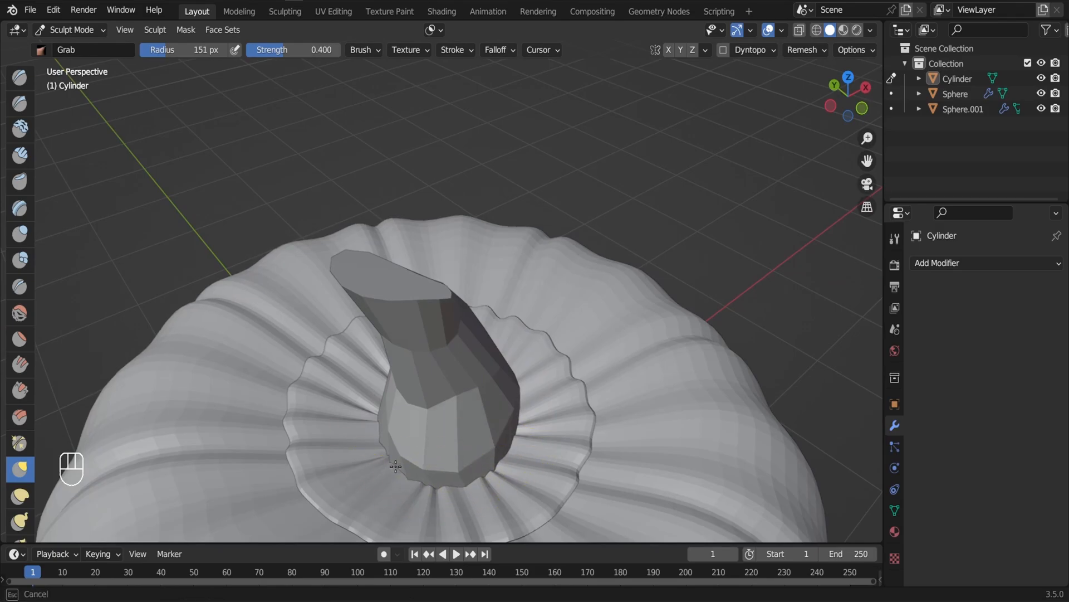
middle_drag(396, 467, 441, 452)
key(Tab)
key(Tab)
key(alt+z)
key(alt+z)
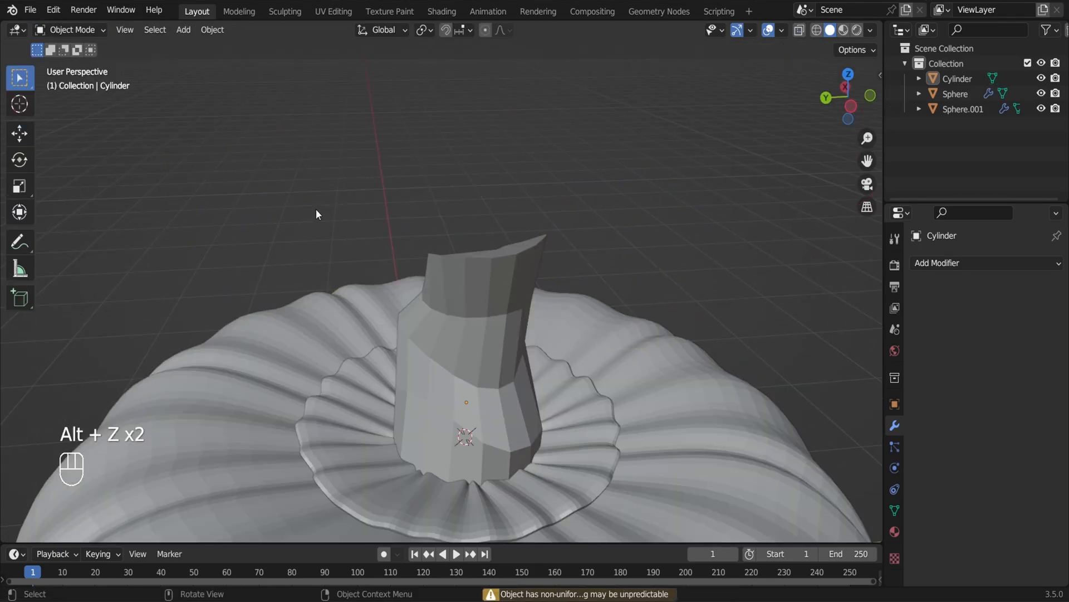
Undo the latest Grab strokes on the stem's base
key(KP_1)
key(ctrl+z)
key(ctrl+z)
key(ctrl+z)
key(ctrl+z)
key(ctrl+z)
key(ctrl+z)
key(ctrl+z)
key(ctrl+z)
mouse_move(494, 391)
alt+middle_down()
mouse_move(492, 372)
mouse_move(496, 420)
mouse_move(401, 339)
alt+middle_up()
key(ctrl+z)
key(ctrl+z)
Refine the stem's lower part with the Grab brush, return to Object Mode and save the file
key(KP_3)
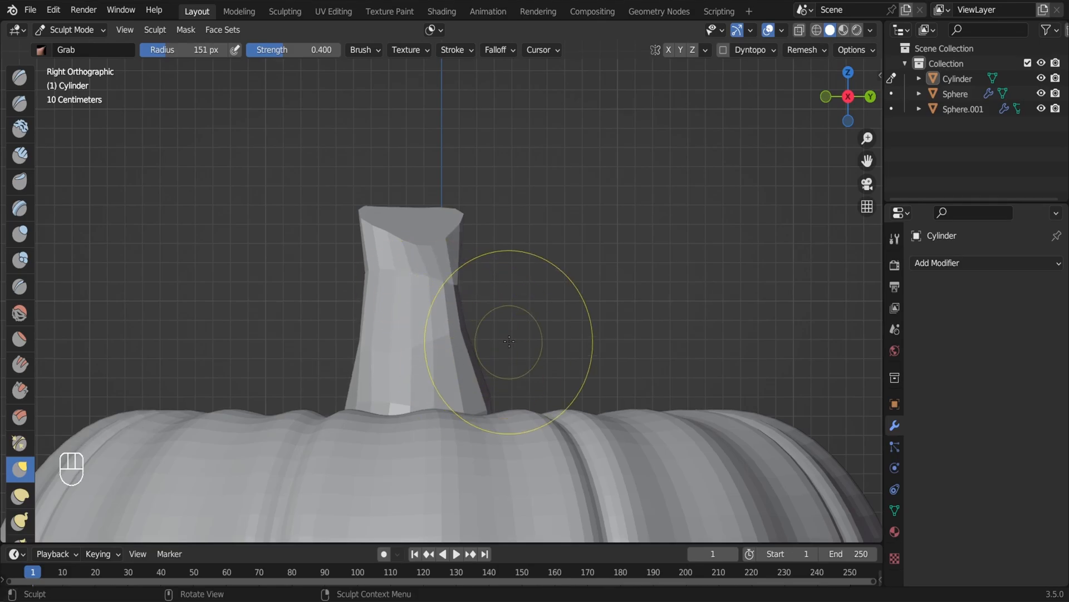
middle_drag(509, 342, 480, 400)
mouse_move(424, 262)
middle_down()
mouse_move(492, 373)
mouse_move(525, 396)
mouse_move(463, 378)
middle_up()
drag(463, 377, 462, 377)
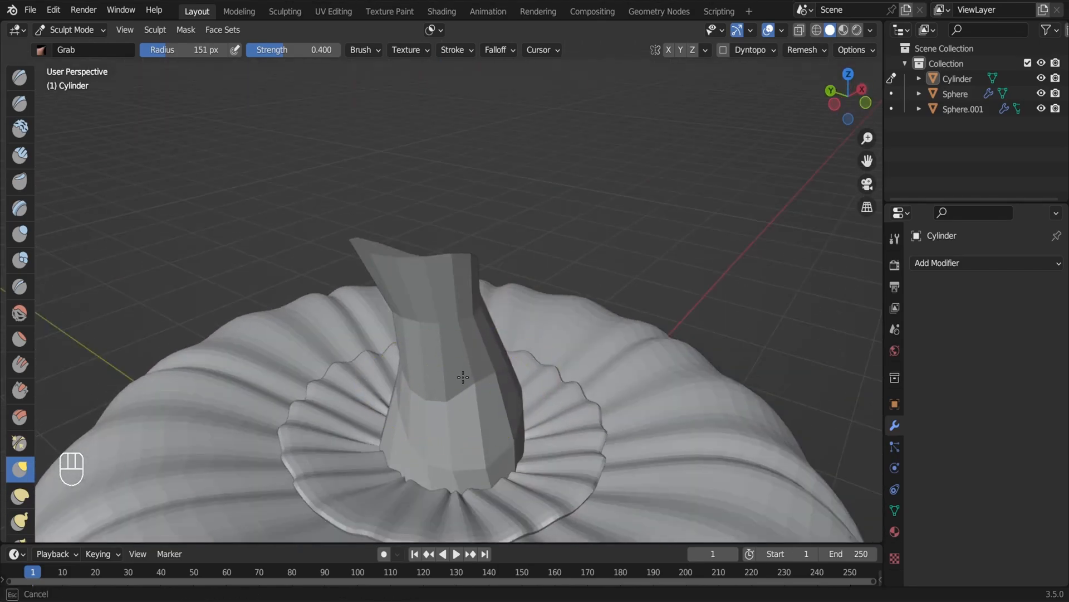
key(Tab)
key(Tab)
key(KP_1)
key(ctrl+s)
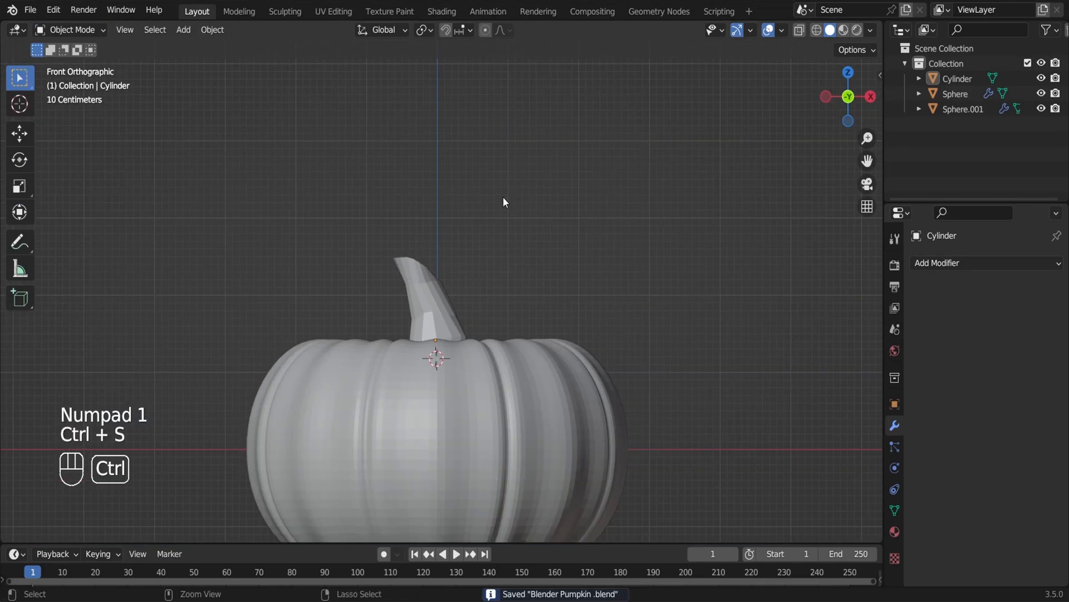
Add a Subdivision Surface modifier to the stem
click(429, 295)
click(950, 263)
click(791, 534)
click(650, 325)
Inset the stem's tip face by 0.1405 m and extrude it slightly inward
middle_drag(475, 304, 470, 379)
key(Tab)
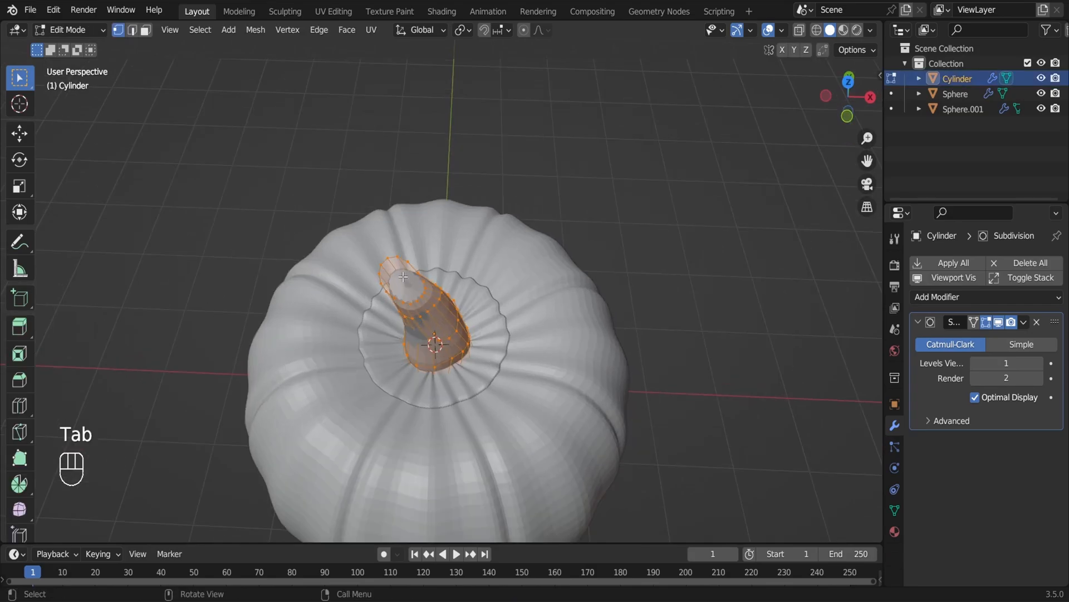
key(3)
click(398, 283)
key(i)
key(Escape)
key(Escape)
key(i)
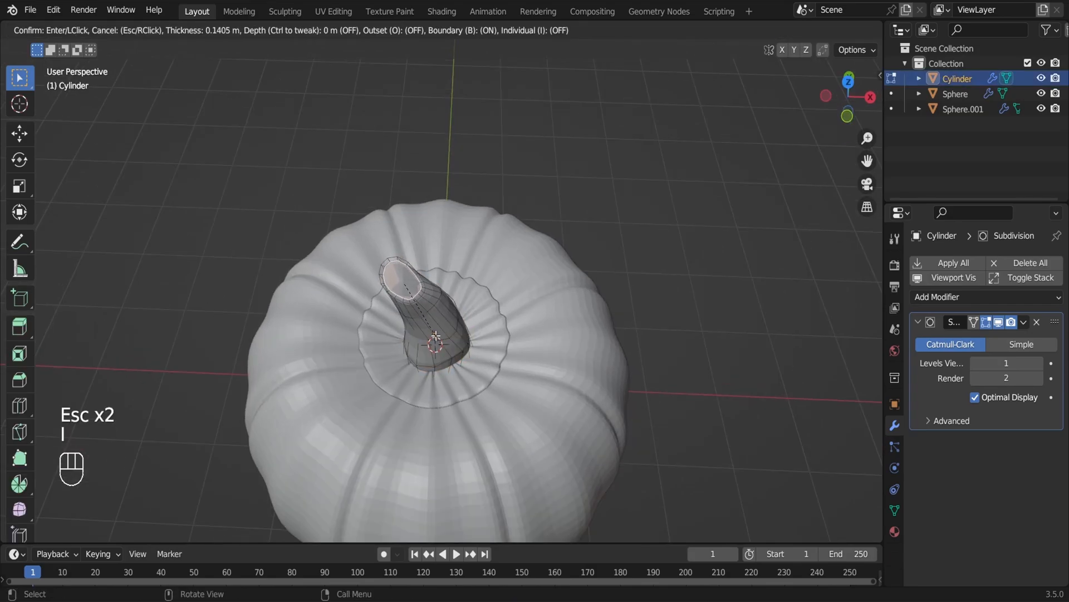
click(435, 336)
key(e)
click(389, 297)
Inset the stem's recessed tip face again, extrude it inward and return to Object Mode
scroll(389, 297, up, 3)
key(i)
click(393, 336)
key(e)
key(Tab)
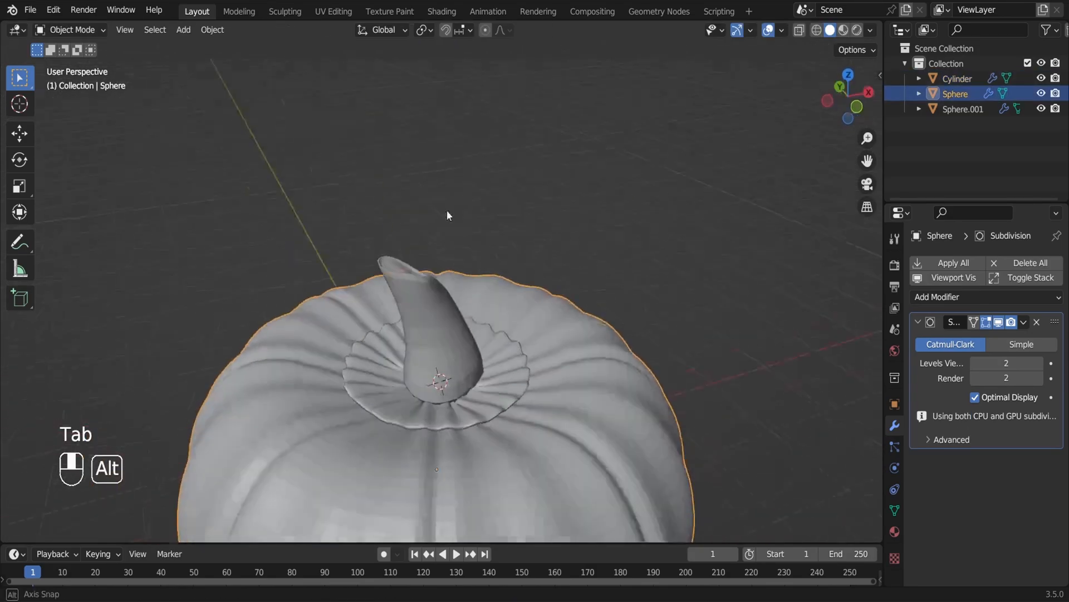
Apply smooth shading to the hollowed stem
click(409, 305)
right_click(410, 305)
click(411, 306)
Undo the latest stem changes, clear its Subdivision modifier and save the file
key(ctrl+z)
key(ctrl+z)
key(ctrl+z)
key(ctrl+z)
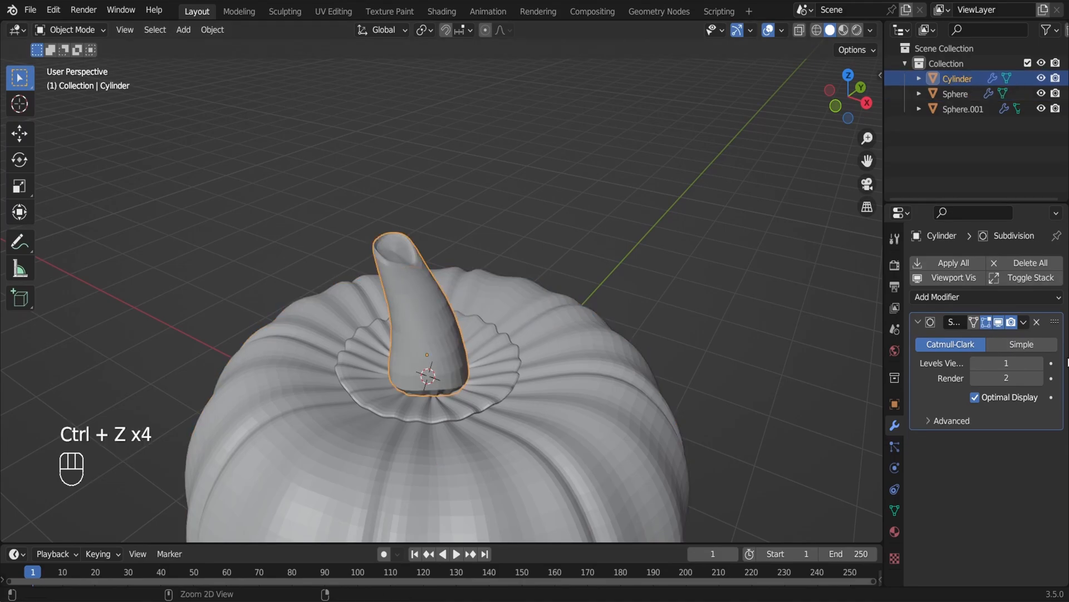
alt+middle_drag(404, 314, 640, 311)
key(KP_1)
key(ctrl+s)
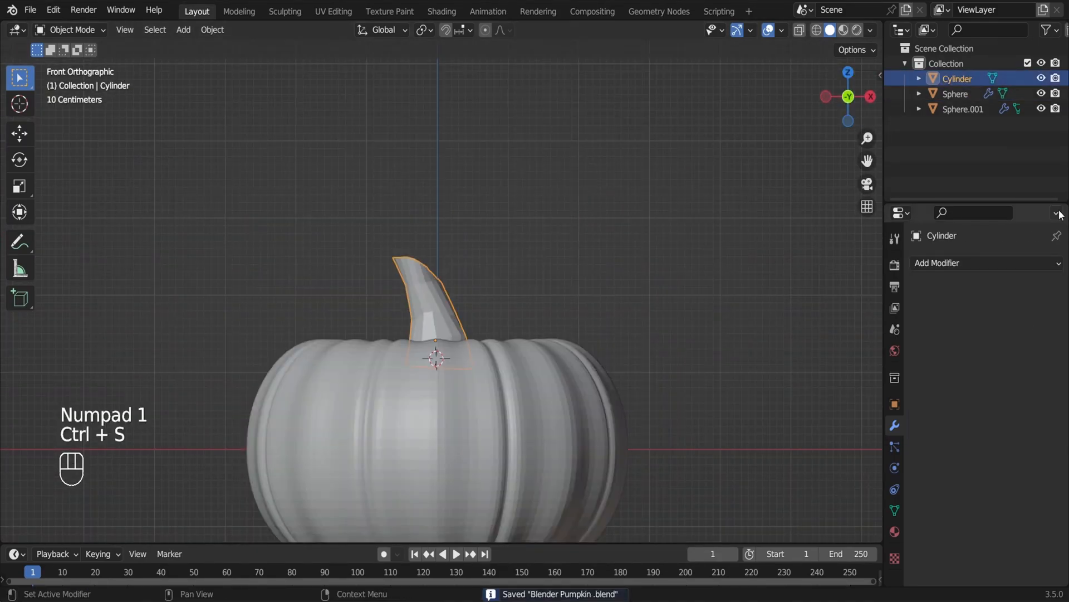
Give the stem a Subdivision Surface modifier at viewport level 1
click(951, 266)
click(835, 534)
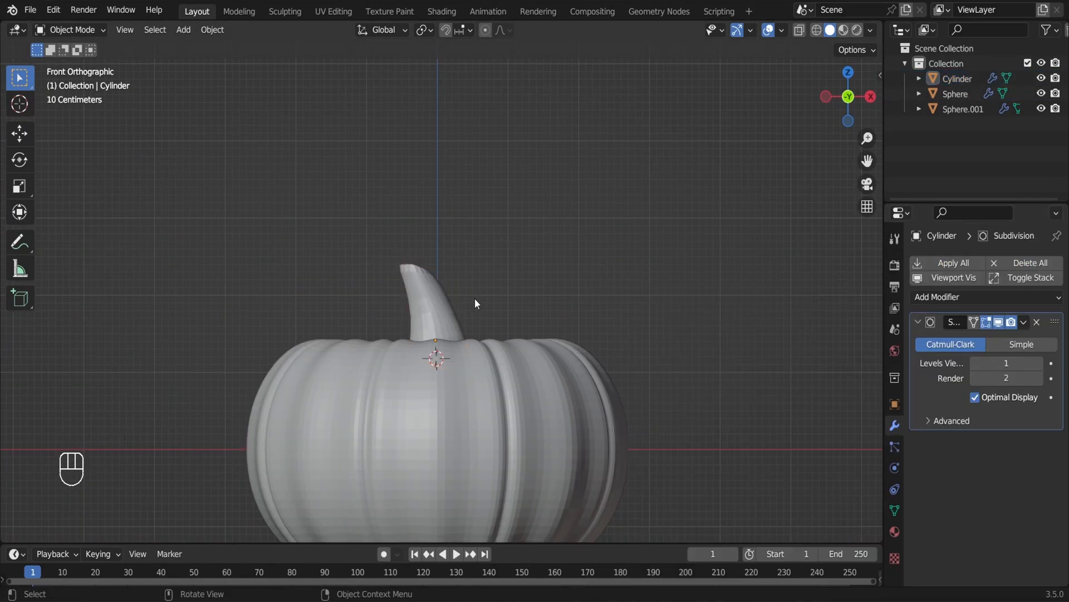
alt+middle_drag(474, 299, 471, 380)
Inset the stem's tip face by 0.1405 m and extrude it 0.01264 m inward along its normal
key(Tab)
click(403, 276)
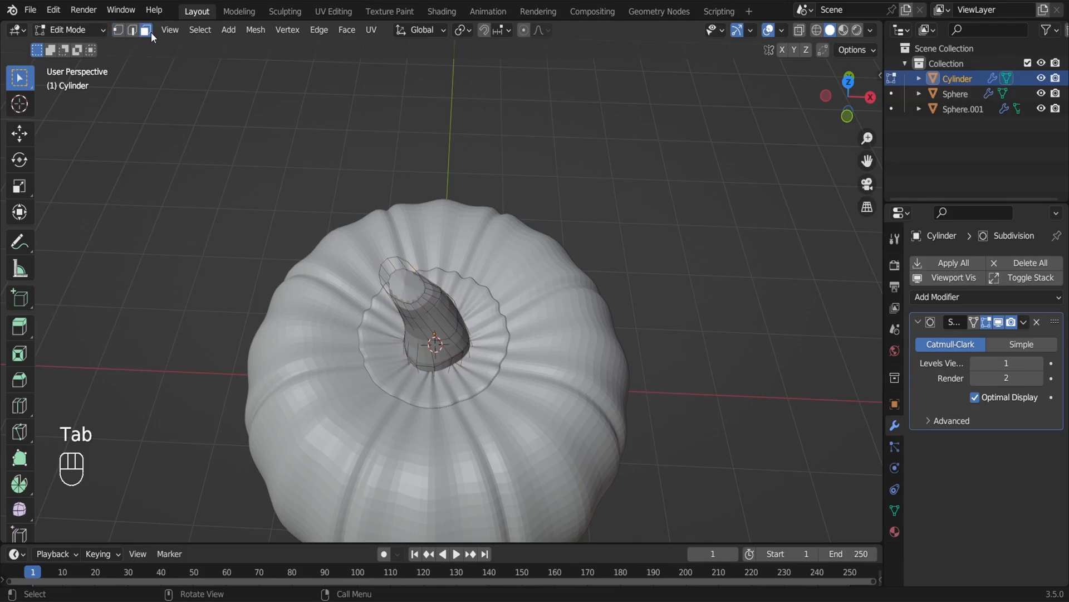
key(i)
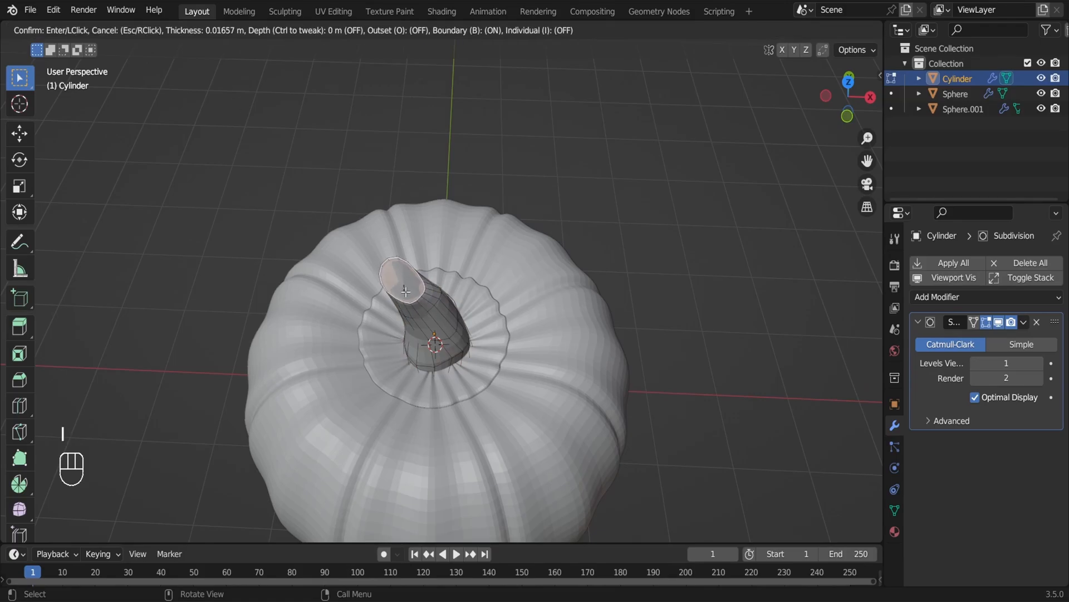
key(Escape)
key(Escape)
key(i)
click(436, 336)
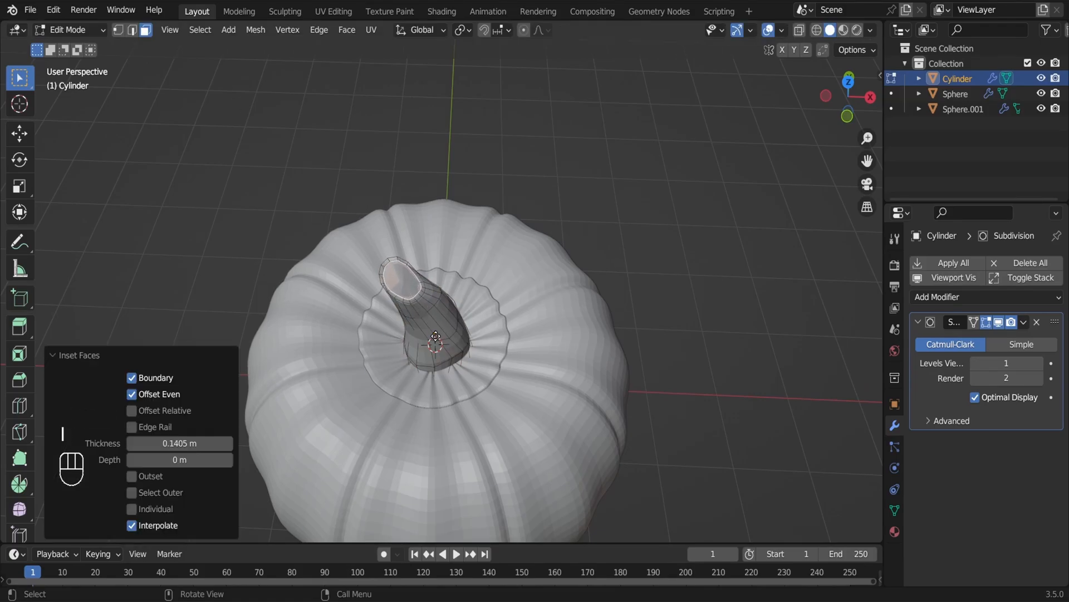
key(e)
click(389, 296)
Inset the recessed tip face by about 0.047 m, extrude it deeper into the stem and return to Object Mode
scroll(389, 296, up, 2)
key(i)
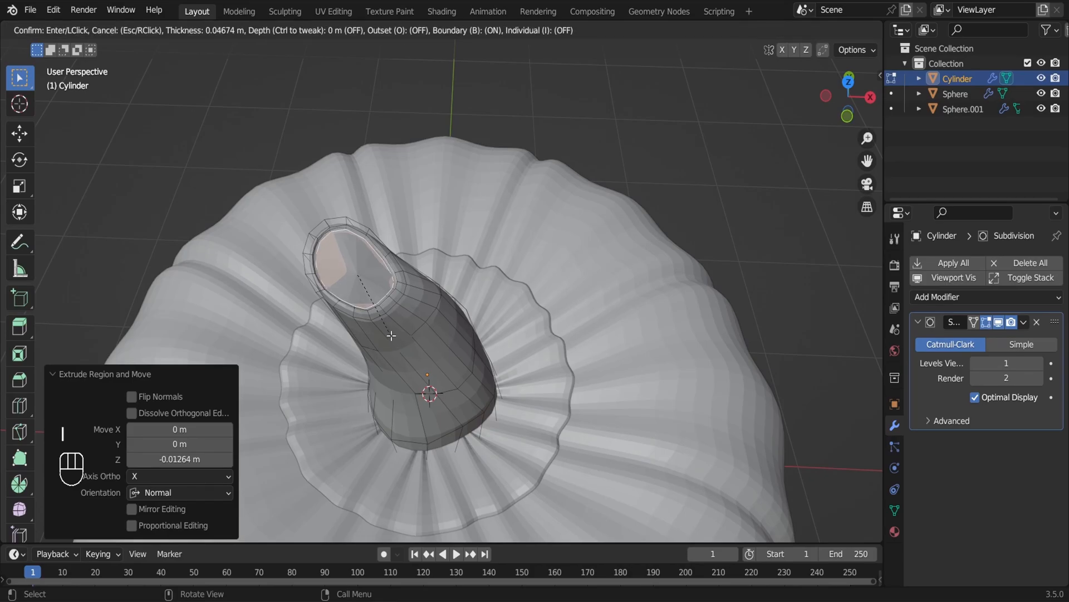
click(392, 336)
key(e)
click(392, 337)
key(Tab)
click(547, 171)
scroll(546, 171, down, 3)
alt+drag(402, 256, 473, 192)
Shade the stem smooth
click(407, 305)
right_click(408, 305)
click(408, 306)
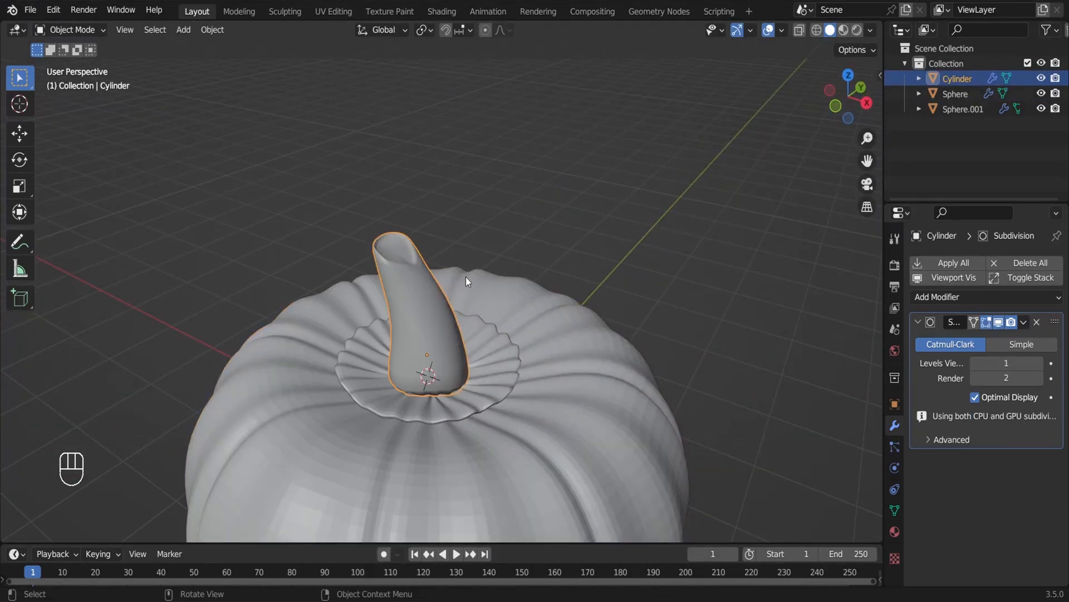
Undo the stem's smooth shading and remove its Subdivision modifier
key(ctrl+z)
key(ctrl+z)
key(ctrl+z)
key(ctrl+z)
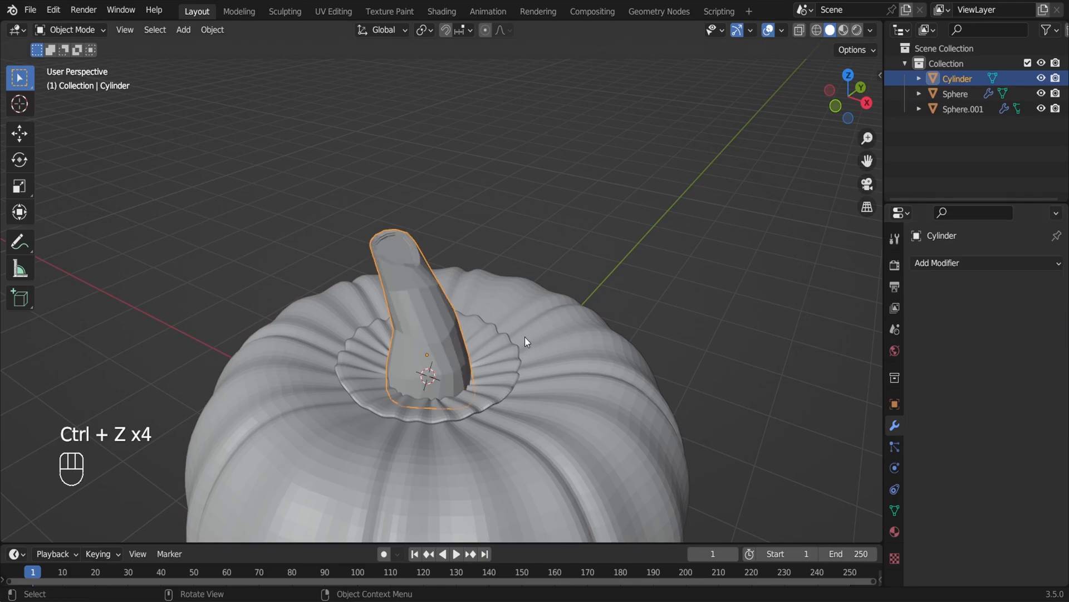
Save the file with the hollowed stem
alt+drag(405, 314, 439, 349)
key(ctrl+s)
key(KP_1)
scroll(501, 278, down, 3)
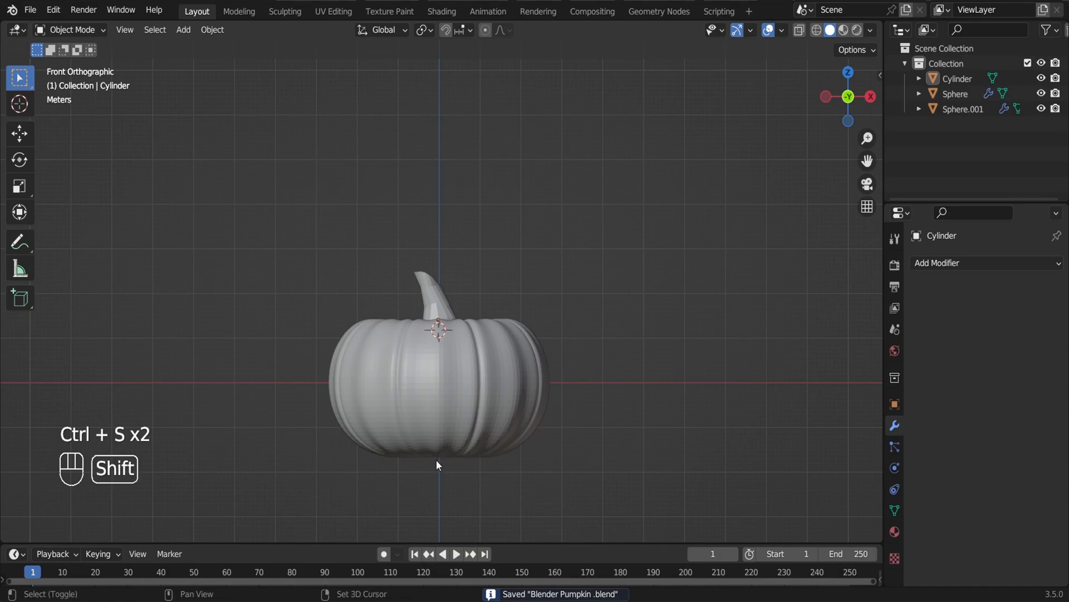
Add a plane at the 3D cursor placed under the pumpkin's bottom and scale it by 7.424
key(shift+a)
mouse_move(447, 295)
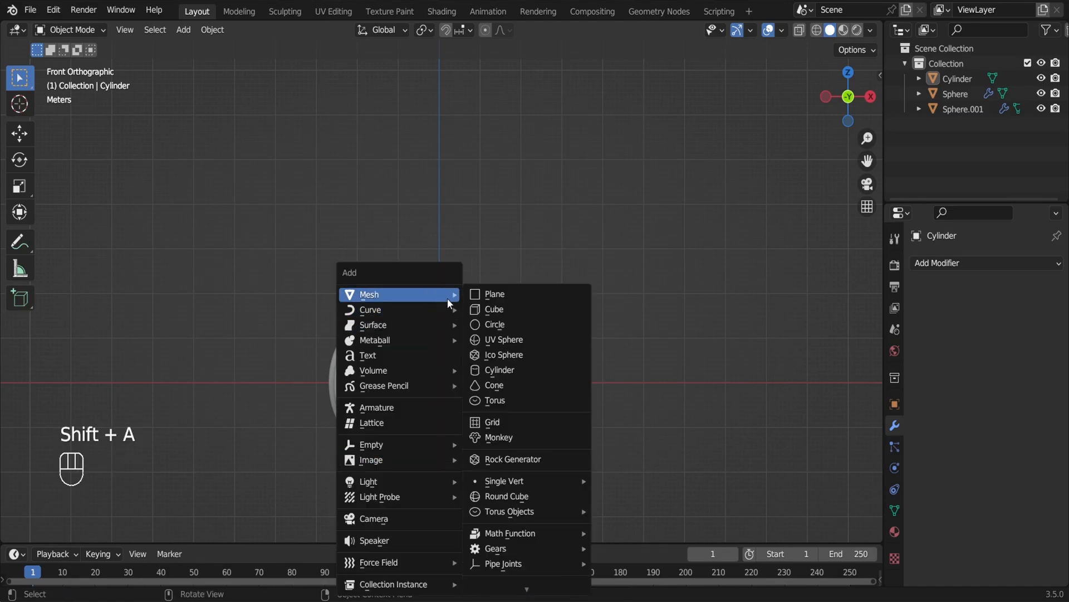
click(534, 294)
key(s)
click(566, 452)
scroll(496, 343, down, 4)
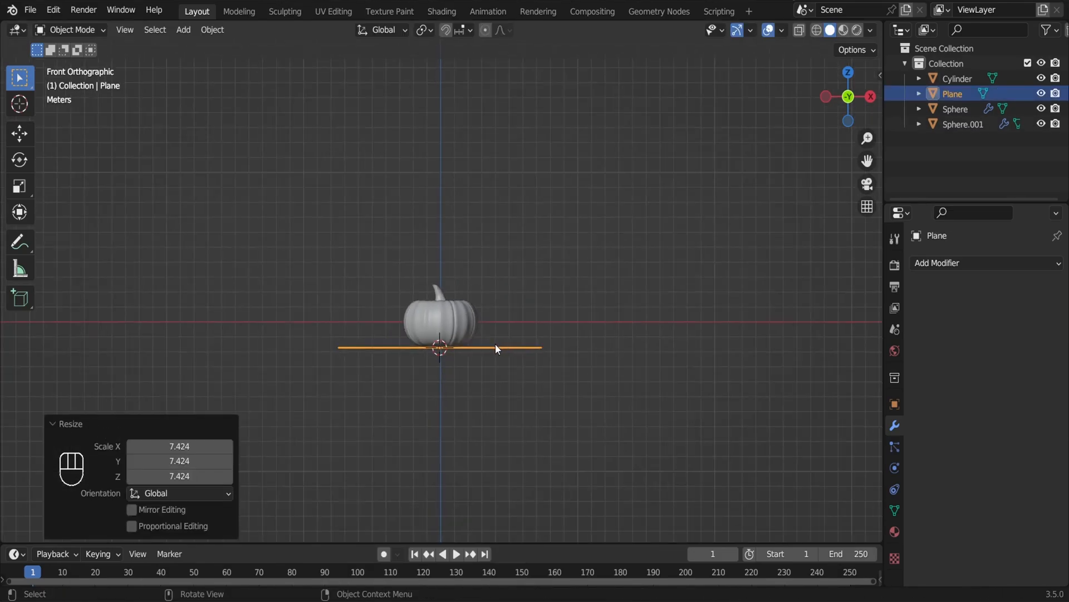
Enlarge the ground plane further by a factor of 2.621 and save the file
middle_drag(496, 343, 466, 382)
key(s)
click(539, 453)
key(ctrl+s)
Duplicate the whole pumpkin with its ring and stem, place the copy beside it on the negative X side, and scale it by 0.713
key(KP_1)
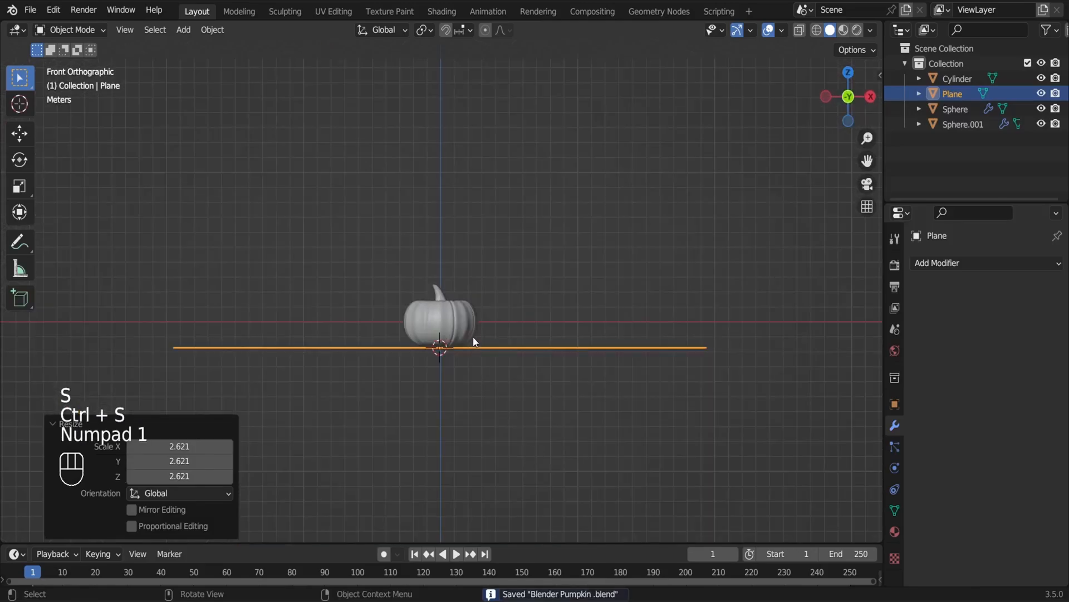
click(464, 326)
drag(486, 239, 400, 342)
scroll(445, 326, up, 5)
middle_drag(445, 325, 446, 360)
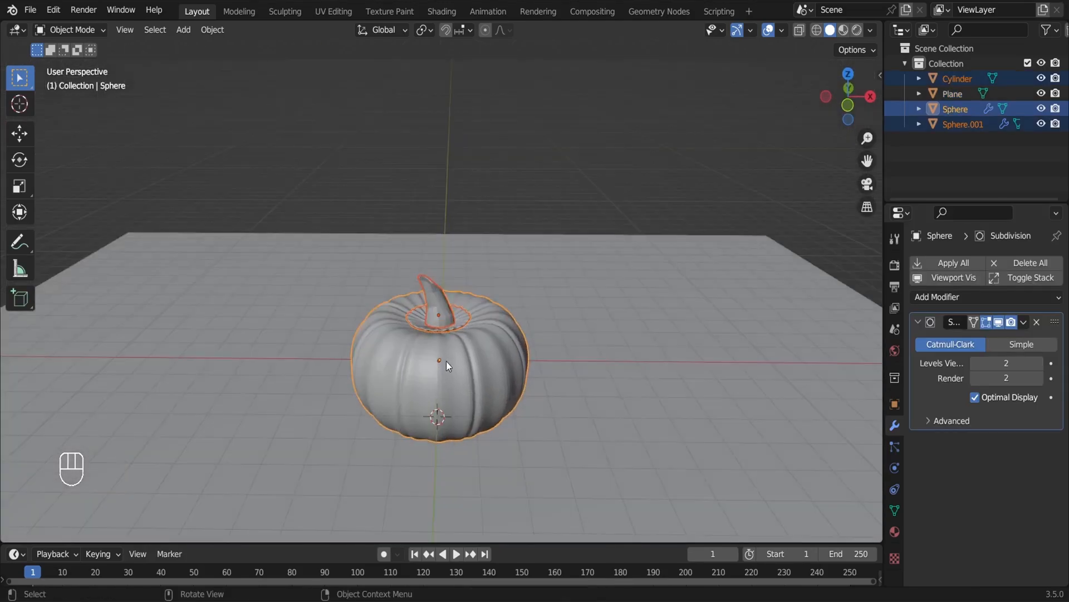
key(KP_1)
key(g)
key(shift+d)
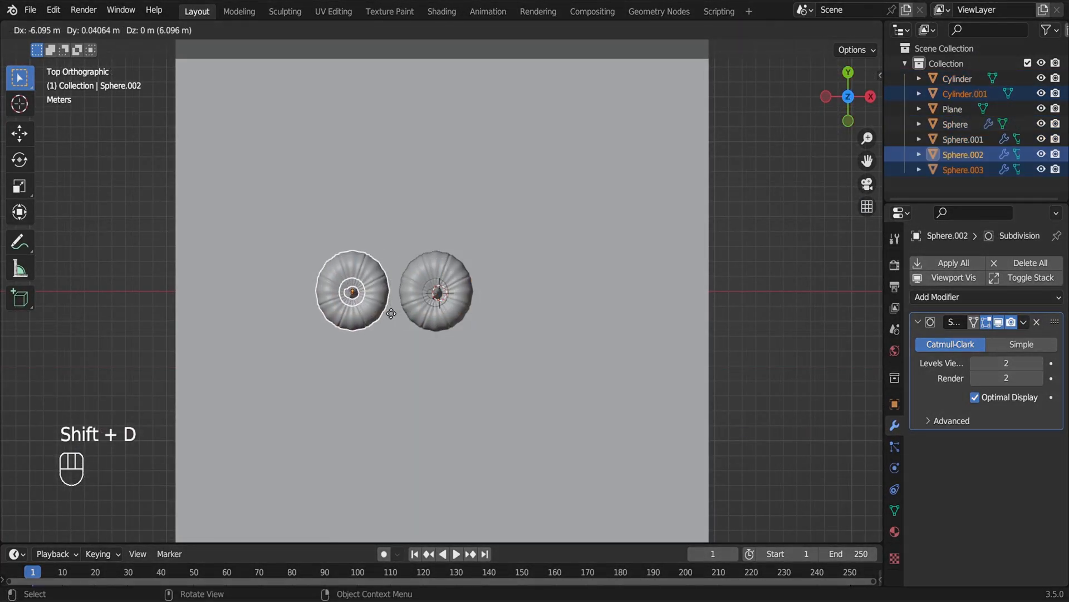
click(409, 320)
key(s)
click(403, 332)
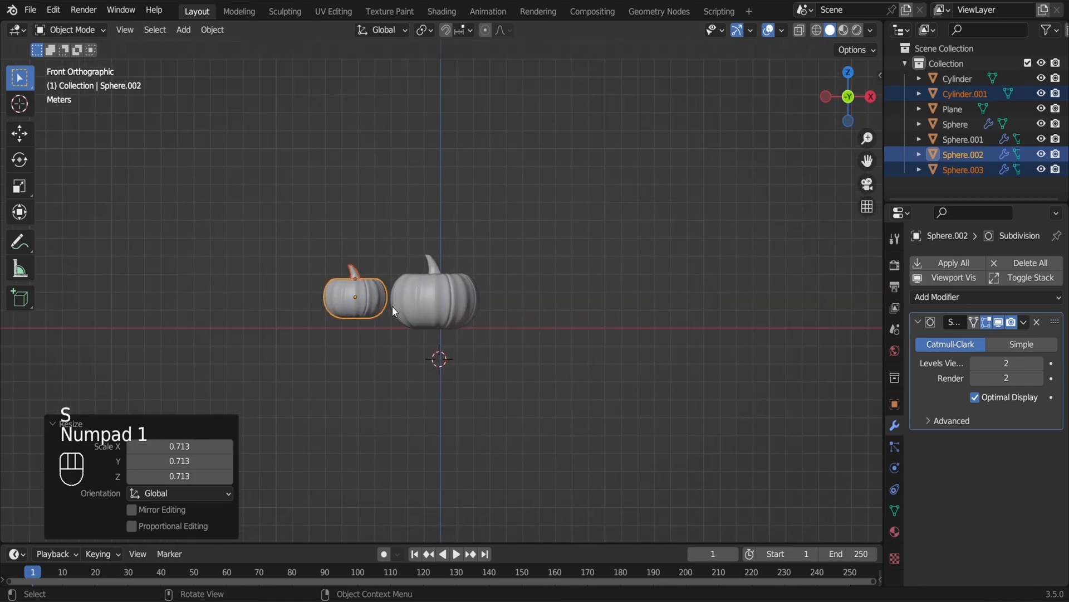
Move the smaller pumpkin 0.431 m in X and -0.544 m in Z, level with the large pumpkin's base
key(KP_1)
key(g)
click(351, 370)
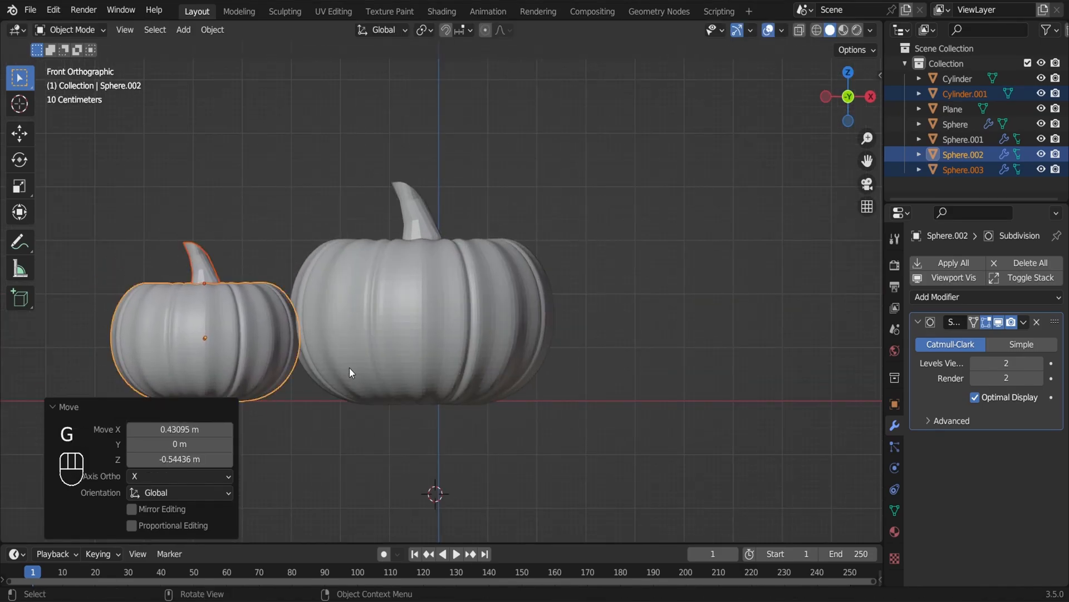
Rotate the smaller pumpkin by -11.2° in the right view and by -9.1° in the top view
key(KP_3)
key(r)
click(476, 360)
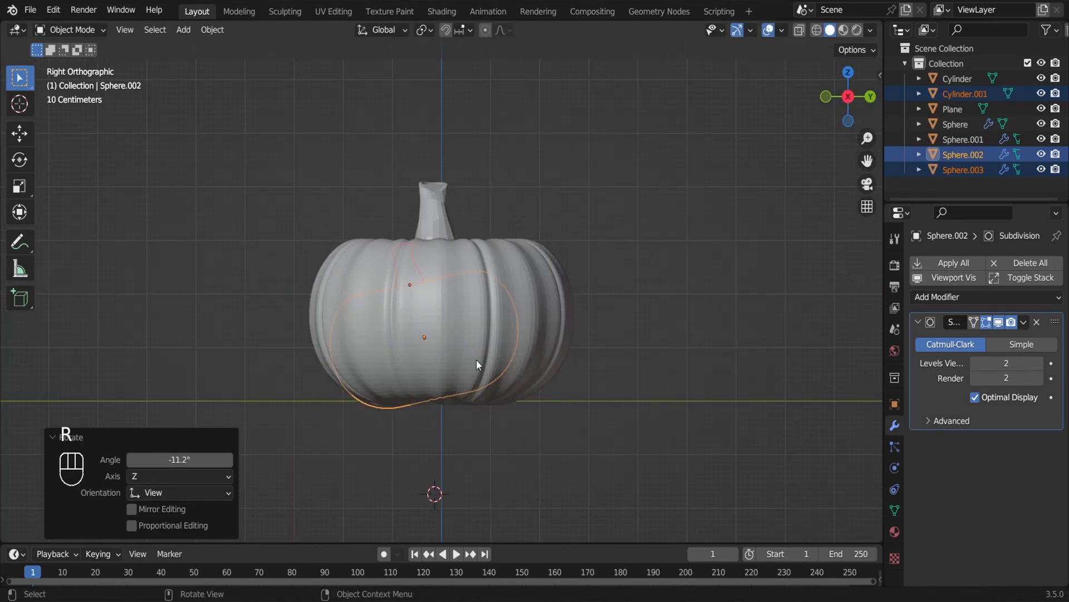
key(KP_7)
key(r)
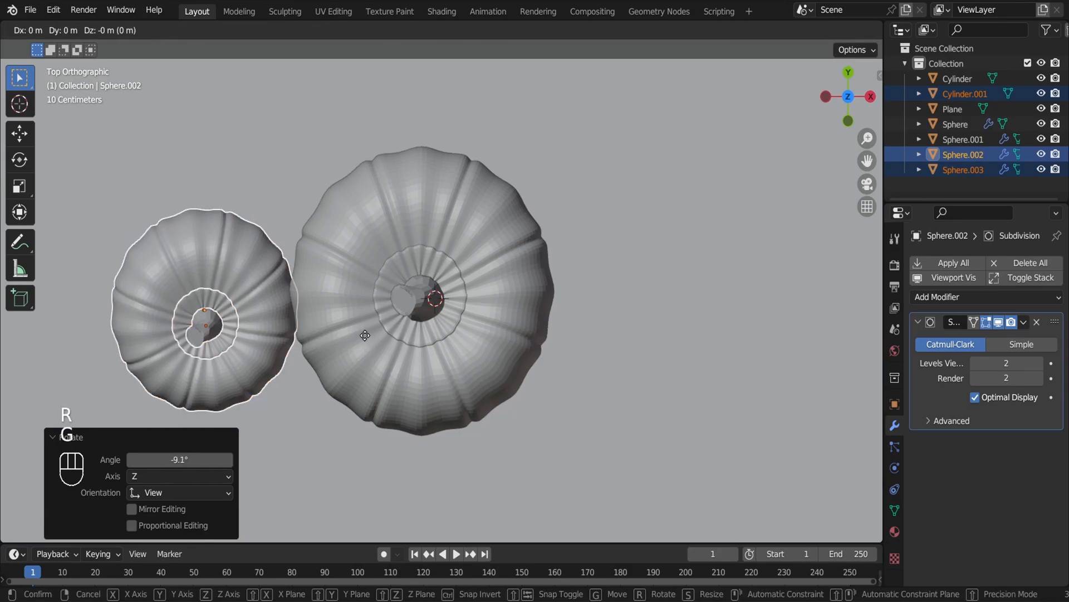
Reposition the smaller pumpkin beside the large one from above and save the file
key(g)
click(374, 338)
key(KP_1)
click(500, 168)
key(ctrl+s)
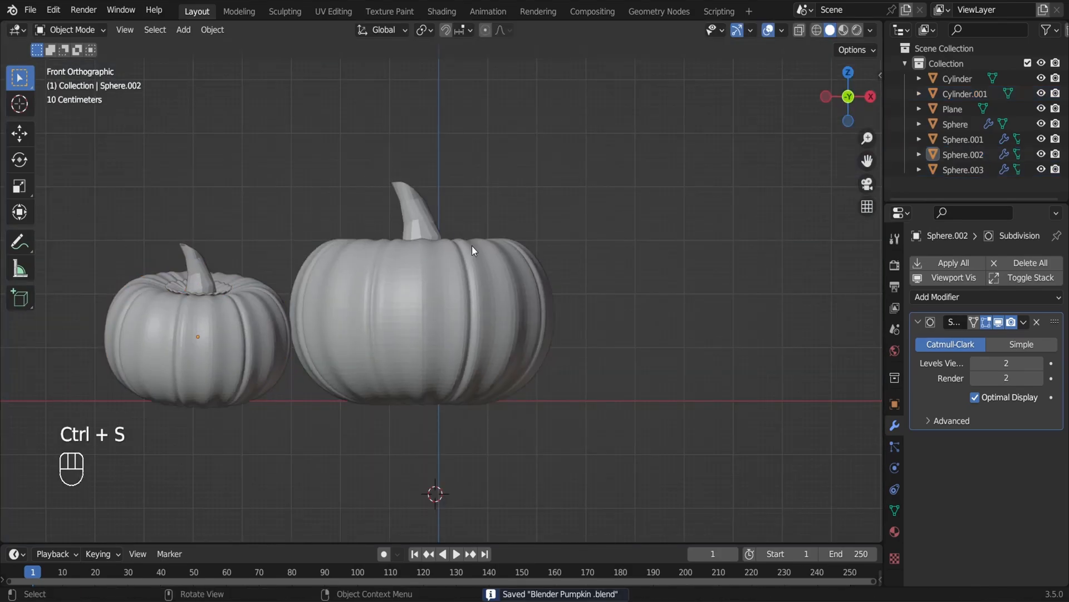
Reselect all parts of the smaller pumpkin and move it 0.227 m along X against the large pumpkin
drag(268, 220, 210, 301)
key(g)
key(x)
click(260, 336)
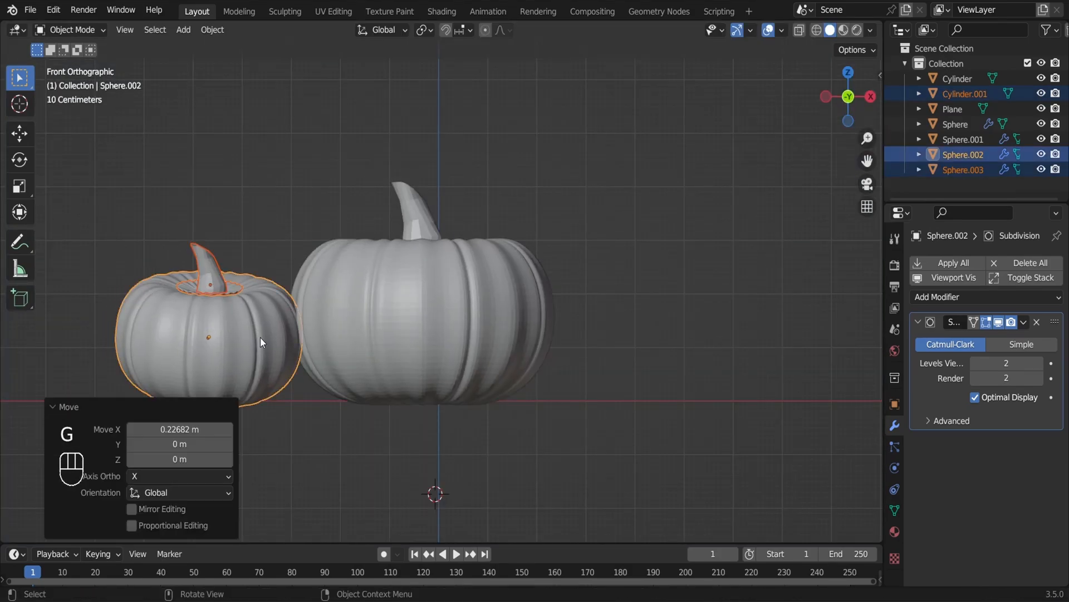
Duplicate the smaller pumpkin, scale the copy down further, and place it in front of the gap between the other two
key(KP_7)
key(shift+d)
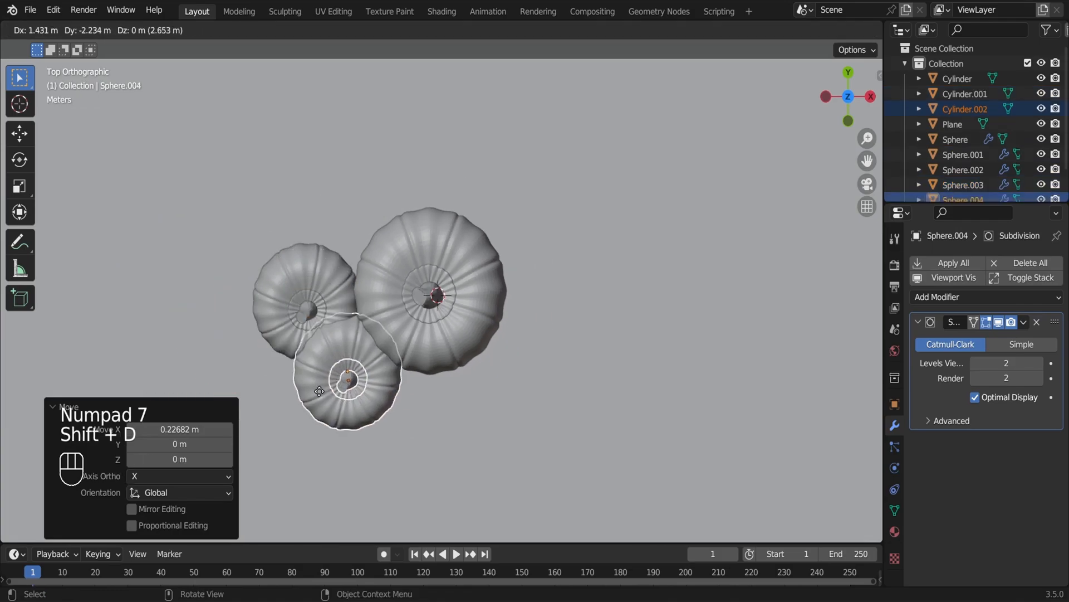
click(346, 470)
key(s)
click(340, 439)
key(g)
click(356, 419)
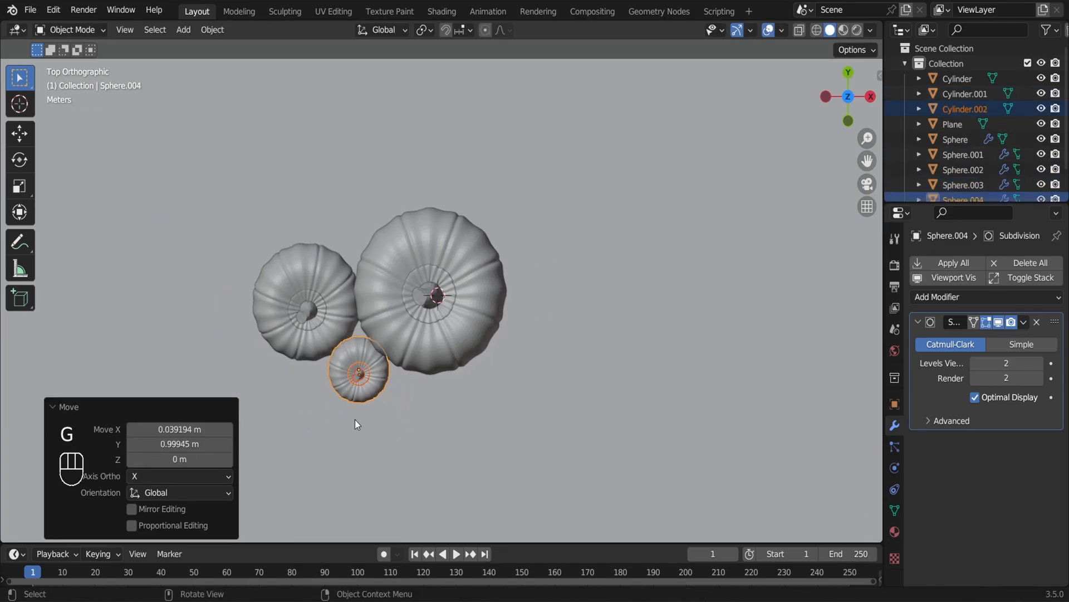
Rotate the smallest pumpkin by 11° in the right view
key(KP_1)
key(KP_7)
key(KP_3)
key(r)
click(401, 377)
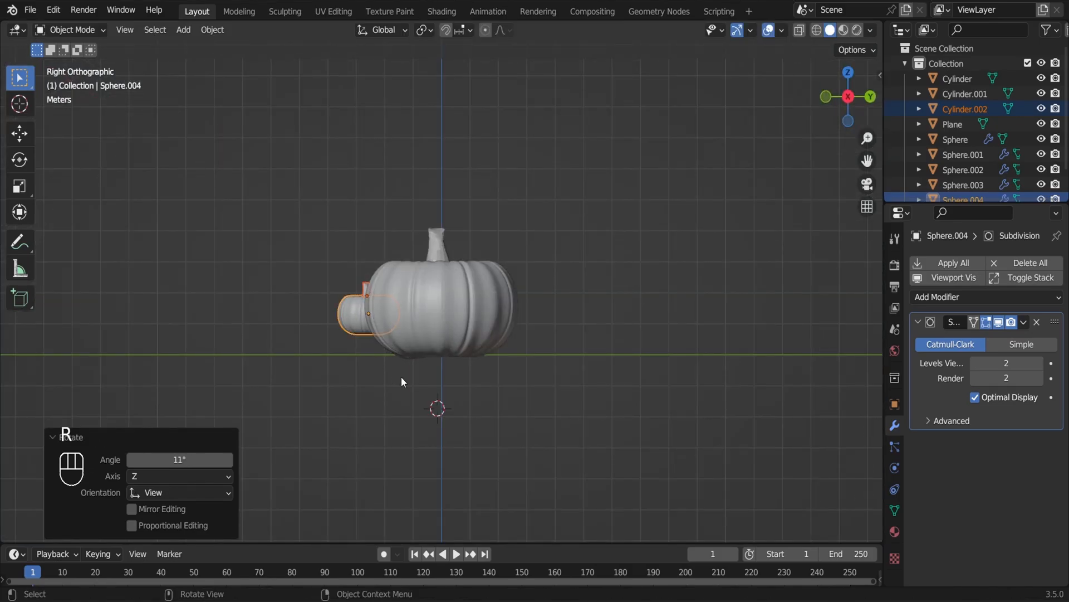
Rotate the smallest pumpkin slightly in the front view and lower it to ground level
key(KP_1)
key(r)
click(410, 359)
key(g)
click(357, 366)
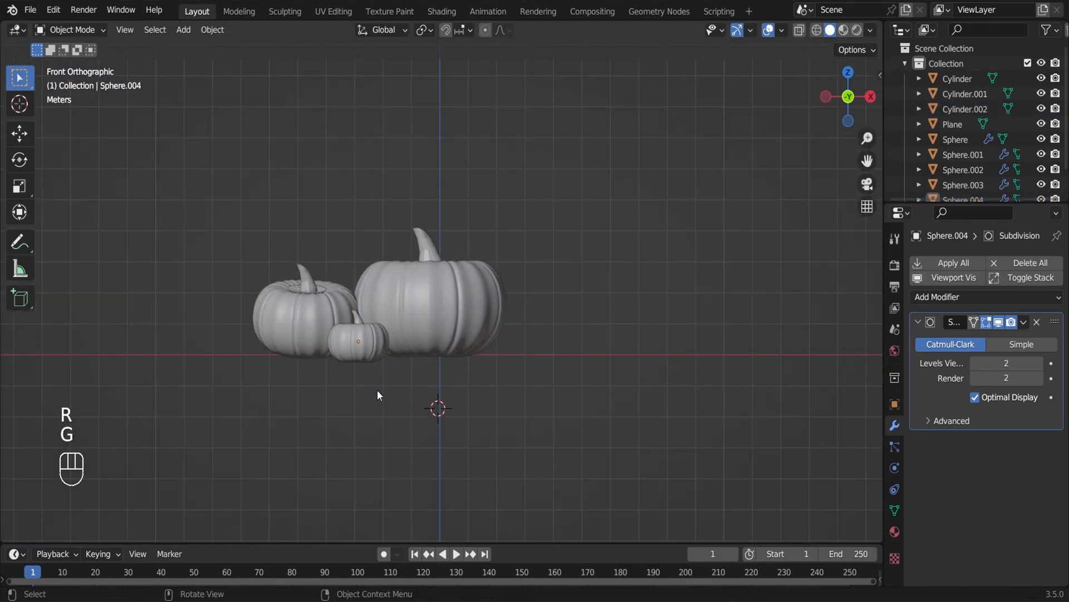
Reselect the smallest pumpkin, raise it about 0.159 m to rest on the ground, and save the file
middle_drag(386, 360, 400, 334)
key(ctrl+z)
scroll(294, 389, up, 3)
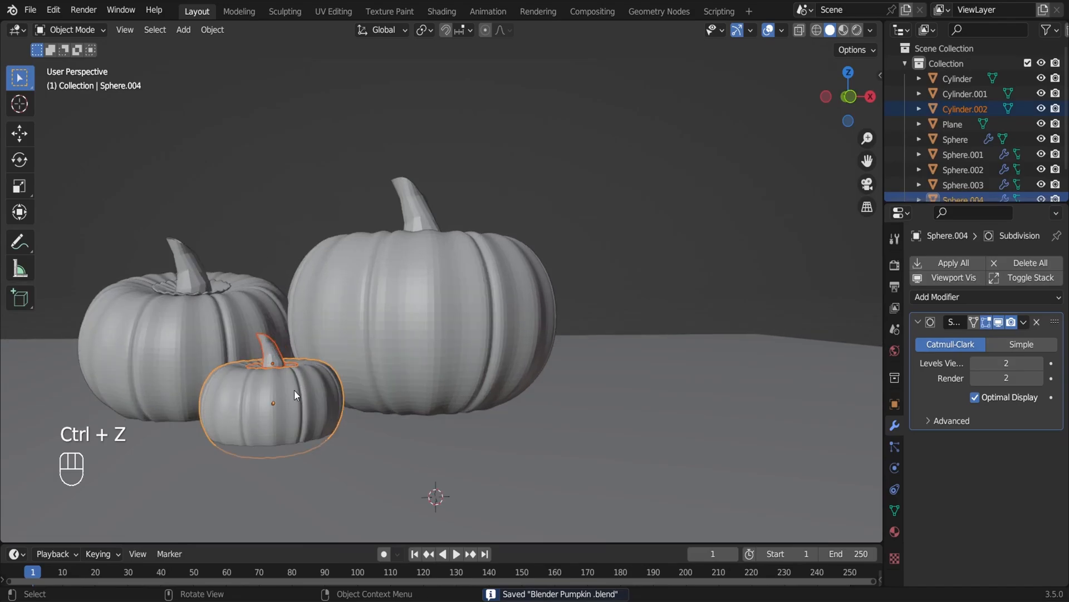
key(KP_1)
key(g)
click(313, 444)
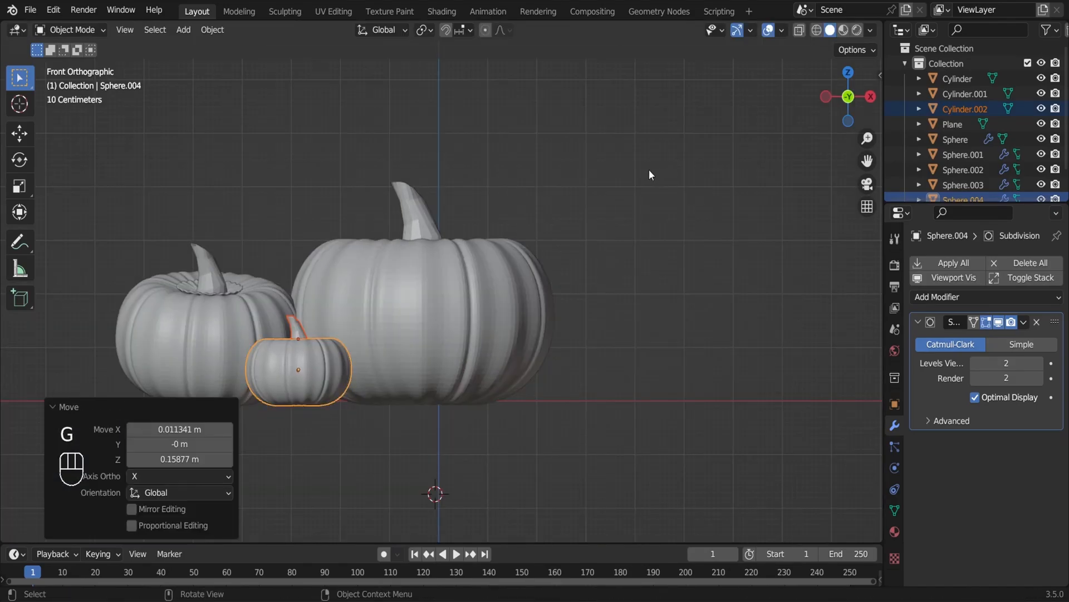
click(650, 172)
key(ctrl+s)
Add a Path curve at the 3D cursor placed at ground level on the positive X side of the pumpkins, and enter Edit Mode
scroll(453, 298, down, 3)
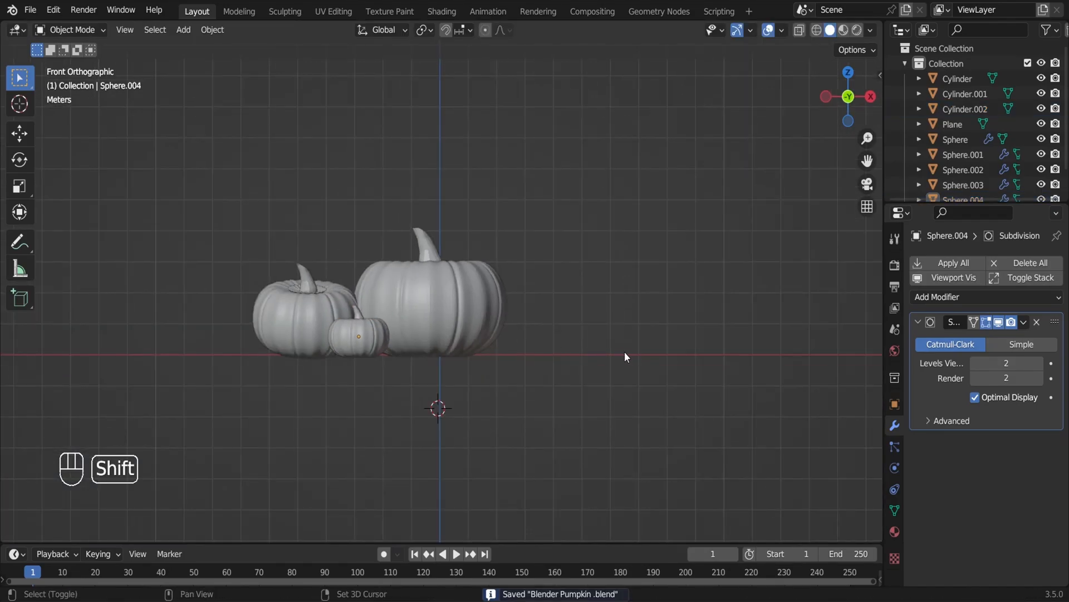
key(shift+a)
mouse_move(614, 309)
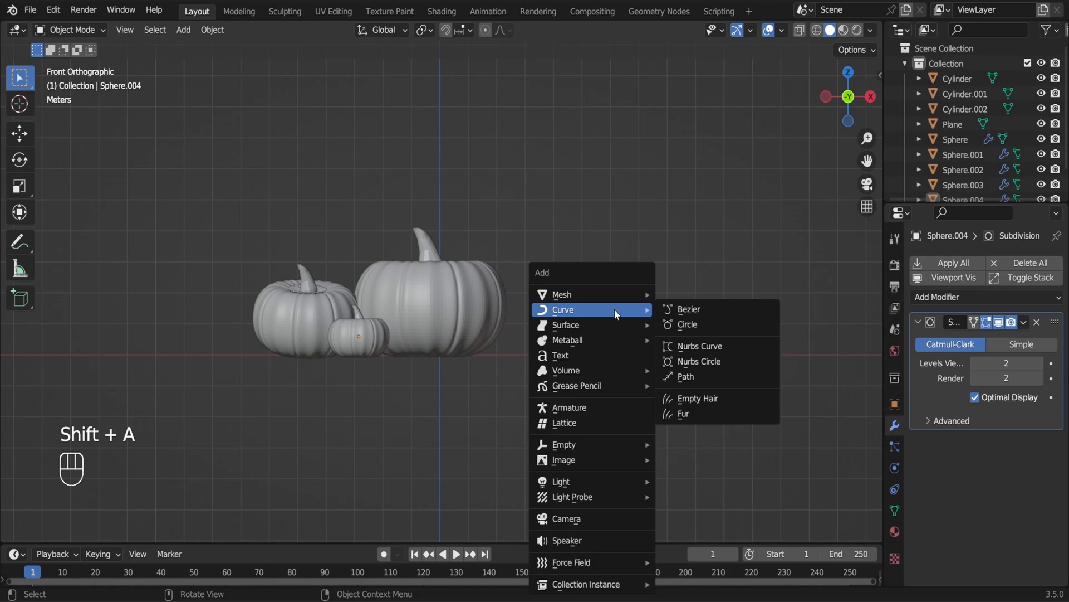
click(695, 374)
key(Tab)
key(KP_3)
key(r)
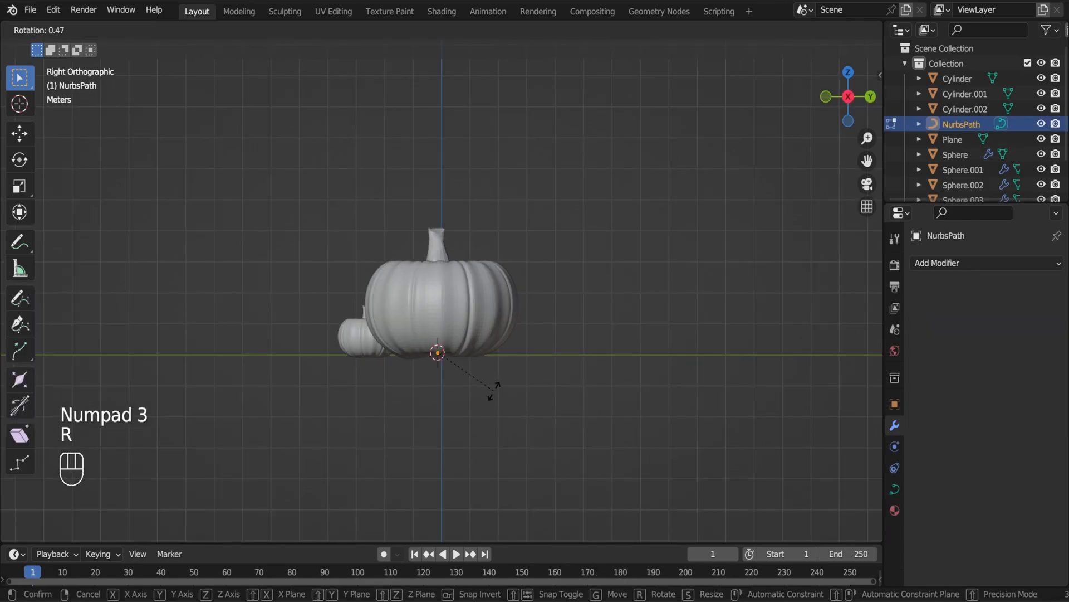
key(x)
key(Escape)
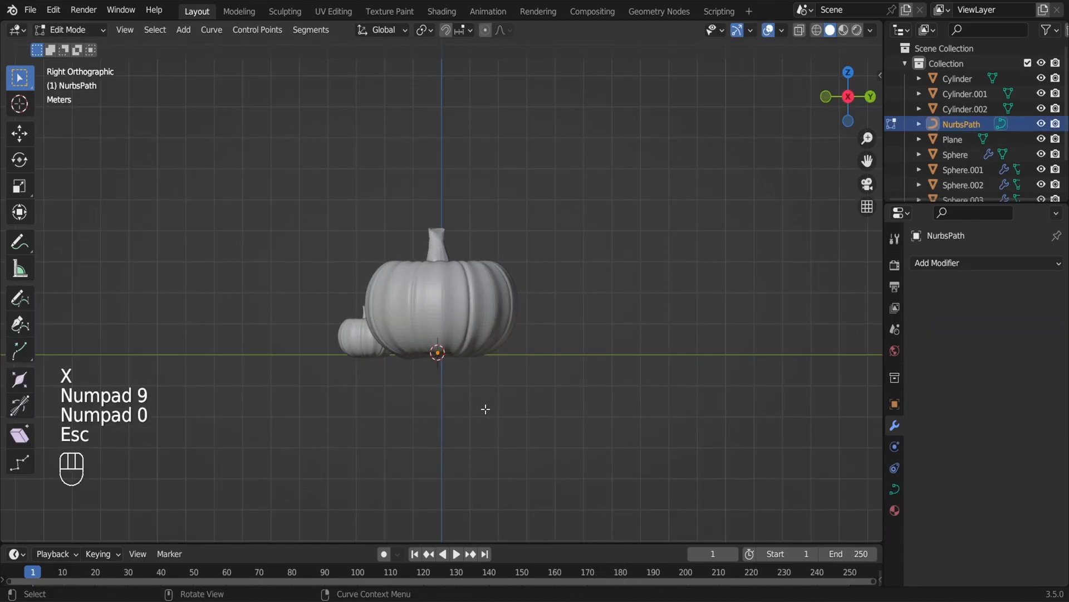
Rotate the path's points 90° about the Y axis to stand it upright
key(r)
key(y)
key(KP_9)
key(KP_0)
click(475, 410)
key(KP_1)
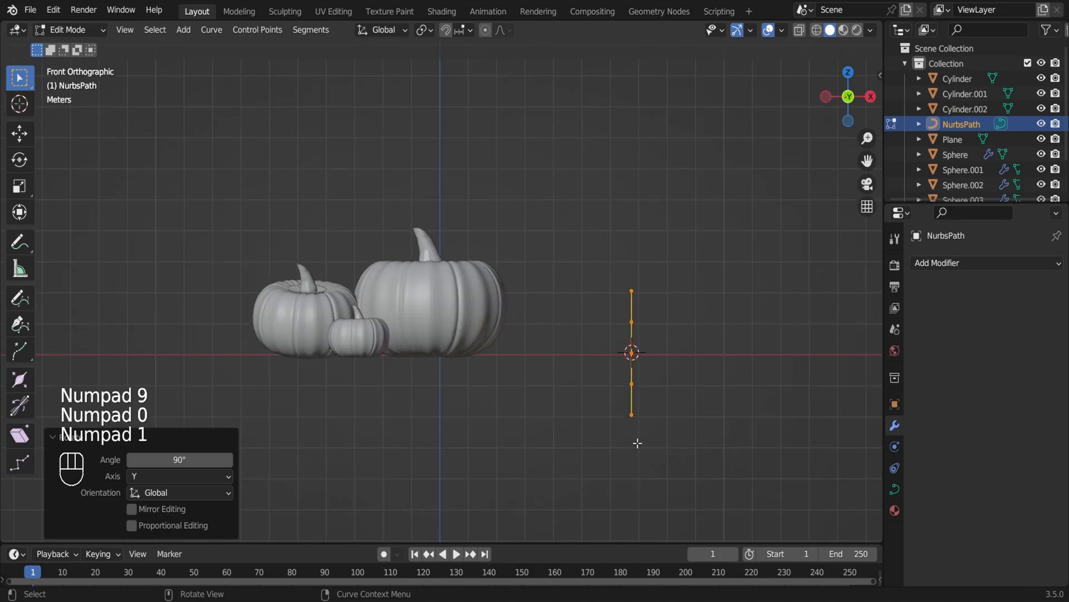
Move the path -1.254 m in X and 2.019 m in Z to put its lower end on the ground, and save
key(g)
click(602, 382)
scroll(599, 362, down, 3)
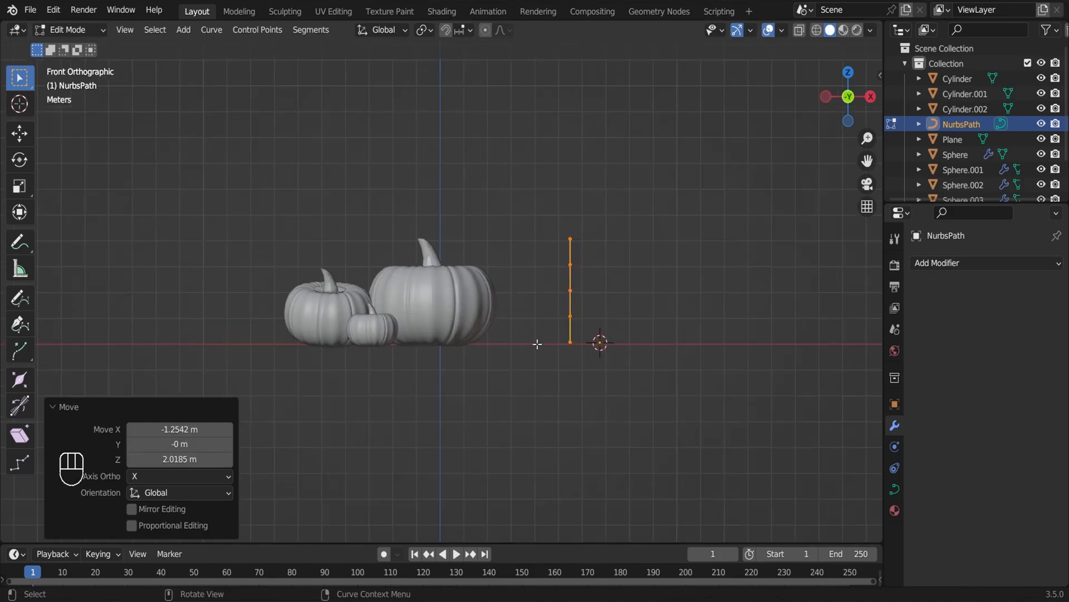
key(ctrl+s)
Raise the path's top control point, extrude two more segments above it for a taller bent trunk, and save the file
click(531, 255)
key(g)
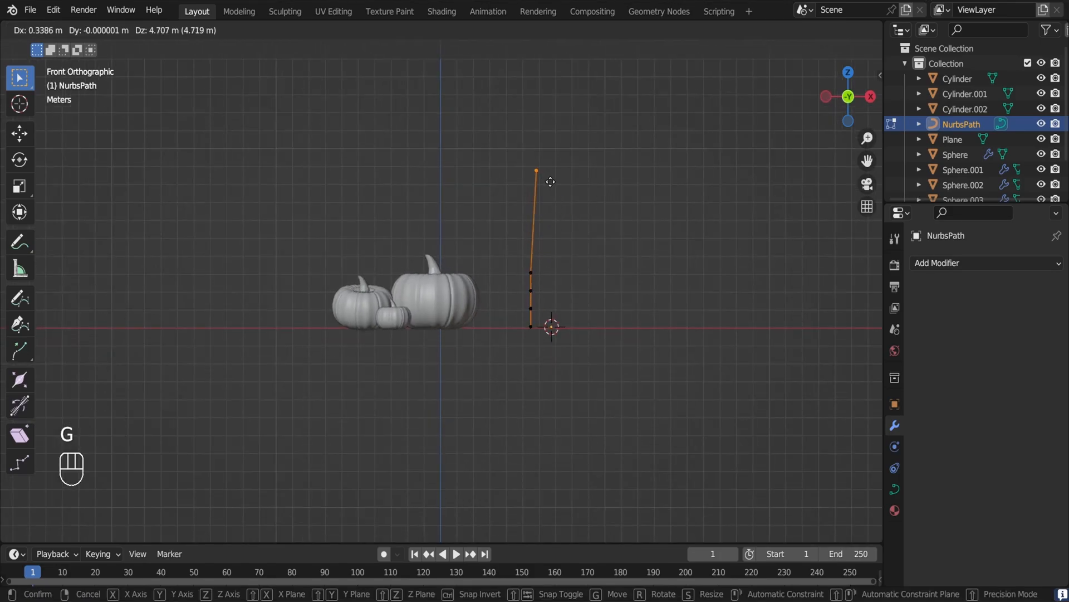
click(558, 222)
key(e)
click(549, 150)
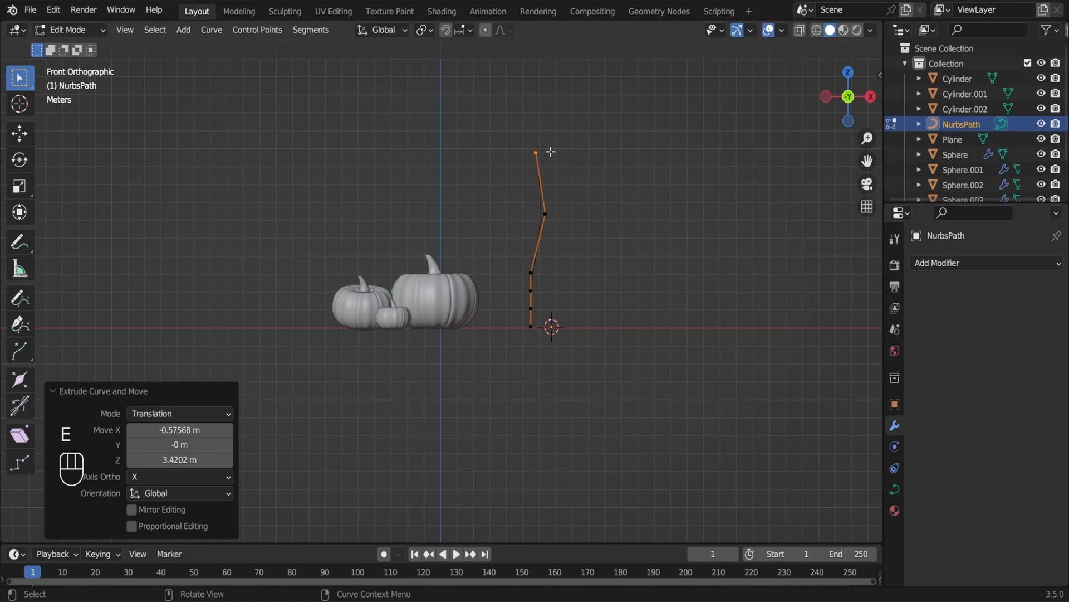
key(e)
click(541, 124)
drag(534, 271, 540, 277)
drag(862, 166, 854, 223)
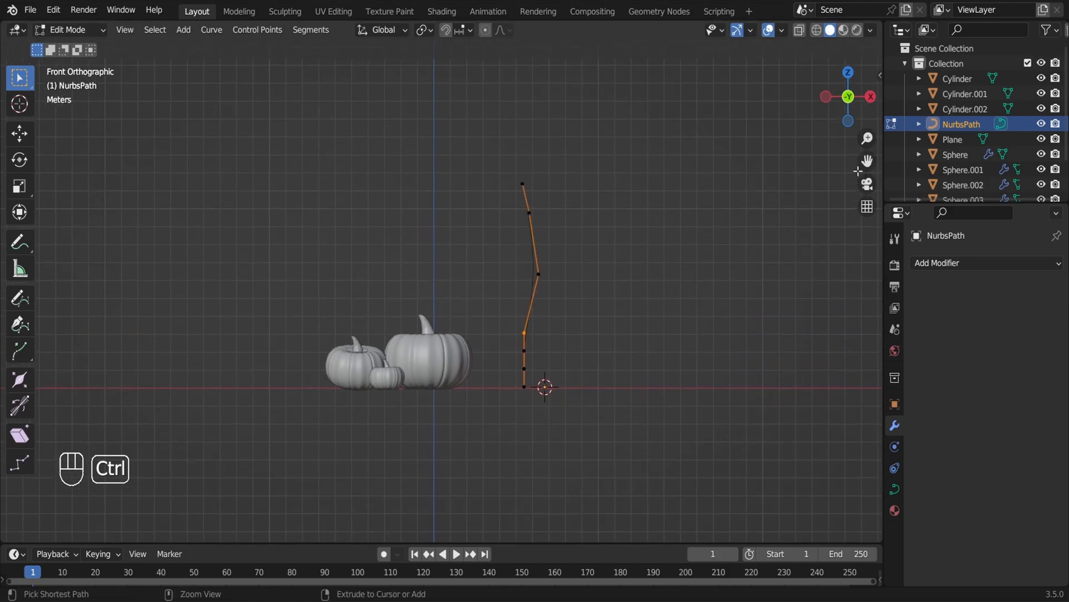
key(ctrl+s)
Move the top three control points of the path higher to stretch and curve the trunk's upper part
scroll(667, 238, up, 2)
drag(527, 110, 602, 198)
key(g)
click(561, 104)
key(g)
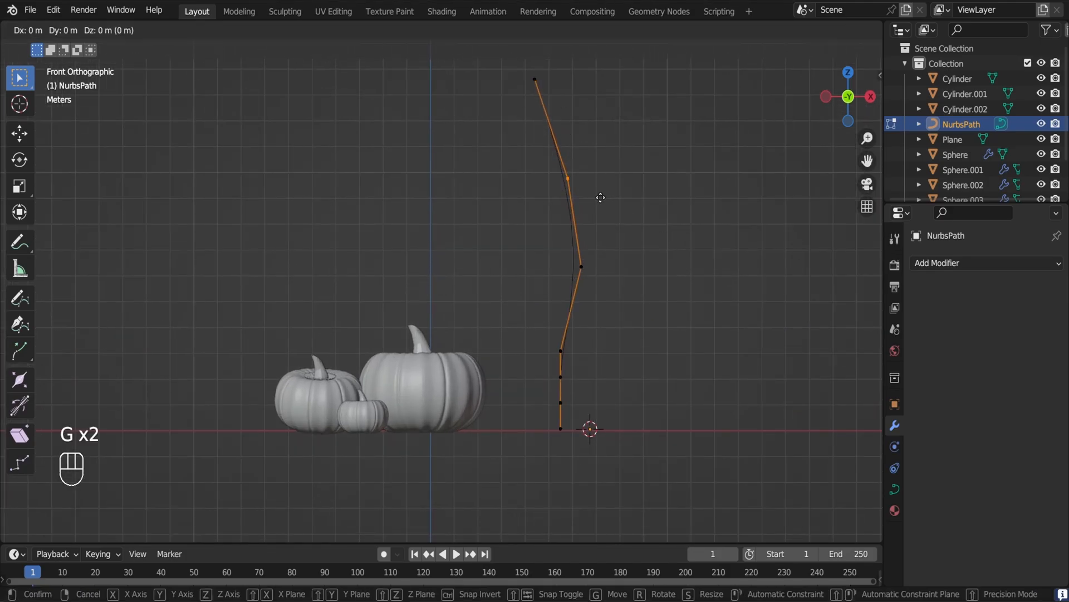
click(602, 163)
drag(533, 217, 612, 270)
key(g)
click(613, 195)
key(g)
Spread the three control points above the path's base upward, offsetting them sideways for a winding trunk
drag(549, 308, 581, 407)
click(581, 267)
key(g)
click(588, 330)
key(g)
click(579, 376)
drag(550, 308, 583, 330)
key(g)
click(585, 308)
drag(542, 251, 570, 275)
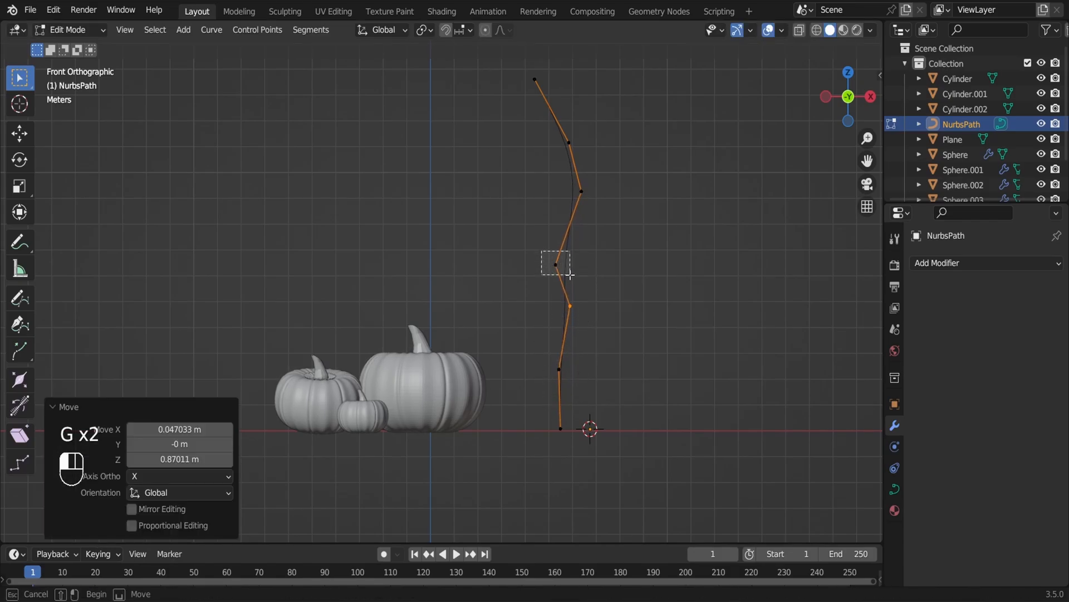
key(g)
click(561, 250)
Try to extrude a side branch from the third control point from the top, and undo the attempt
key(e)
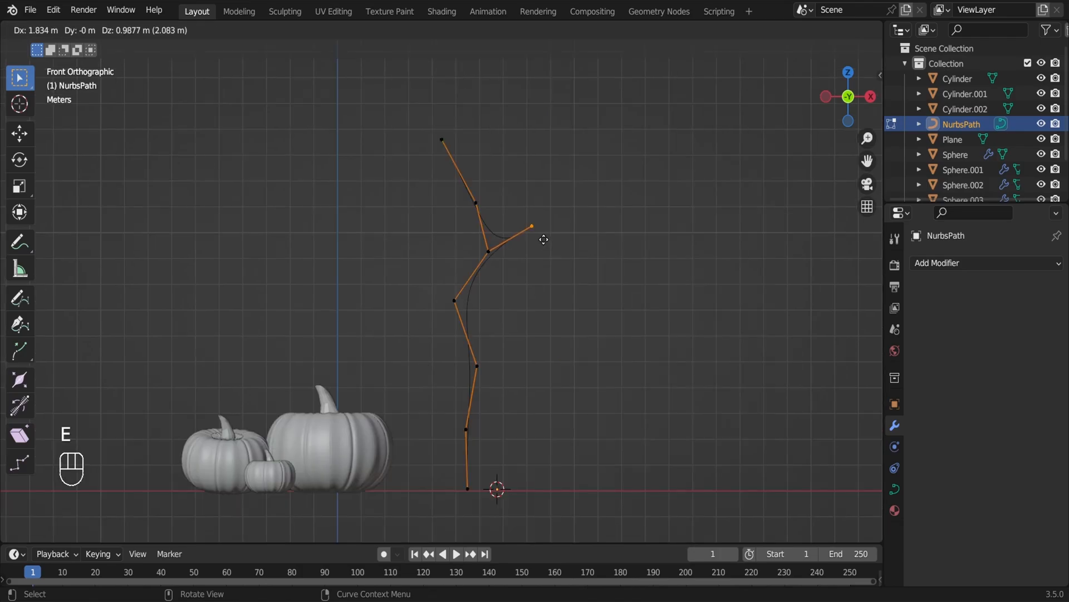
key(Escape)
click(520, 269)
key(Tab)
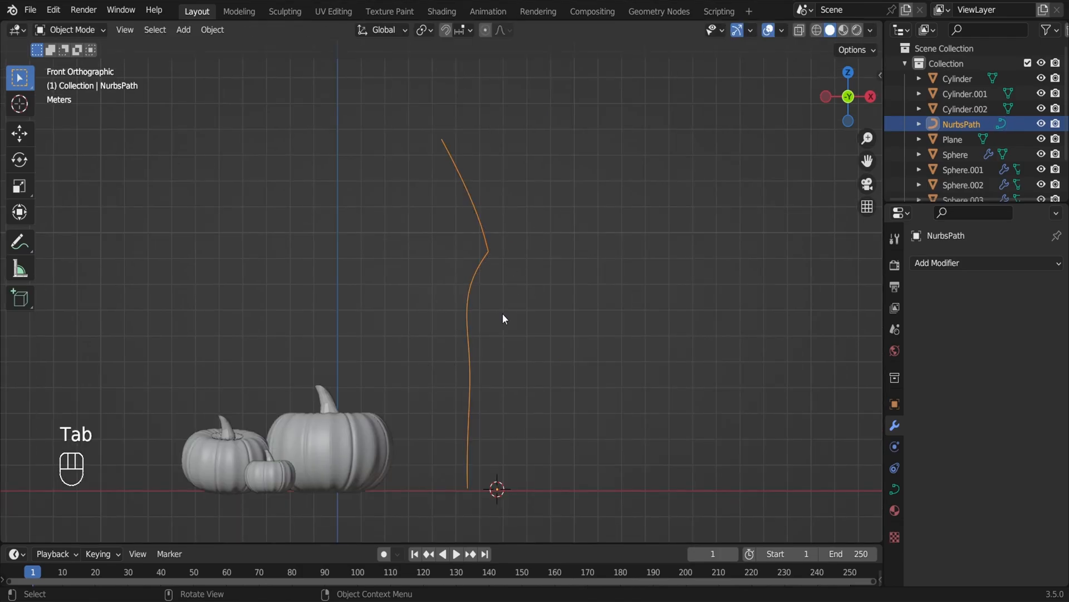
key(ctrl+z)
key(ctrl+z)
key(ctrl+z)
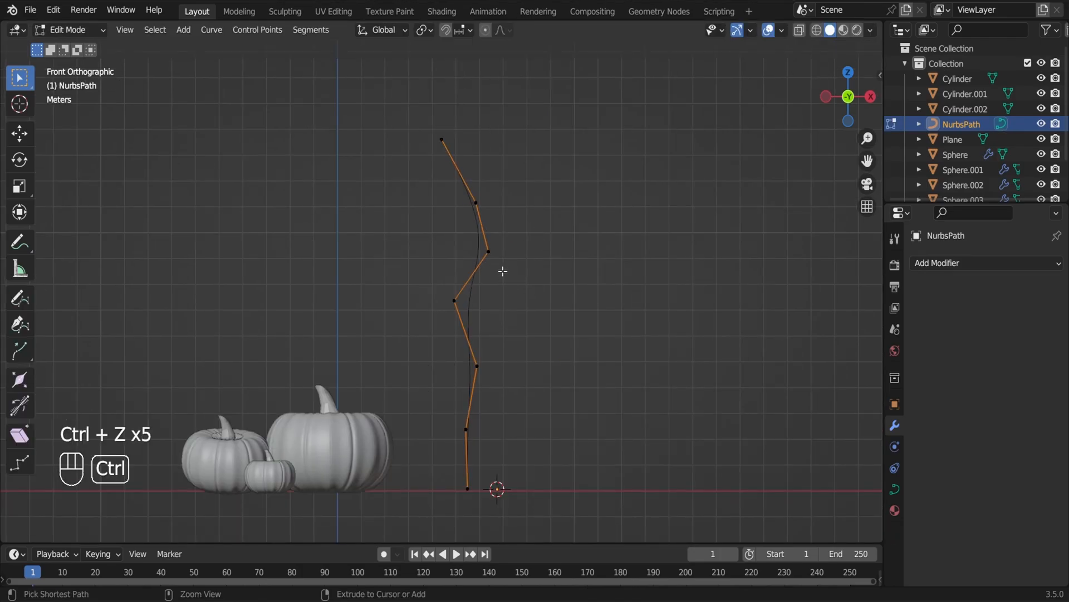
key(Tab)
key(Tab)
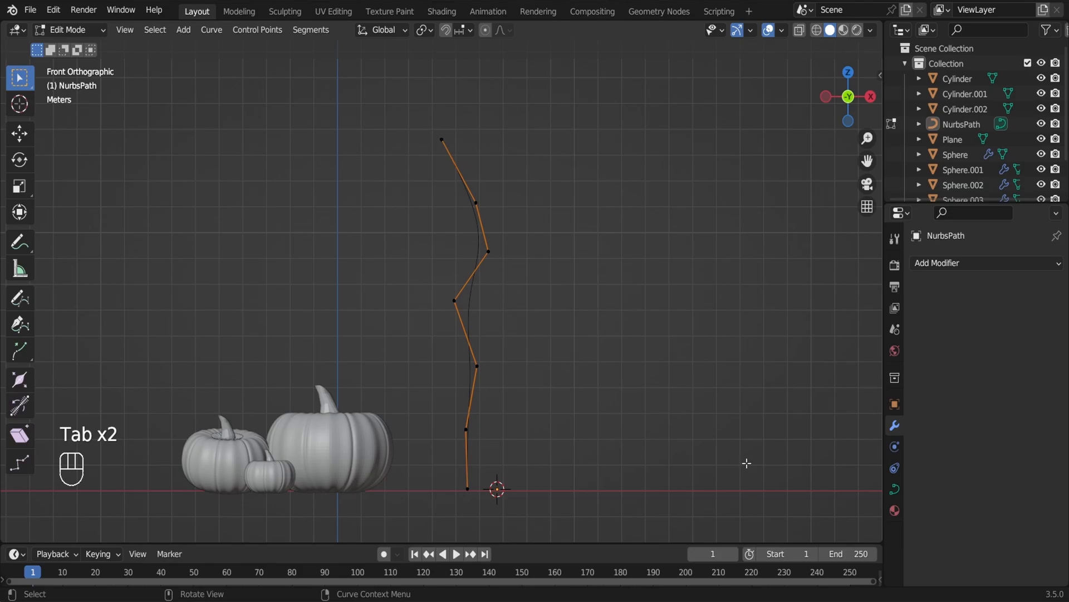
Give the path a round bevel with a depth of 0.43 m
click(895, 489)
click(941, 507)
scroll(984, 529, down, 6)
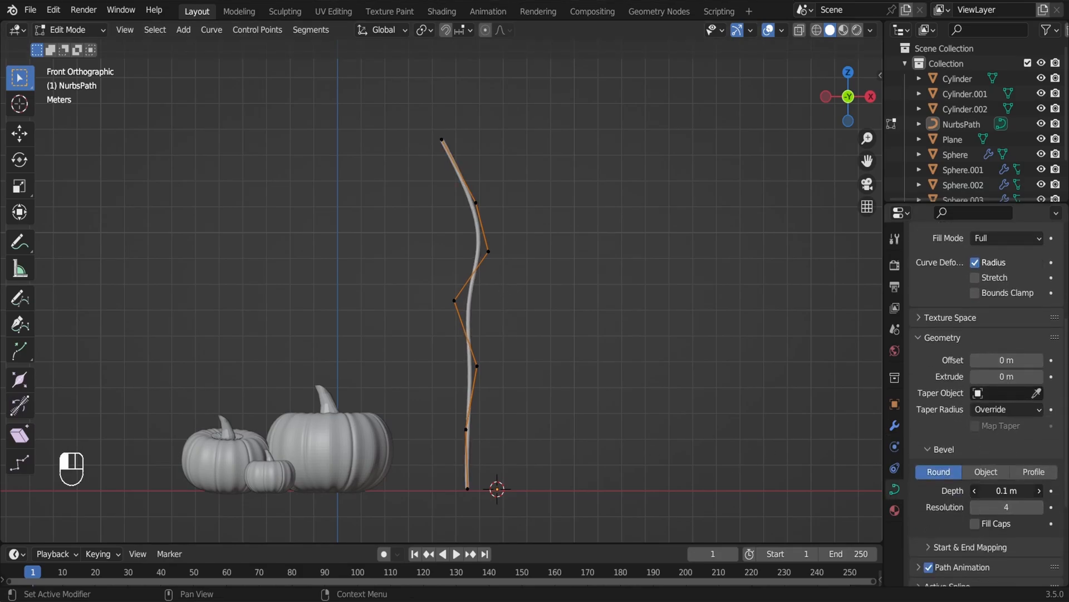
drag(1006, 490, 1017, 490)
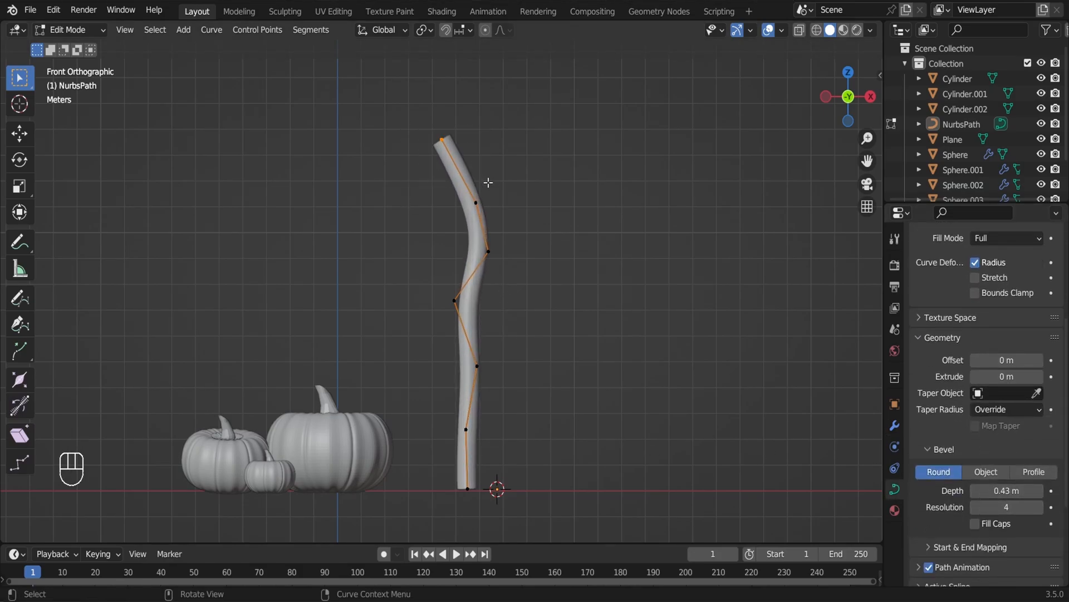
Taper the trunk's tip by shrinking the curve radius at its top two control points
key(alt+s)
click(469, 156)
click(476, 202)
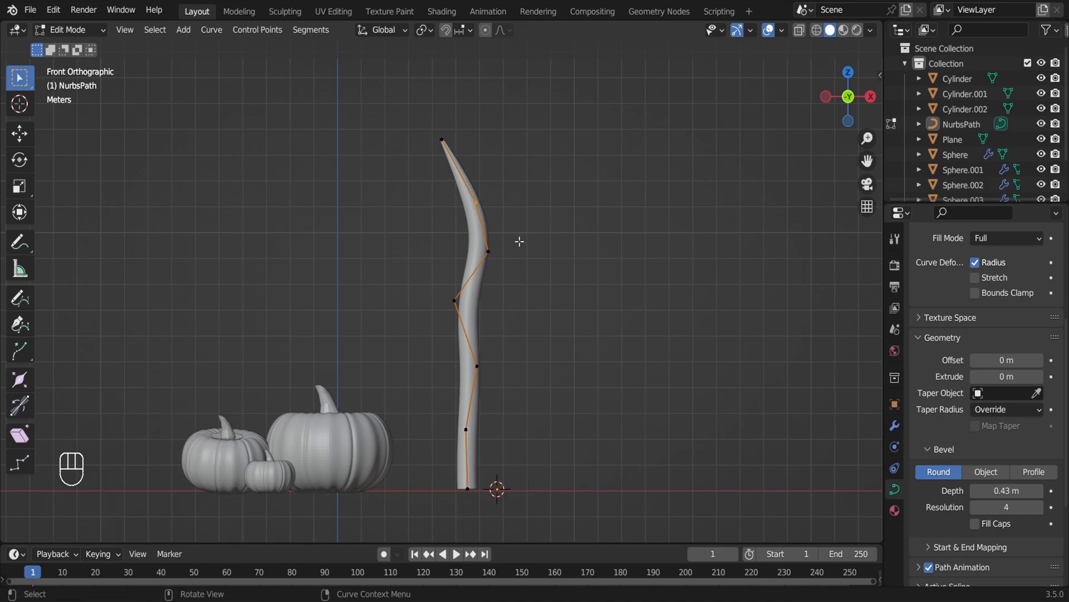
key(alt+s)
click(490, 211)
Thin the trunk's middle by shrinking the curve radius at the third, fourth and fifth control points from the top
click(488, 251)
key(alt+s)
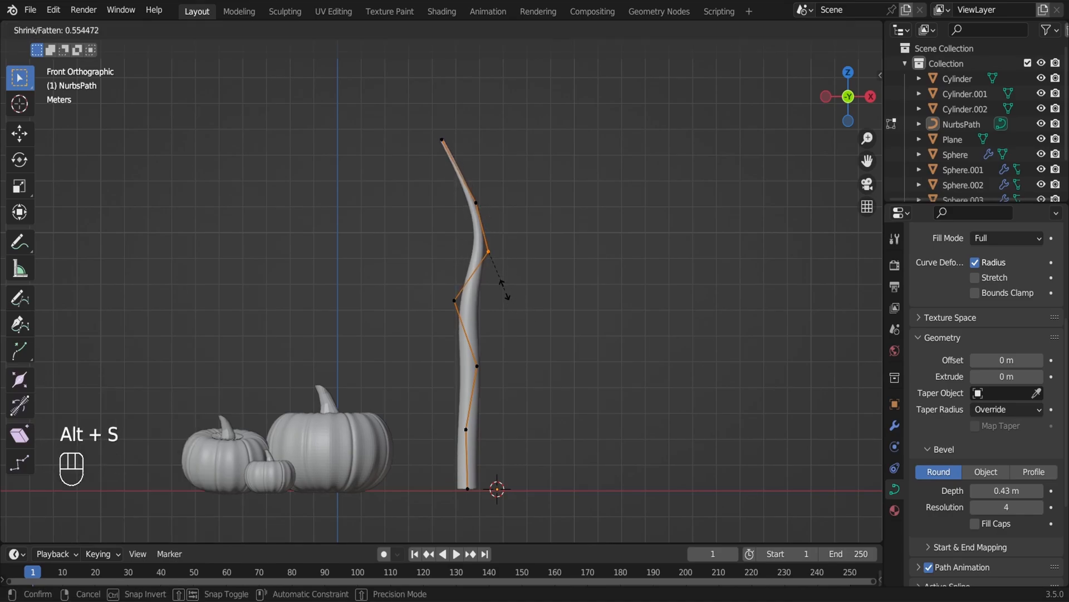
click(497, 276)
click(454, 301)
key(alt+s)
click(470, 313)
click(478, 366)
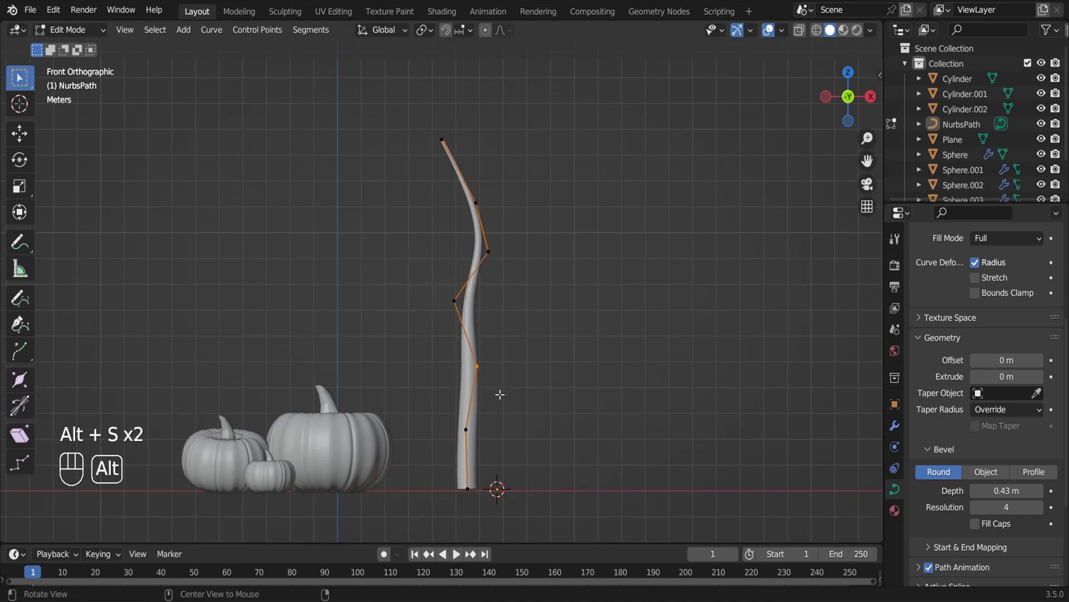
key(alt+s)
click(462, 466)
Flare the trunk's foot by fattening the curve radius at its lowest control point, and nudge that point slightly sideways
click(468, 488)
key(alt+s)
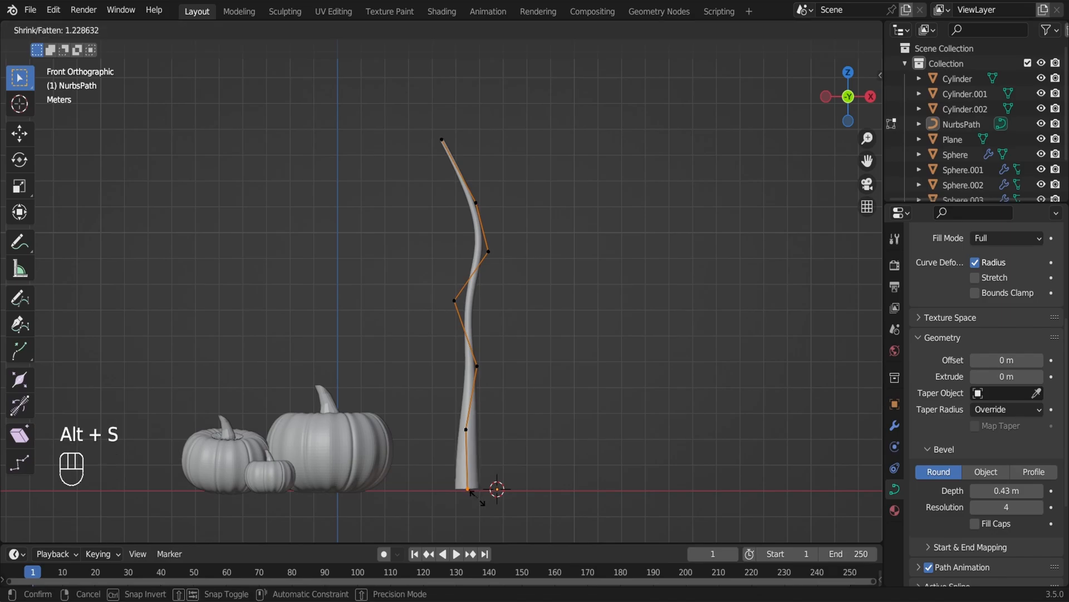
click(488, 499)
key(g)
click(486, 499)
key(r)
click(488, 506)
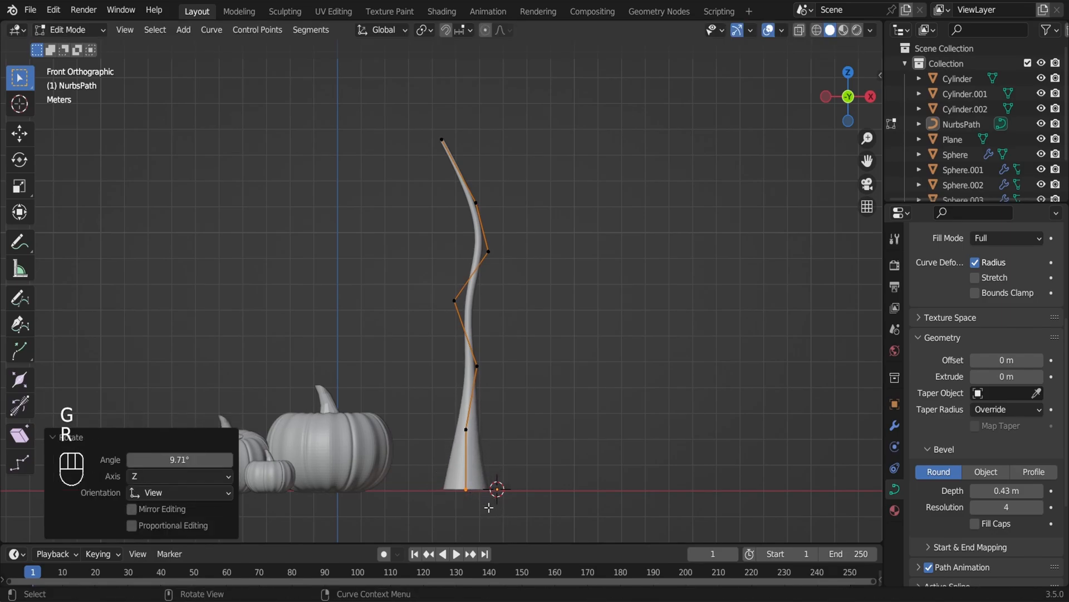
Fatten the curve radius at the second control point from the trunk's base
click(466, 430)
key(s)
click(517, 458)
key(alt+s)
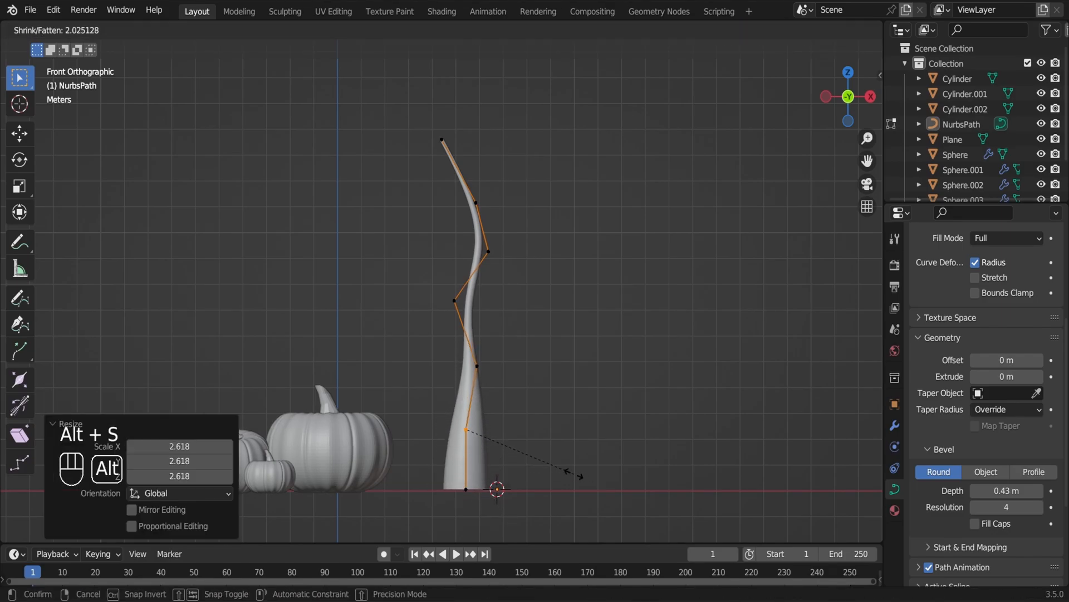
click(524, 447)
Fatten the trunk's radius at the third and fourth control points from the base, and leave Edit Mode
click(478, 366)
key(alt+s)
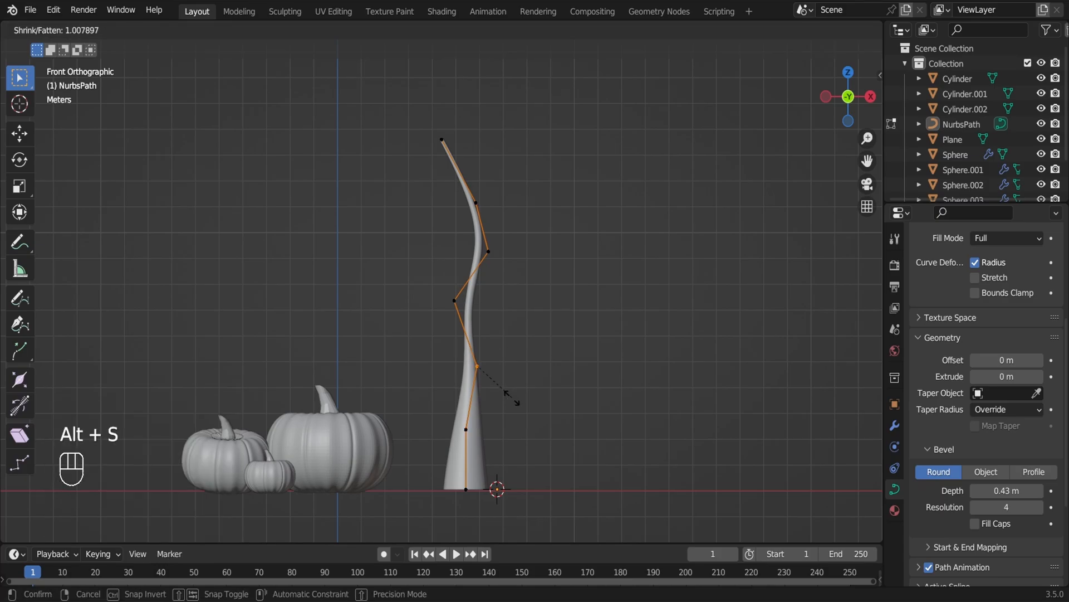
click(682, 466)
drag(432, 283, 515, 385)
key(alt+s)
click(529, 343)
key(Tab)
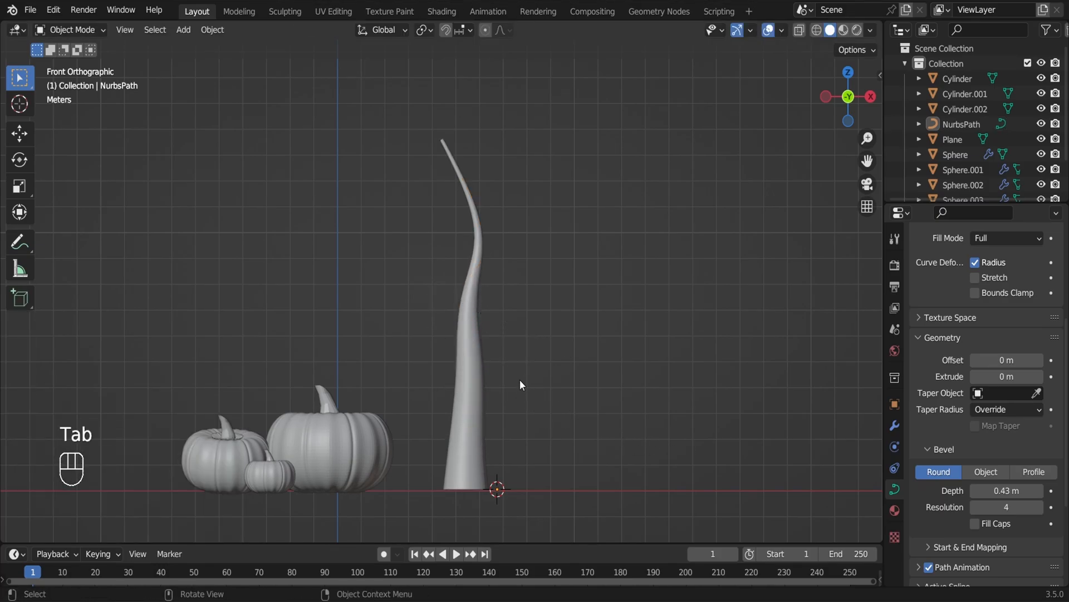
Save the file and duplicate the trunk with an offset of about 3.08 m in X and 1.74 m in Z
key(ctrl+s)
key(shift+d)
click(562, 395)
key(s)
key(z)
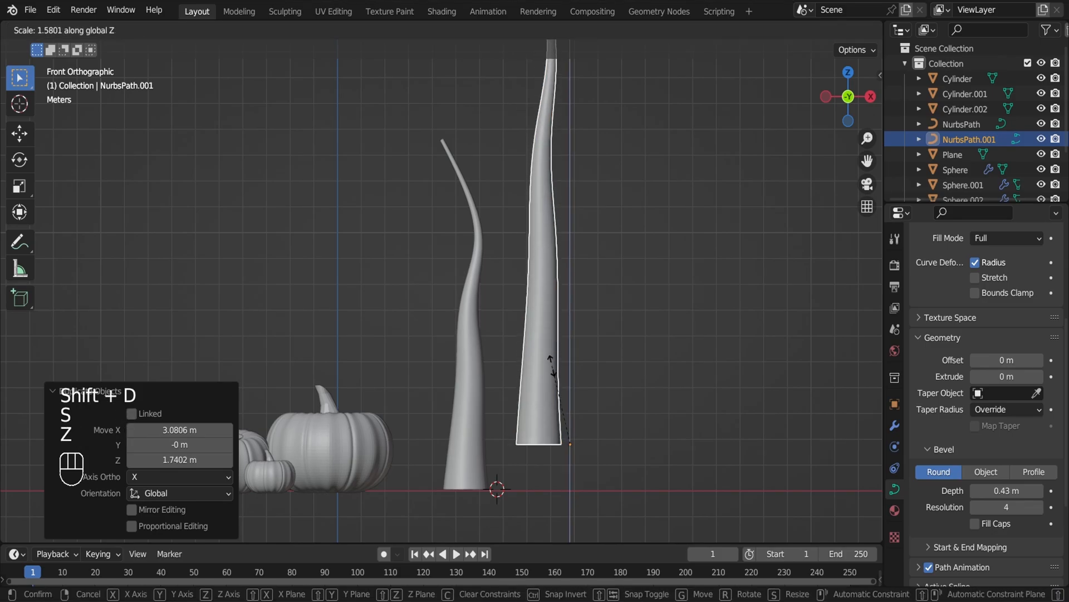
key(Escape)
Narrow the foot of the duplicated trunk by shrinking the radius at its two lowest control points
key(Tab)
drag(522, 397, 558, 455)
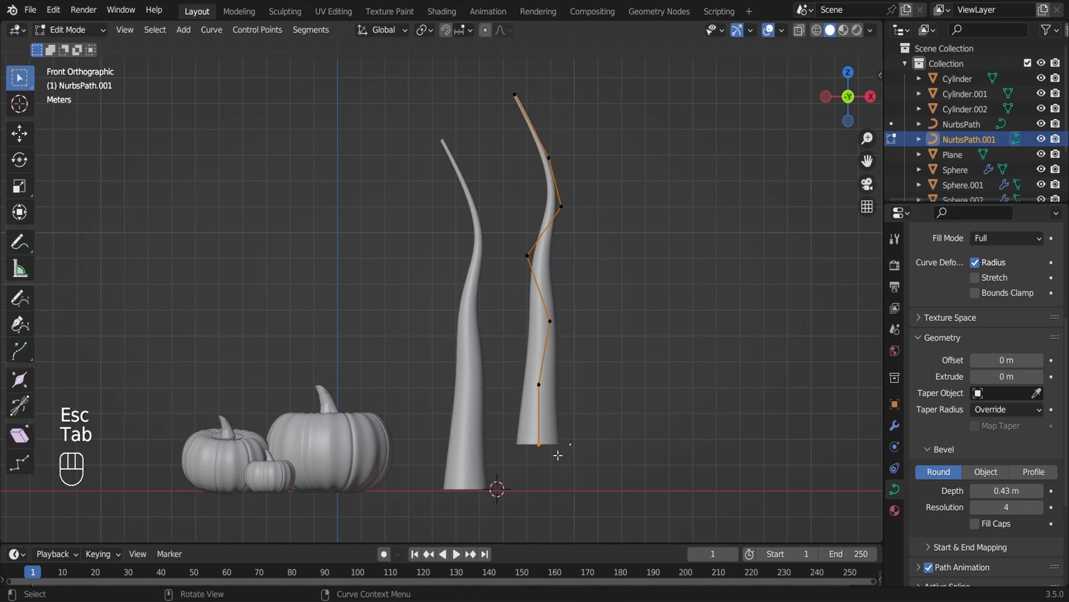
key(alt+s)
click(539, 384)
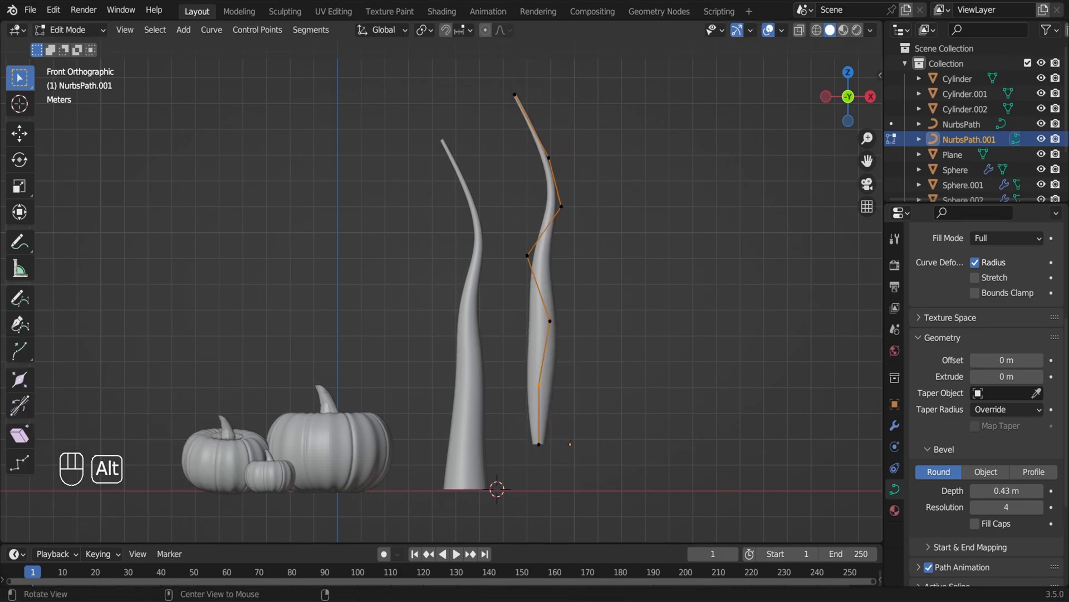
key(alt+s)
click(543, 379)
drag(534, 425, 550, 456)
key(alt+s)
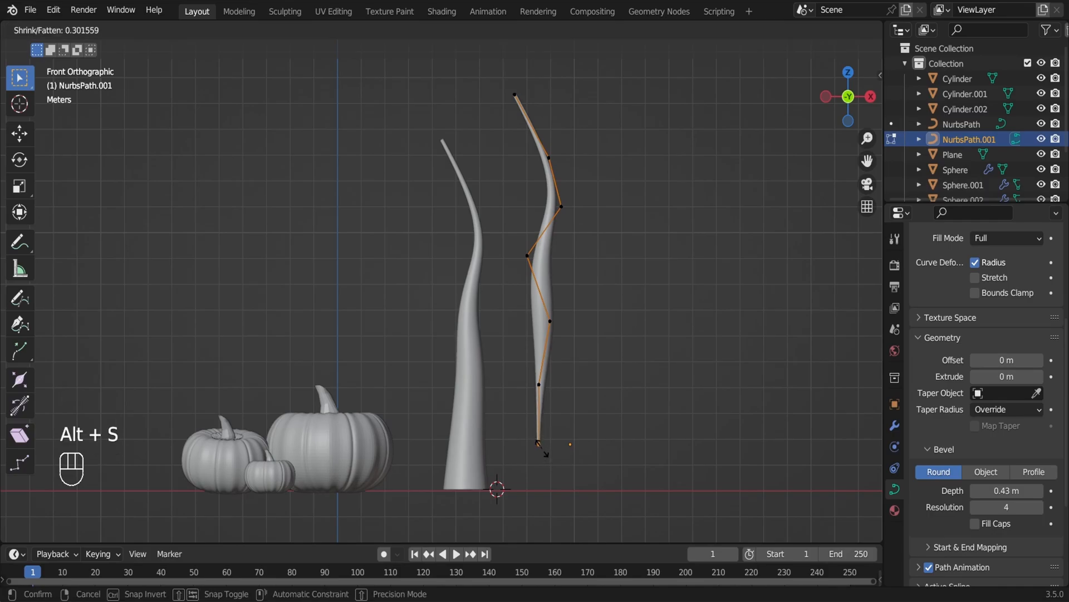
click(546, 452)
Scale the duplicate's radius by about 0.287 at the third control point from its base and 1.548 at the fourth
drag(534, 307, 571, 344)
key(alt+s)
click(560, 334)
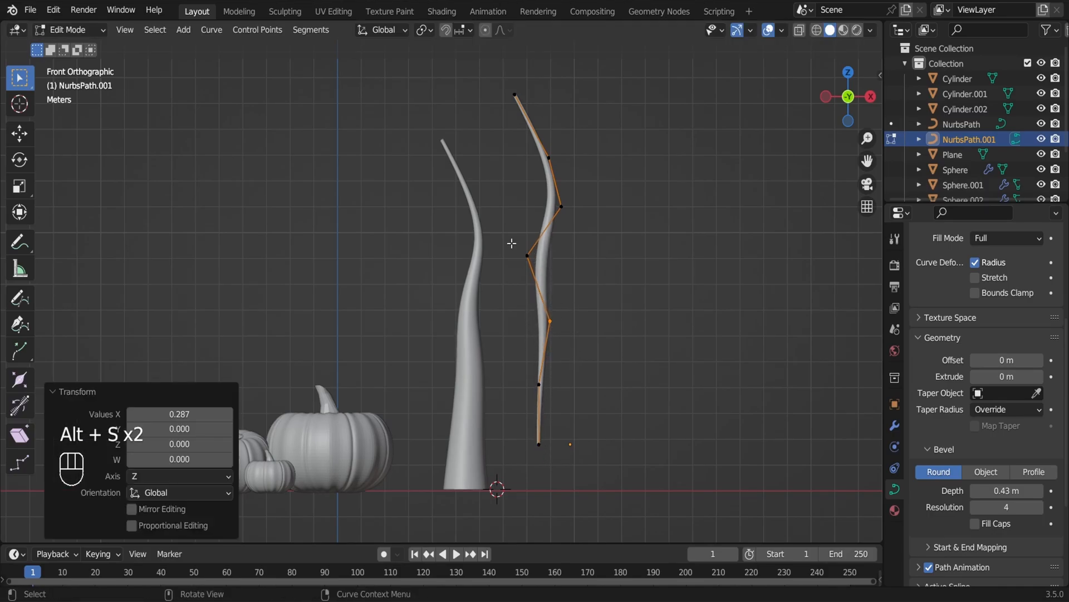
click(510, 243)
key(alt+s)
click(586, 308)
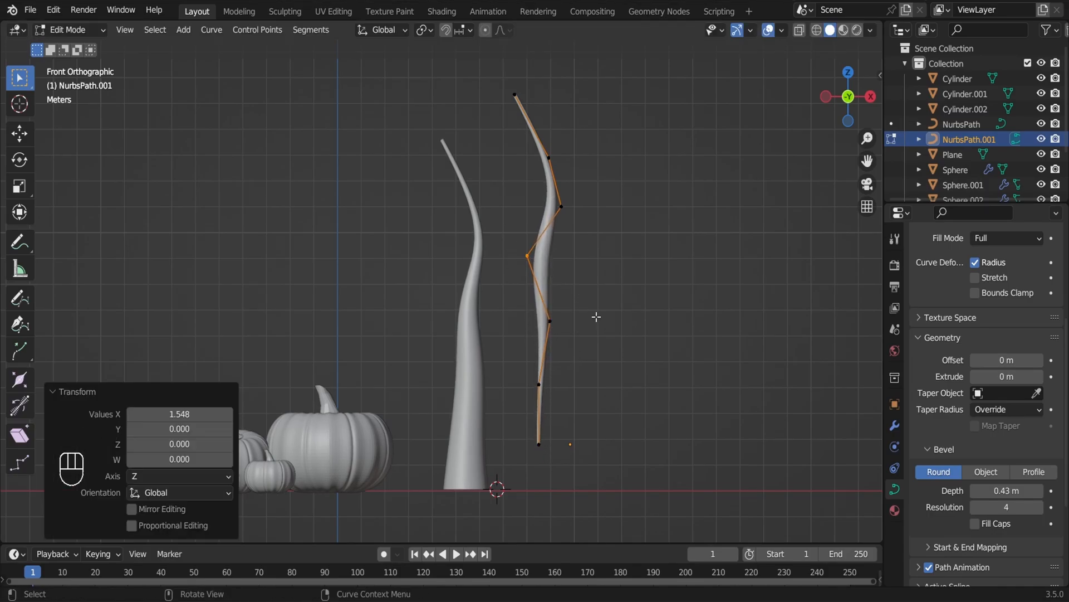
Rotate the duplicate 37.3°, scale it along Z, and move it against the trunk's upper part as a side branch
key(Tab)
key(r)
click(663, 392)
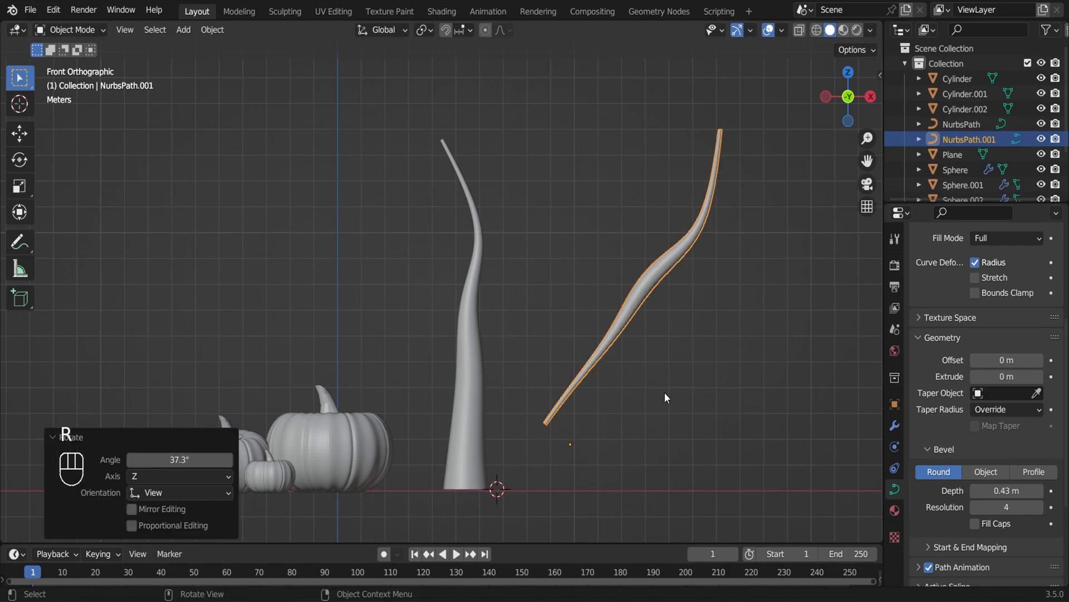
key(s)
key(z)
click(618, 412)
key(g)
click(525, 305)
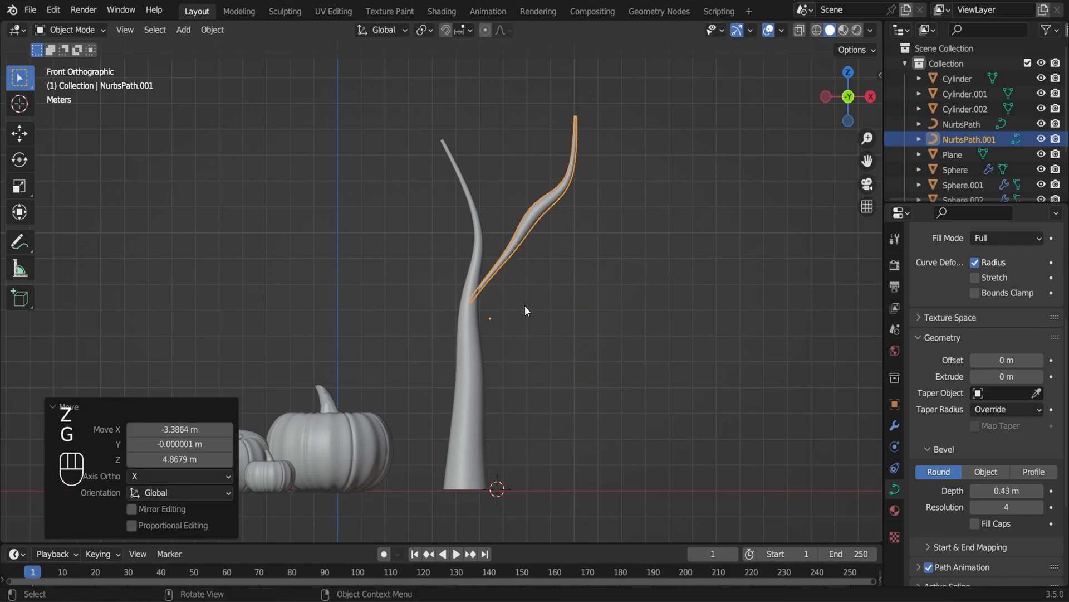
Shorten the side branch by deleting its two lowest control points
click(525, 295)
click(513, 236)
key(Tab)
scroll(500, 247, up, 3)
drag(482, 293, 503, 322)
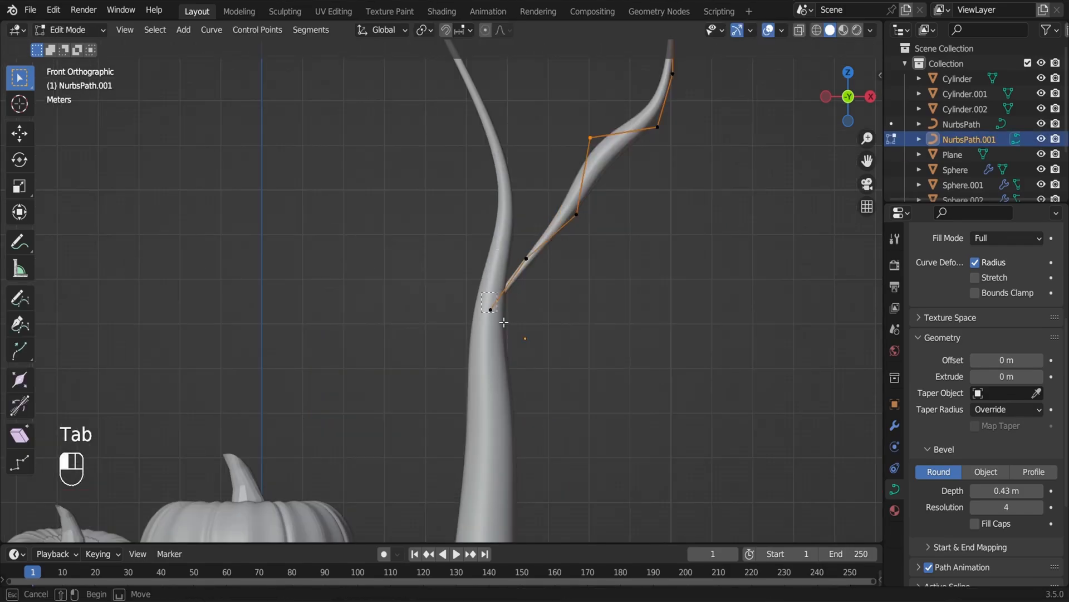
key(x)
click(512, 303)
click(528, 239)
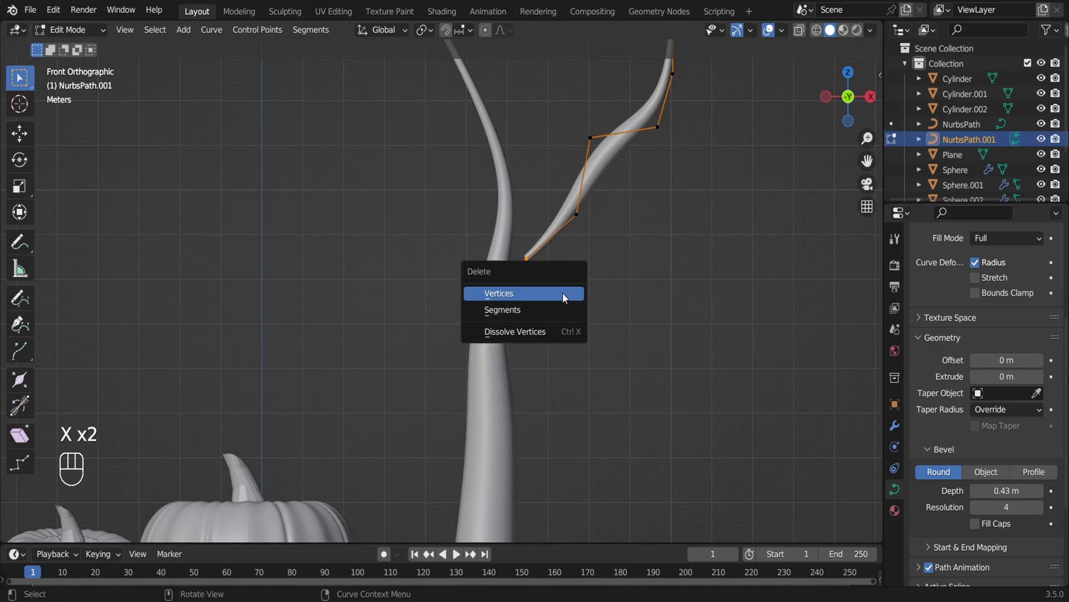
key(x)
click(563, 294)
Move the shortened branch about -1.84 m in X and -1.67 m in Z onto the trunk, and check it from other views
scroll(561, 292, down, 2)
key(Tab)
key(g)
click(503, 326)
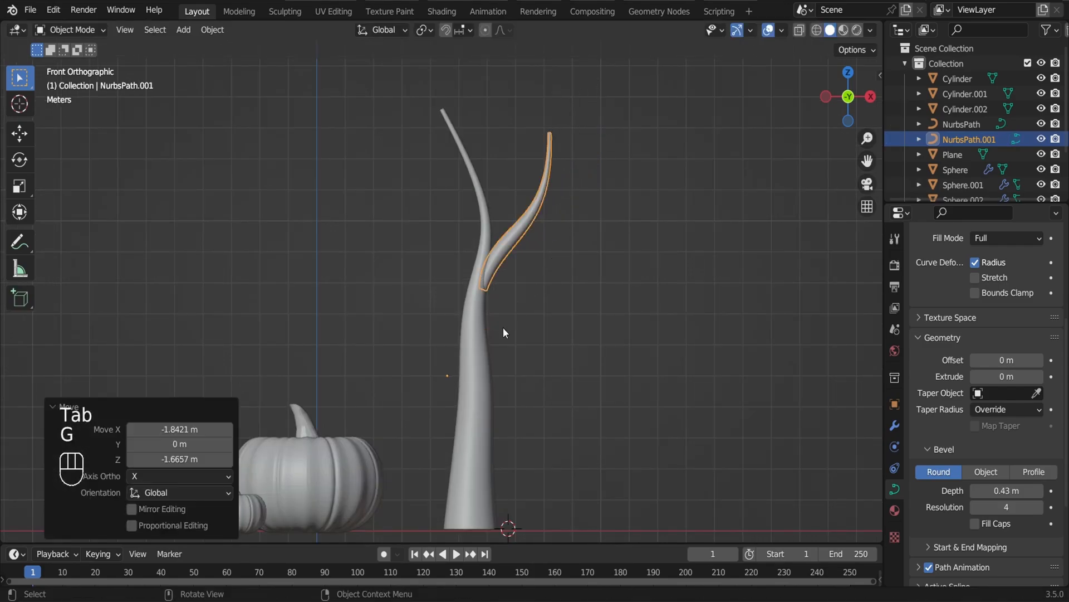
key(KP_2)
key(KP_3)
key(KP_7)
key(KP_1)
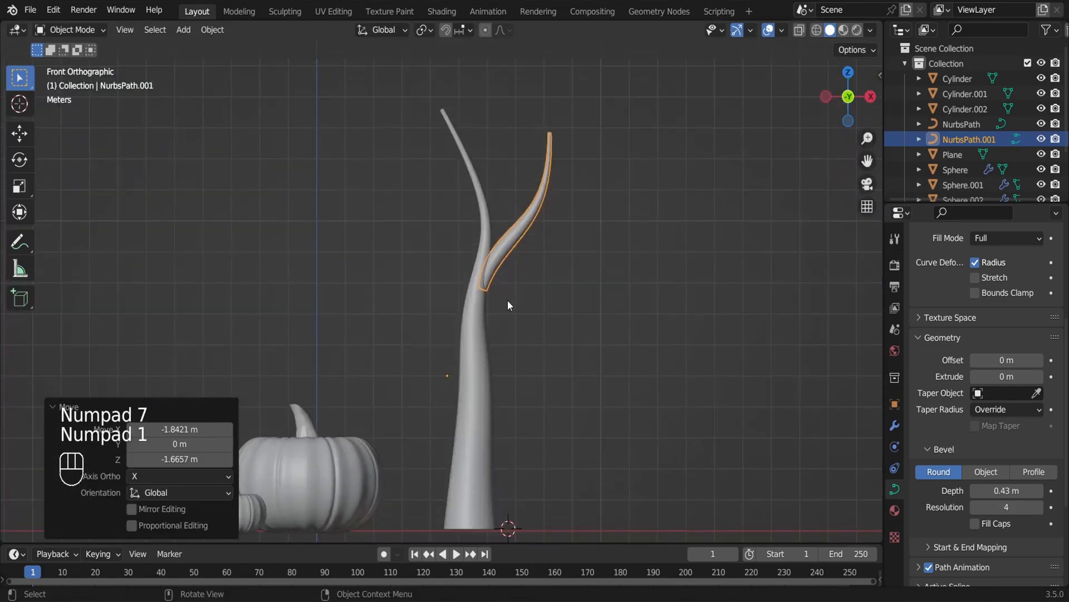
Extrude the side branch's tip outward away from the trunk, and shift the former end point and the new tip outward and down
key(Tab)
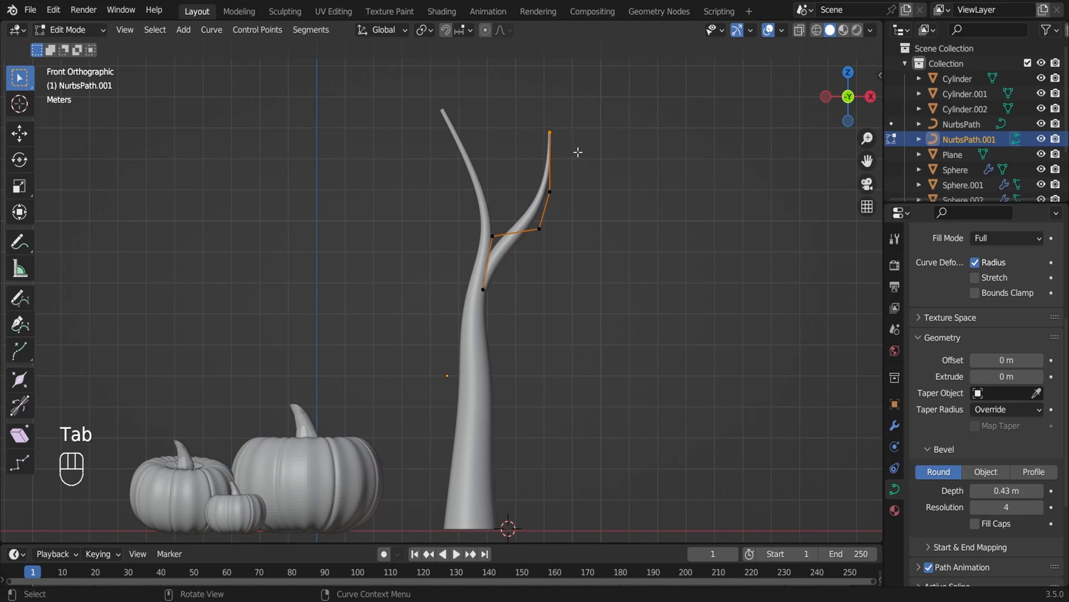
key(e)
click(703, 168)
key(e)
key(Escape)
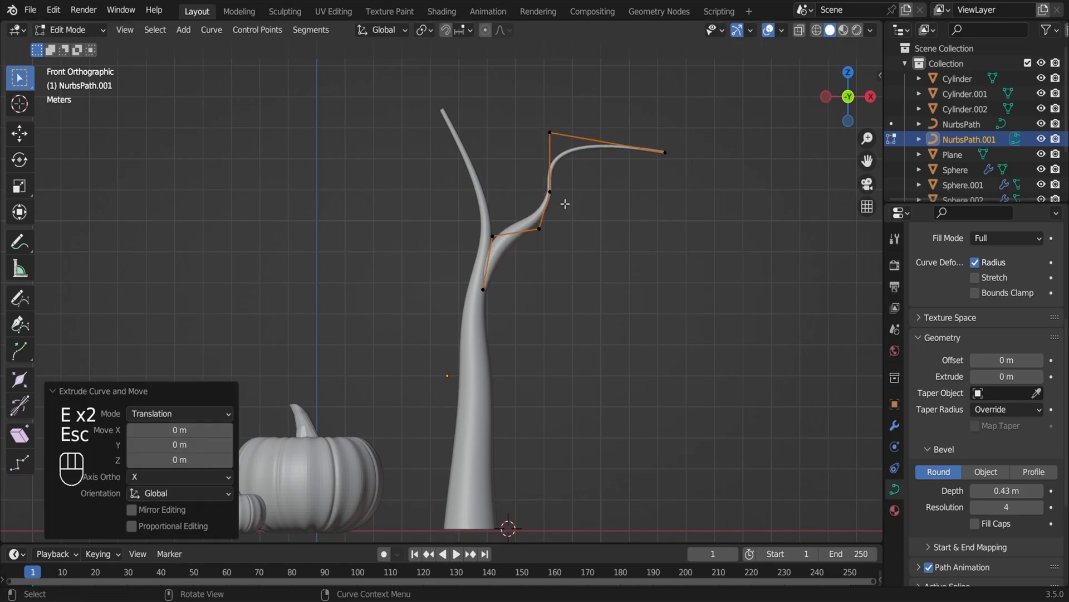
key(g)
click(704, 174)
key(g)
click(714, 227)
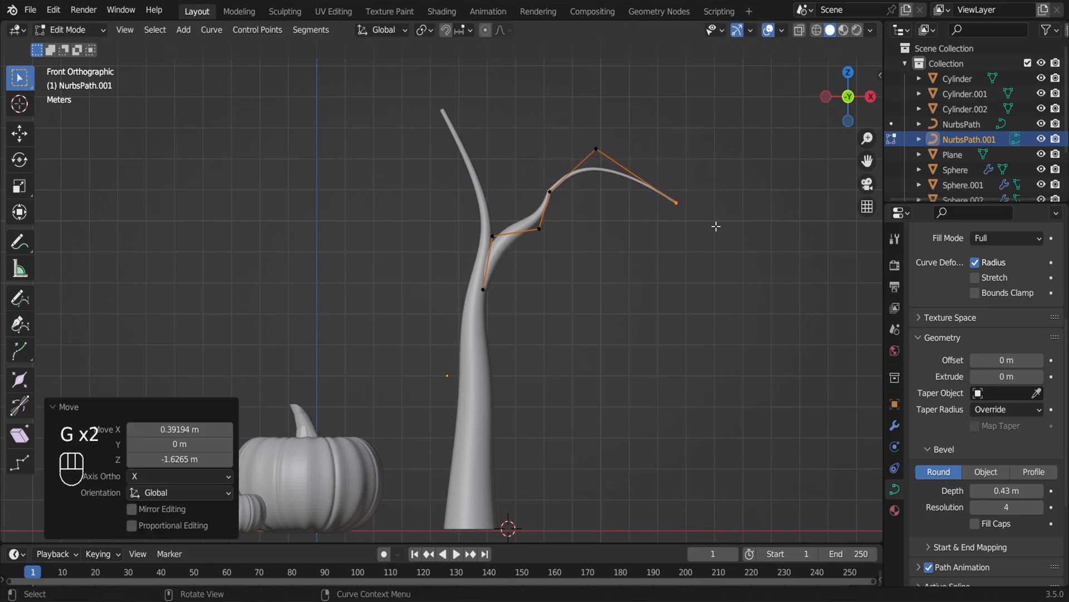
Lower the outer half of the side branch by repositioning its last three control points
key(g)
click(580, 207)
key(g)
click(682, 229)
key(g)
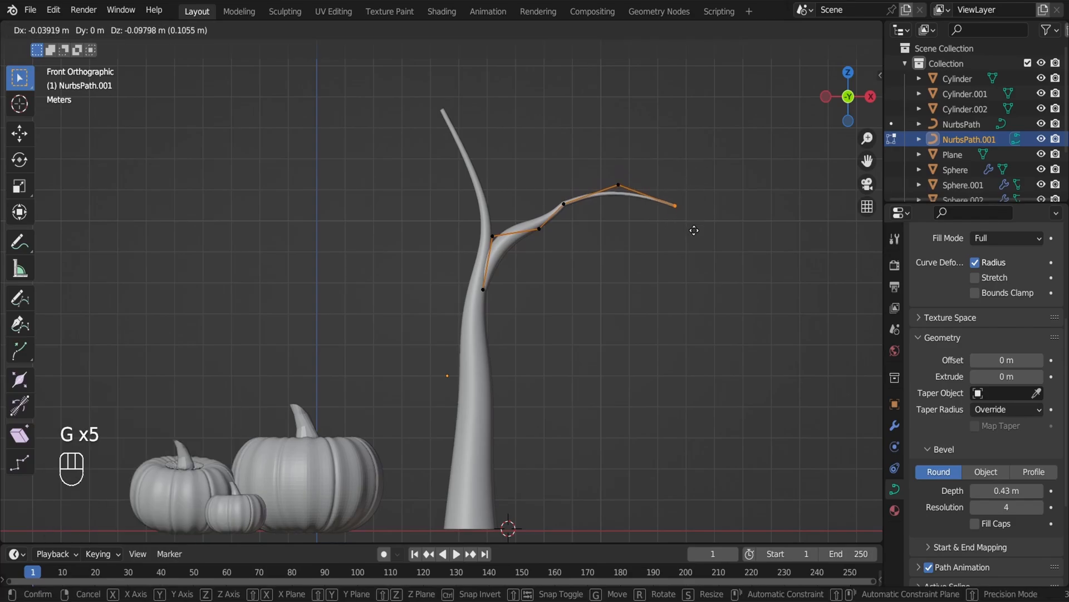
click(575, 199)
click(566, 203)
key(g)
click(604, 241)
click(617, 189)
key(g)
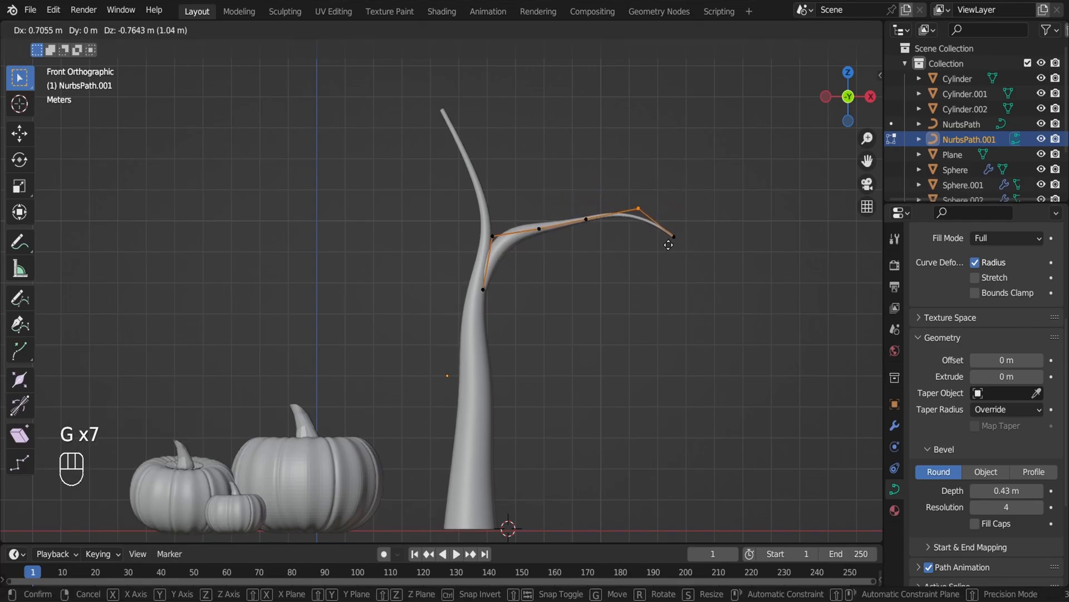
click(667, 243)
Arch the side branch by raising its third and fourth control points from the base and pulling the two outer points toward the trunk
click(544, 234)
key(g)
click(541, 234)
click(586, 219)
key(g)
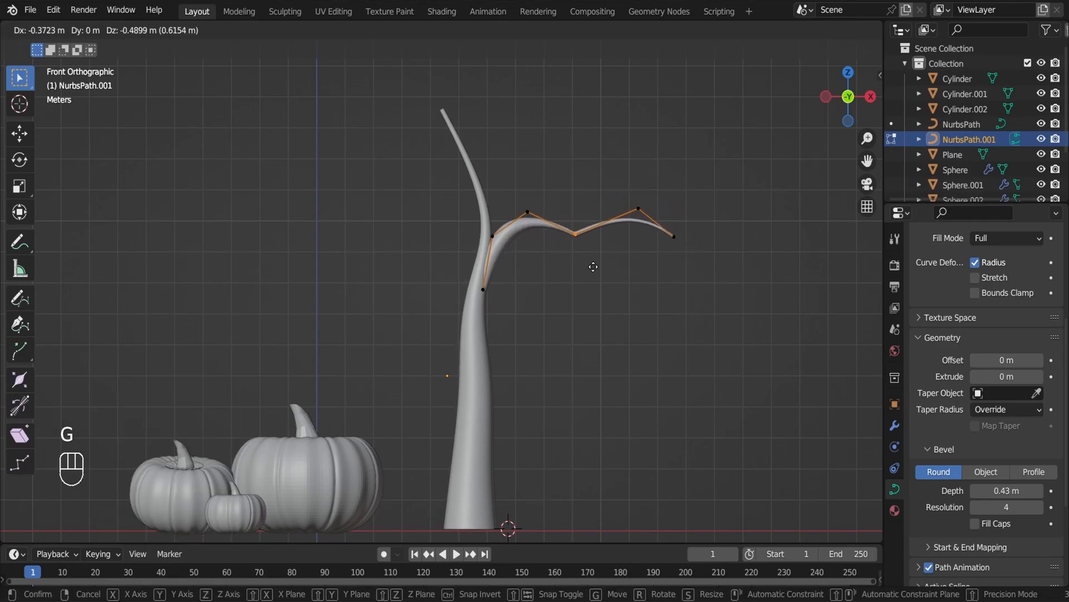
click(588, 225)
drag(599, 187, 701, 268)
key(g)
click(611, 217)
key(g)
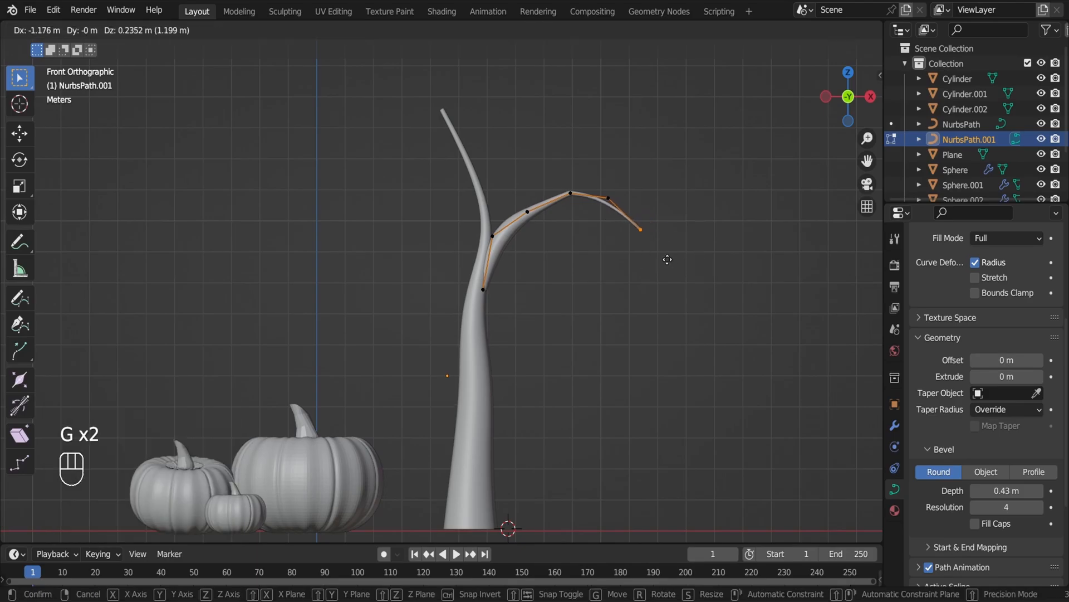
click(664, 257)
Move the control point at the branch's crest about -0.39 m in X and -0.18 m in Z, and fatten its radius
key(Tab)
key(Tab)
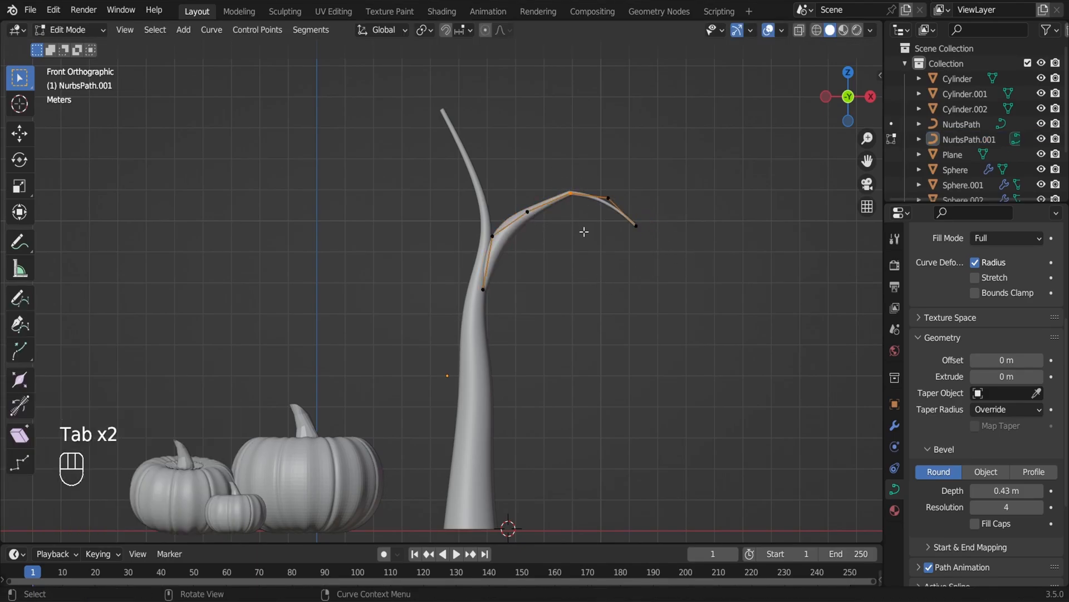
key(g)
click(573, 234)
key(alt+s)
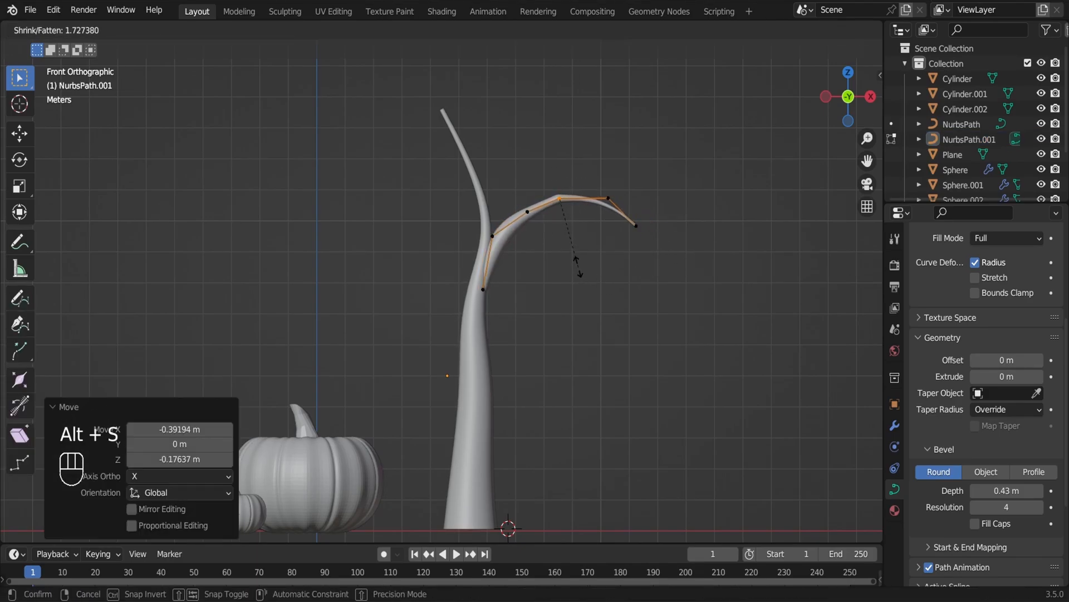
click(578, 266)
key(Tab)
Duplicate the side branch about 3.04 m higher and rotate the copy in top view to point toward the front
key(KP_1)
key(shift+d)
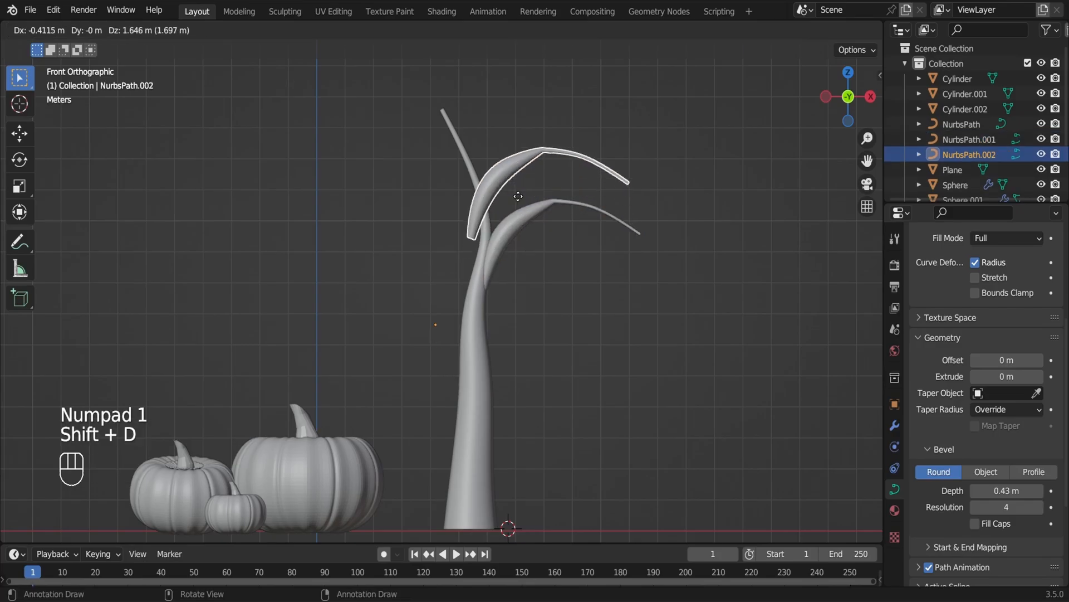
click(533, 156)
key(KP_7)
key(r)
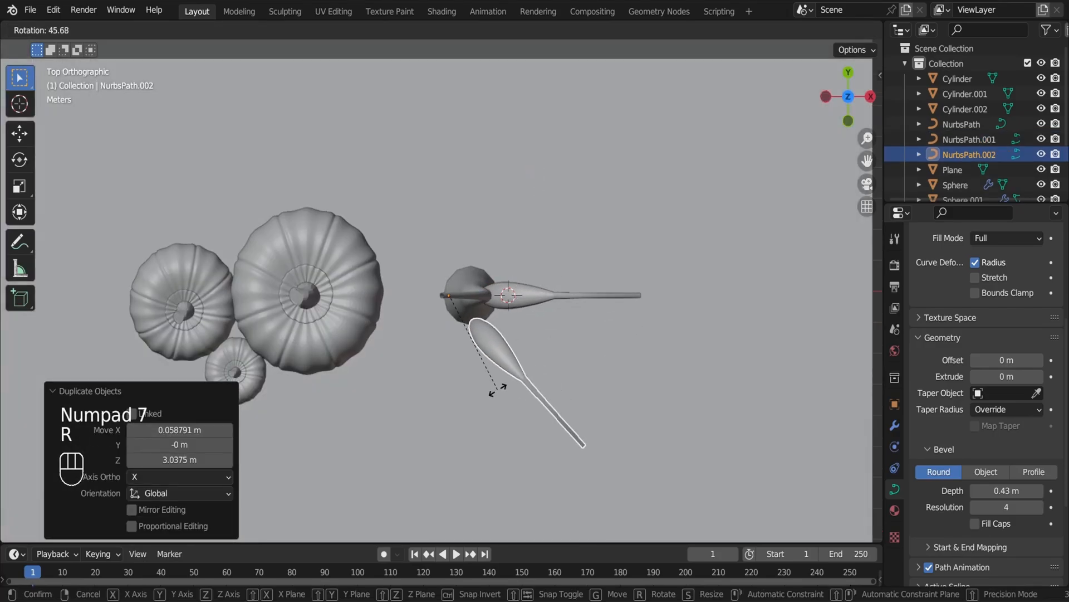
click(416, 413)
Move the copied branch about 0.94 m in X and 0.98 m in Y, and lower it so its base meets the trunk
key(g)
click(529, 386)
key(KP_1)
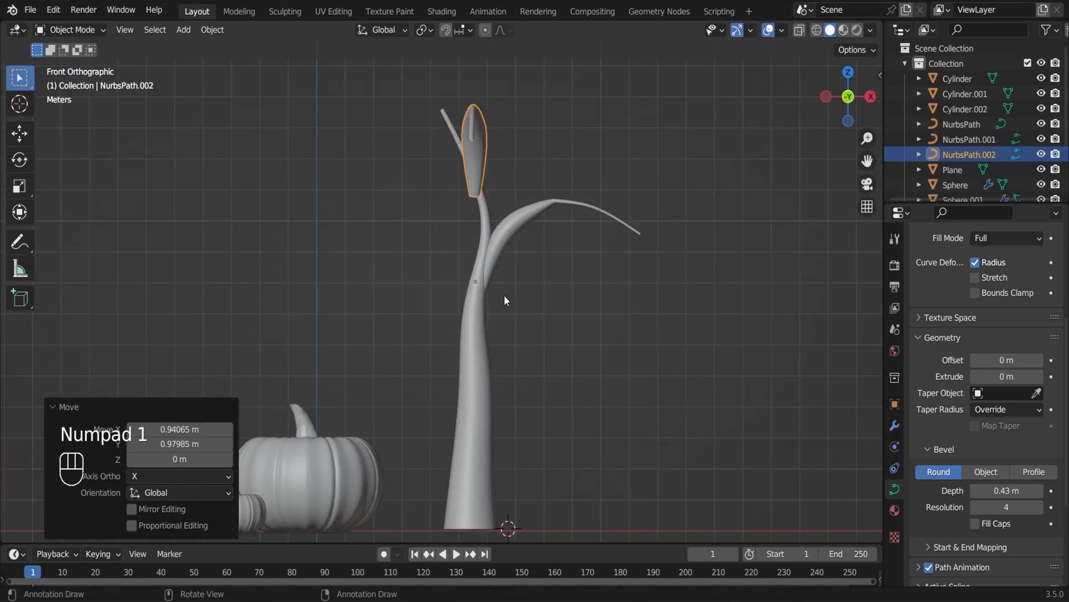
key(g)
click(480, 330)
key(KP_3)
Delete the control point at the sharp bend of the copied branch
click(402, 242)
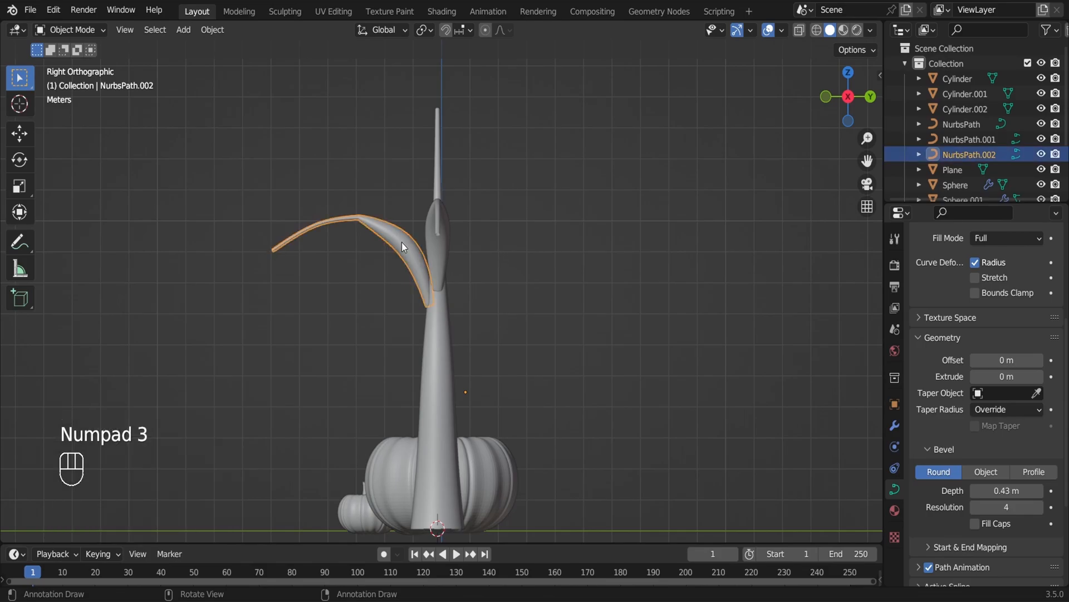
key(Tab)
scroll(330, 222, up, 2)
key(x)
click(335, 211)
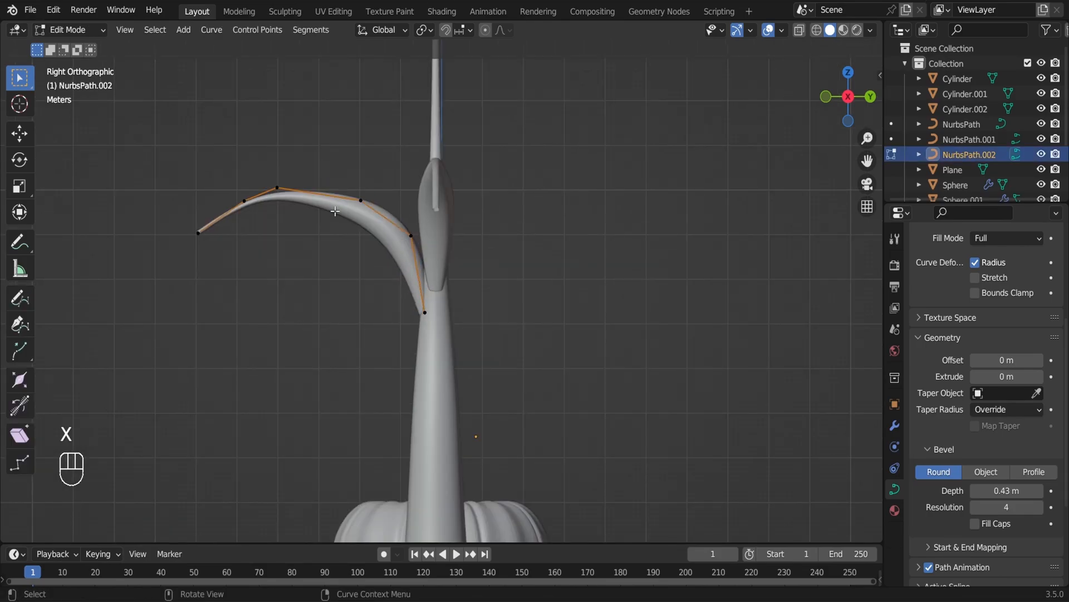
Move the front branch's base control point about 0.16 m in Y and -0.07 m in Z, and reposition the neighbouring point for a smoother curve
key(g)
click(449, 337)
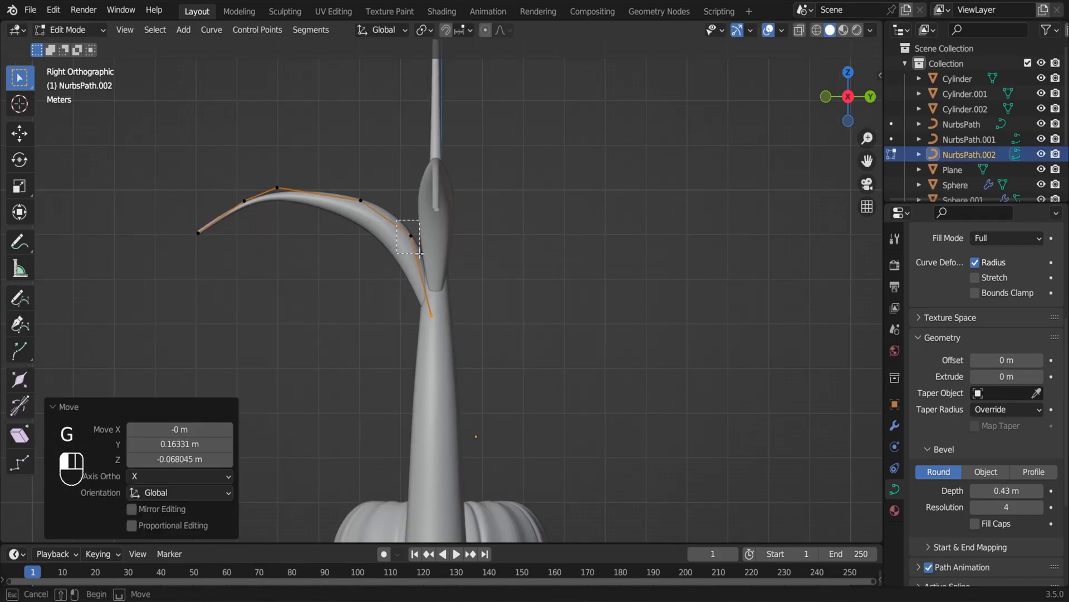
click(411, 236)
key(g)
click(412, 271)
key(alt+s)
click(410, 261)
Thin the front branch's radius at its upper bend, and nudge the point nearest the base, scaling its radius by 1.162
click(367, 196)
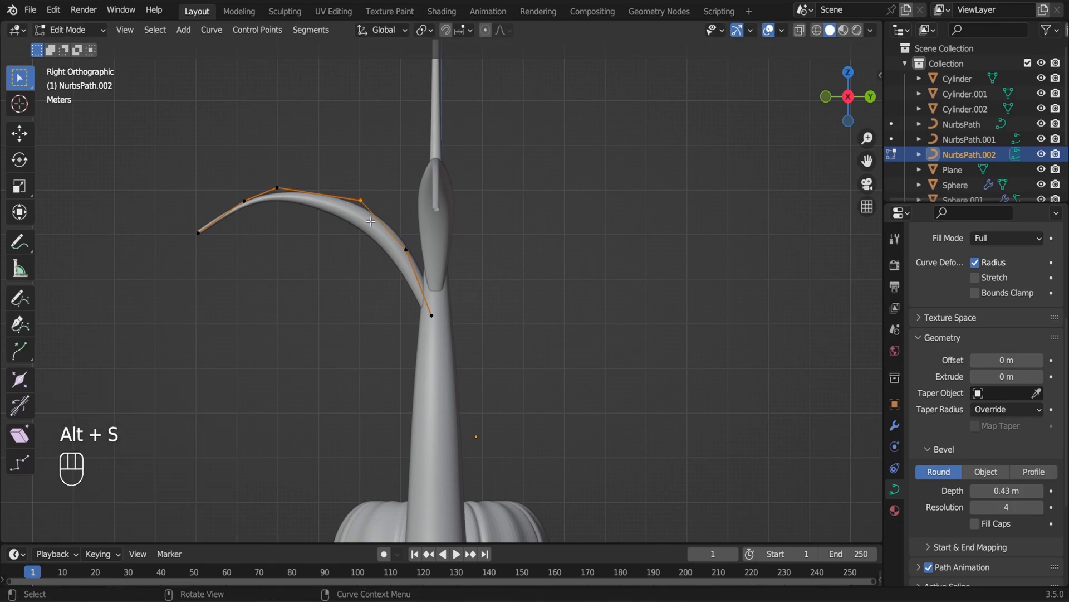
key(alt+s)
click(359, 213)
click(359, 214)
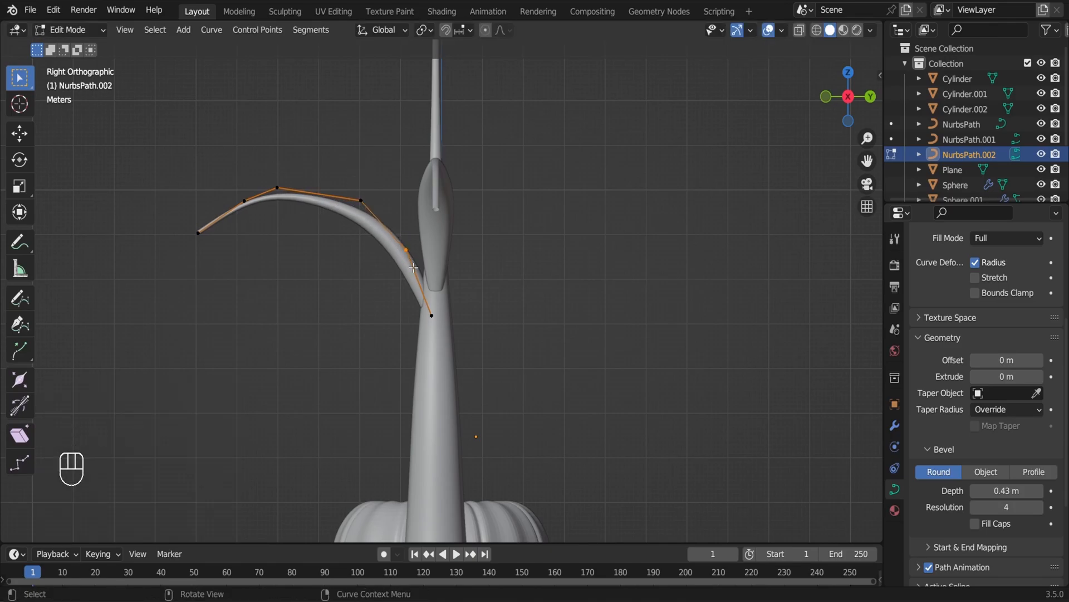
key(g)
click(426, 298)
key(alt+s)
click(425, 295)
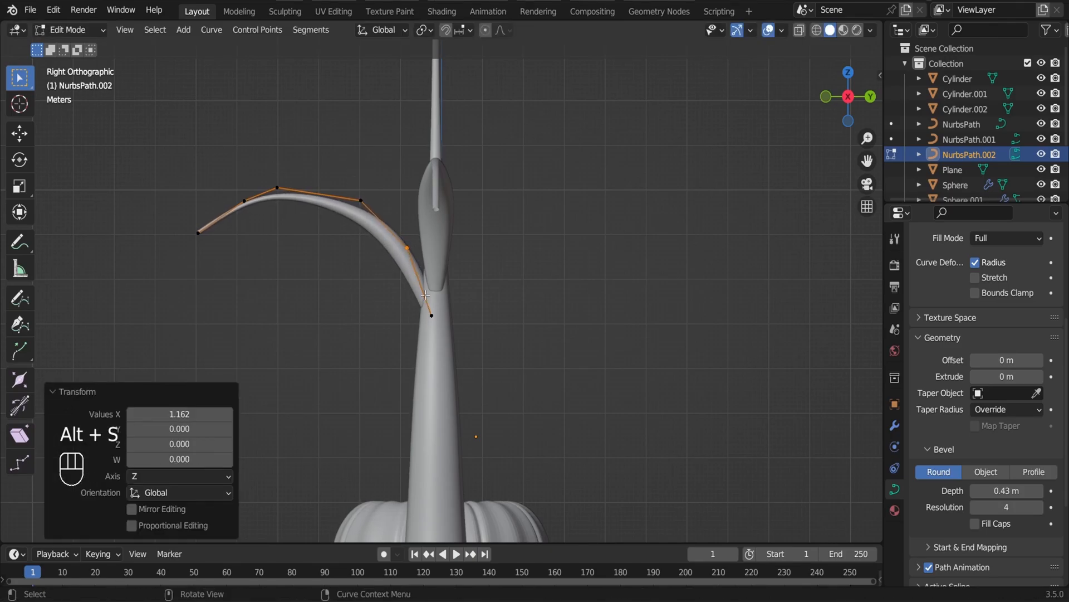
Adjust the radius of the front branch's base point, finish editing the curve and save the file
click(431, 316)
key(alt+s)
click(439, 356)
key(Tab)
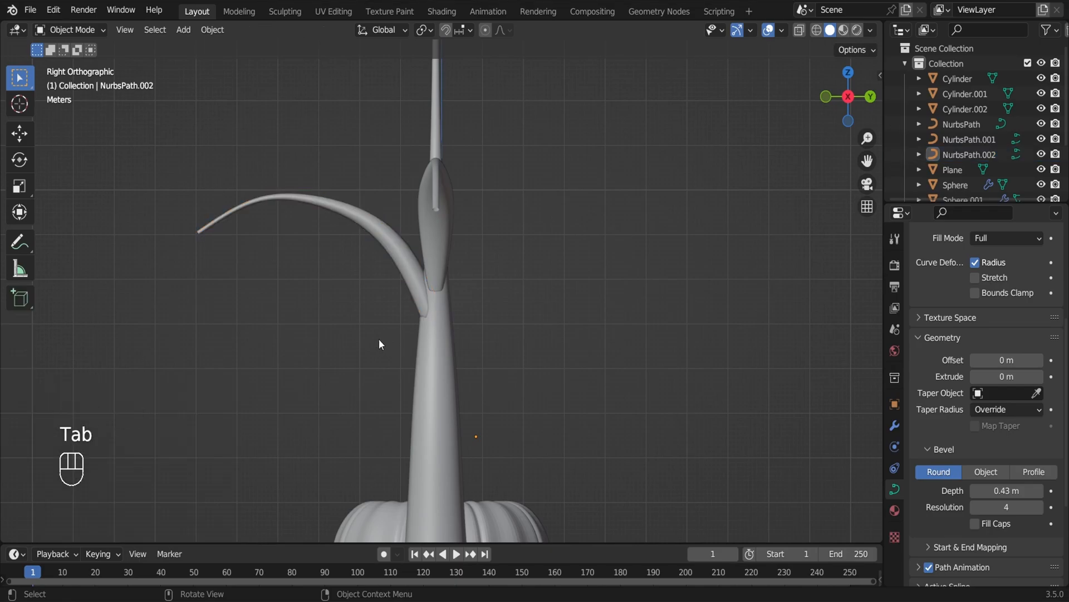
key(ctrl+s)
alt+drag(400, 297, 563, 296)
key(KP_1)
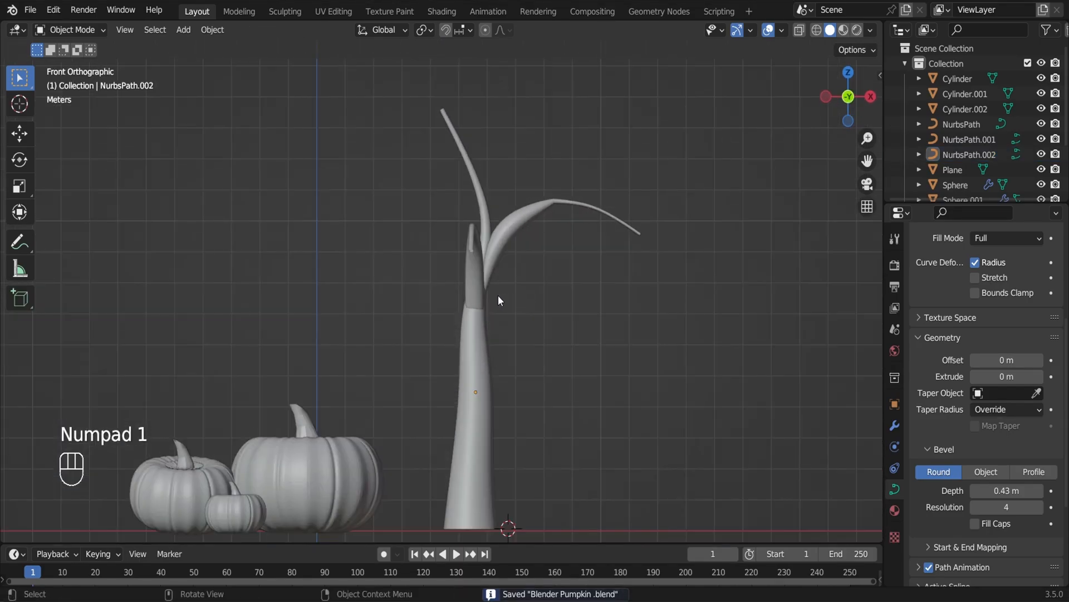
Duplicate the side branch on the tree's right side and rotate the copy -176° in top view
key(shift+d)
key(Escape)
key(KP_7)
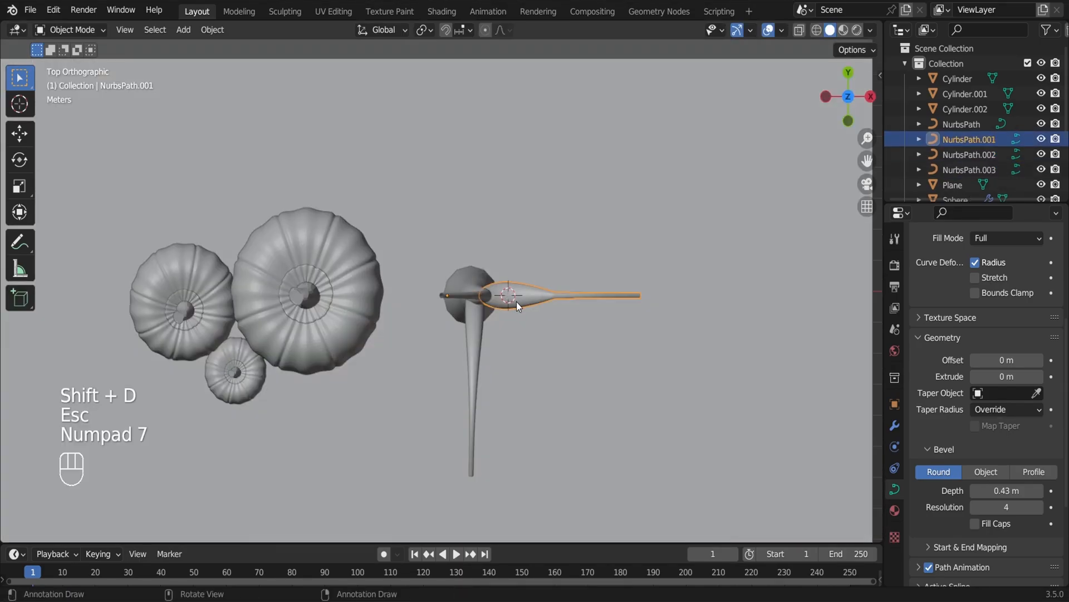
key(shift+d)
key(r)
click(309, 215)
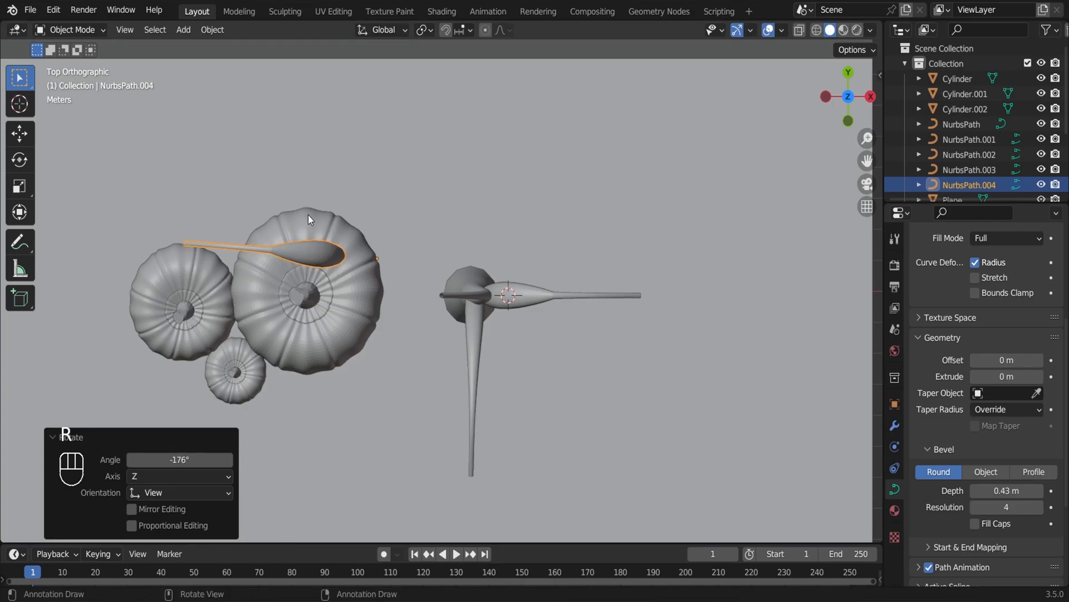
Move the rotated copy to the trunk's left side and lower it so its base meets the trunk
key(g)
click(458, 340)
alt+drag(458, 340, 582, 270)
click(582, 272)
click(480, 269)
key(g)
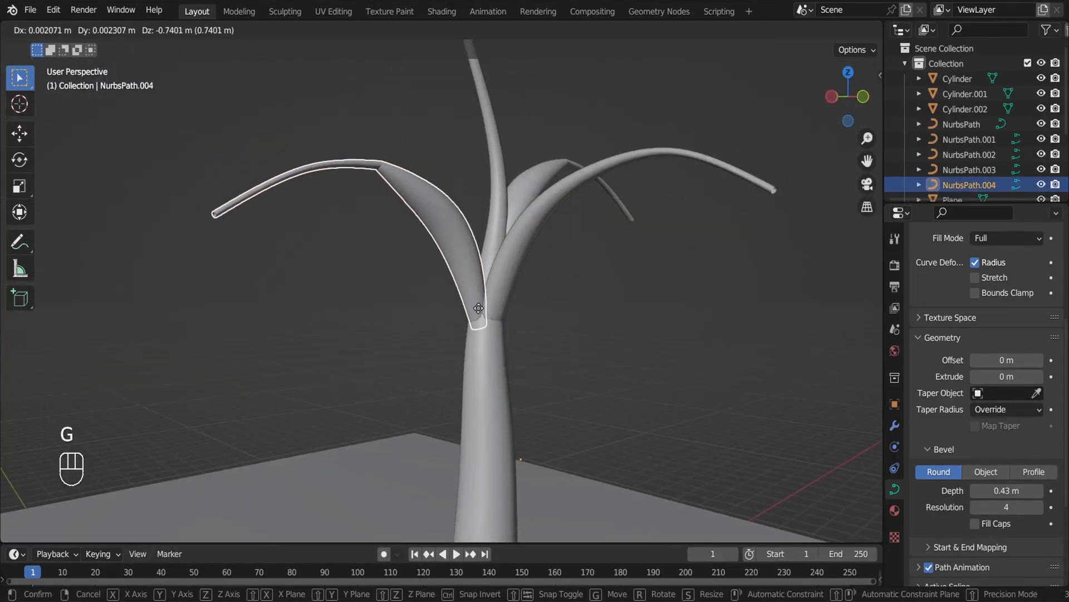
click(480, 353)
click(567, 320)
Duplicate the right side branch again and rotate the copy in top view to point toward the back
key(KP_1)
scroll(557, 320, down, 5)
key(KP_7)
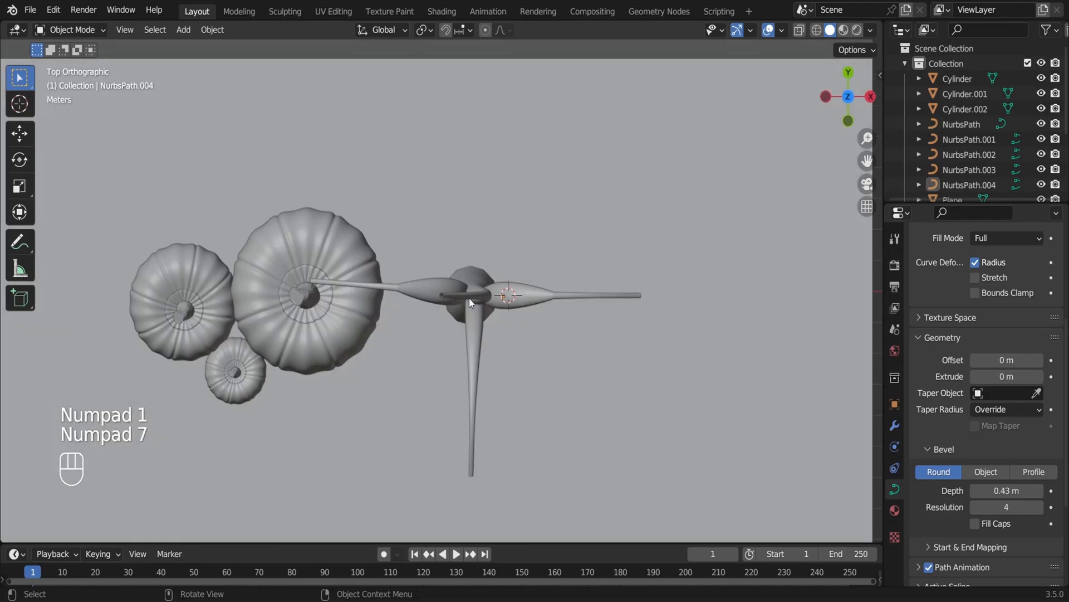
click(471, 300)
click(477, 321)
click(536, 294)
key(shift+d)
click(543, 266)
key(r)
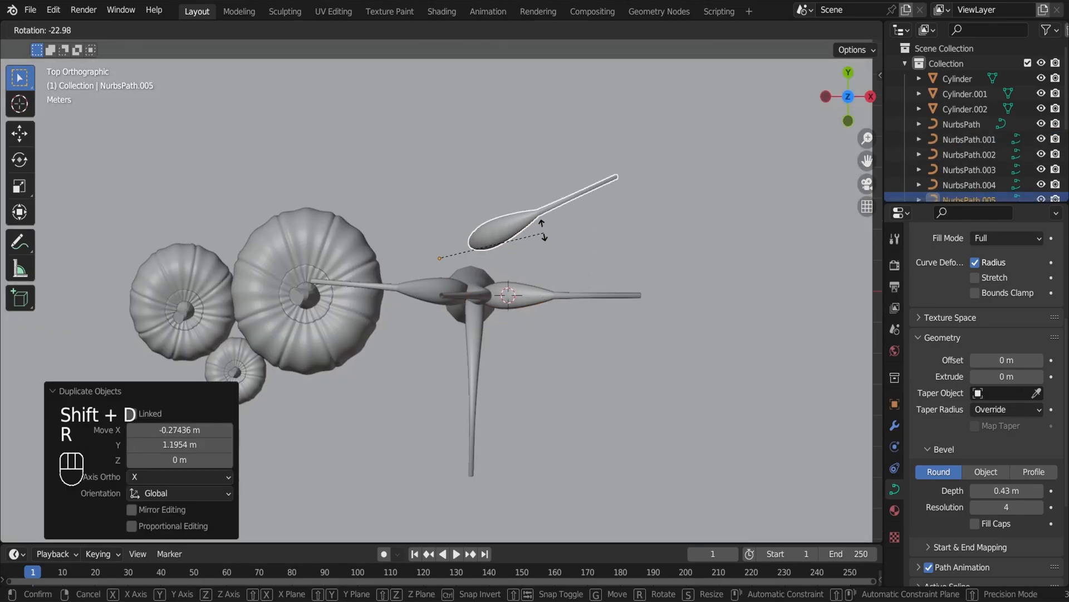
click(460, 179)
Move the back branch about 1.27 m in X and -1.86 m in Y, and fit its base to the trunk in side view
key(g)
click(496, 237)
key(KP_3)
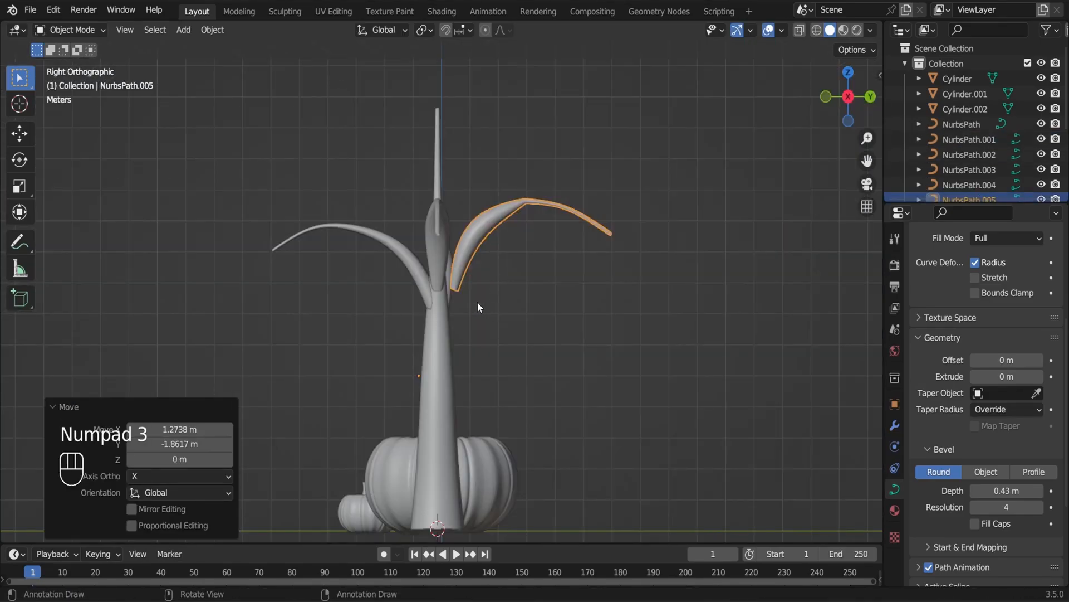
key(g)
alt+drag(436, 302, 506, 238)
click(504, 237)
Duplicate the left side branch about 0.39 m in X and 3.12 m higher
key(KP_1)
key(shift+d)
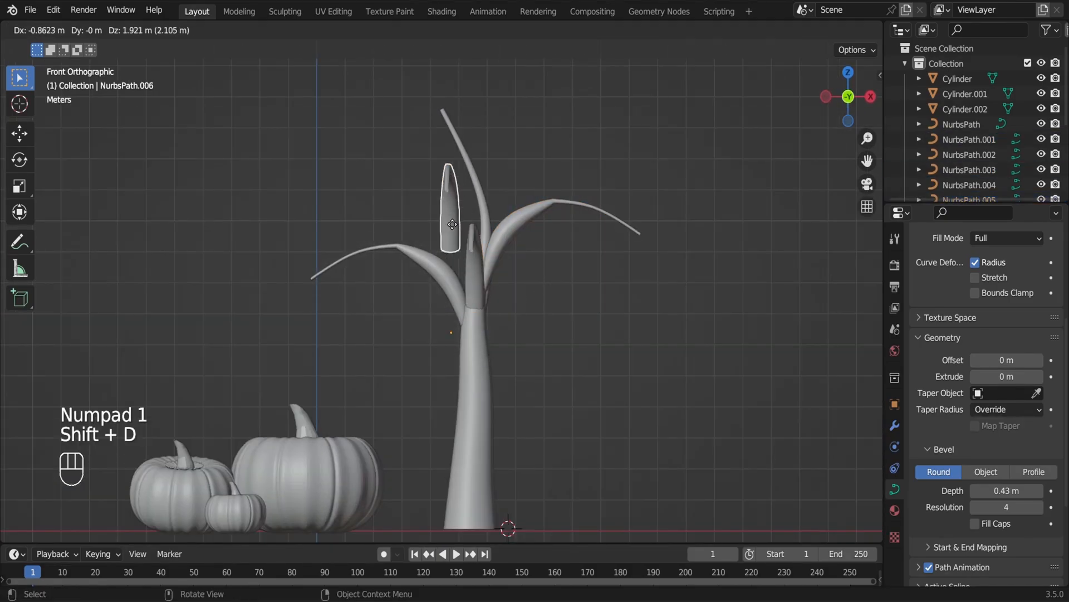
key(Escape)
click(453, 277)
key(shift+d)
click(455, 166)
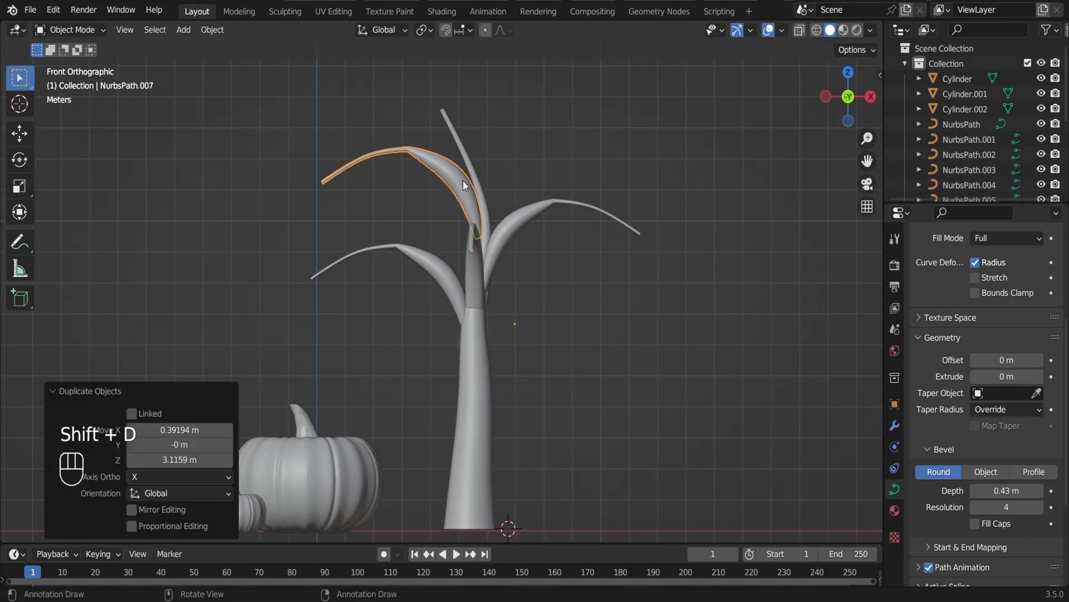
Scale the upper left copy down and move it so its base joins the upper trunk
key(s)
click(500, 270)
key(g)
click(492, 234)
click(506, 217)
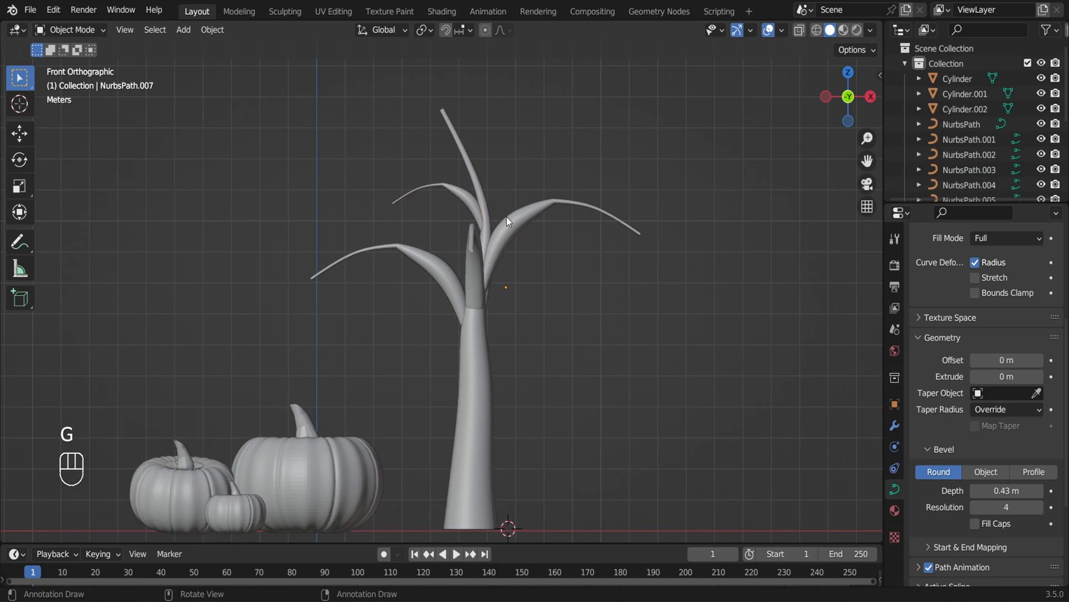
Duplicate the small upper branch and rotate the copy 160° in top view
click(471, 197)
key(shift+d)
key(Escape)
key(KP_7)
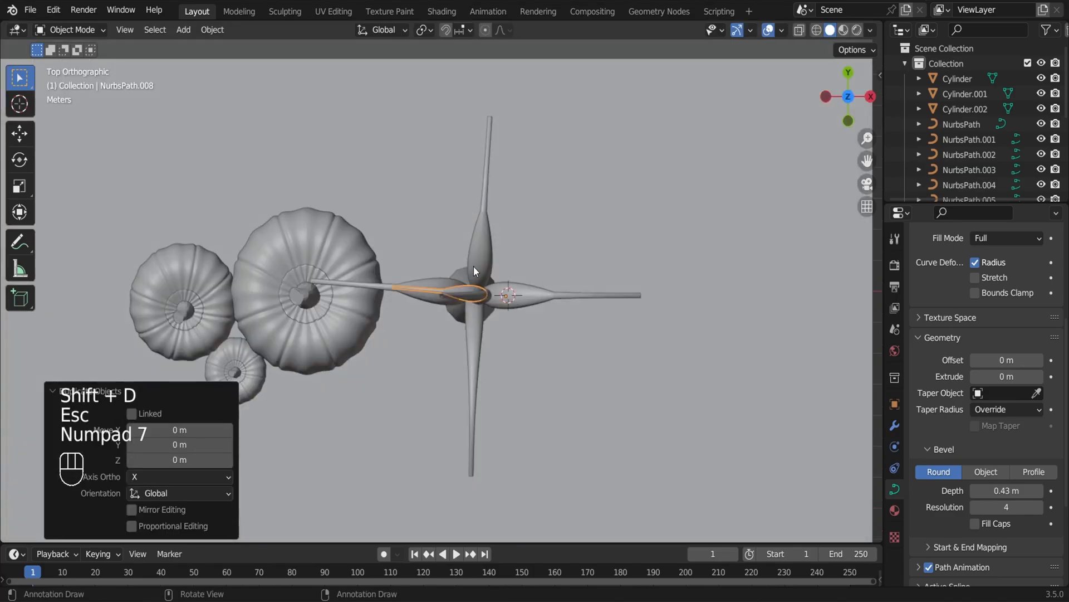
key(shift+d)
click(540, 243)
key(r)
click(611, 246)
Move the rotated small branch onto the trunk's right side, angle it further toward the back, and save the file
key(g)
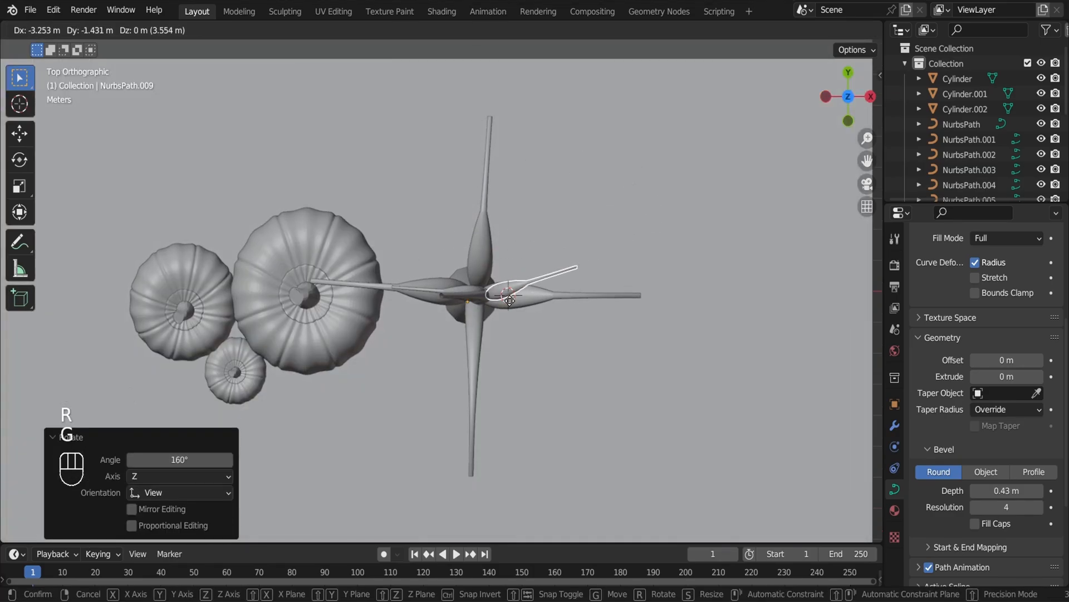
click(519, 292)
click(509, 302)
click(536, 282)
key(r)
click(546, 260)
click(517, 319)
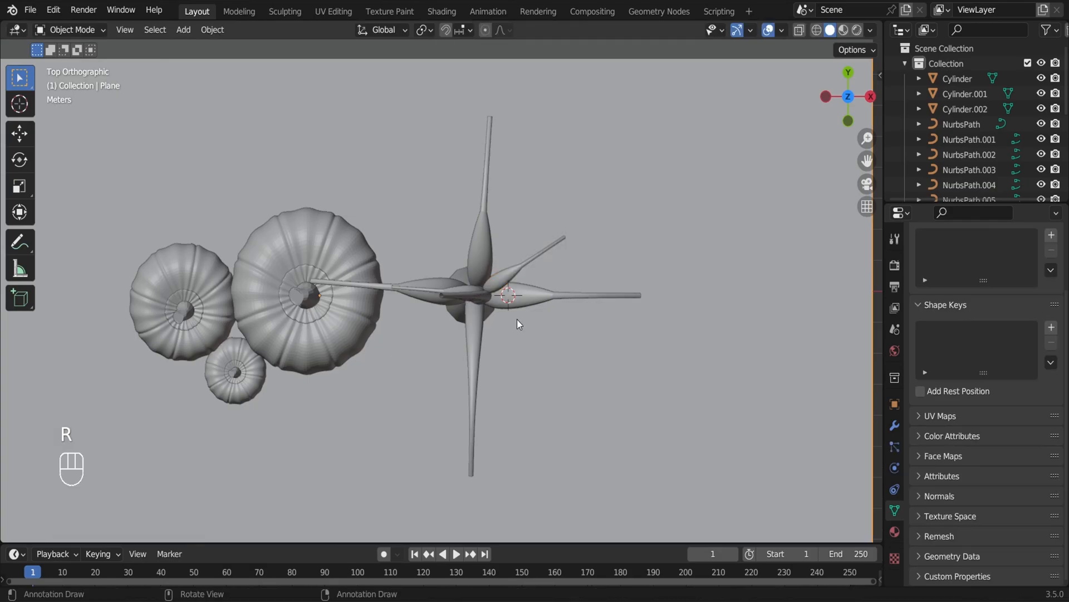
middle_drag(517, 319, 459, 184)
key(ctrl+s)
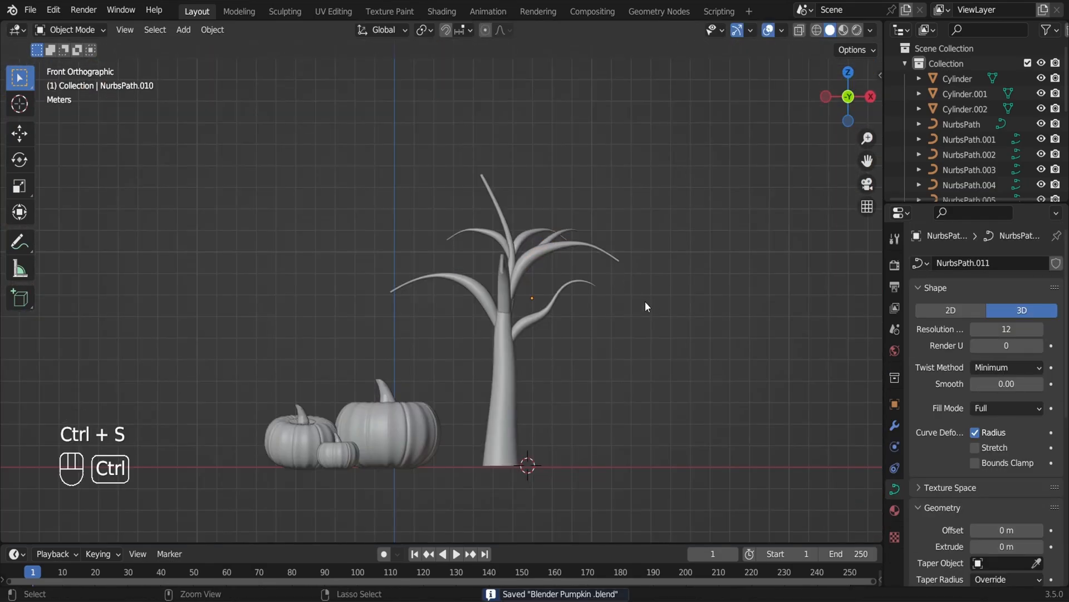
Scale the whole tree down and reposition it so its base sits on the ground plane
scroll(448, 378, up, 3)
drag(873, 157, 951, 35)
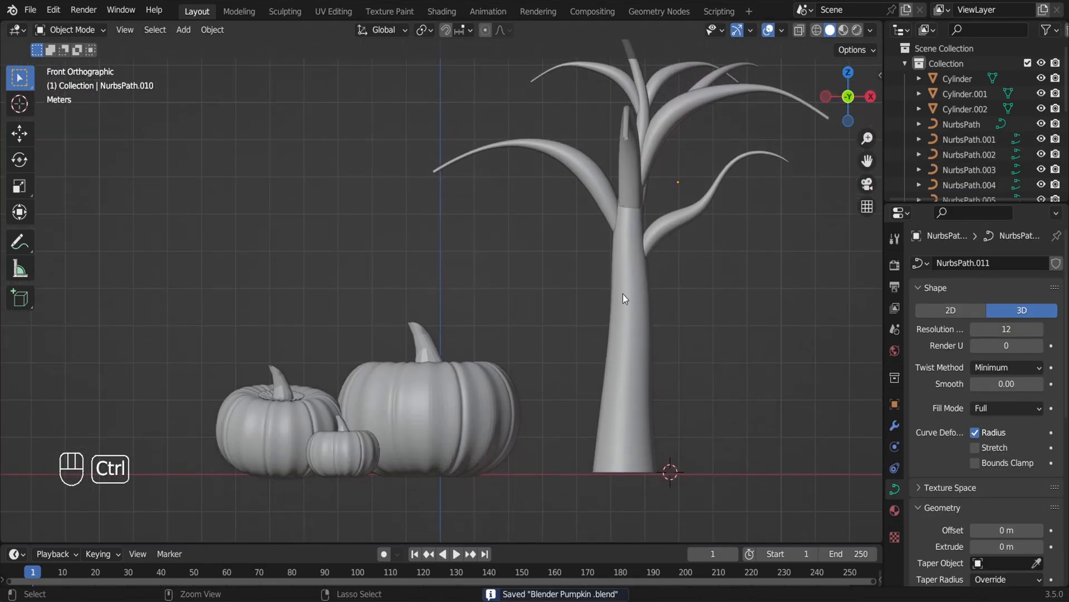
key(ctrl+s)
scroll(619, 344, up, 1)
scroll(615, 343, down, 2)
drag(722, 345, 559, 154)
key(s)
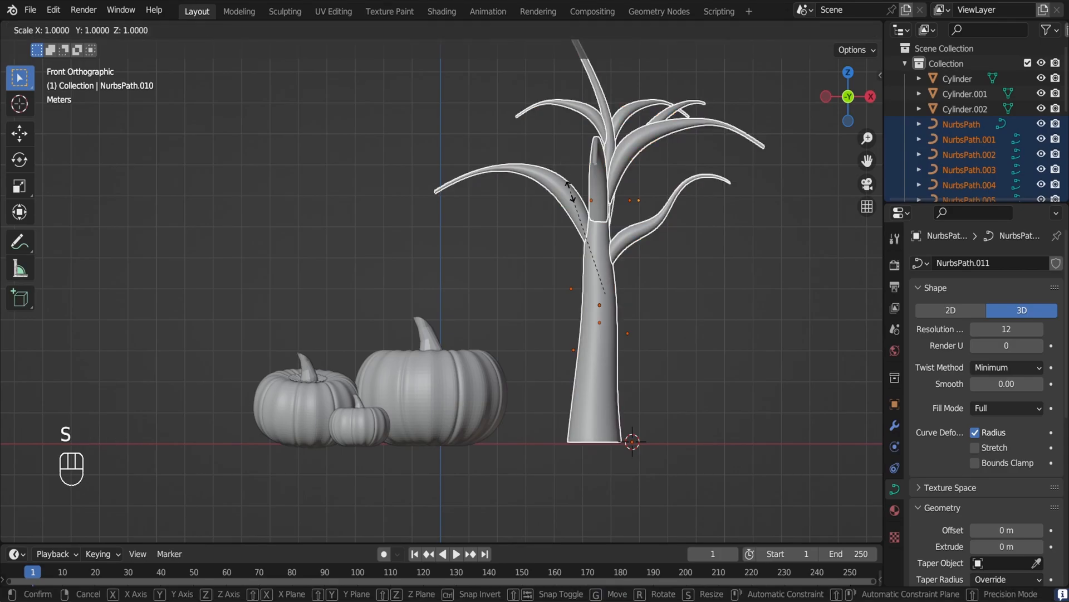
key(z)
click(568, 195)
key(g)
click(573, 246)
click(669, 297)
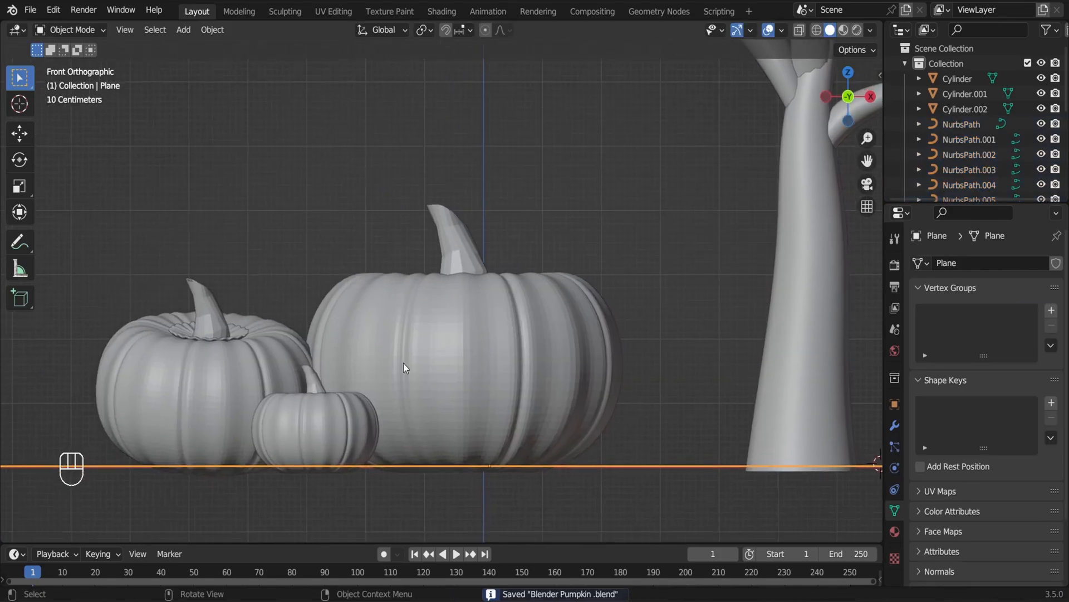
click(334, 415)
shift+click(312, 387)
drag(312, 390, 319, 394)
middle_drag(319, 394, 325, 400)
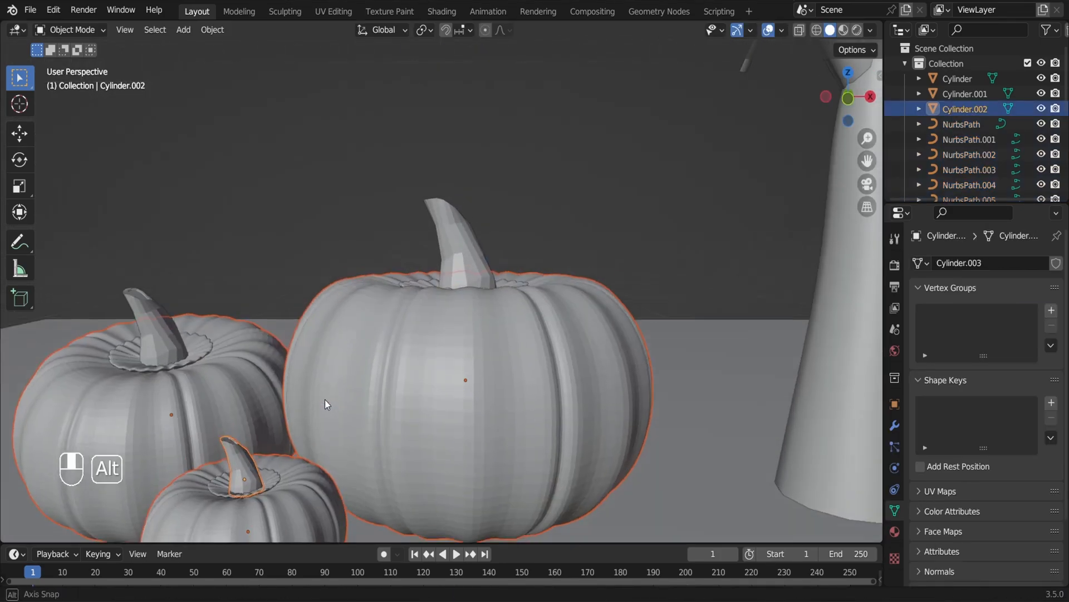
key(alt+a)
Duplicate the smallest pumpkin with its stem about 5.39 m in X and 5.66 m up, below the tree's left branch
shift+click(258, 486)
shift+click(291, 494)
scroll(318, 450, down, 4)
key(KP_1)
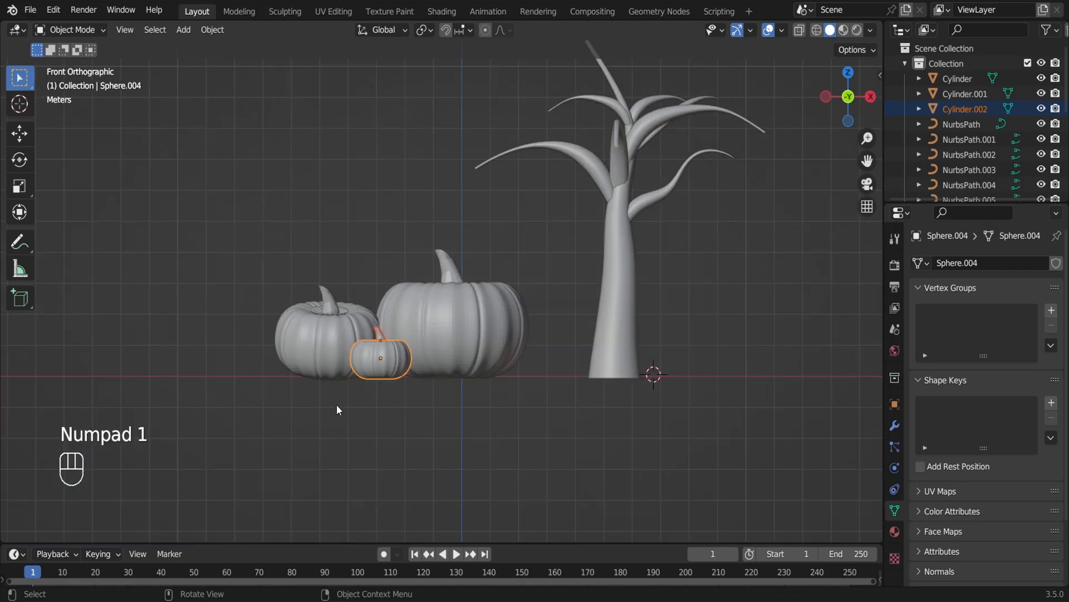
key(shift+d)
click(489, 234)
Move the copied pumpkin about 0.35 m in X and -0.32 m in Z, and save the file
scroll(486, 220, up, 5)
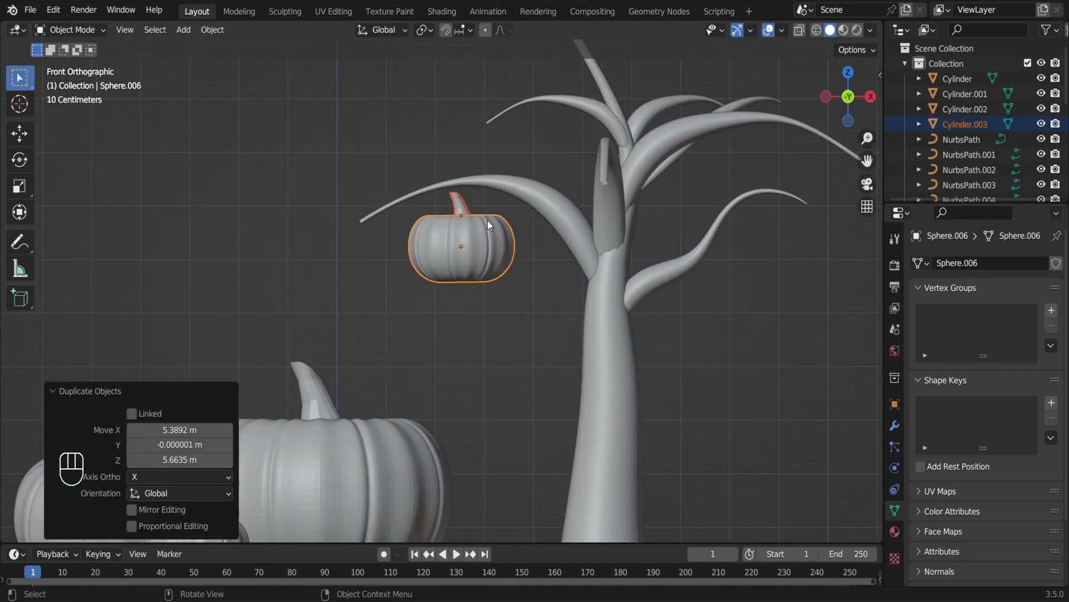
key(g)
click(506, 243)
key(ctrl+s)
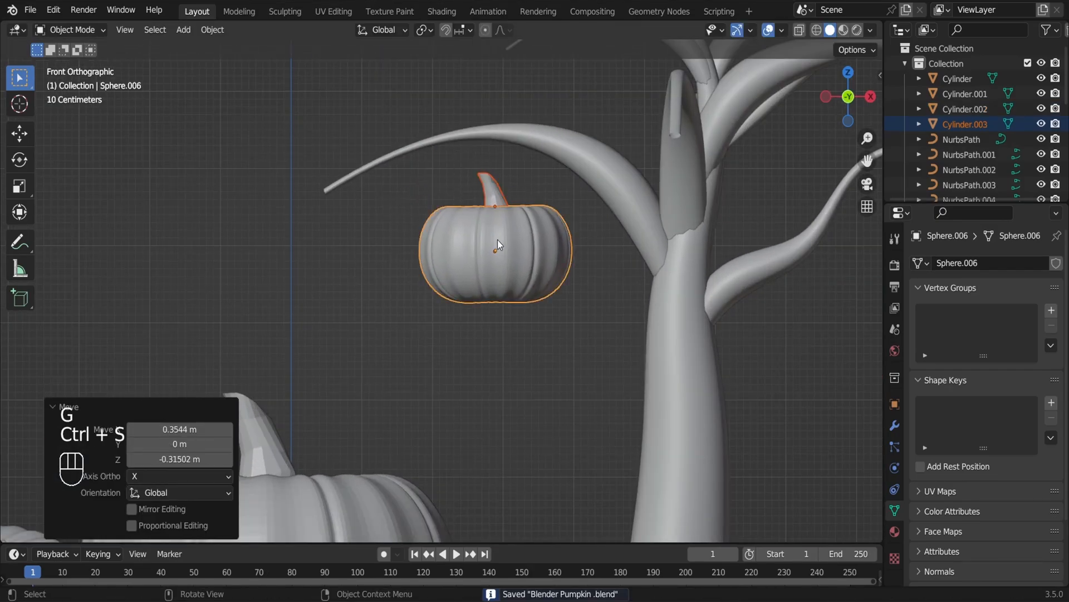
click(384, 322)
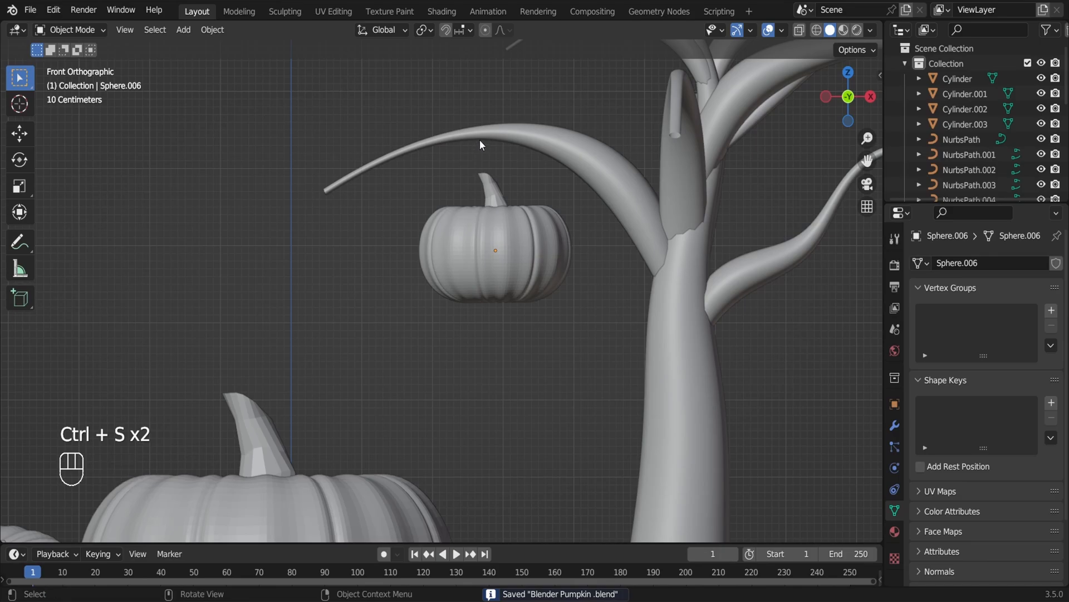
Add a path curve at the left branch and bend it over the branch and down to the copied pumpkin's stem
key(shift+a)
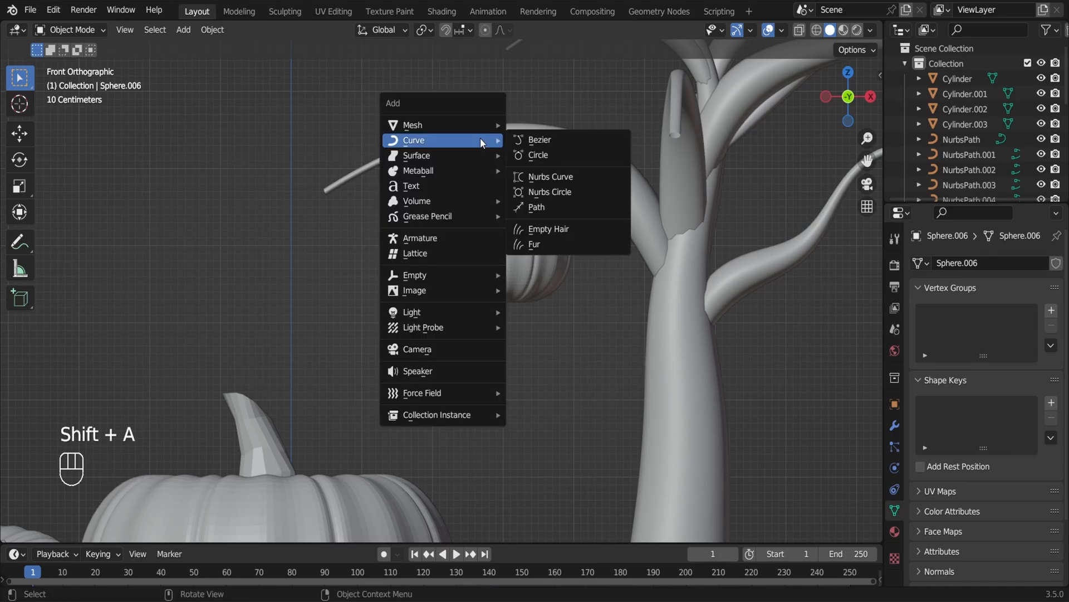
click(551, 207)
key(Tab)
key(g)
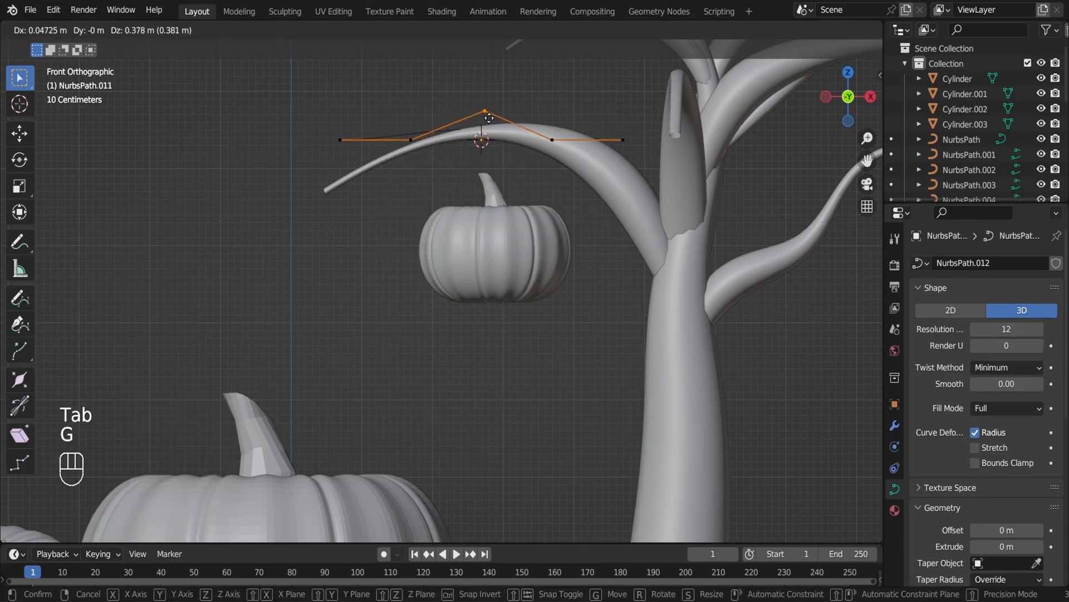
key(g)
key(g)
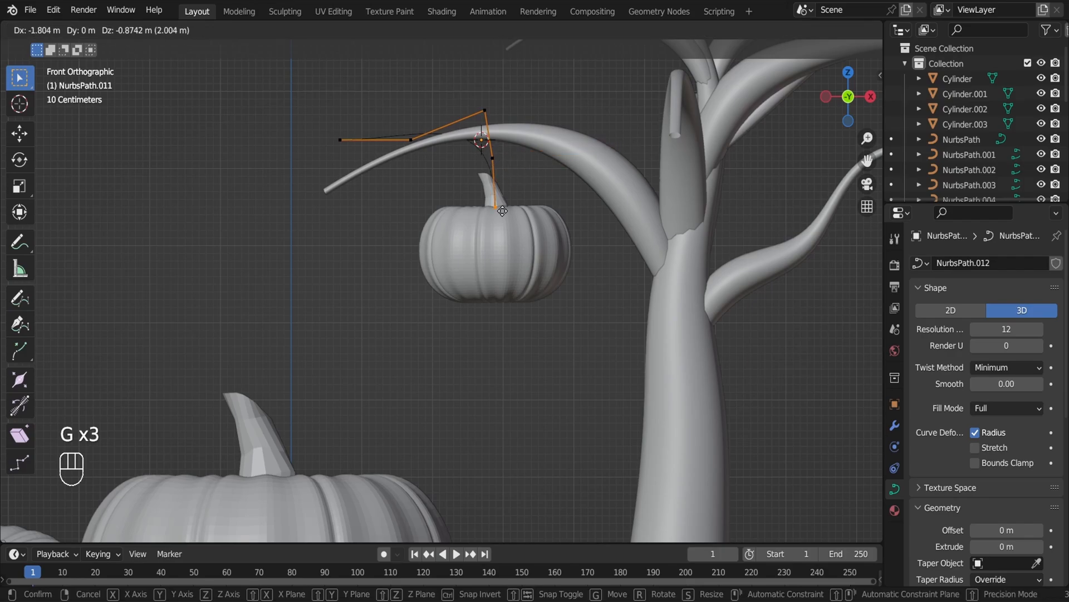
click(502, 211)
Turn on X-ray display in the right side view and return the path to object mode
alt+drag(502, 211, 438, 233)
key(KP_3)
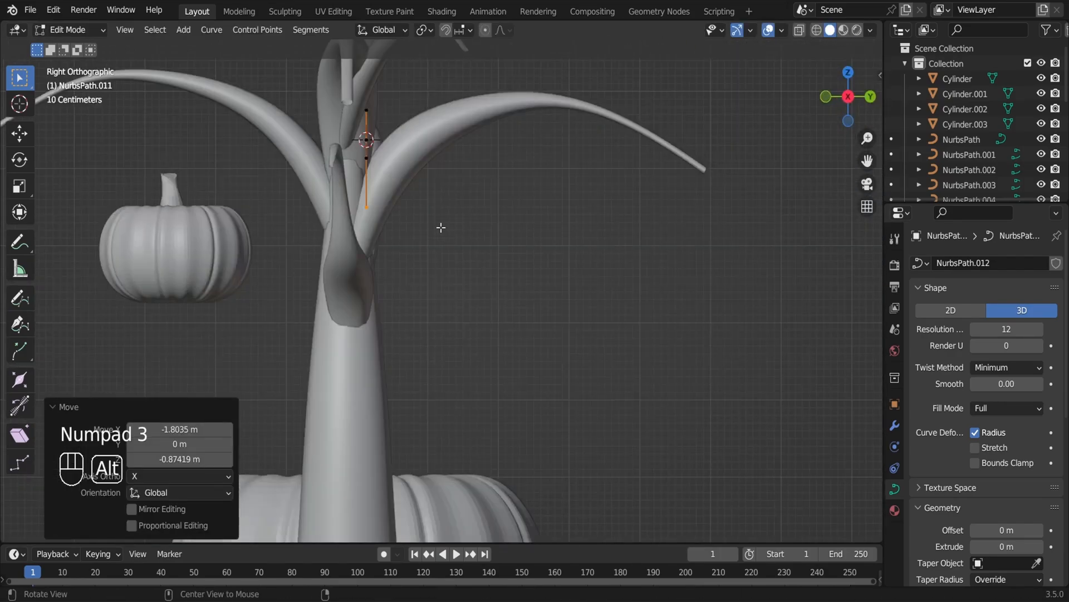
key(alt+z)
alt+shift+drag(608, 219, 673, 220)
key(Tab)
key(r)
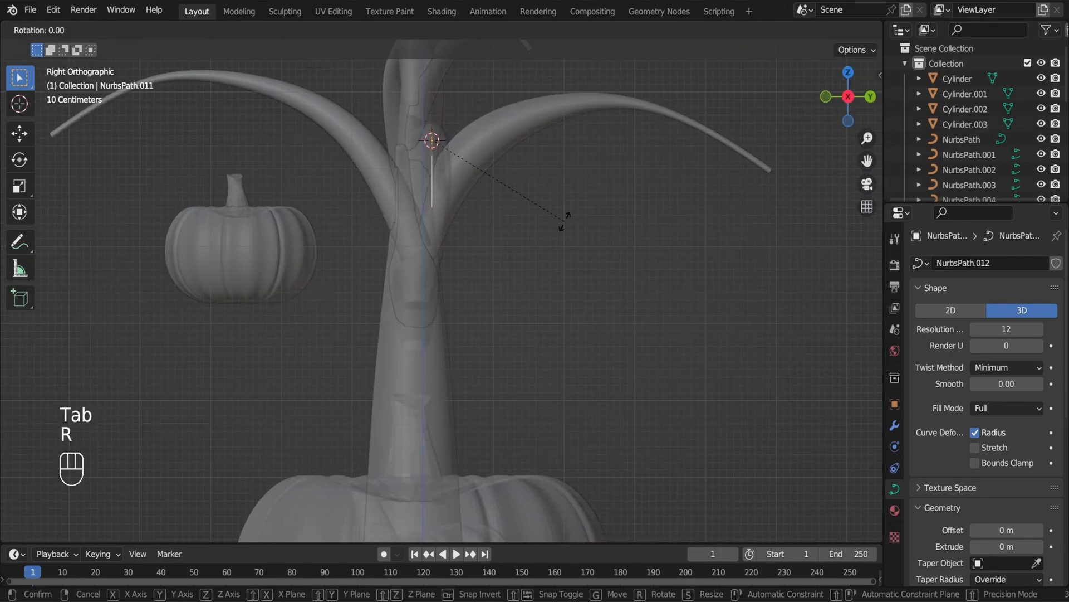
key(Escape)
Rotate the path in top view to run across the branch, and move it about -0.20 m in X and -1.02 m in Y
key(KP_7)
key(r)
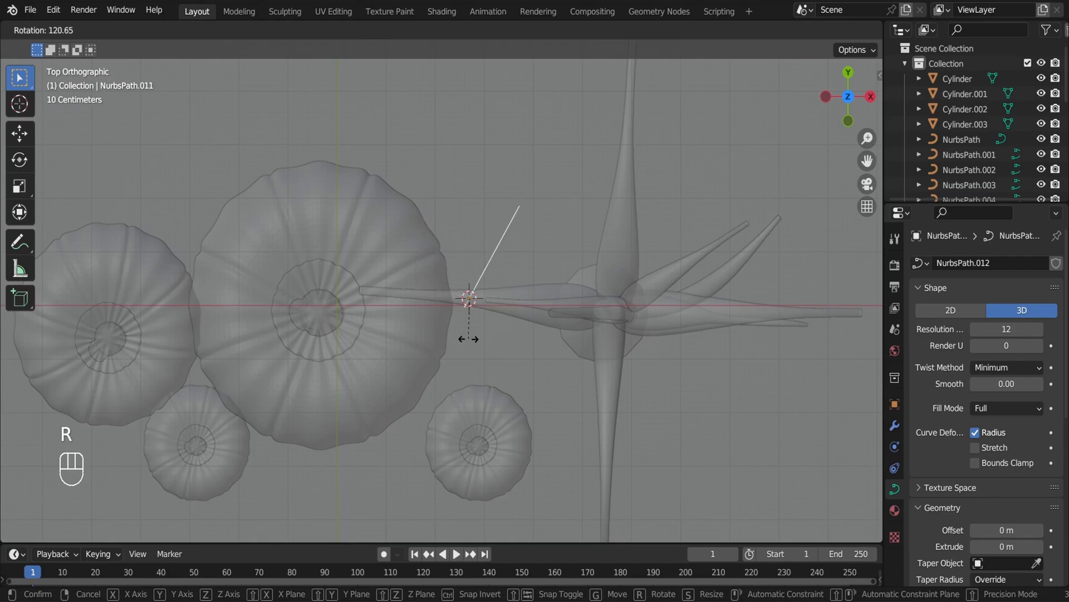
click(489, 341)
key(g)
click(477, 384)
In right side view, reshape the path into an arch by lowering its right end point and moving the neighbouring point up and right
key(KP_3)
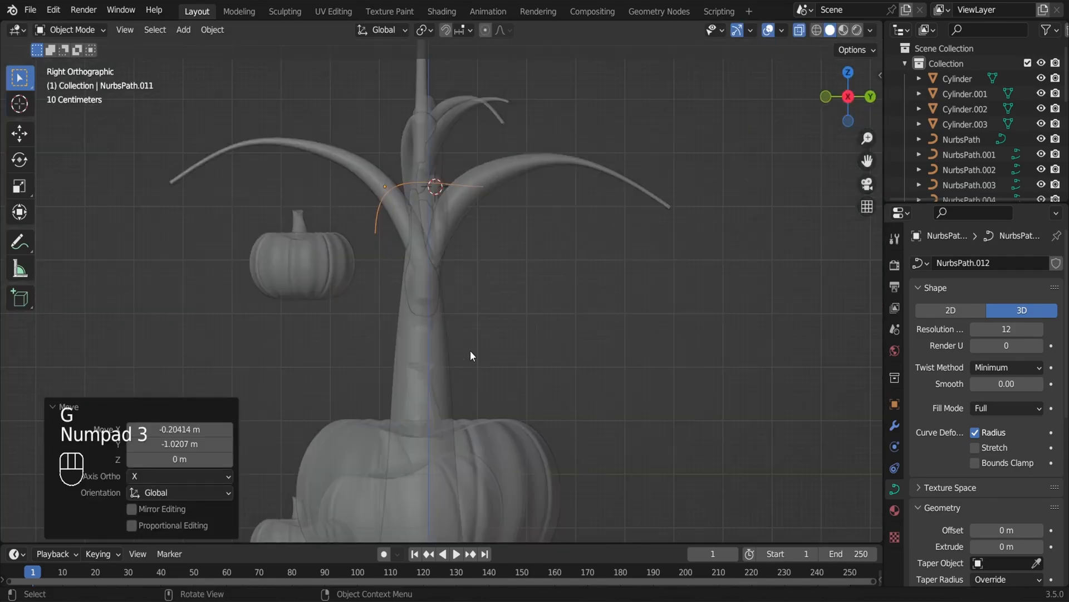
key(Tab)
scroll(483, 251, up, 3)
click(516, 113)
key(g)
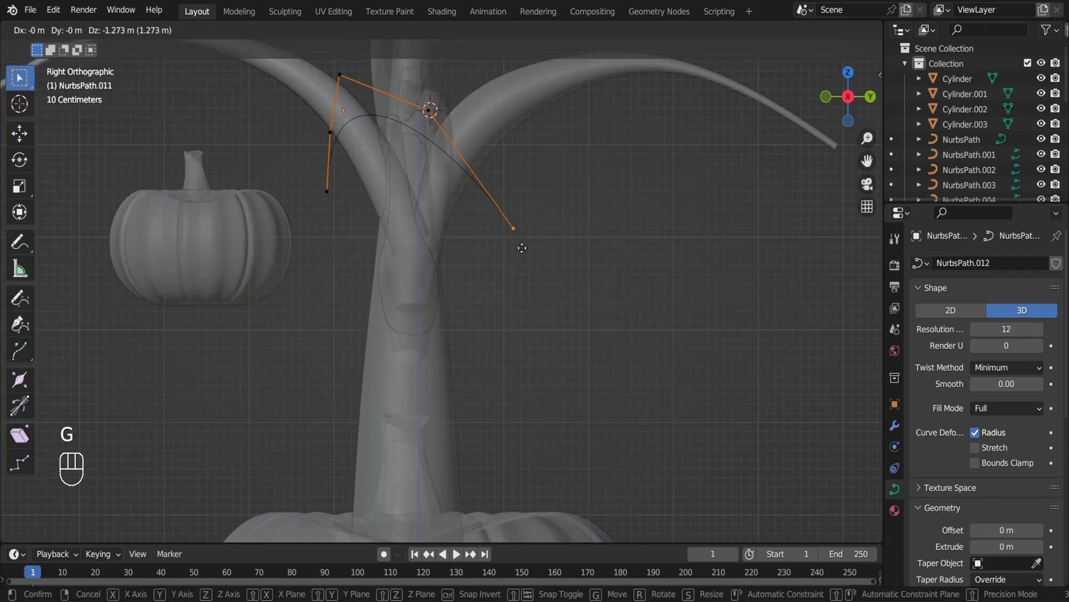
click(461, 168)
key(g)
click(399, 122)
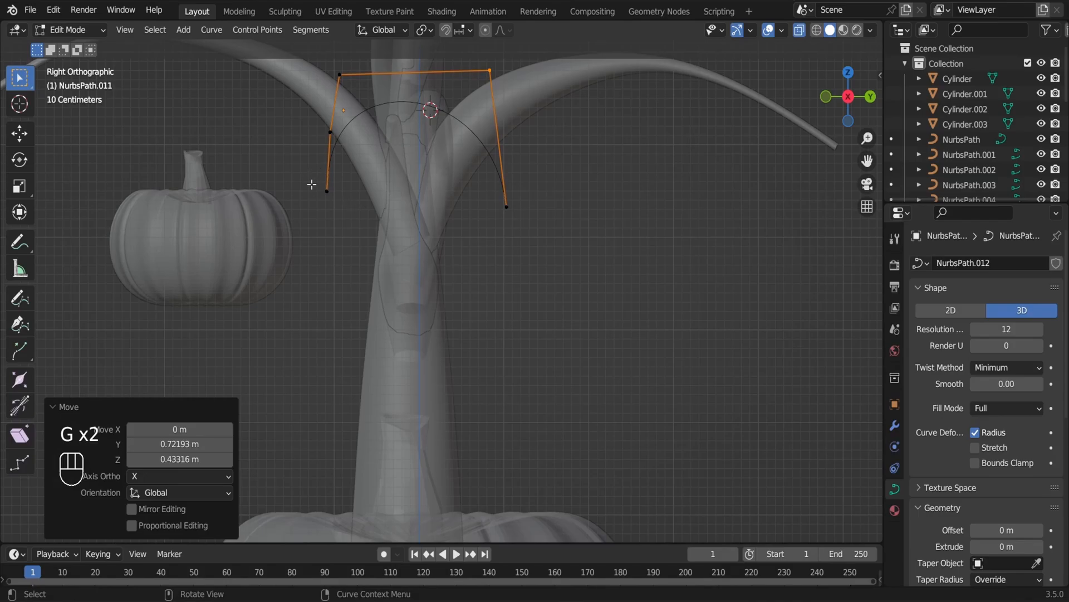
Move the path's three left control points inward and slightly down to narrow the arch on that side
drag(312, 185, 335, 205)
key(g)
click(361, 241)
drag(317, 117, 373, 173)
key(g)
click(410, 195)
drag(328, 64, 398, 116)
key(g)
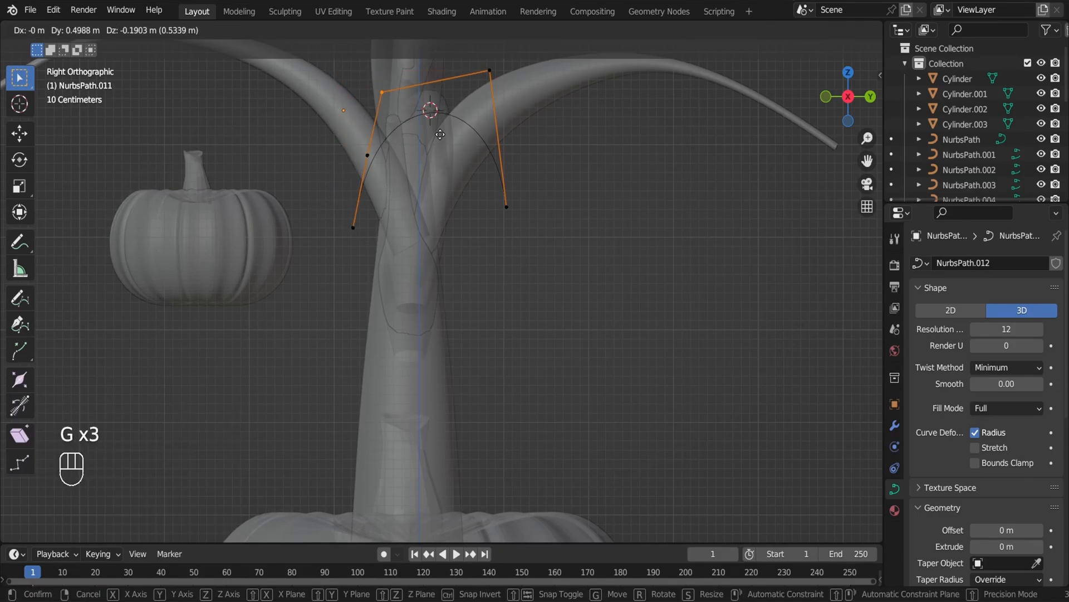
click(441, 146)
Move the arch's two right control points inward, shifting the lower end about -0.58 m in Y and -0.26 m in Z
drag(468, 60, 508, 111)
key(g)
click(481, 150)
drag(483, 181, 522, 227)
key(g)
click(473, 253)
Lower both bottom ends of the arch and bring them closer together, and return the path to object mode
drag(337, 202, 362, 243)
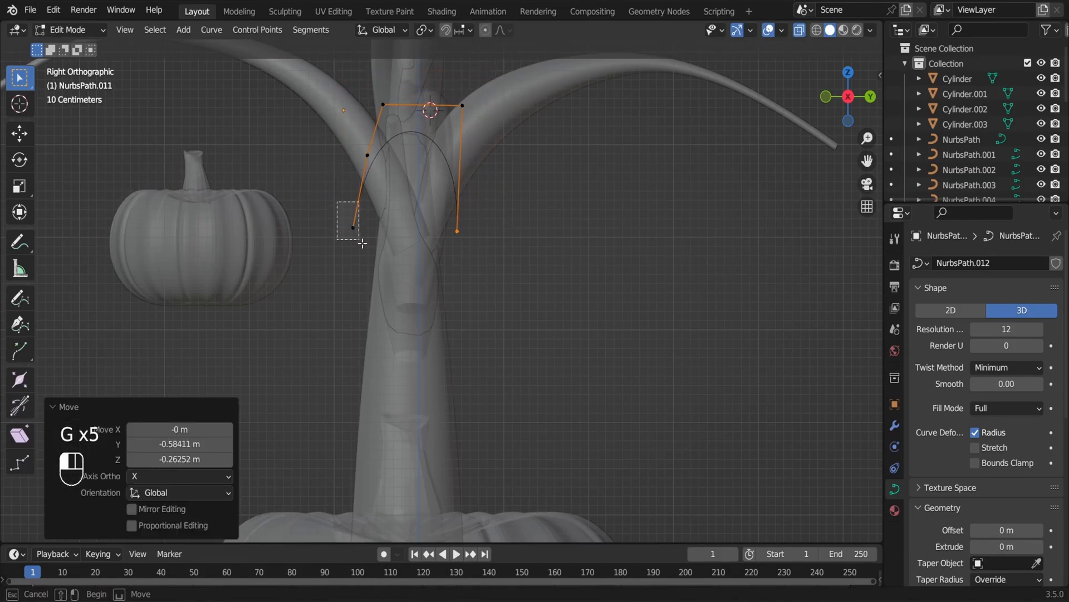
key(g)
click(390, 282)
drag(441, 211, 477, 260)
key(g)
click(454, 295)
drag(373, 258, 388, 280)
key(g)
click(403, 302)
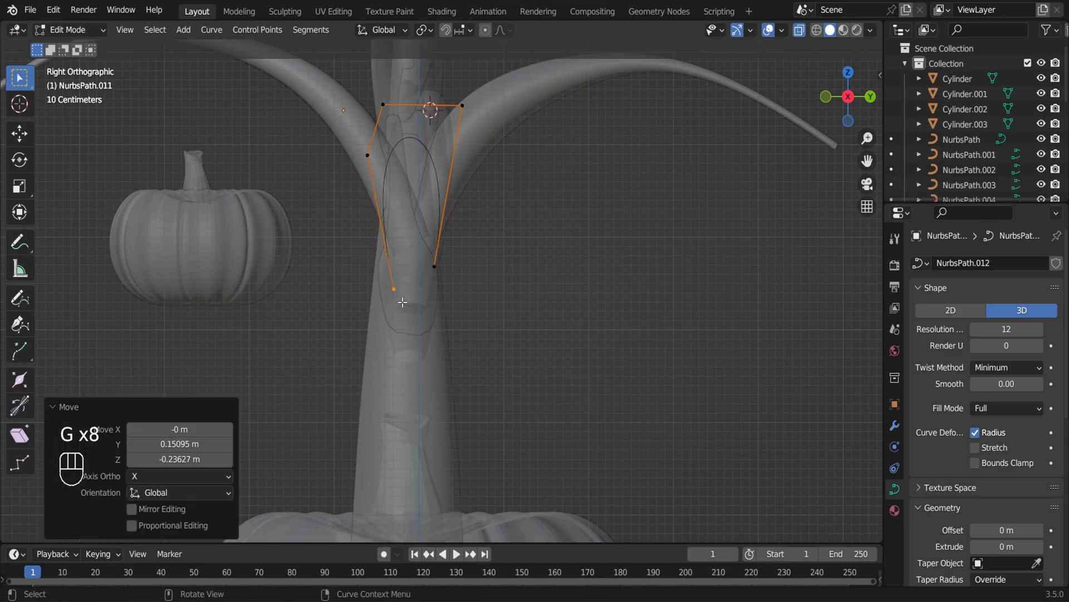
key(g)
key(Tab)
Move the path about 0.21 m in Y and 0.63 m in Z over the branch, with 0.05 m bevel depth and filled caps
middle_drag(439, 304, 503, 293)
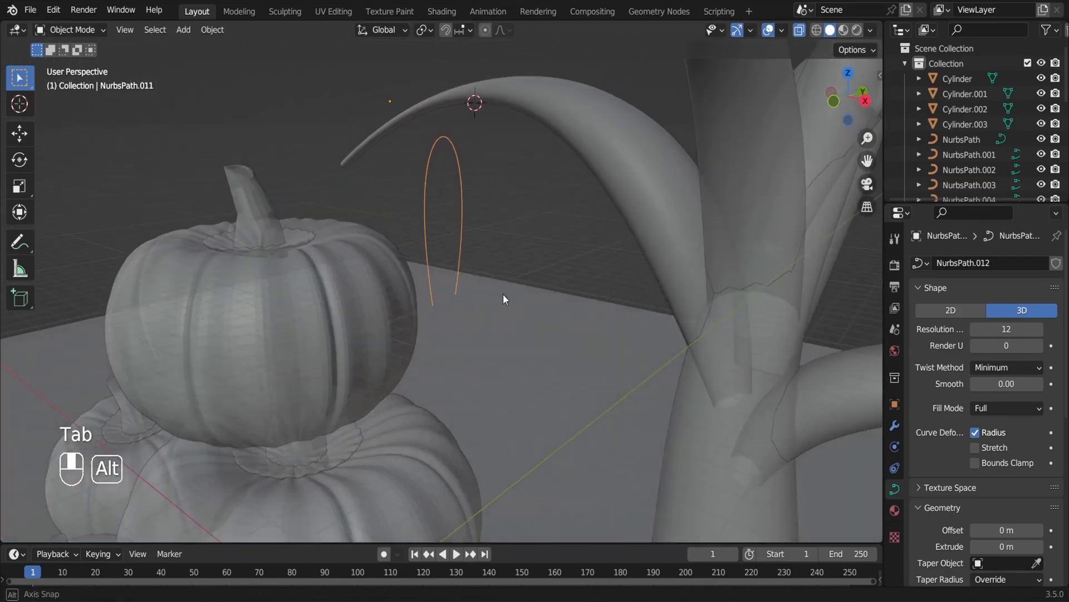
key(g)
click(500, 211)
scroll(964, 530, down, 5)
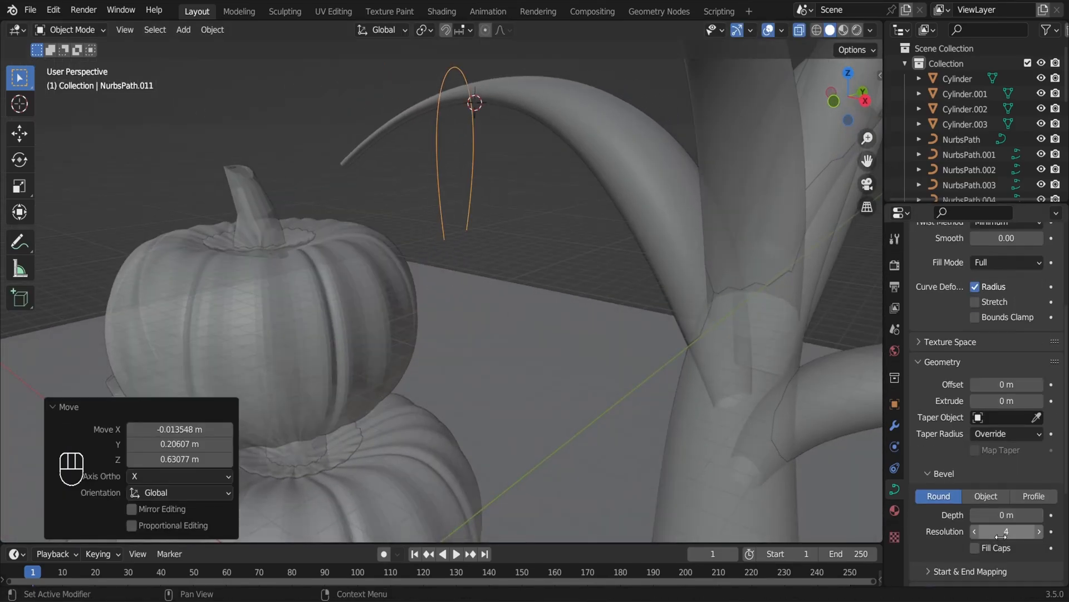
mouse_move(1003, 515)
mouse_down()
mouse_move(1022, 515)
mouse_move(1009, 515)
mouse_up()
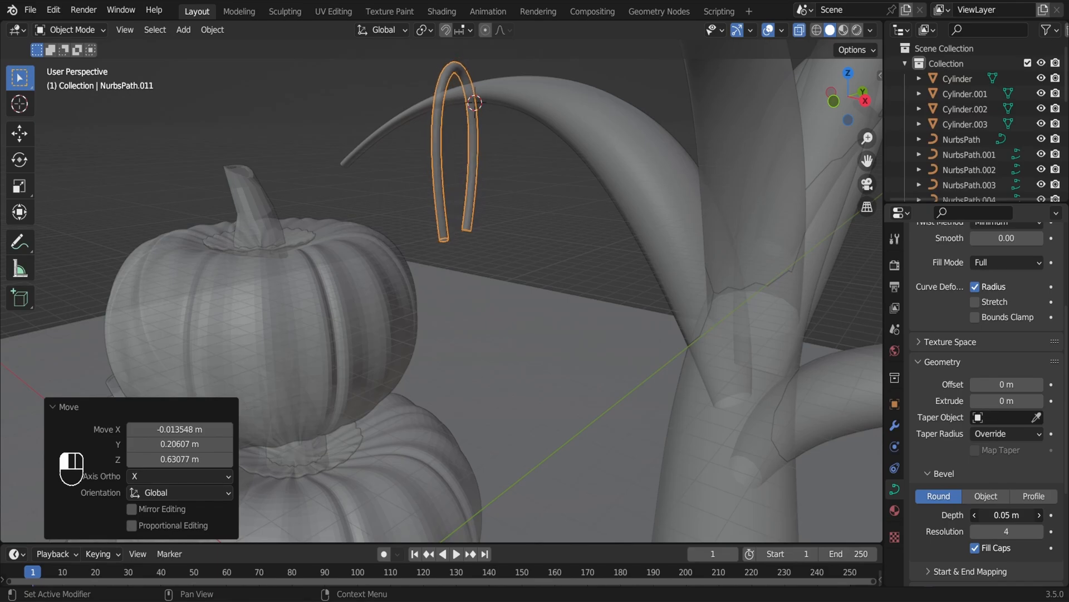
Pull the rope's two bottom end points together so they meet, leave edit mode, and save the file
key(Tab)
key(g)
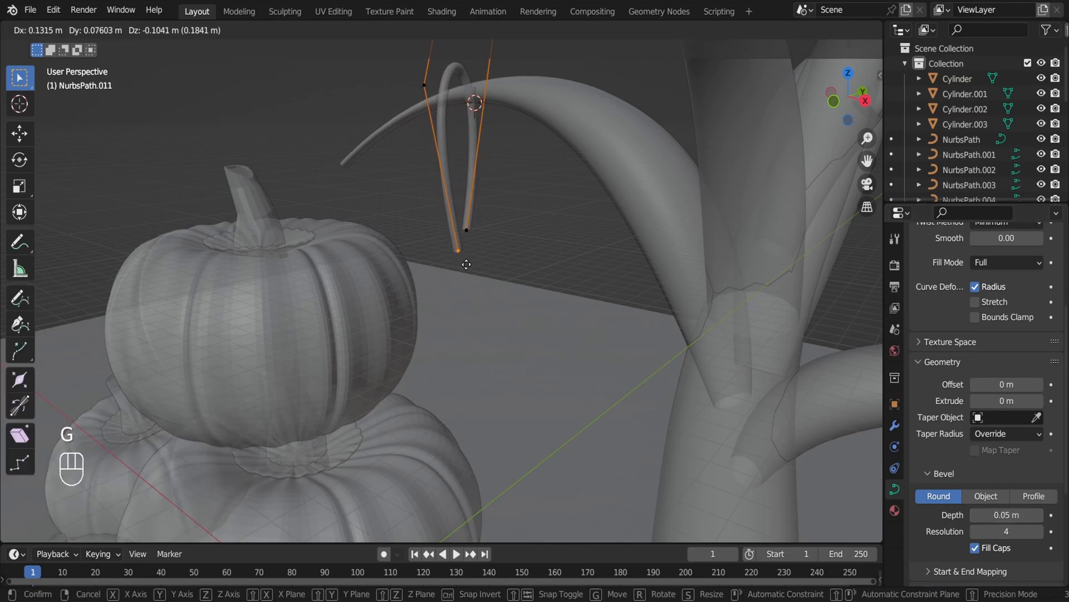
click(466, 262)
click(467, 230)
key(g)
click(471, 256)
key(Tab)
key(ctrl+s)
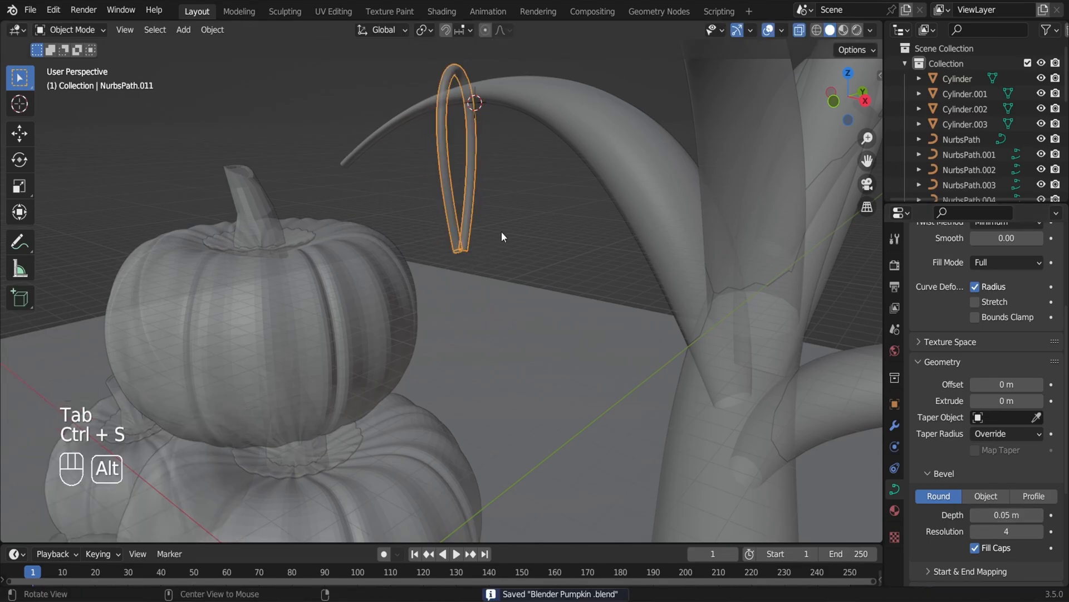
Turn off X-ray and, in front view, move the hanging pumpkin with its stem about -0.36 m in X and -0.34 m in Z
key(alt+z)
key(KP_1)
click(490, 249)
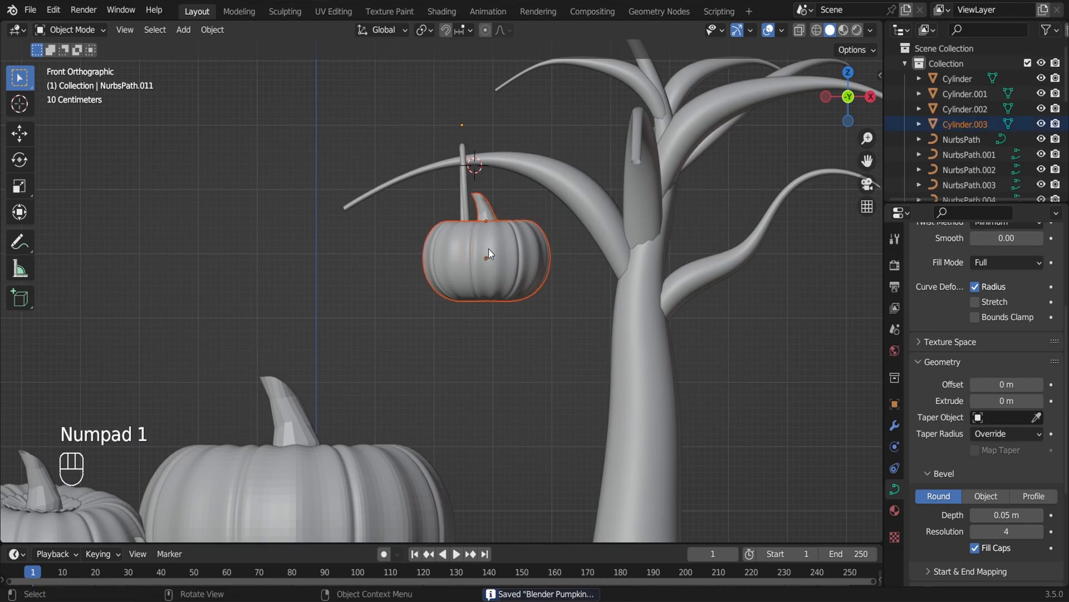
key(g)
click(469, 269)
Align the pumpkin under the rope in right side view and fine-tune its position so the rope reaches the stem's base
key(KP_3)
key(g)
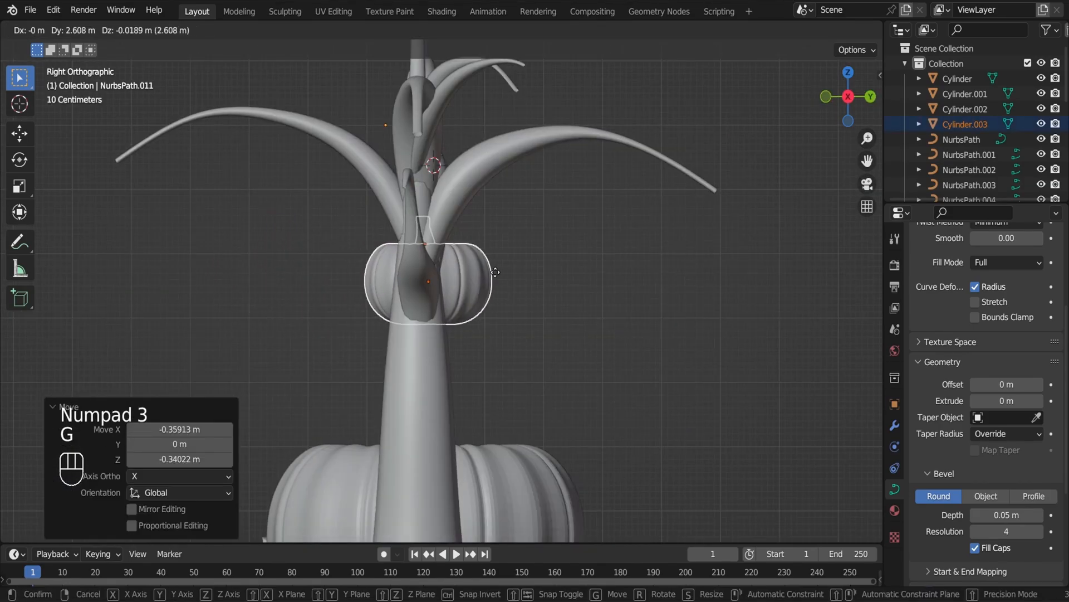
click(503, 272)
alt+drag(393, 273, 473, 166)
scroll(456, 265, up, 4)
key(g)
click(505, 237)
key(g)
click(536, 256)
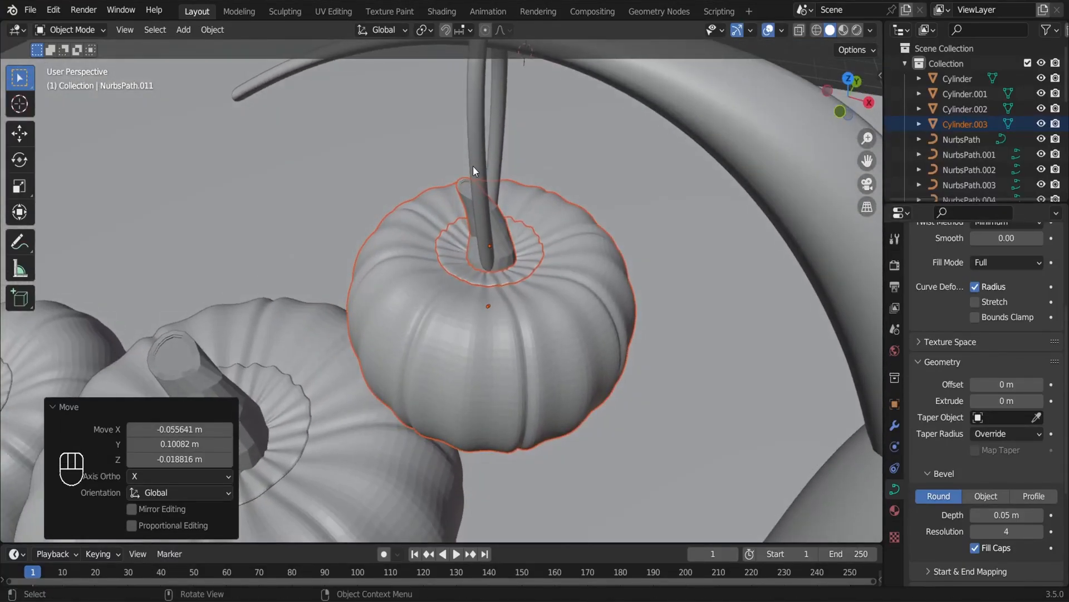
Reduce the rope's bevel depth to 0.02 m and save the file
click(472, 165)
click(977, 519)
click(977, 519)
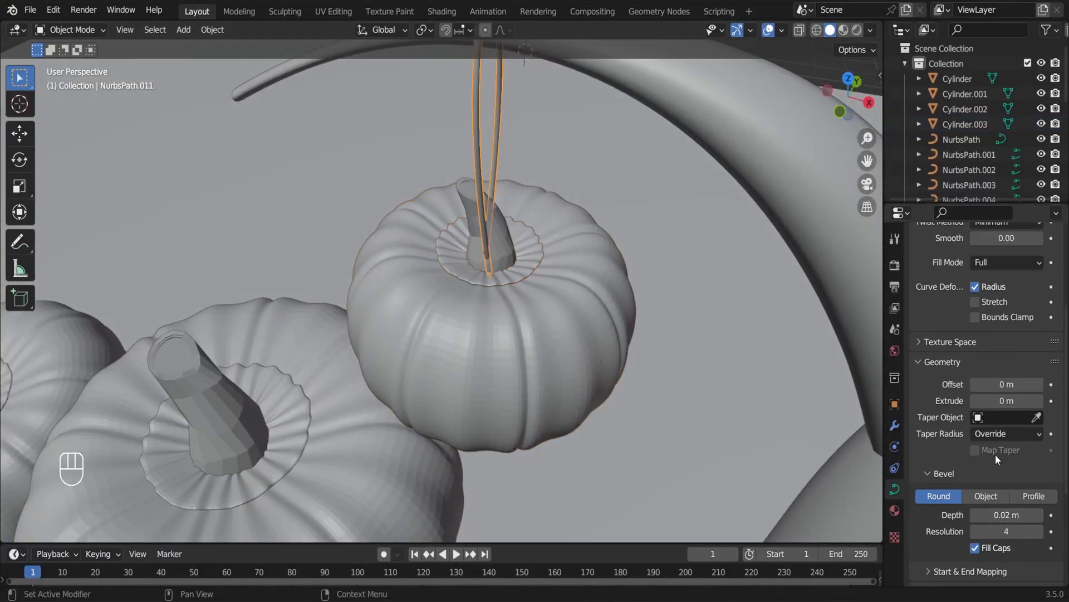
click(604, 324)
key(ctrl+s)
Select the hanging pumpkin's body and stem and adjust their position beneath the rope in front view
scroll(524, 319, down, 5)
key(KP_1)
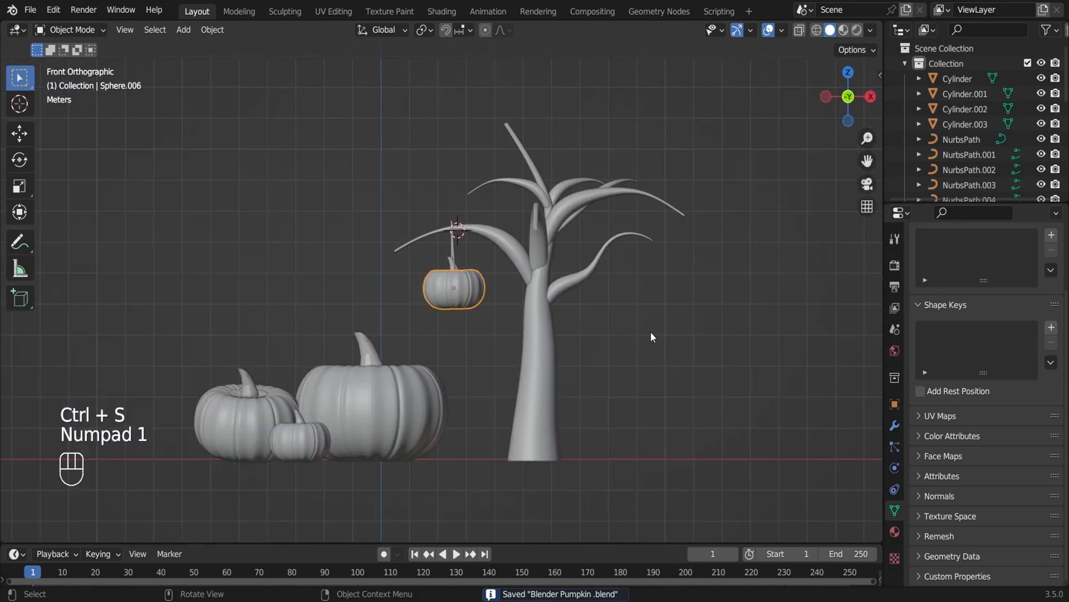
click(650, 332)
scroll(473, 255, up, 4)
click(479, 253)
shift+click(462, 233)
mouse_move(462, 236)
alt+mouse_down()
mouse_move(470, 276)
mouse_move(470, 245)
alt+mouse_up()
key(KP_1)
key(g)
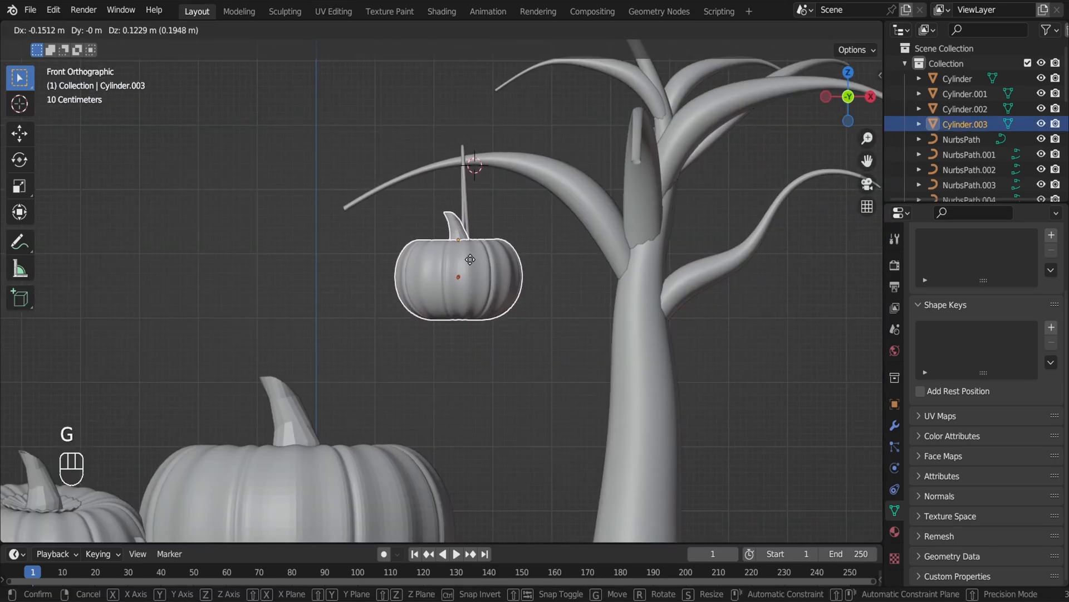
click(483, 279)
Duplicate the hanging pumpkin with its stem and rope, scale the copy to 0.535, and place it at the tree's lower right branch
middle_drag(483, 324, 338, 310)
key(KP_1)
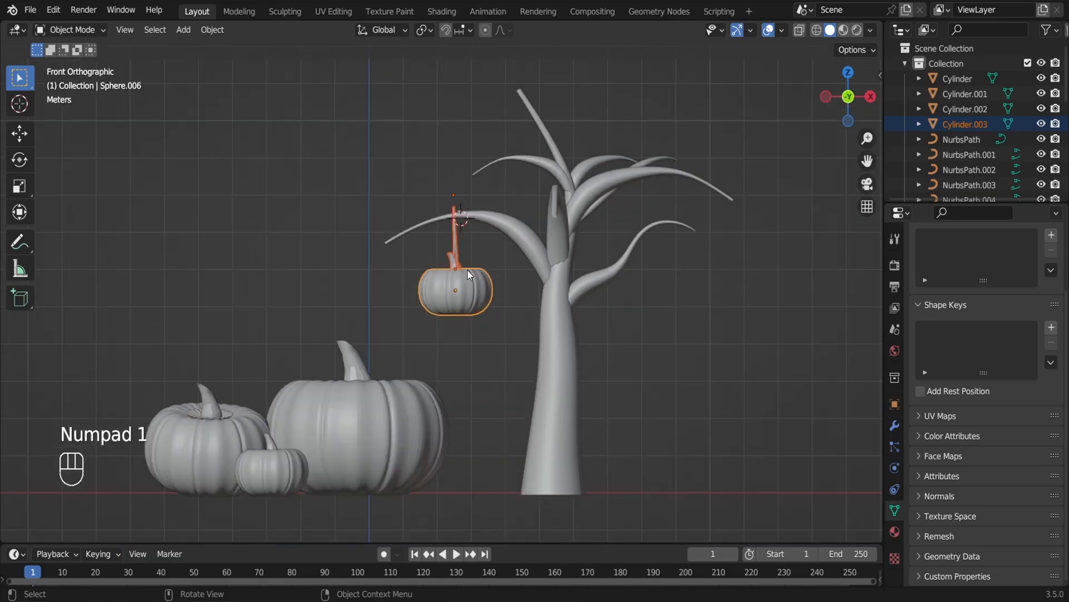
key(shift+d)
click(677, 332)
key(s)
click(668, 312)
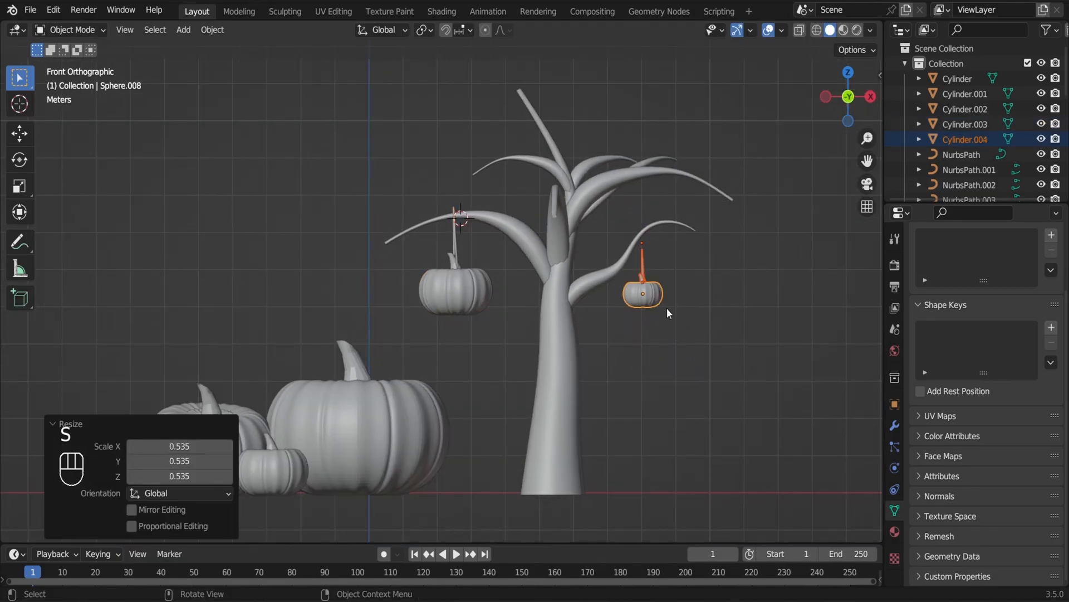
key(g)
click(666, 254)
Fine-tune the small pumpkin's position in perspective and right side views so its rope loops over the right branch
alt+drag(666, 253, 693, 257)
alt+middle_drag(693, 257, 623, 278)
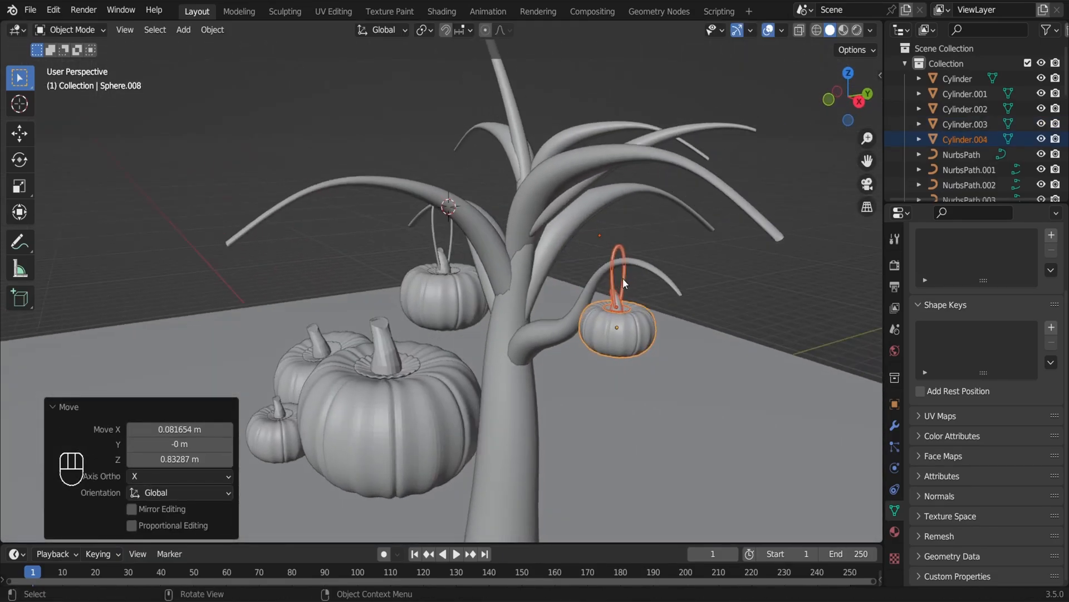
scroll(623, 279, up, 4)
drag(867, 161, 672, 135)
key(g)
click(663, 223)
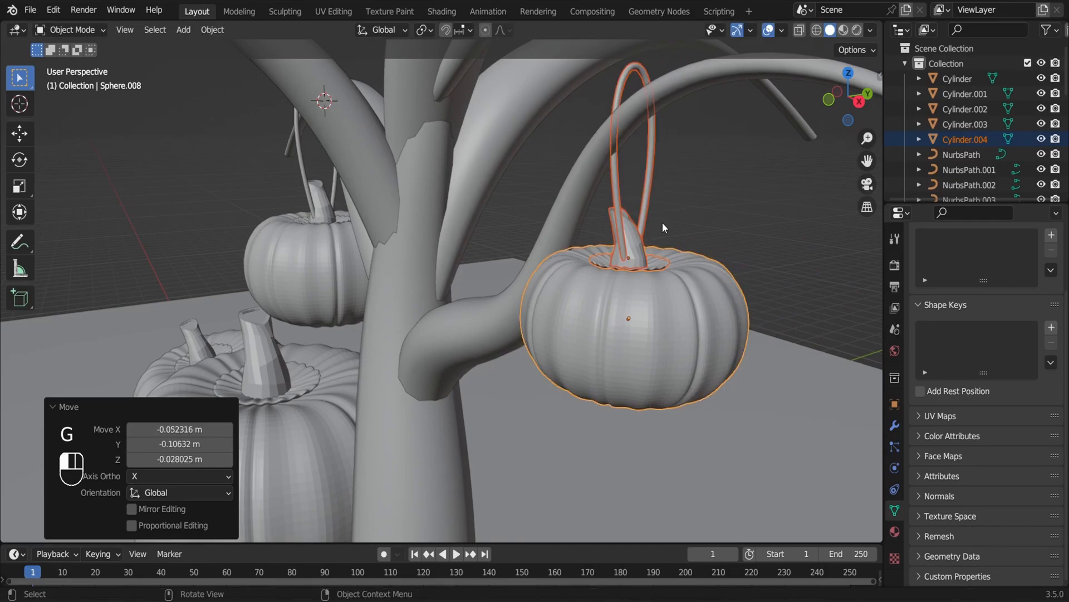
key(KP_3)
key(g)
click(319, 159)
alt+drag(319, 161, 380, 184)
Add a Hair particle system to the ground plane and set the hair length to 0.84 m
drag(867, 161, 677, 272)
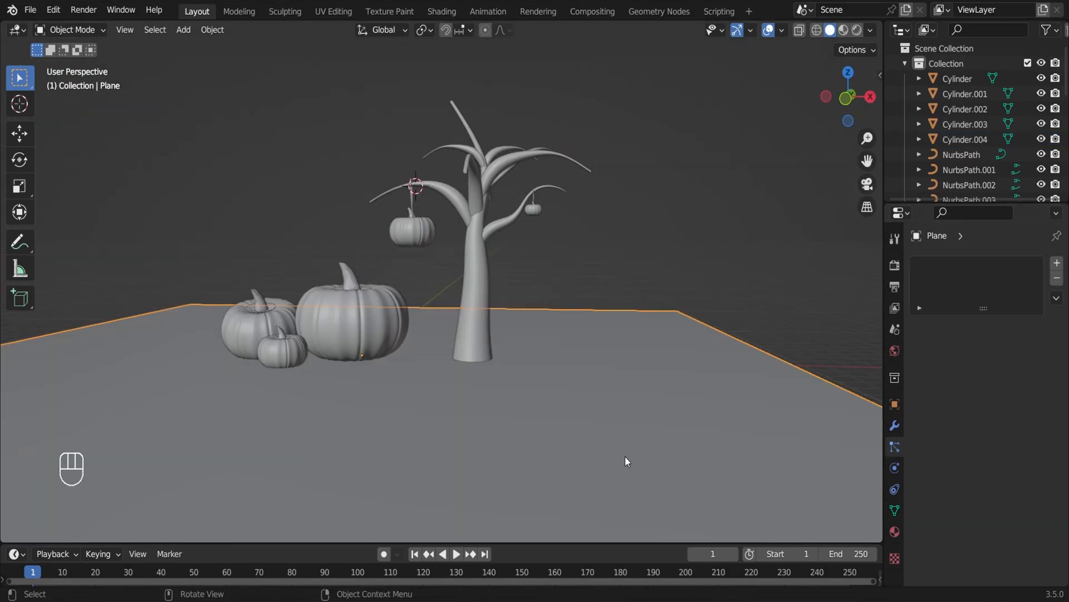
click(1057, 263)
click(1008, 346)
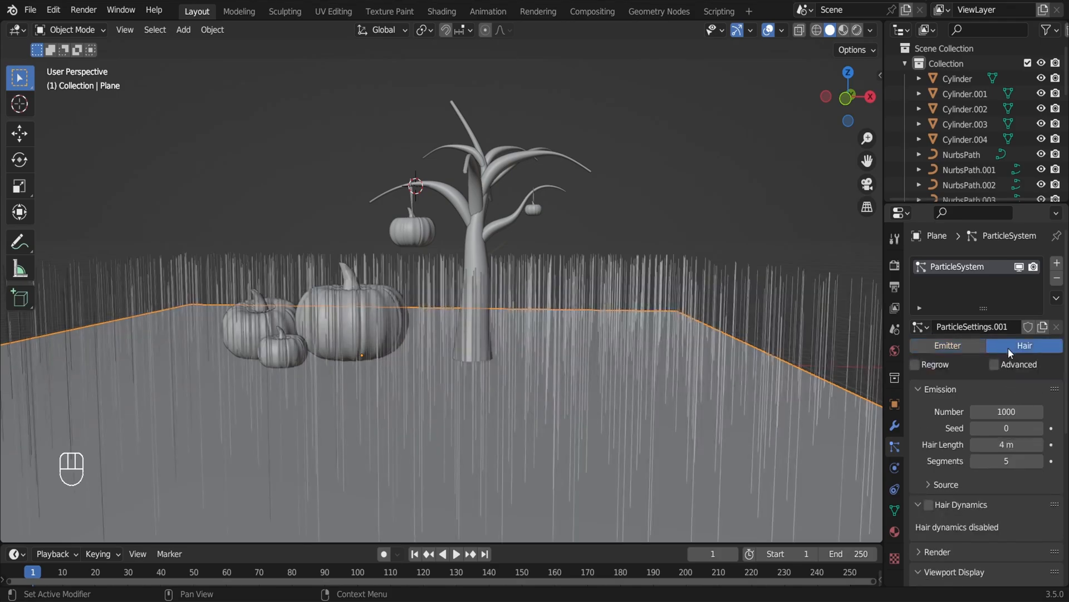
mouse_move(1007, 444)
mouse_down()
mouse_move(969, 444)
mouse_move(997, 444)
mouse_up()
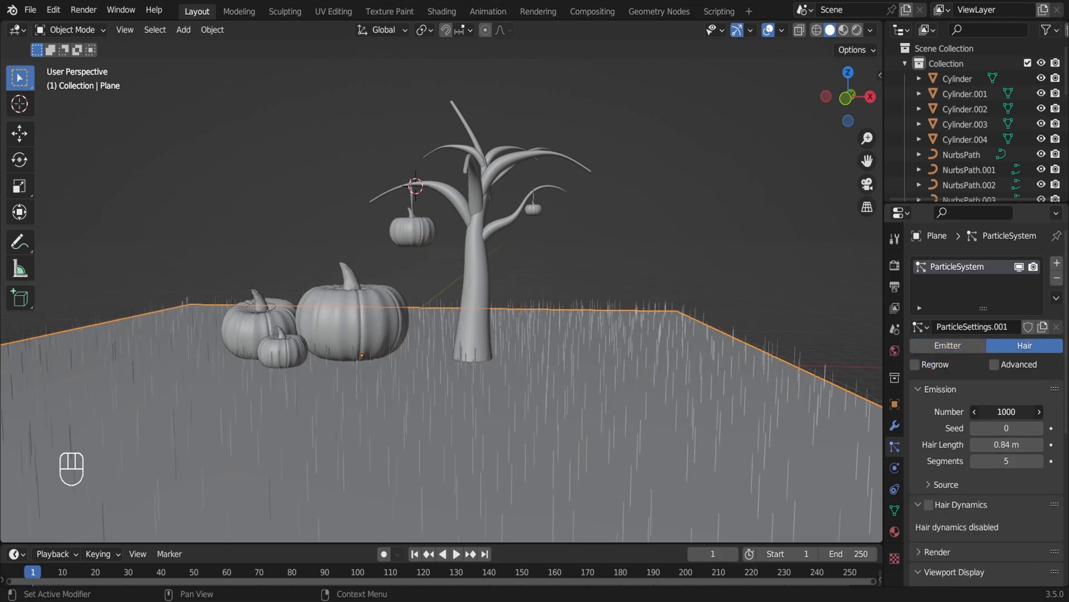
Try hair counts of 5000 and 10000 for the ground plane's grass, and save the file
click(1017, 410)
text(5000)
key(Return)
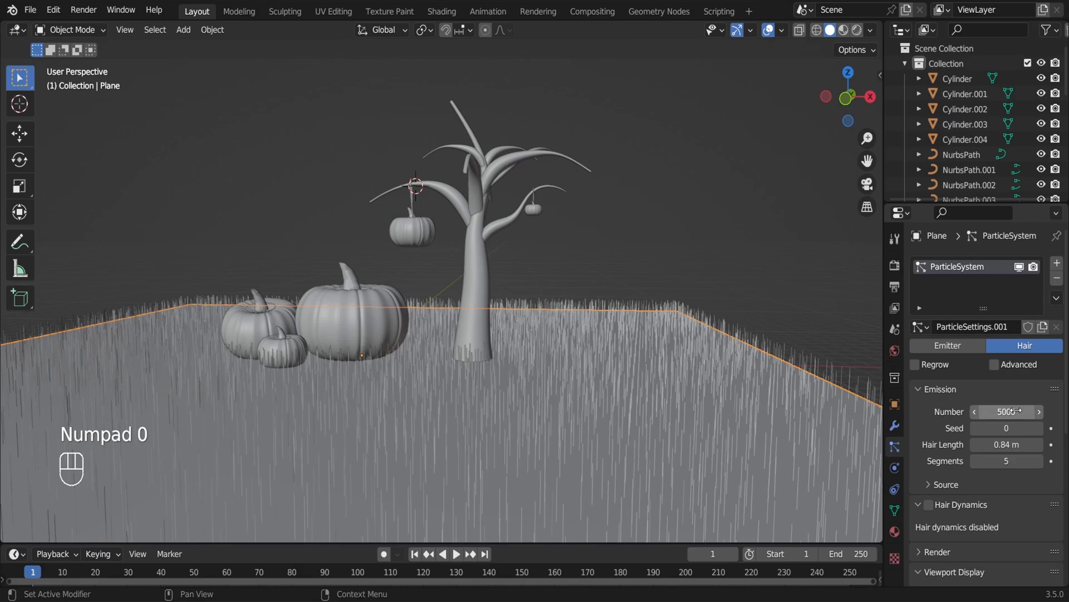
click(1017, 410)
text(10000)
key(Return)
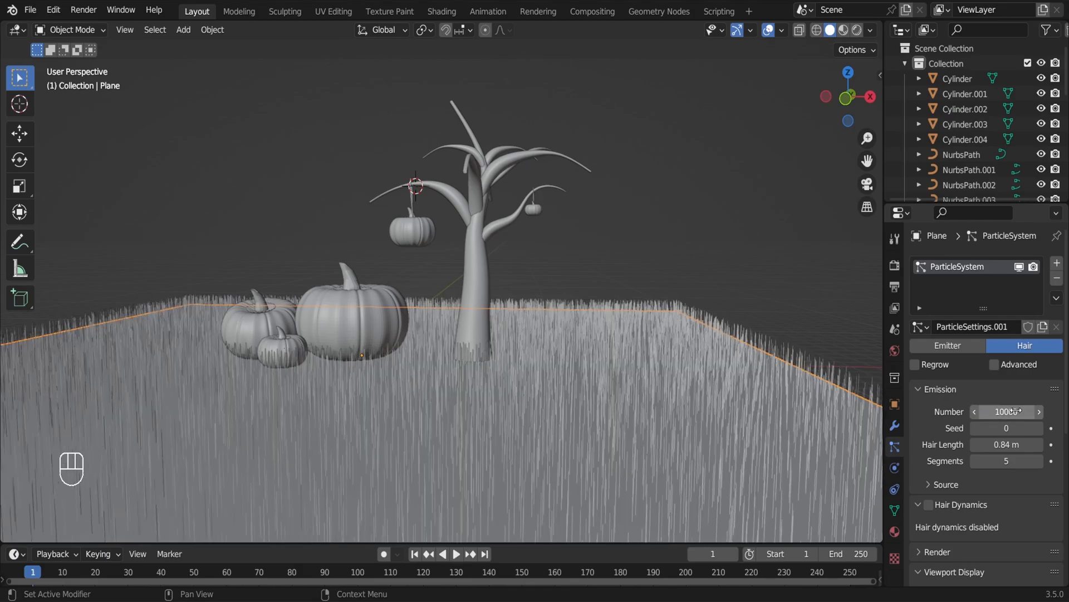
key(ctrl+s)
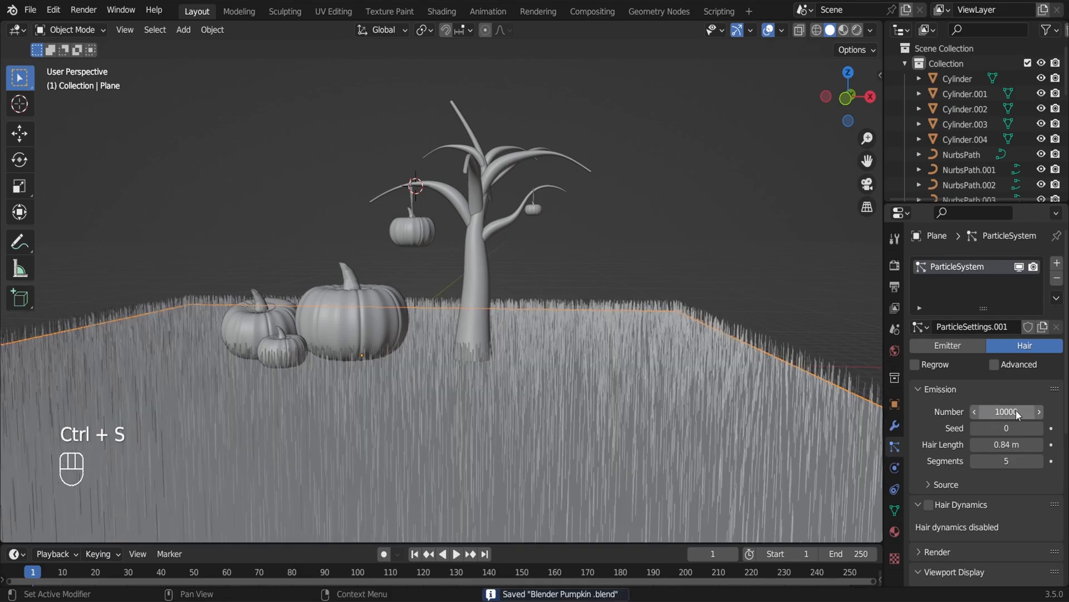
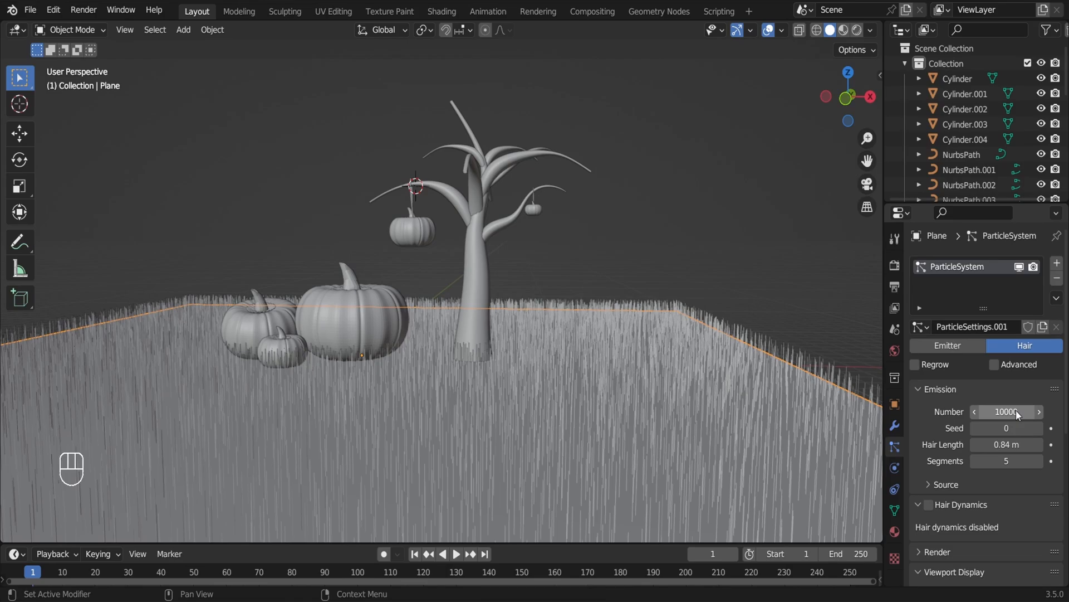
Set the number of hairs on the ground plane to 20000
click(1016, 410)
text(2)
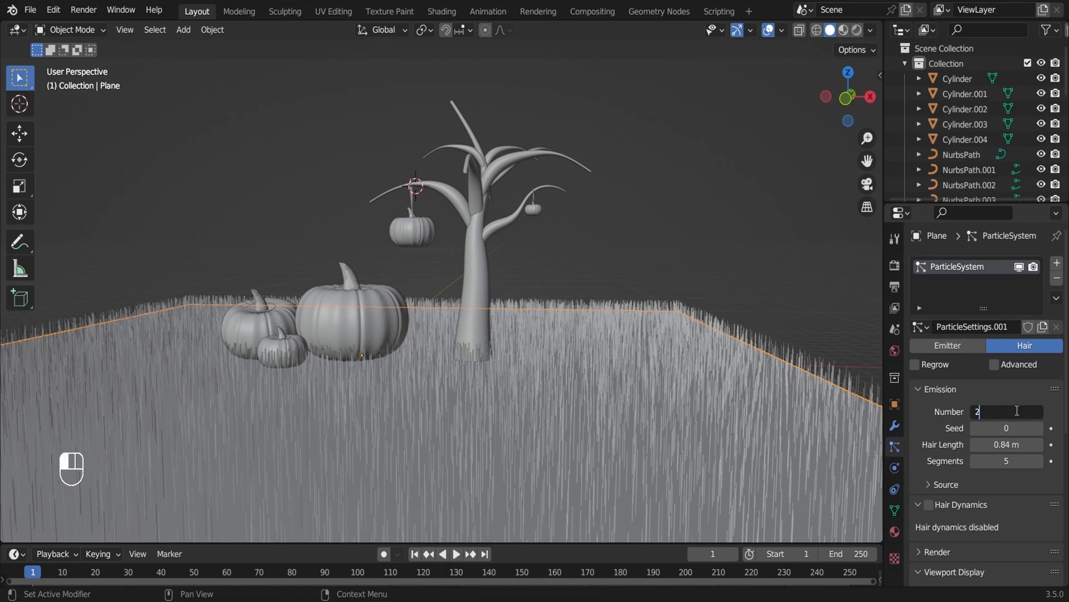
text(0000)
key(Return)
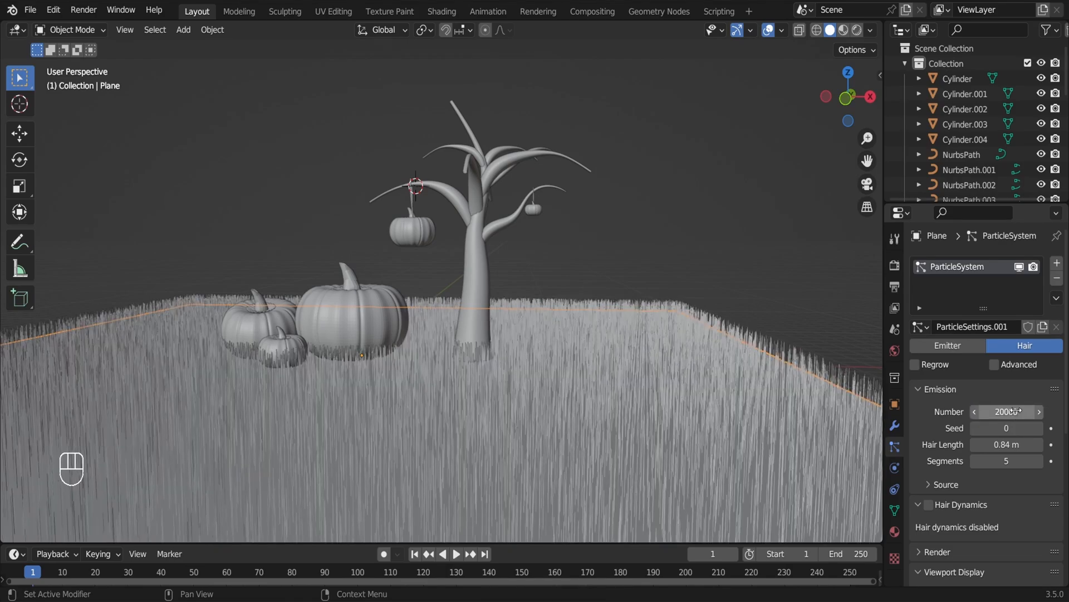
Enable the Advanced hair settings, set the Brownian force to 0.210 to make the grass irregular, and save the file
click(925, 388)
click(922, 477)
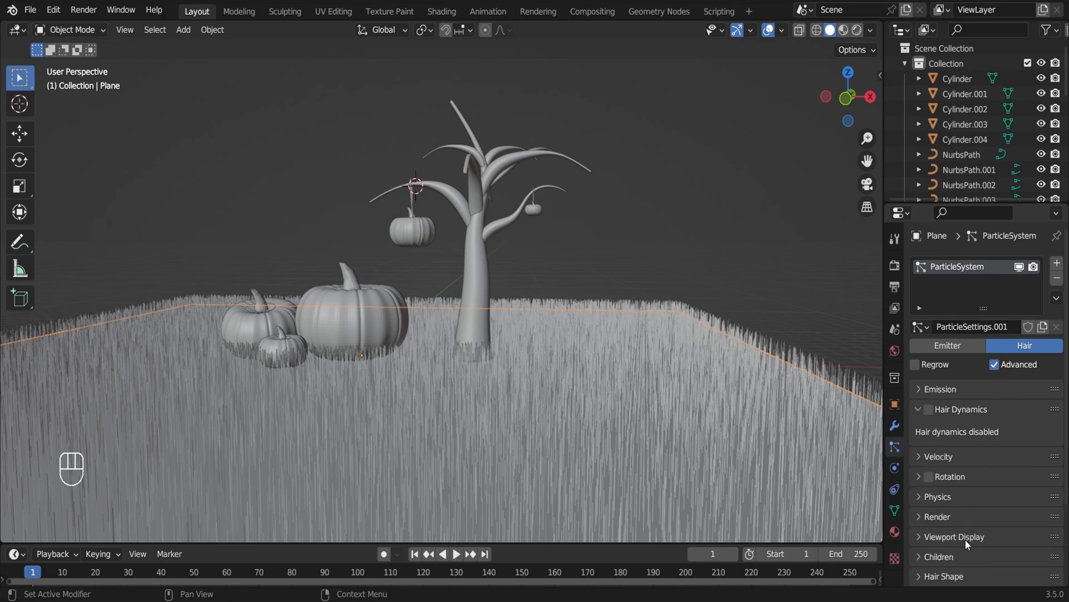
scroll(992, 520, down, 1)
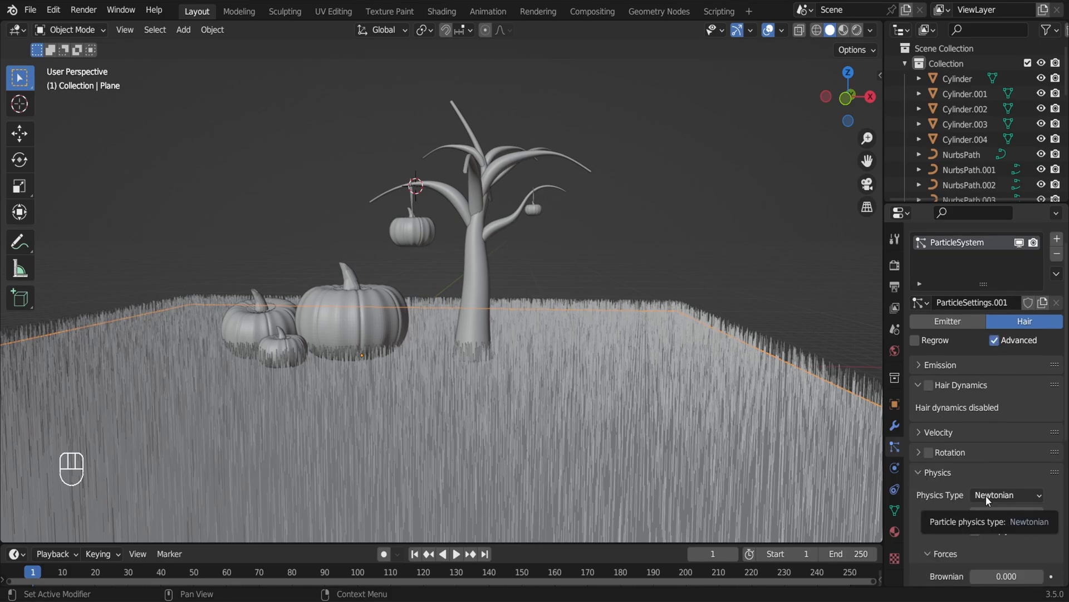
scroll(986, 496, down, 2)
drag(975, 528, 1001, 529)
key(ctrl+s)
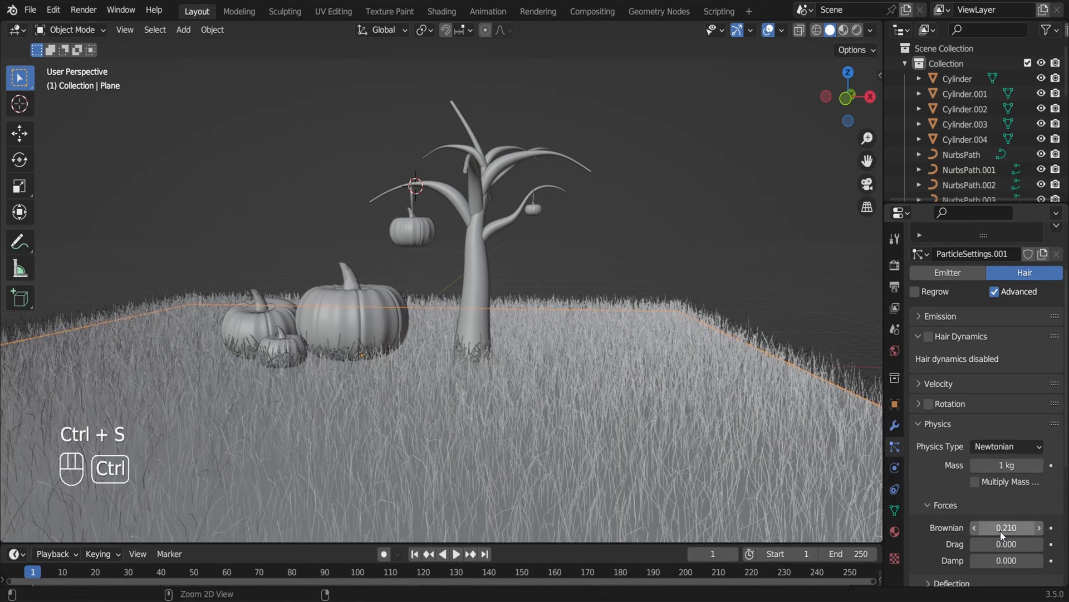
scroll(531, 345, down, 4)
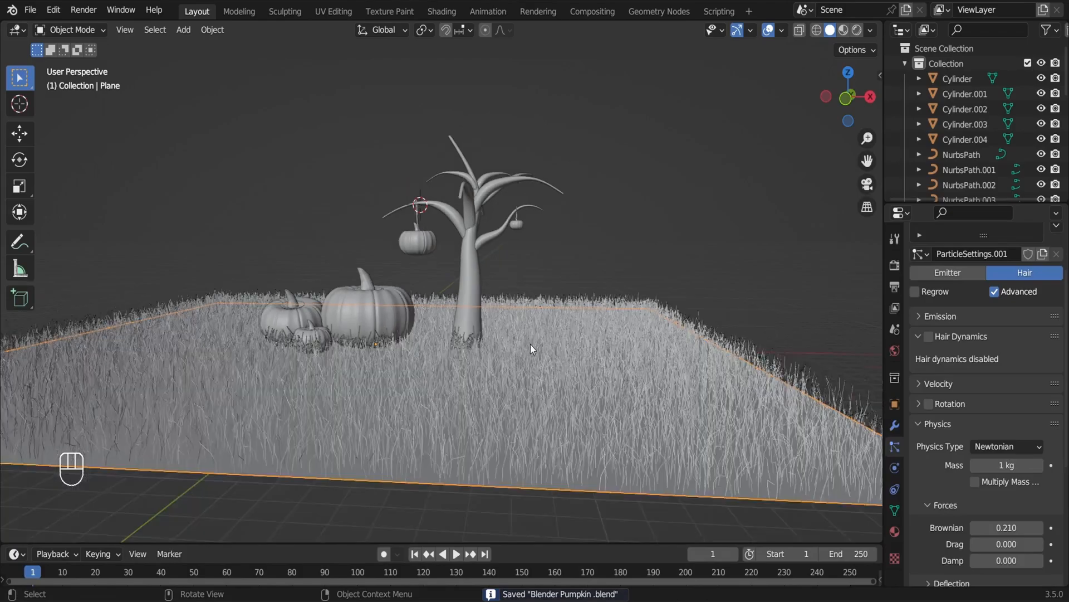
alt+drag(530, 345, 571, 343)
key(ctrl+s)
scroll(571, 343, up, 4)
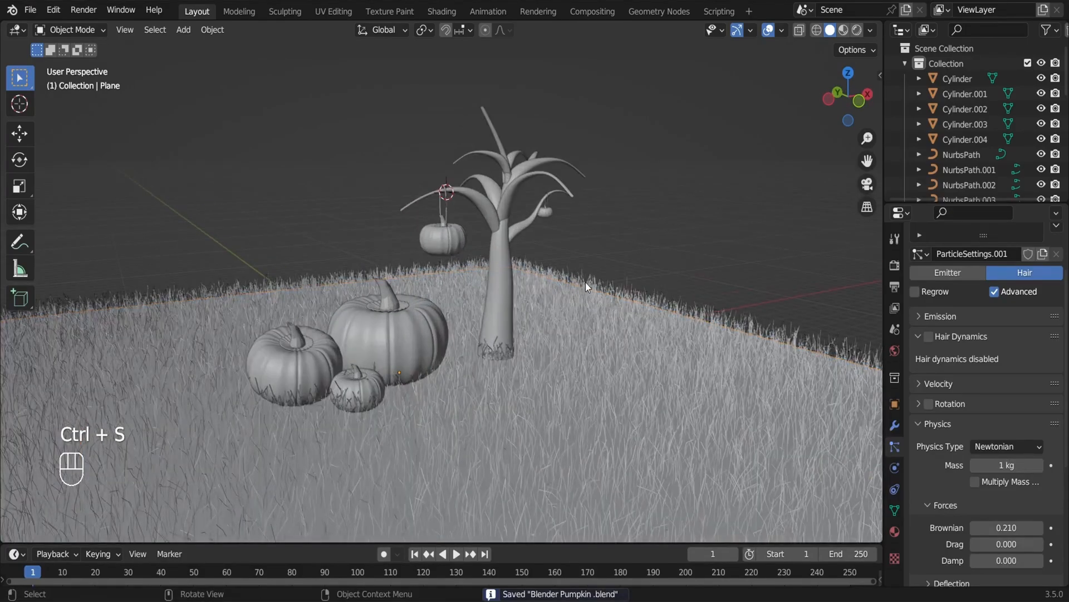
Raise the tree and its hanging pumpkins slightly relative to the grassy ground and save the file
scroll(537, 346, up, 3)
scroll(537, 346, down, 5)
key(KP_1)
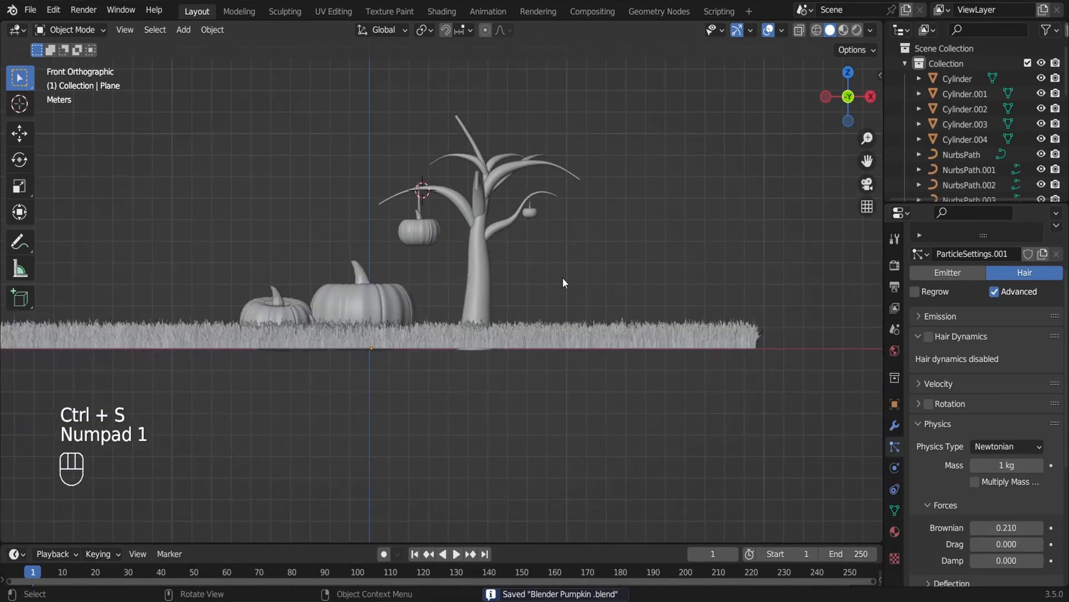
drag(522, 126, 417, 273)
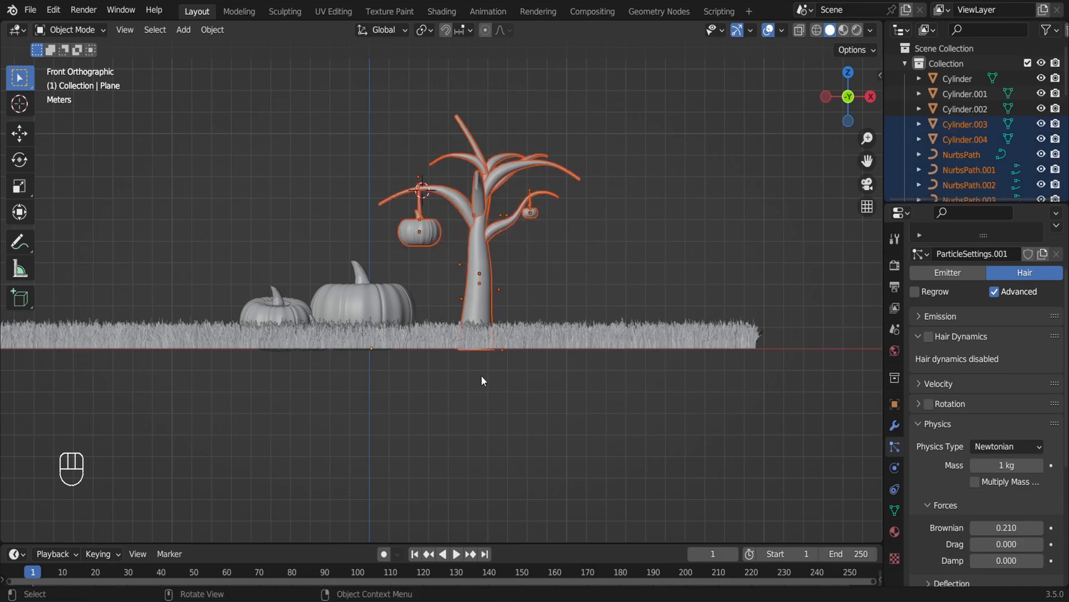
key(g)
click(481, 366)
click(532, 275)
mouse_move(531, 275)
alt+mouse_down()
mouse_move(512, 270)
mouse_move(536, 286)
mouse_move(526, 286)
alt+mouse_up()
scroll(512, 271, up, 2)
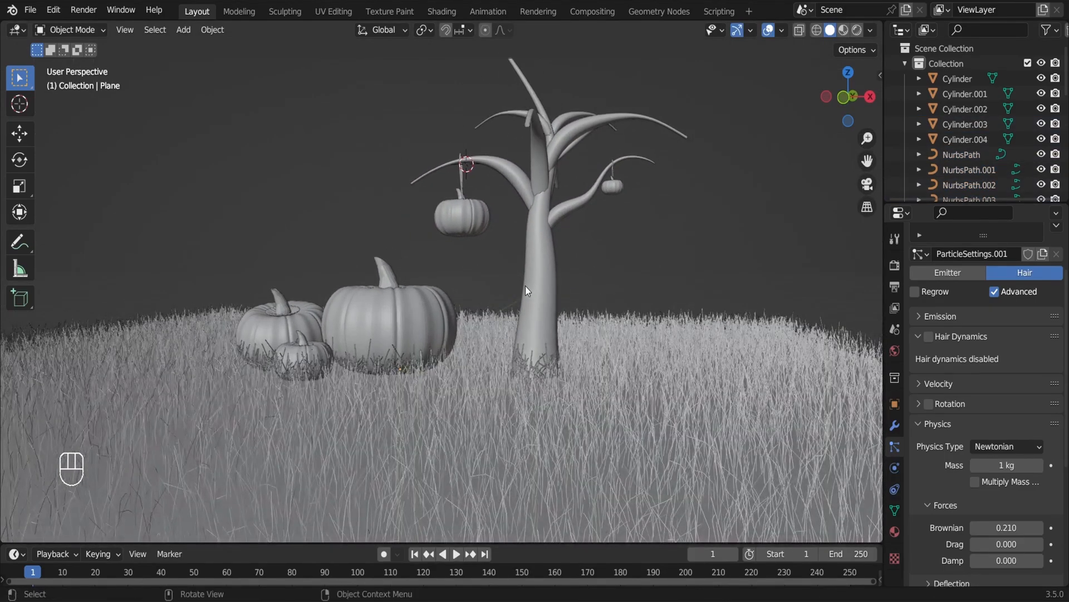
key(ctrl+s)
Add a camera, align it to the current view, and shift it to frame the pumpkins and tree
key(shift+a)
click(504, 510)
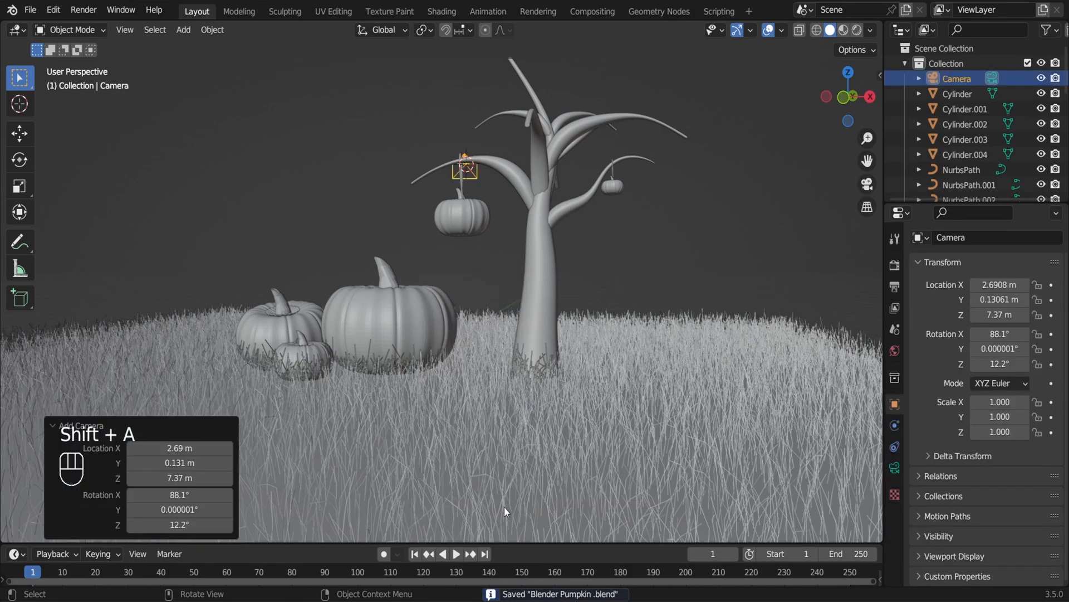
key(ctrl+alt+KP_0)
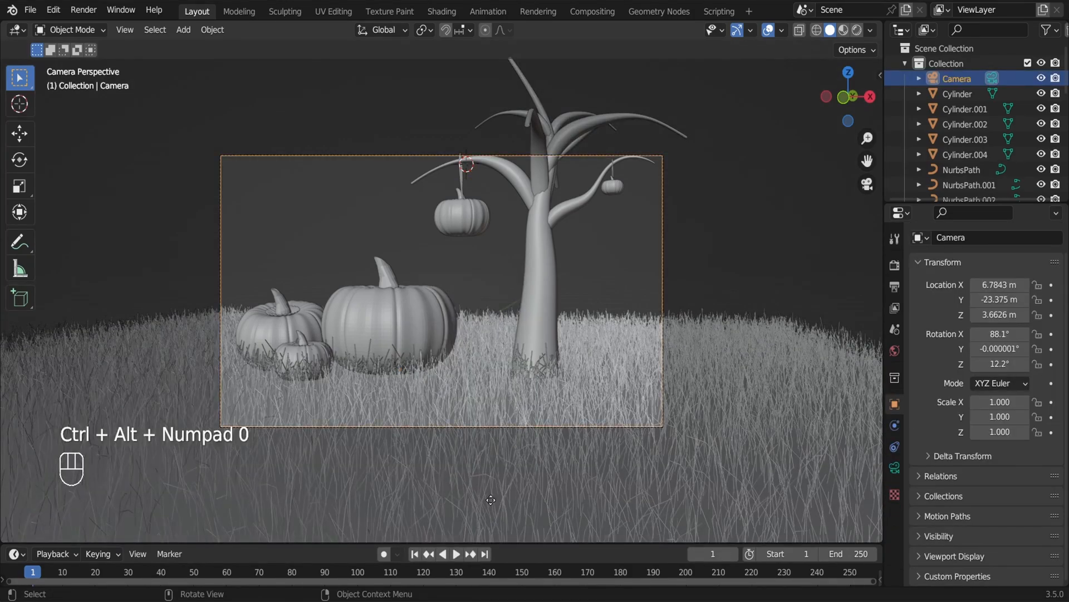
key(g)
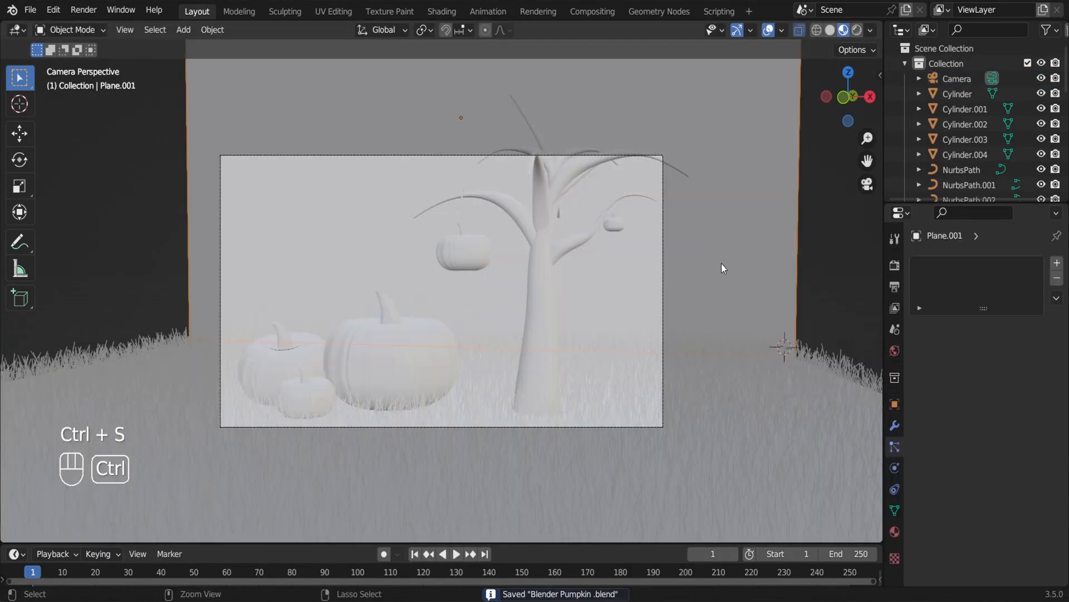
Add an area light in the front view, place it above the scene, and scale it up to about 6.27
key(ctrl+a)
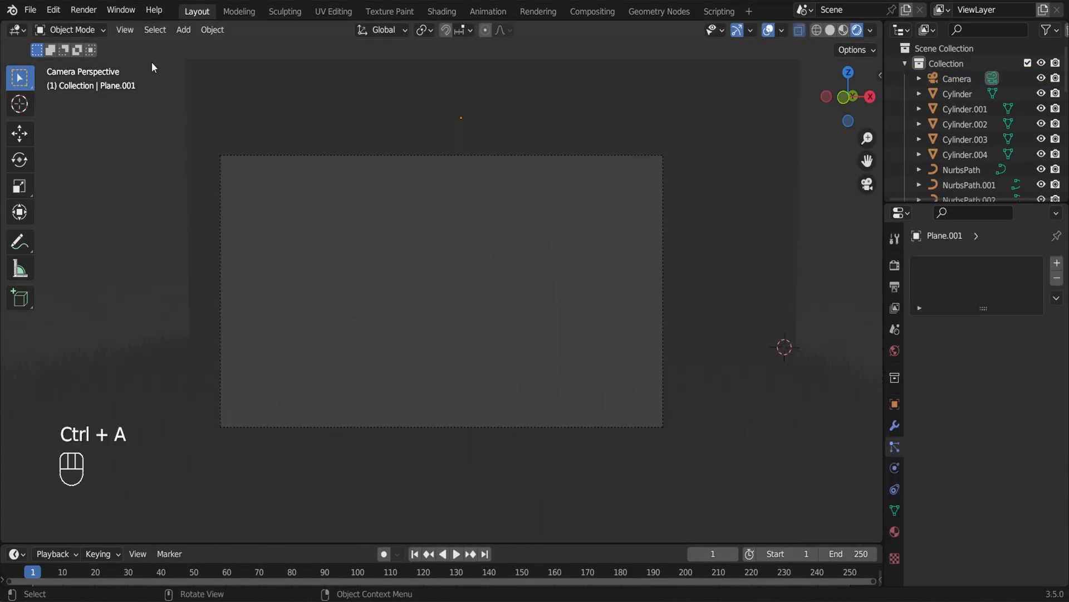
key(KP_1)
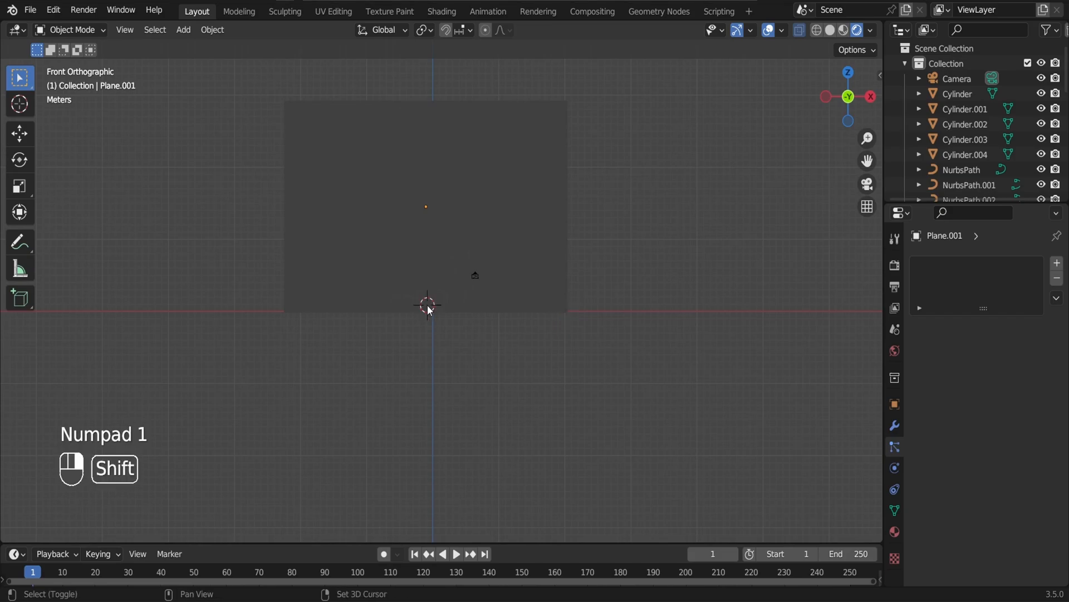
key(shift+a)
mouse_move(437, 306)
mouse_move(423, 481)
click(490, 530)
key(g)
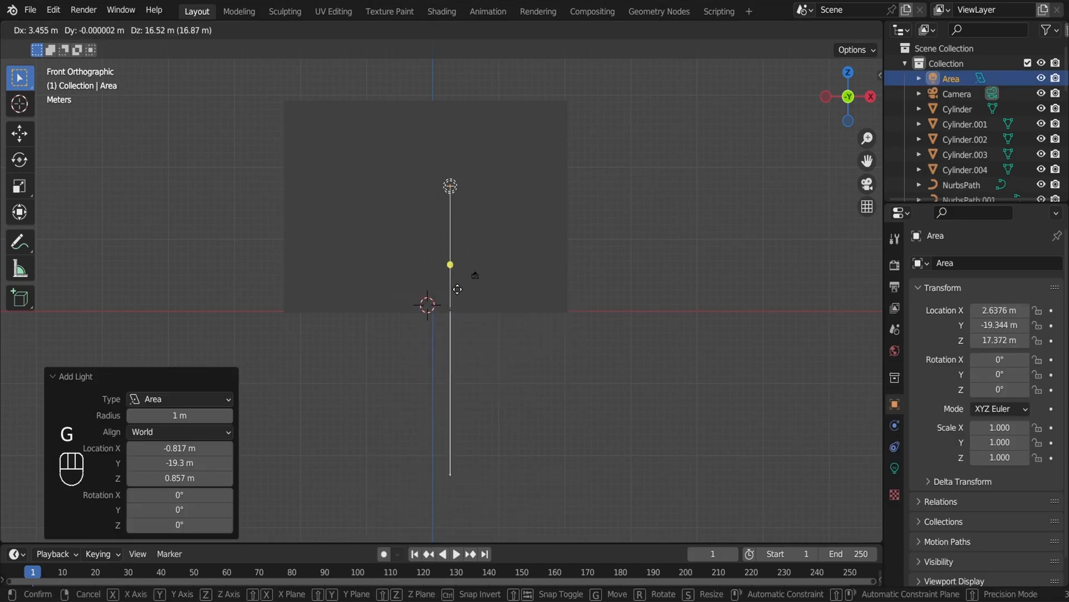
click(445, 326)
key(s)
click(598, 439)
Set the area light's power to 1000 W and check the lighting through the camera
click(894, 470)
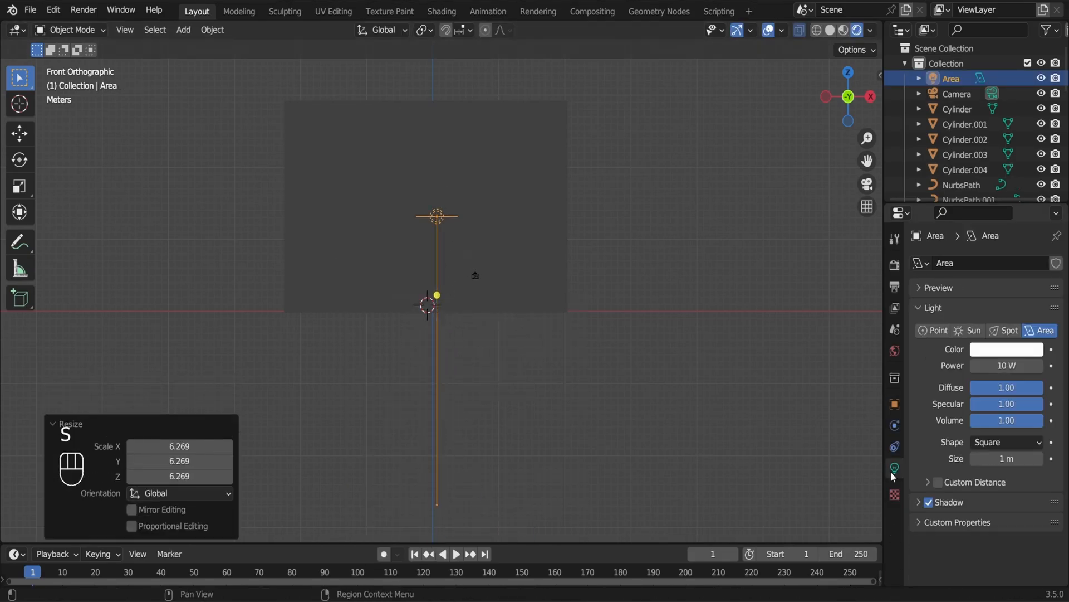
text(0)
key(Return)
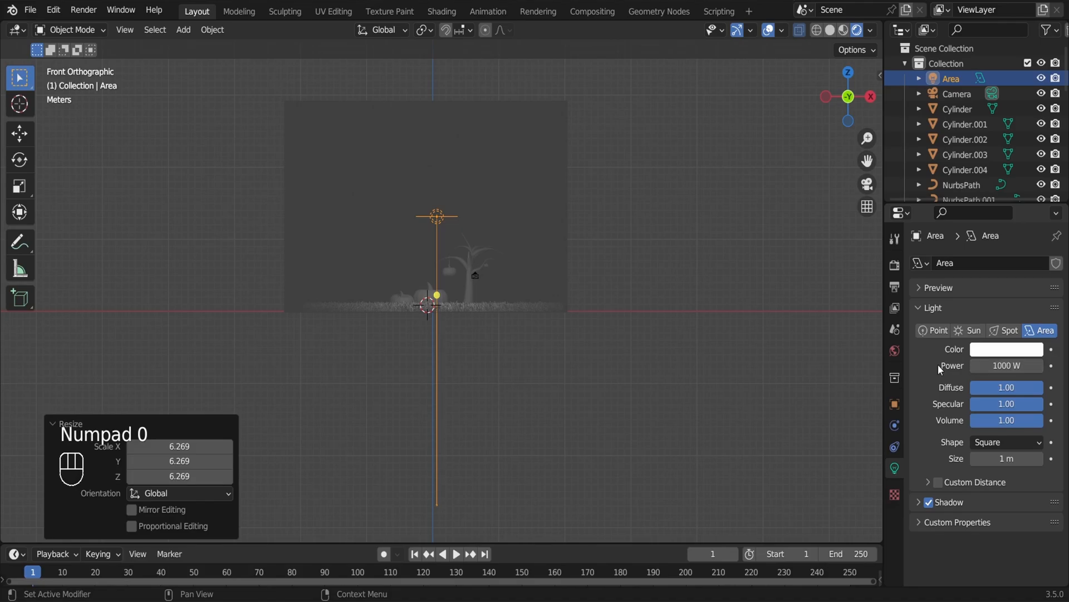
key(KP_0)
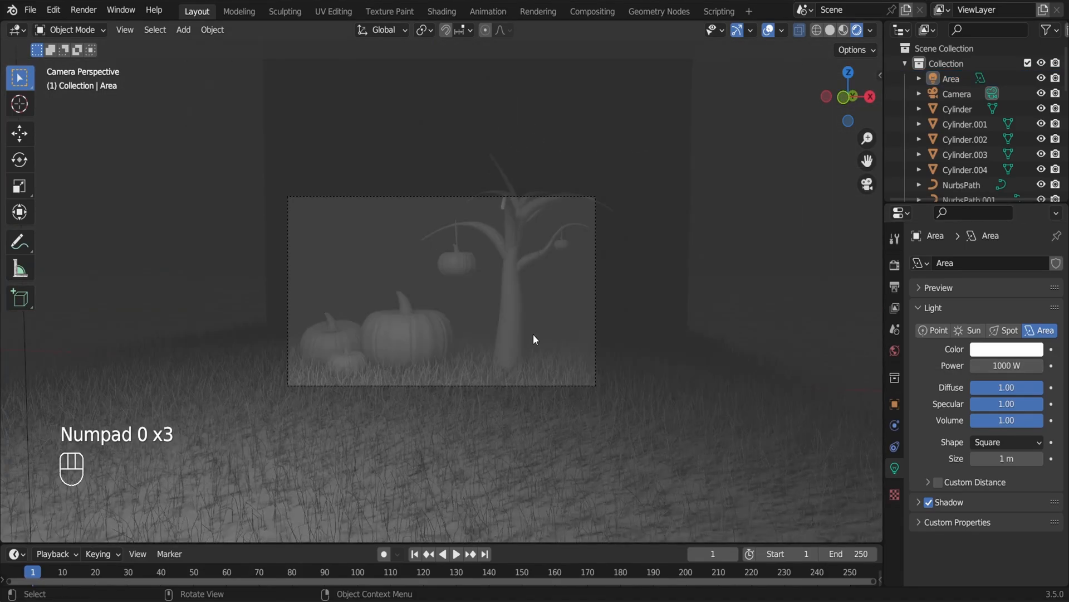
Move the area light down and about 19.5 m back in Y so it sits directly above the large pumpkin
key(KP_1)
click(436, 232)
key(g)
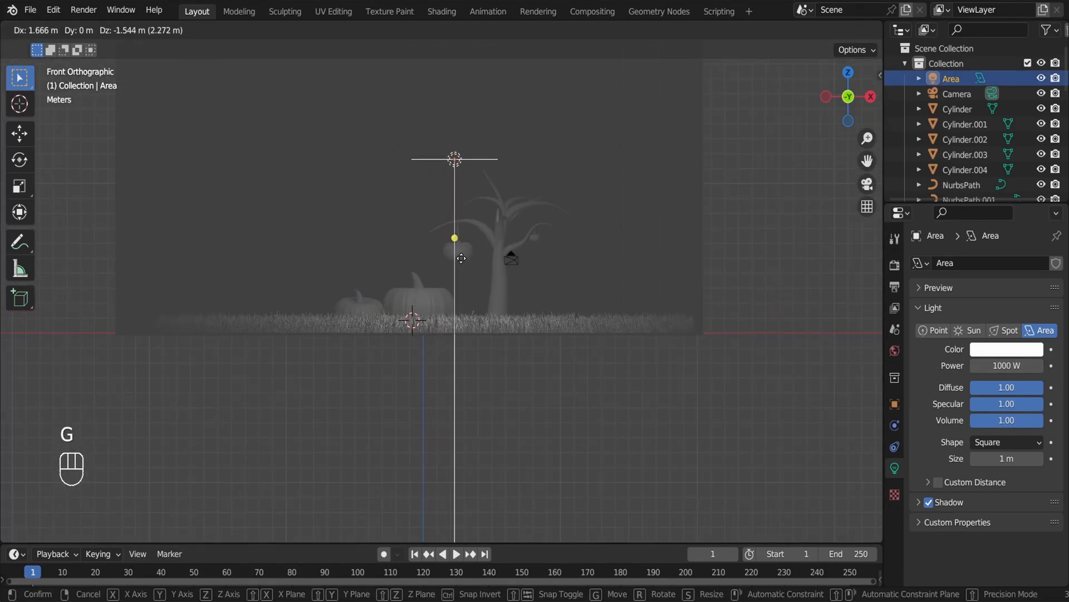
click(446, 252)
key(KP_0)
key(KP_7)
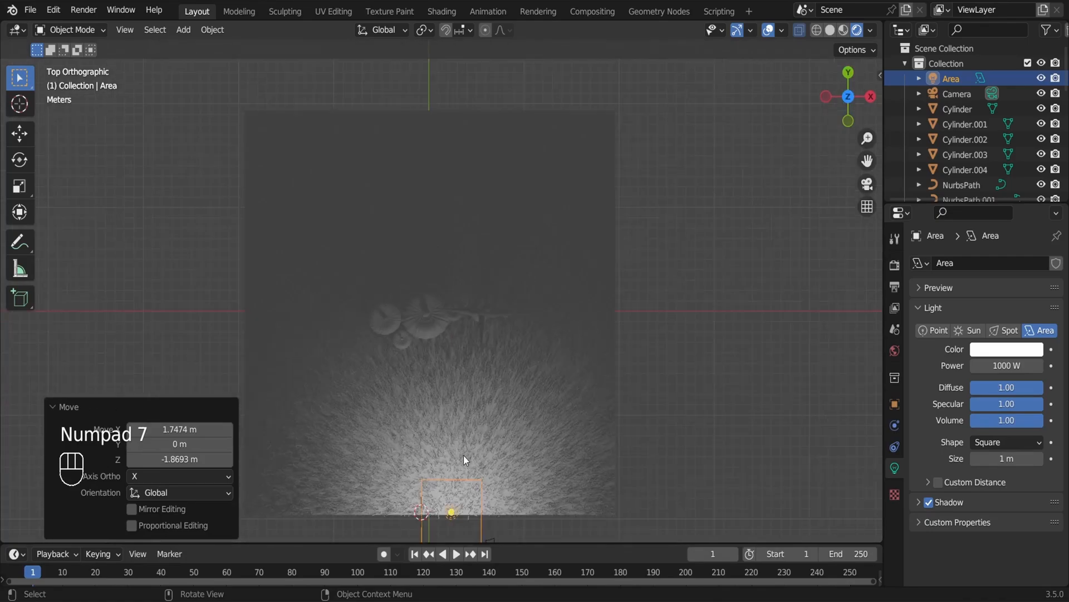
key(g)
click(431, 287)
key(KP_0)
key(g)
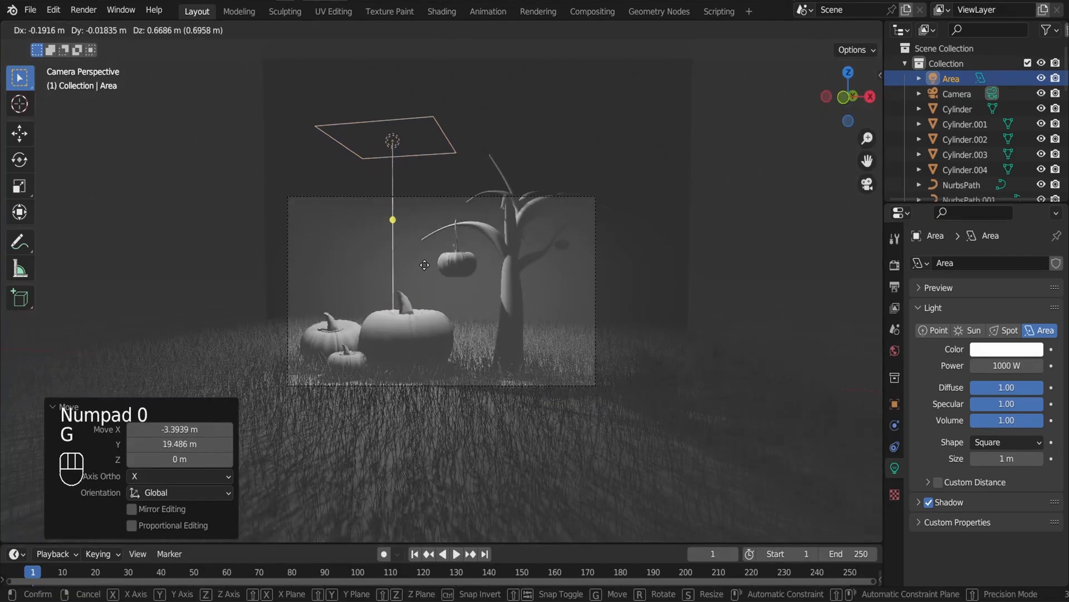
click(433, 284)
Duplicate the area light to the left side of the scene and rotate it to aim down at the pumpkins
key(KP_1)
key(shift+d)
click(386, 286)
key(r)
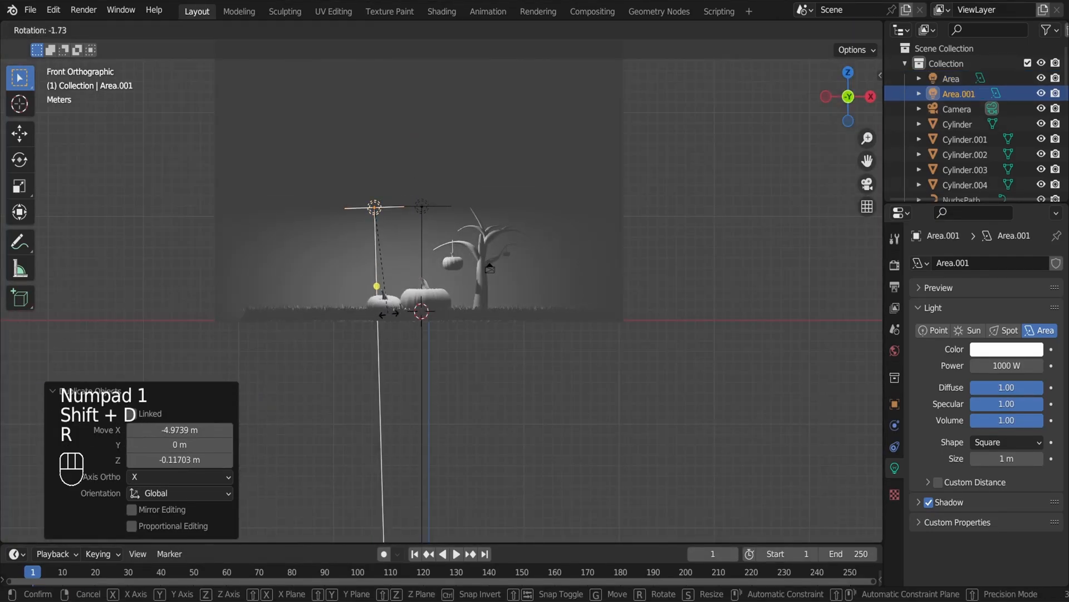
click(460, 310)
key(g)
click(452, 320)
key(r)
click(436, 329)
key(g)
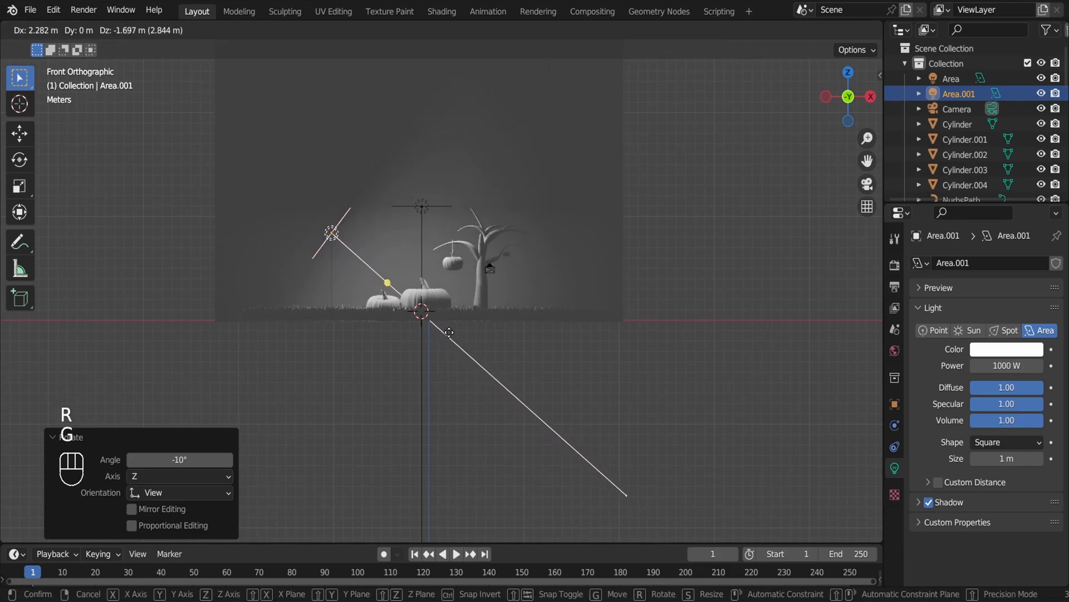
click(449, 333)
Duplicate the left area light to the right side, rotate it 98.5° toward the pumpkins, and save the file
key(shift+d)
click(597, 318)
key(r)
click(435, 290)
key(g)
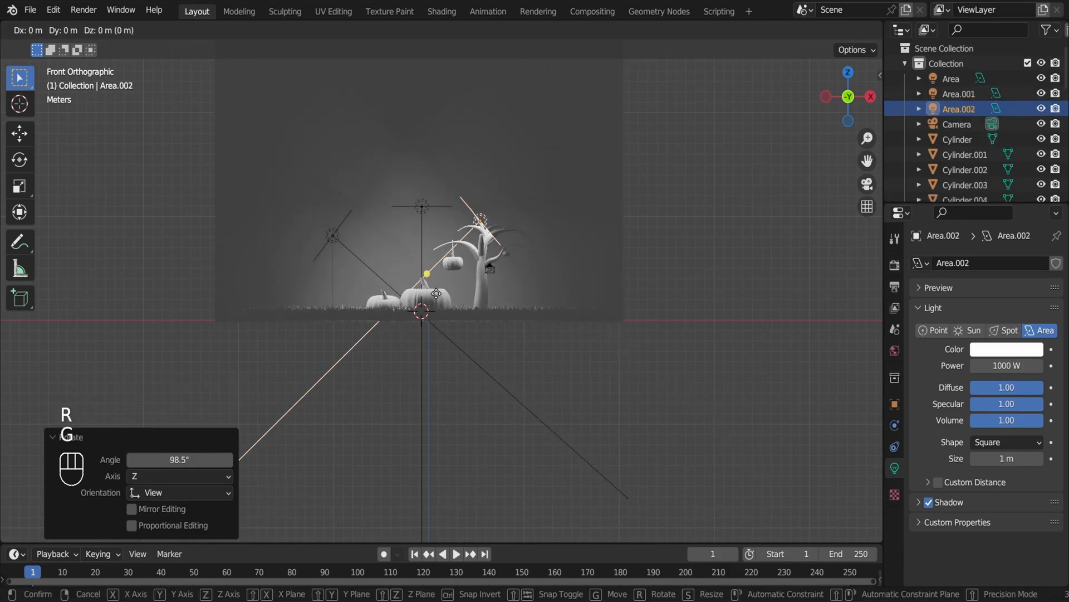
click(489, 272)
click(569, 282)
key(KP_0)
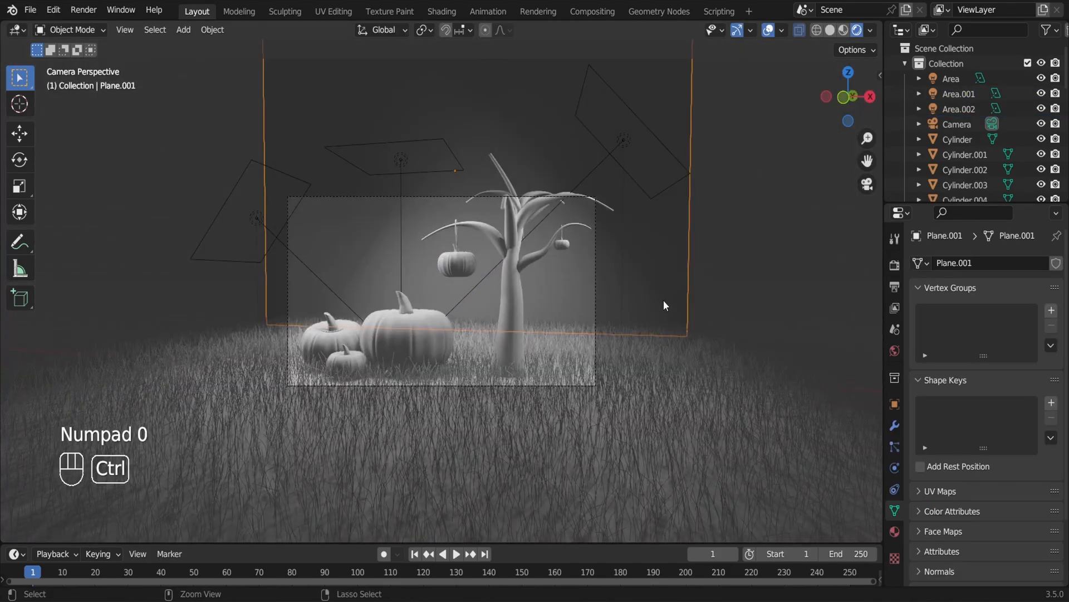
key(ctrl+s)
Give the left area light an orange color with hue 0.030 and saturation 0.905, and save the file
scroll(660, 301, up, 2)
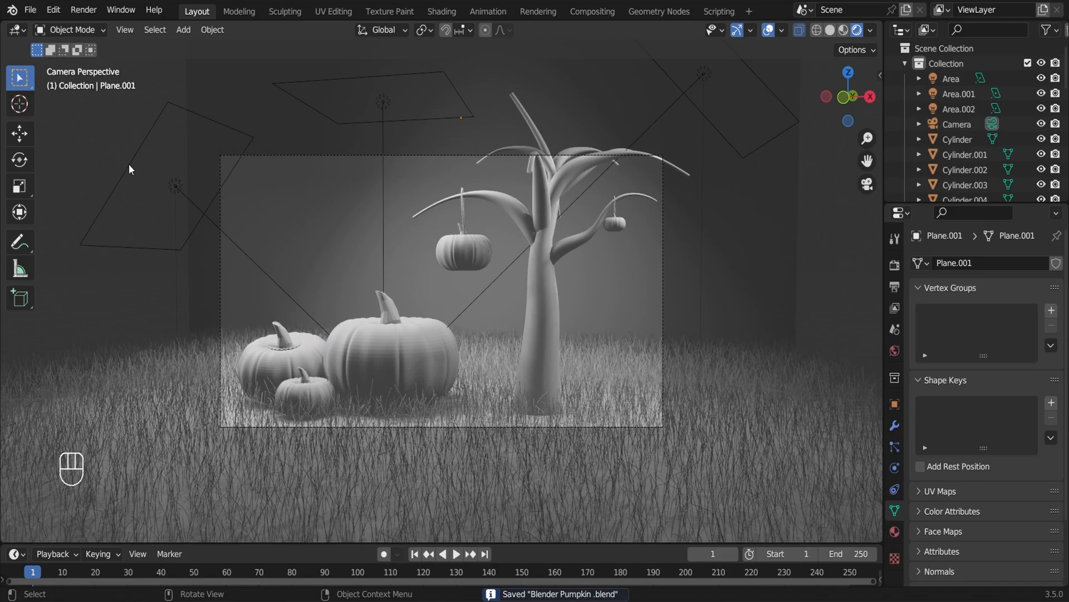
click(130, 169)
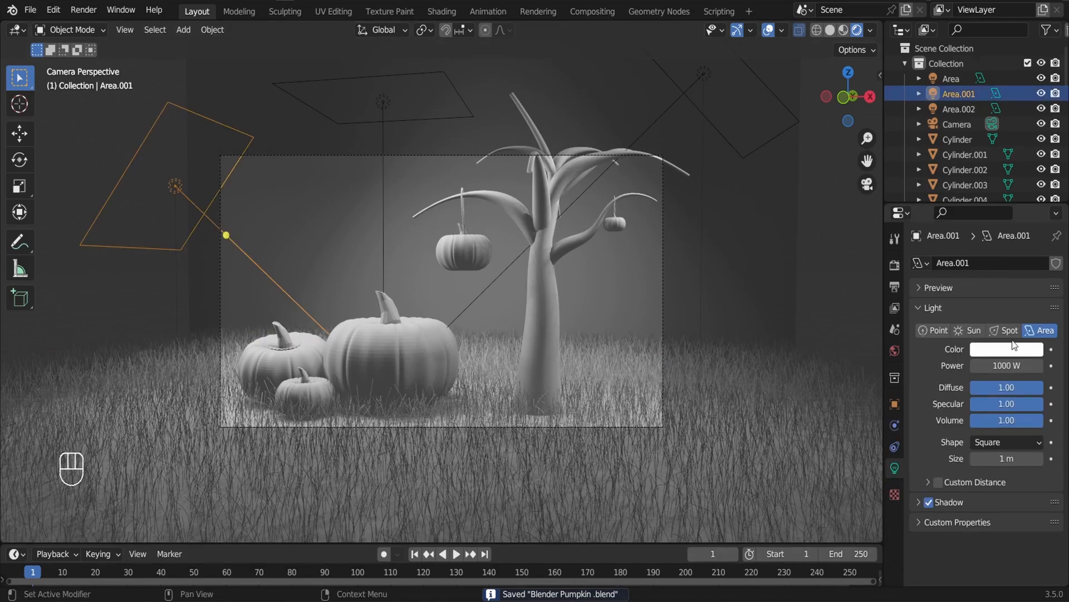
click(1007, 349)
click(957, 232)
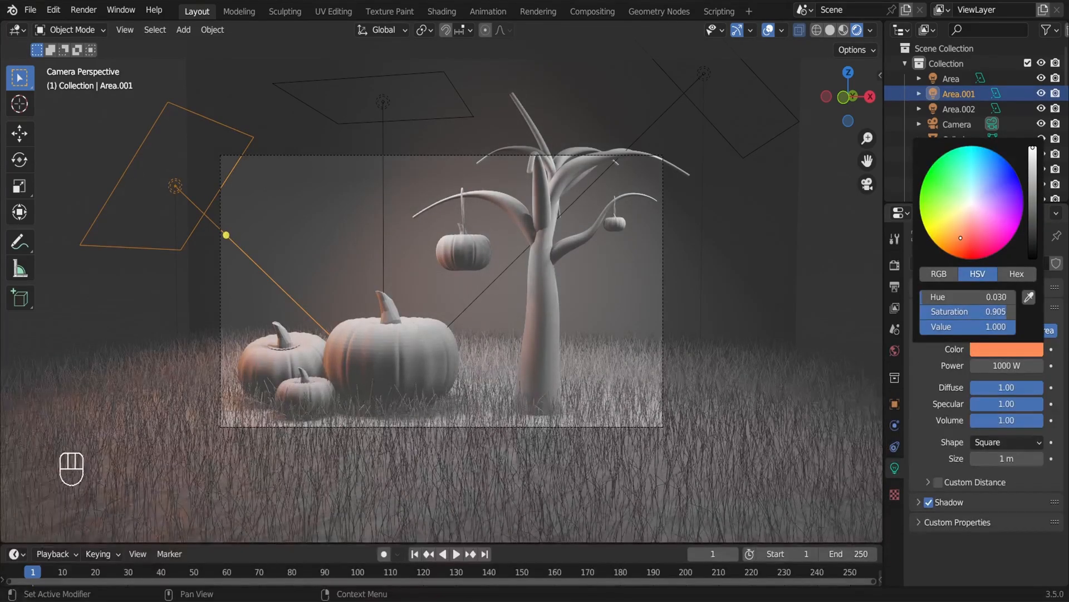
click(551, 346)
key(Tab)
key(Tab)
scroll(506, 240, up, 2)
key(ctrl+s)
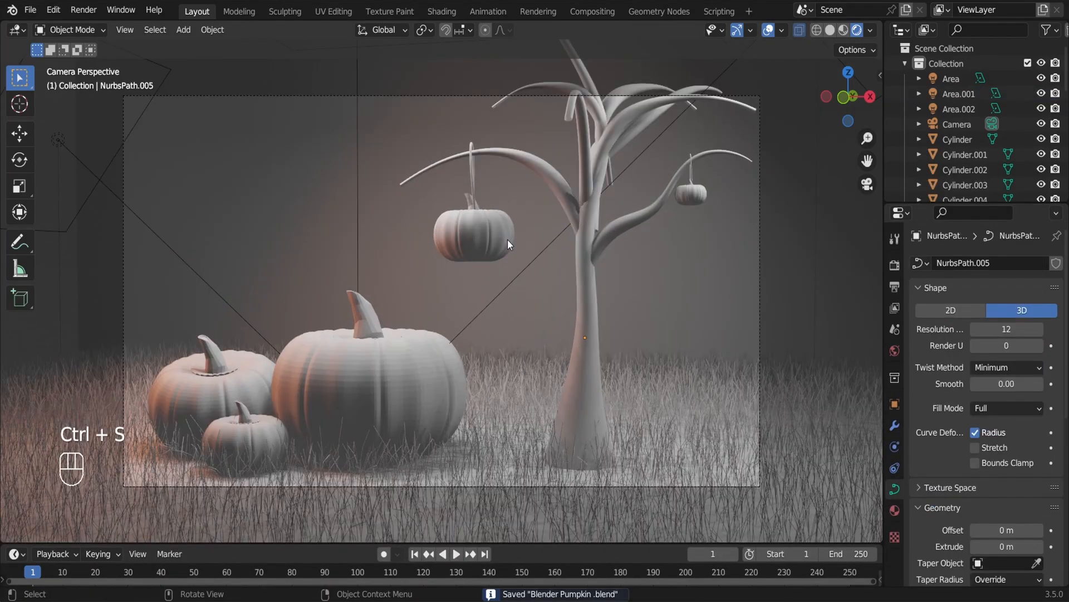
Create a material for the large pumpkin with an orange base color of hue 0.044, saturation 0.893 and value 1.000
click(452, 372)
click(895, 532)
click(984, 328)
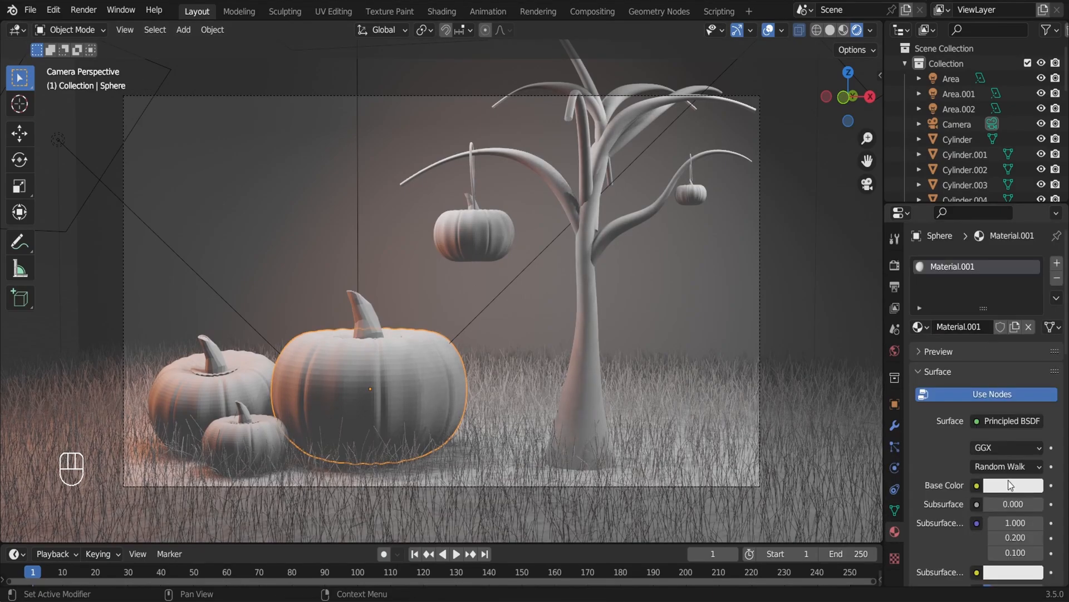
click(1008, 482)
click(958, 356)
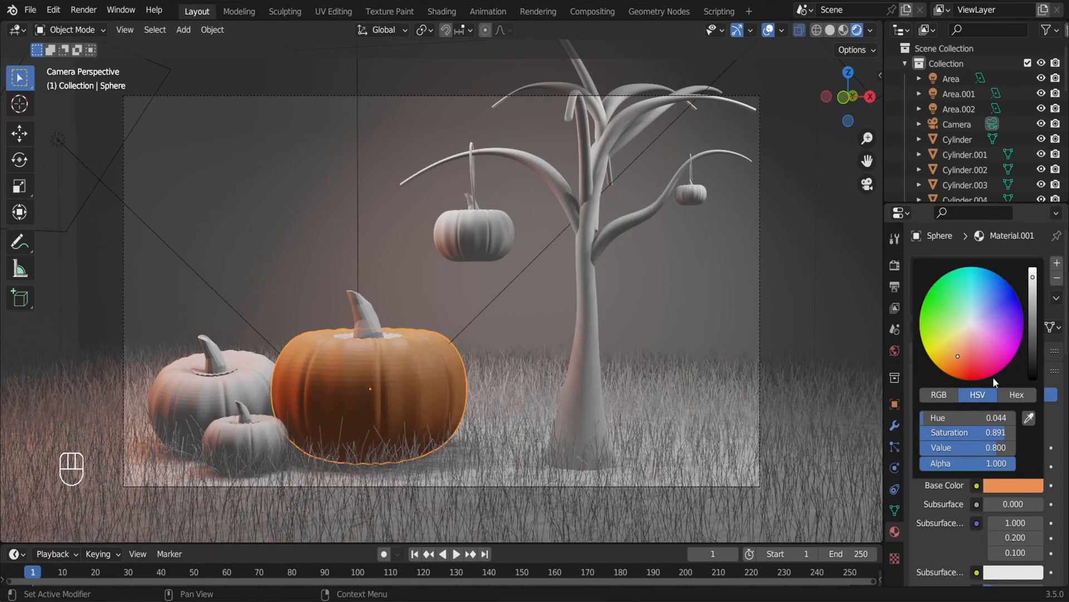
click(1010, 485)
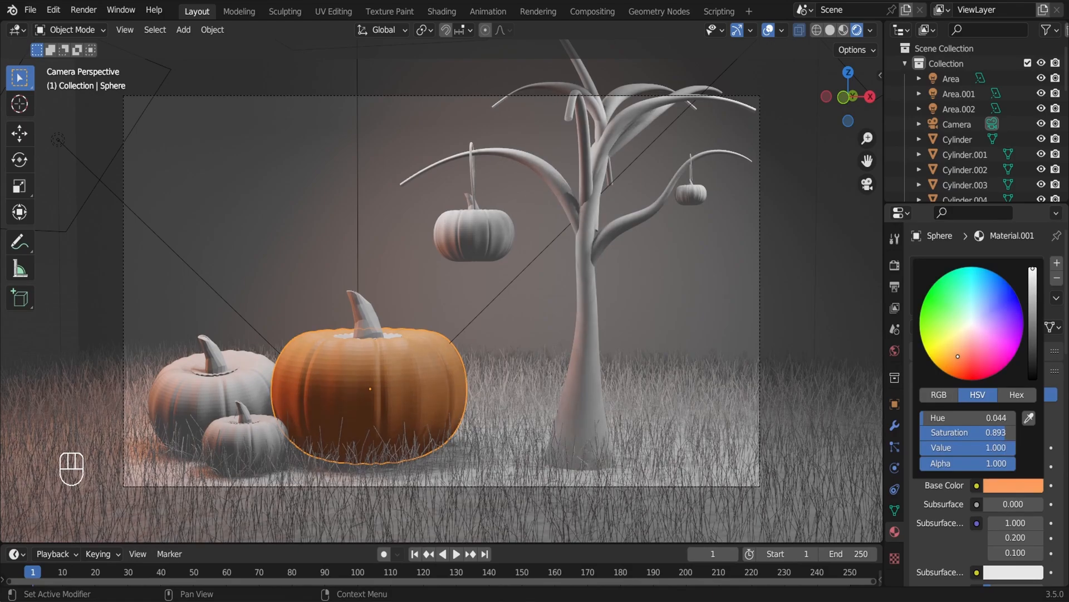
Create a material for the large pumpkin's stem with a yellow-green base color of hue 0.224, saturation 0.876 and value 0.800
click(361, 315)
click(974, 328)
click(1011, 485)
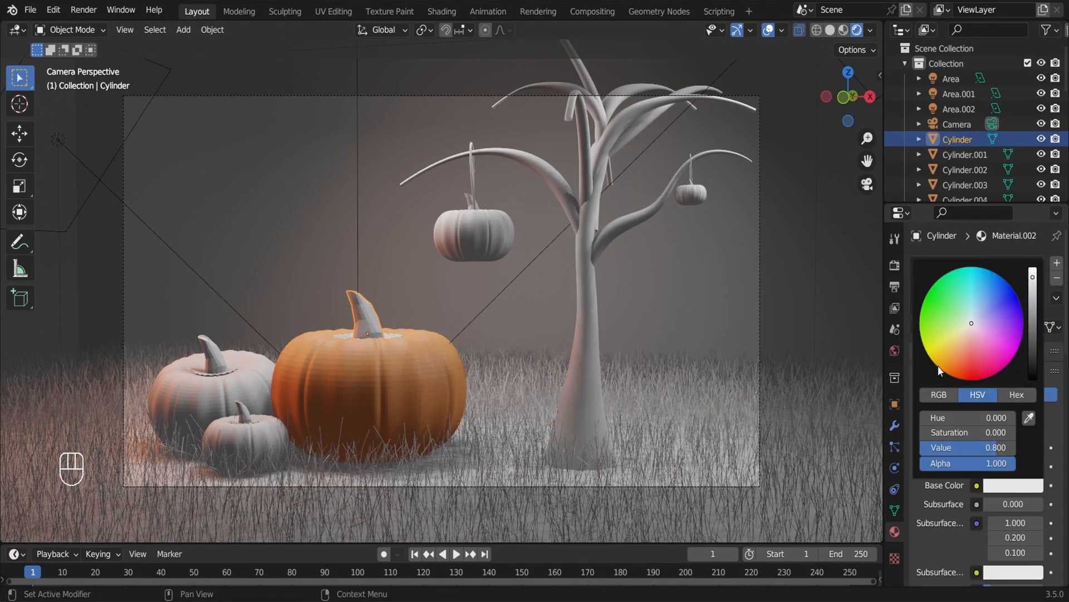
click(937, 328)
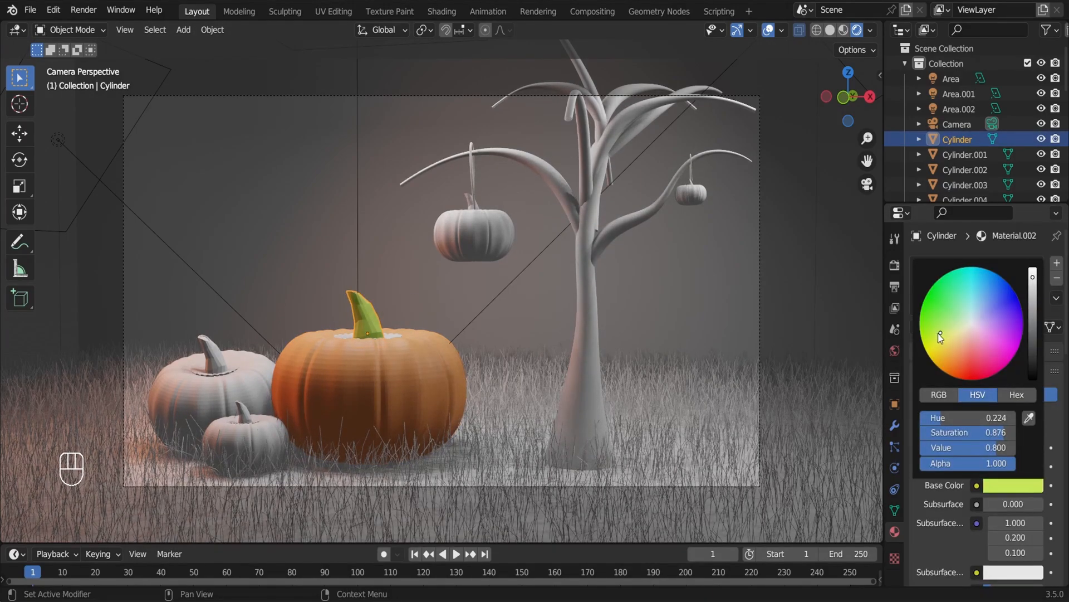
Create a material with a dark olive-brown base color for the inner sphere around the large pumpkin's stem, and save the file
click(393, 336)
click(393, 336)
click(958, 328)
click(1011, 485)
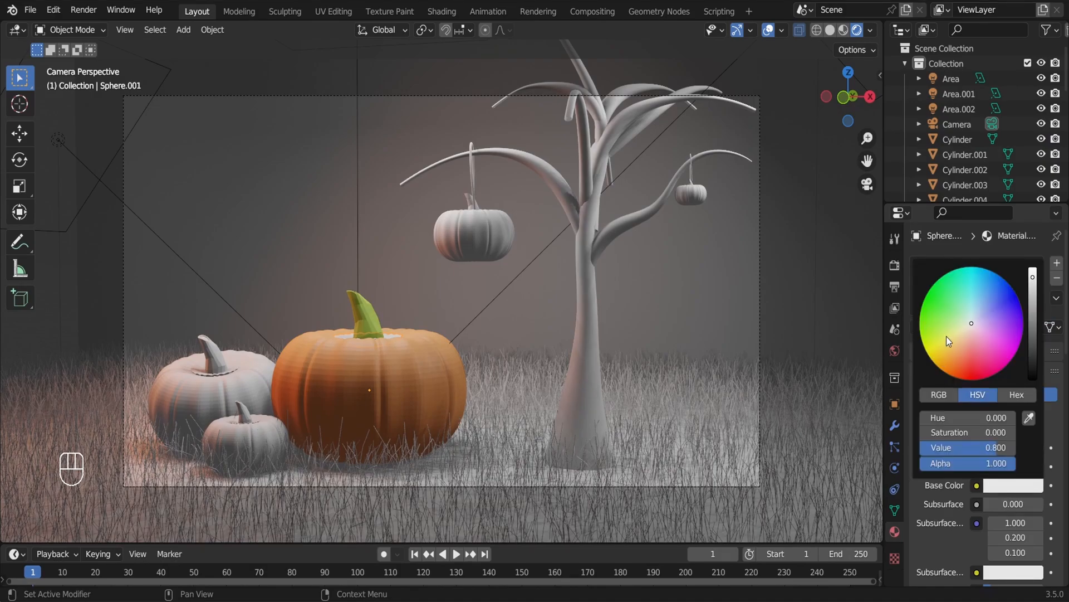
click(946, 333)
click(960, 349)
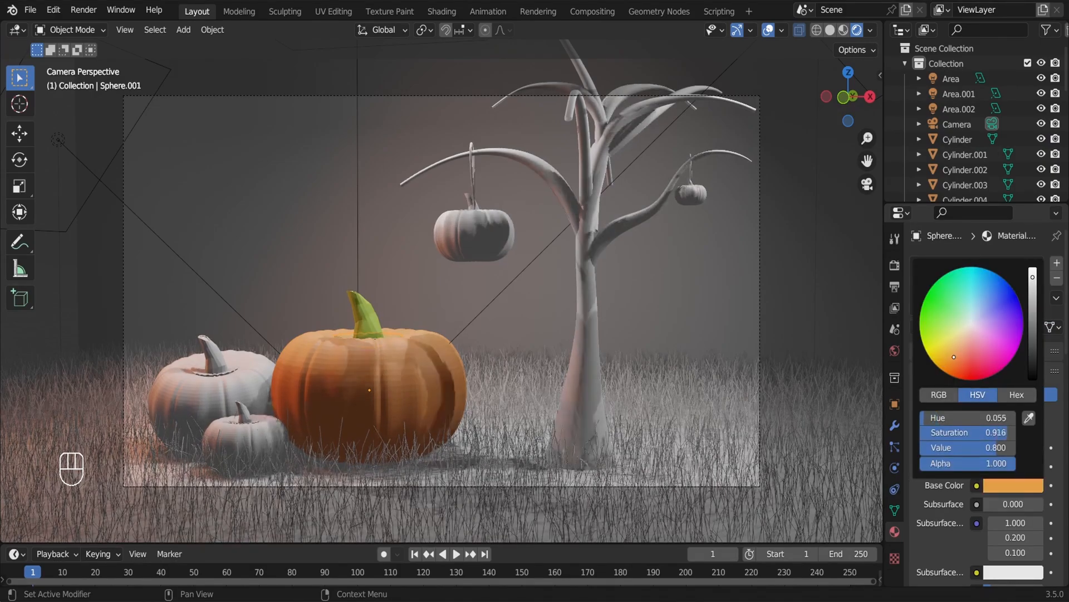
click(939, 333)
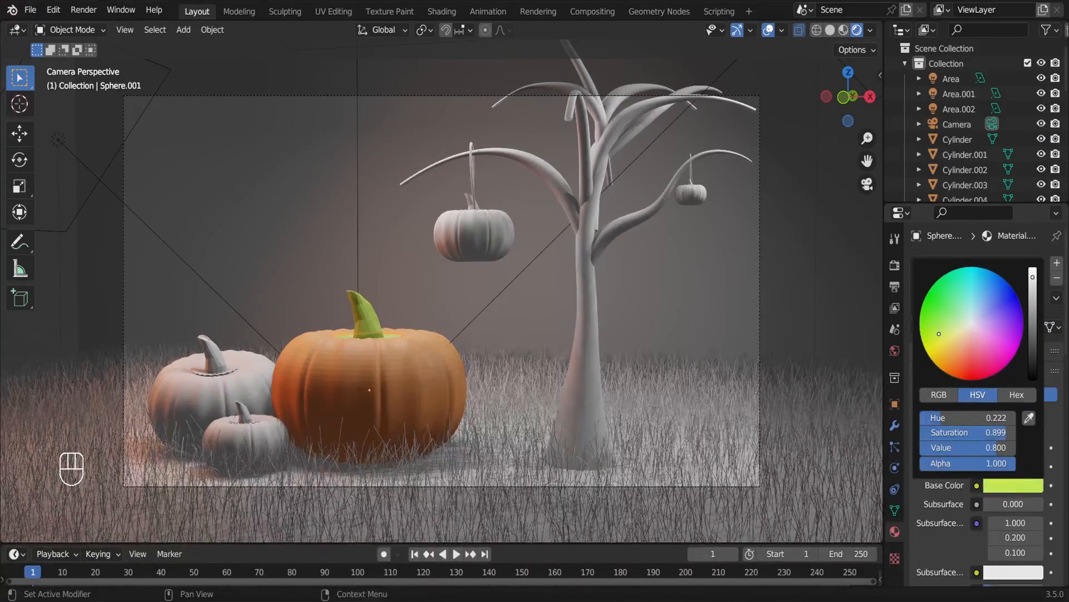
drag(1033, 329, 1033, 343)
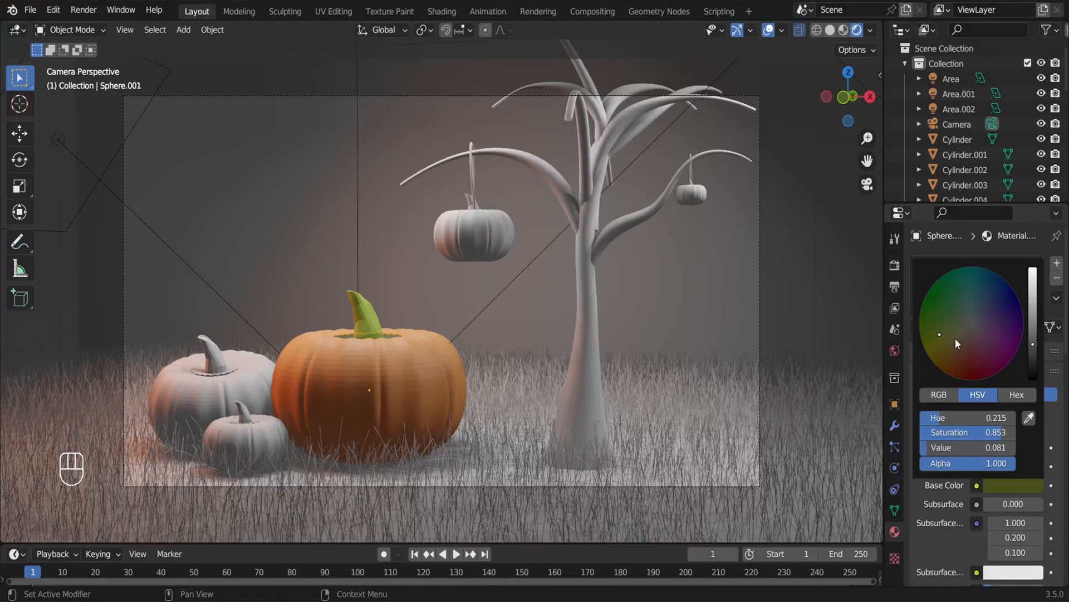
click(416, 367)
key(ctrl+s)
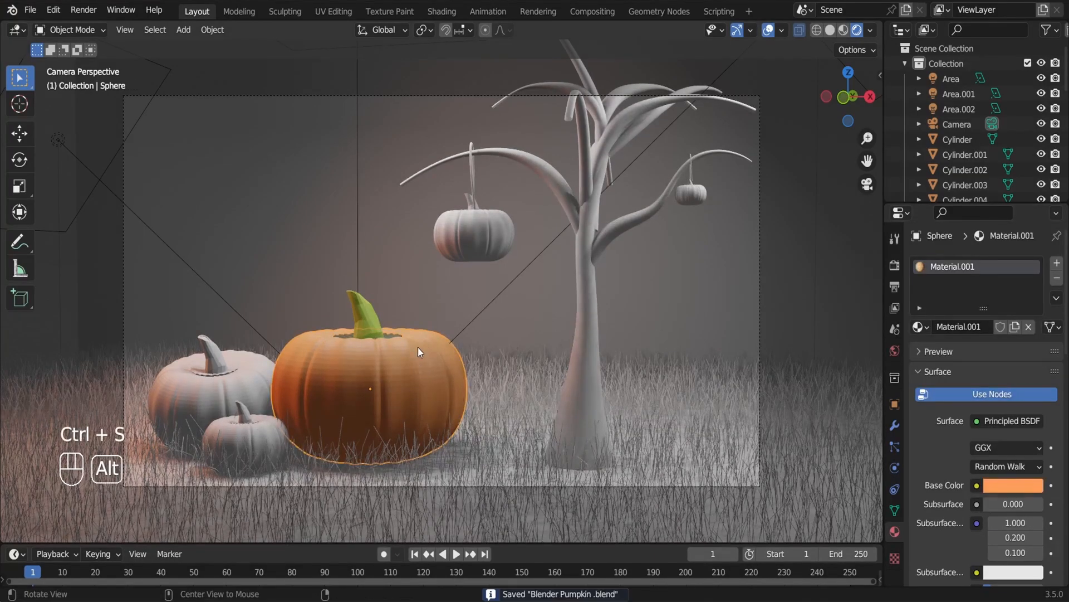
Save the file and raise the roughness of the inner sphere around the large pumpkin's stem to about 0.812
alt+drag(367, 251, 363, 302)
scroll(364, 302, up, 1)
key(ctrl+s)
click(342, 274)
scroll(1006, 562, down, 4)
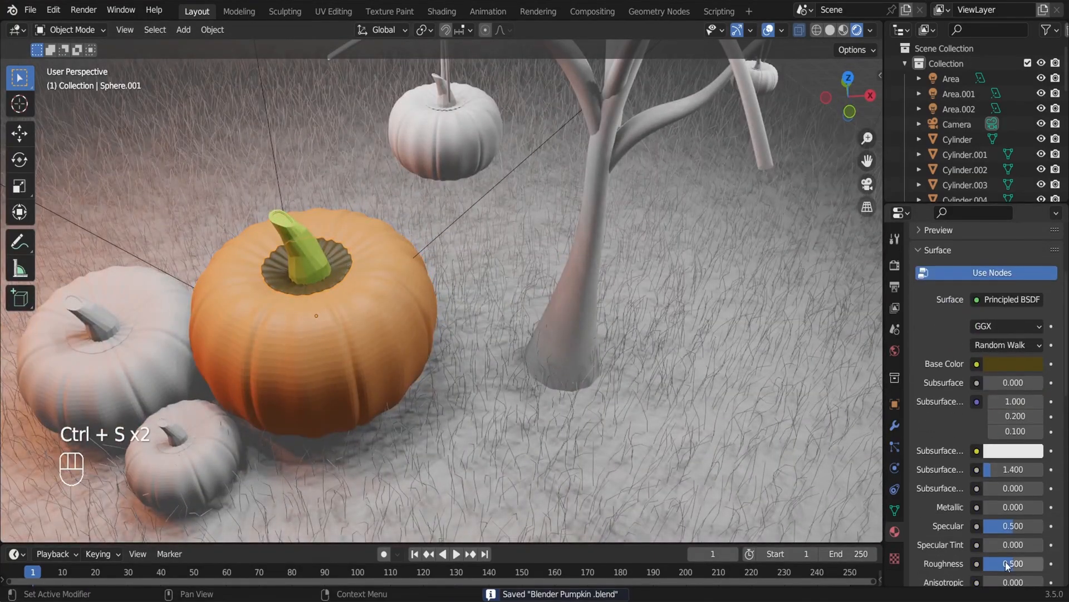
scroll(1002, 546, down, 5)
drag(1006, 417, 1025, 418)
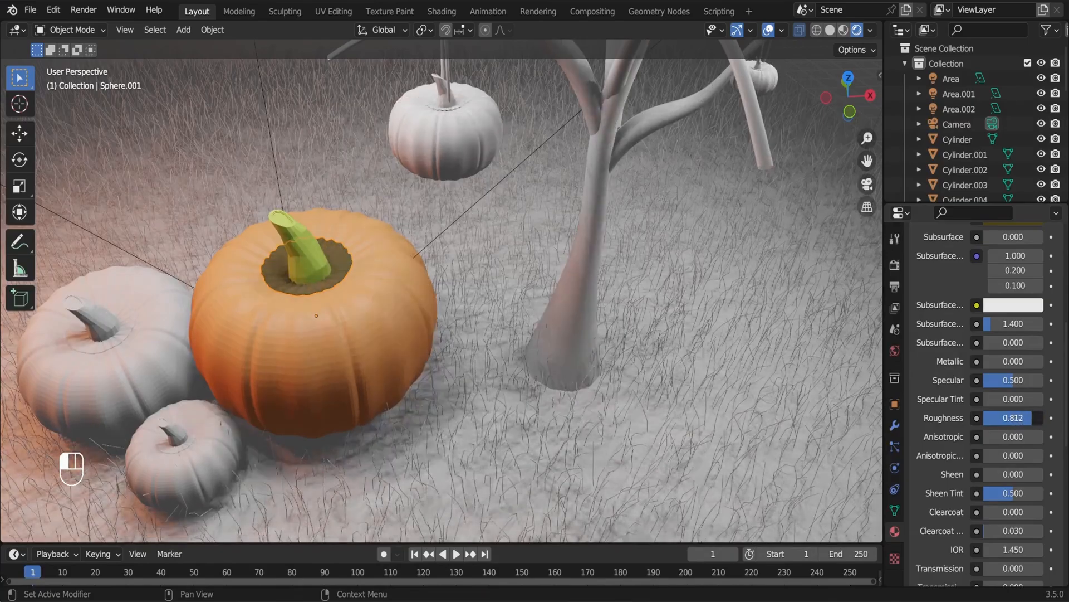
Save the file and shade the large orange pumpkin smooth
key(ctrl+s)
shift+middle_drag(346, 190, 532, 216)
scroll(531, 216, up, 2)
key(ctrl+s)
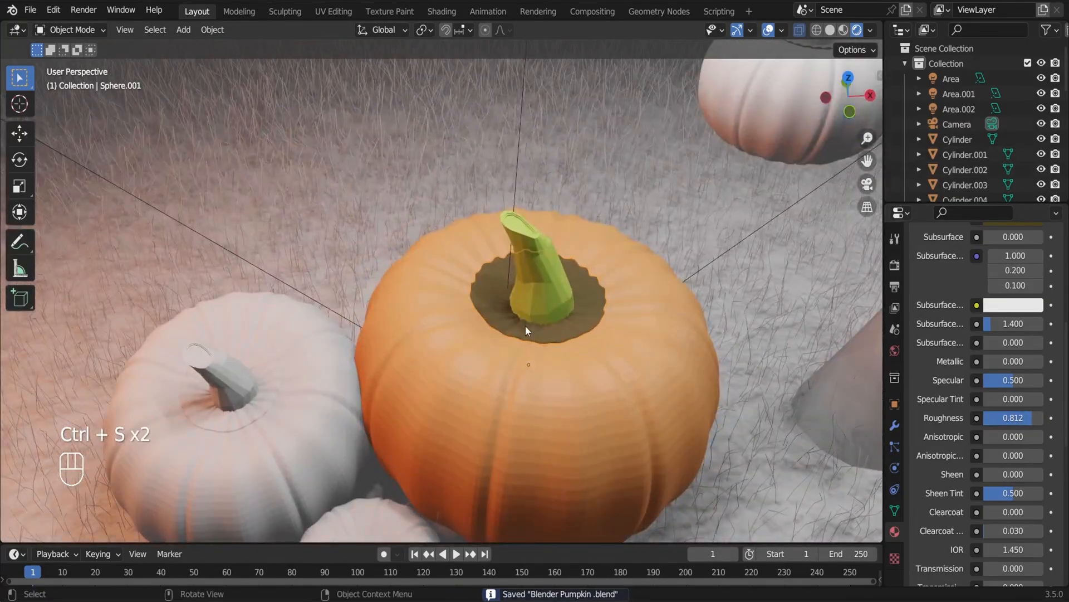
click(546, 395)
right_click(546, 396)
click(528, 325)
alt+middle_drag(560, 430, 536, 335)
scroll(405, 418, down, 3)
Shade the medium and the small ground pumpkins smooth, and save the file
click(350, 427)
key(ctrl+s)
right_click(351, 427)
click(333, 326)
click(419, 472)
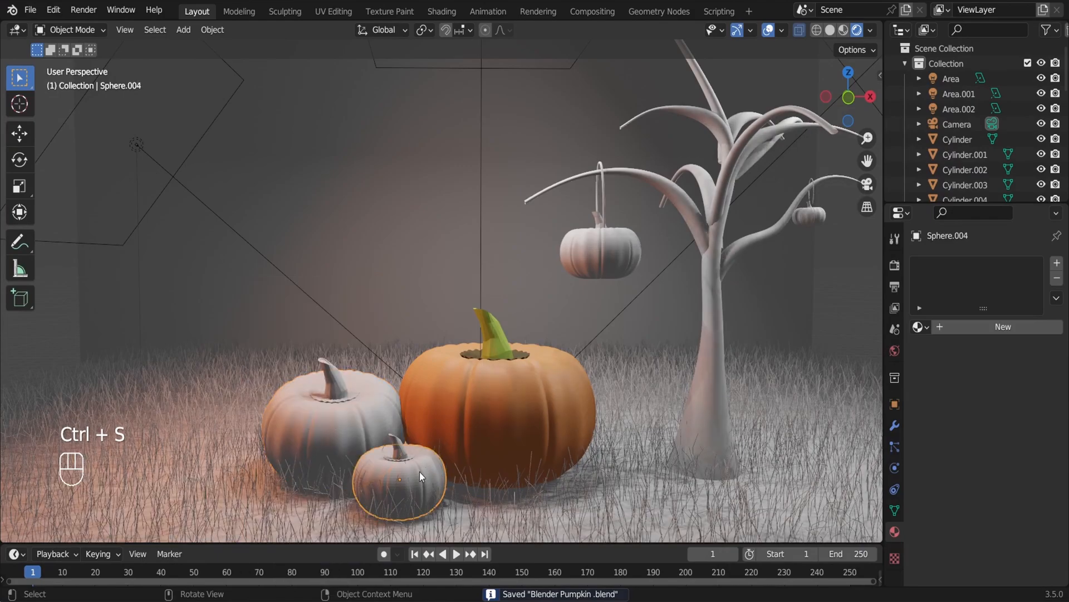
right_click(420, 472)
click(420, 330)
key(ctrl+s)
Assign Material.001 to the medium ground pumpkin's body, Material.003 to its inner sphere and Material.002 to its stem
click(368, 423)
click(920, 326)
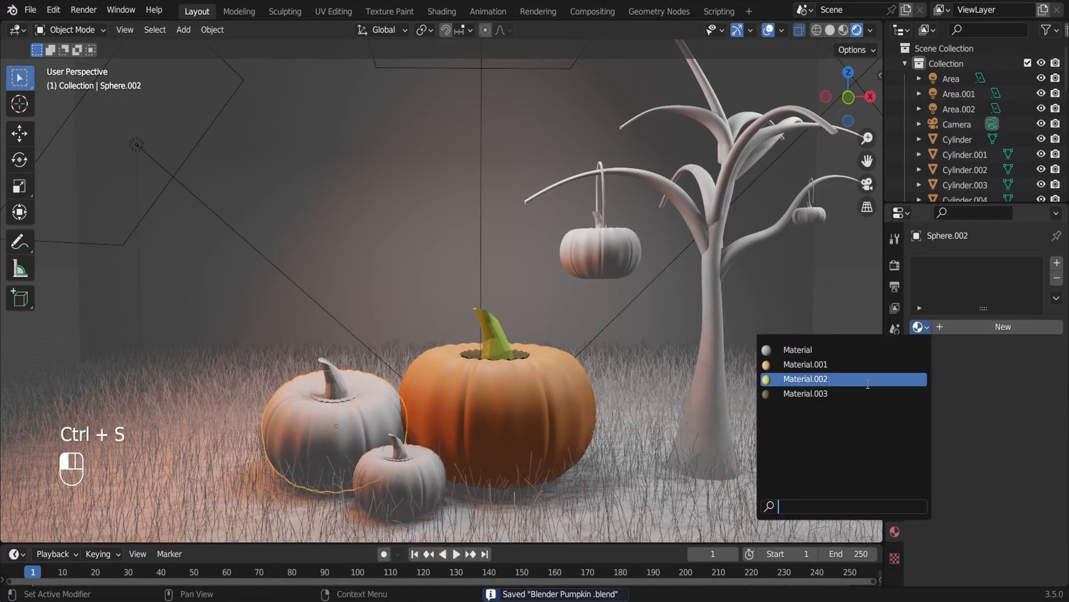
click(867, 365)
click(351, 392)
click(921, 327)
click(848, 392)
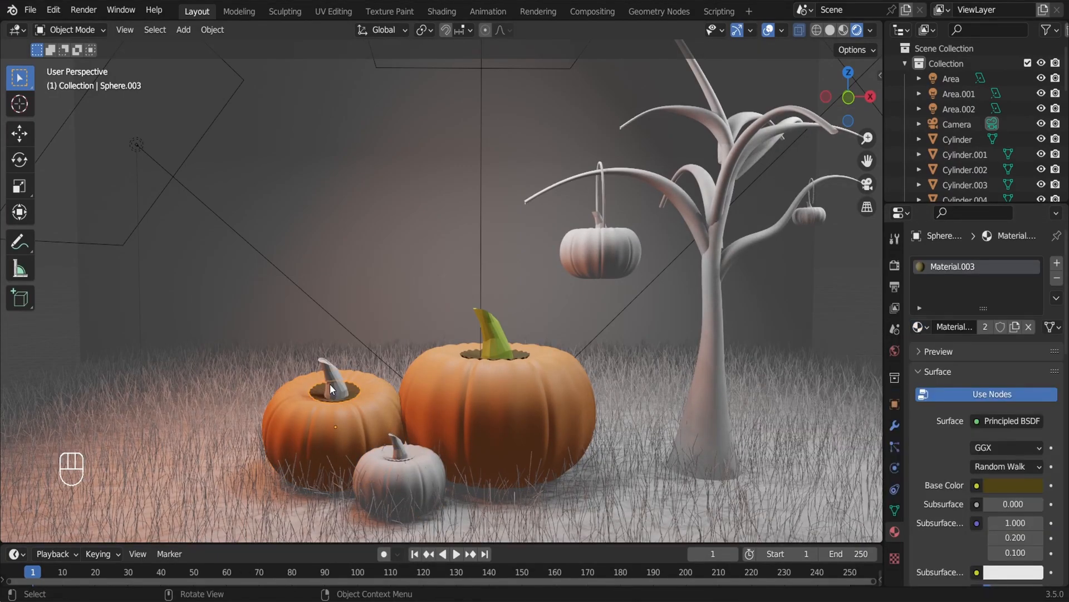
click(337, 382)
click(920, 327)
click(847, 379)
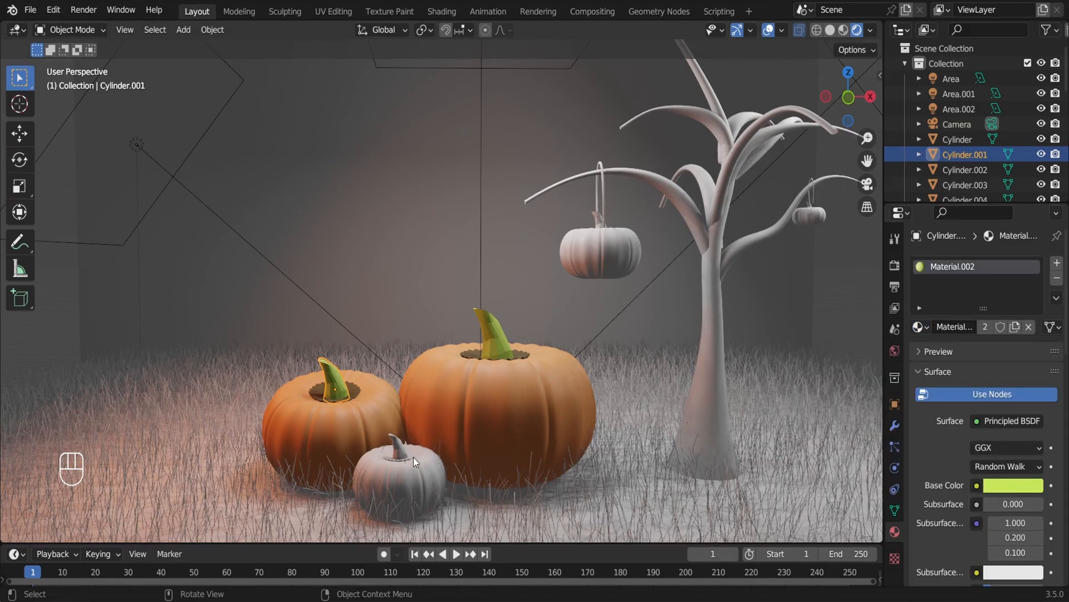
Assign Material.001 to the smallest ground pumpkin's body, Material.003 to its inner sphere and Material.002 to its stem
click(413, 460)
click(920, 326)
click(858, 364)
click(400, 452)
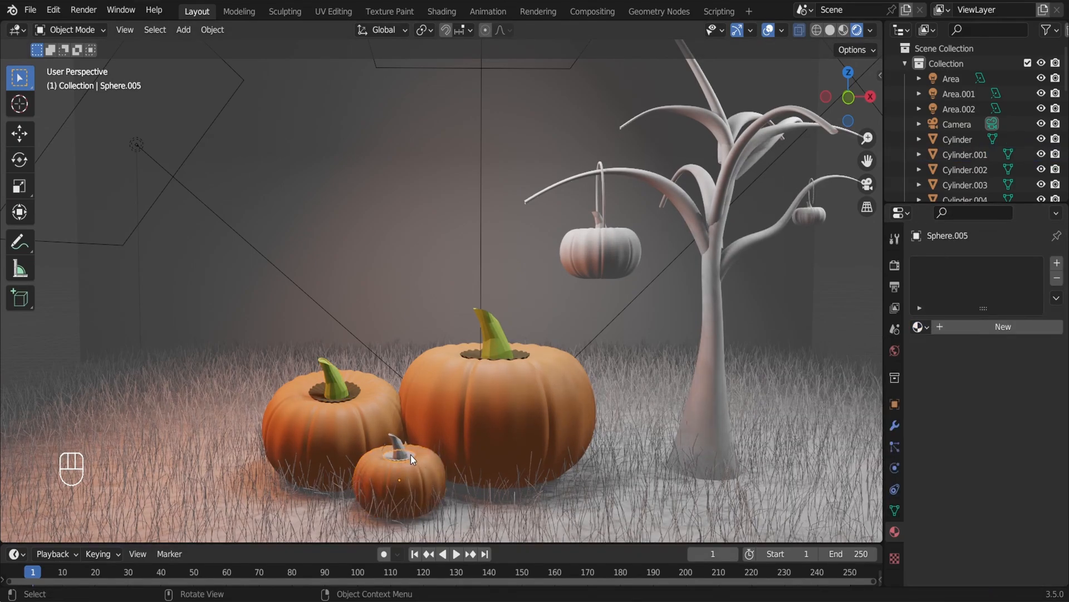
click(922, 329)
click(883, 393)
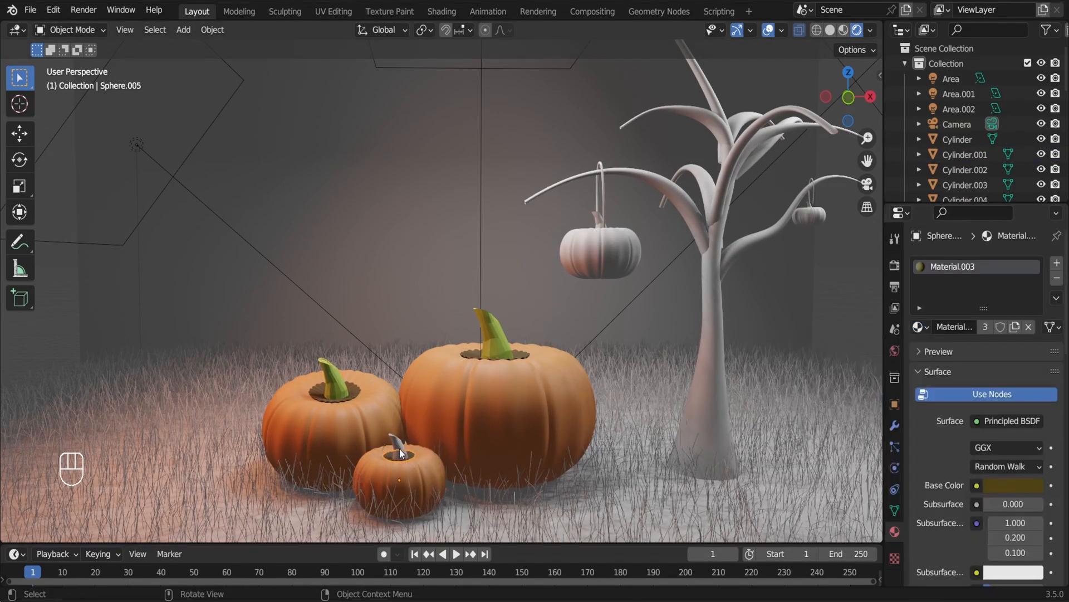
click(398, 444)
click(921, 328)
click(847, 379)
Shade the larger hanging pumpkin smooth, and assign Material.001 to its body and Material.002 to its stem
click(610, 301)
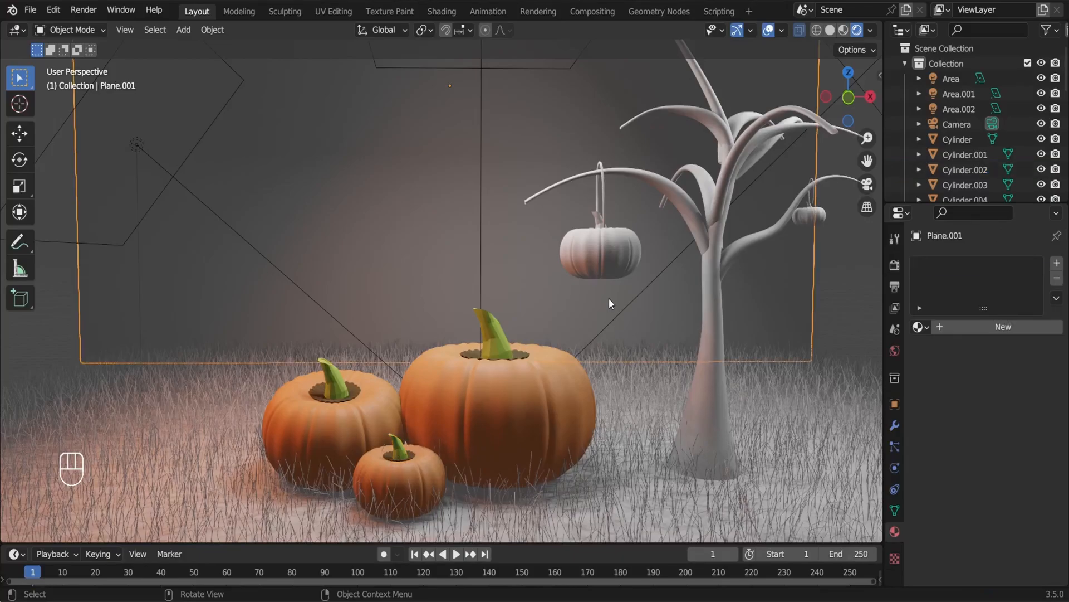
click(610, 256)
right_click(610, 256)
click(610, 256)
click(921, 326)
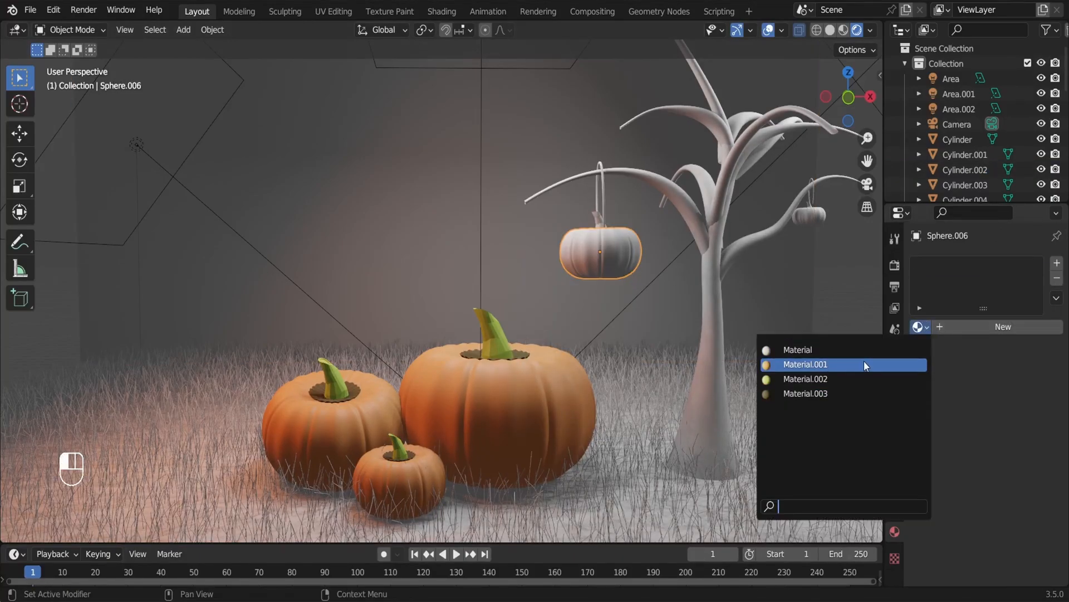
click(863, 364)
click(598, 221)
click(920, 327)
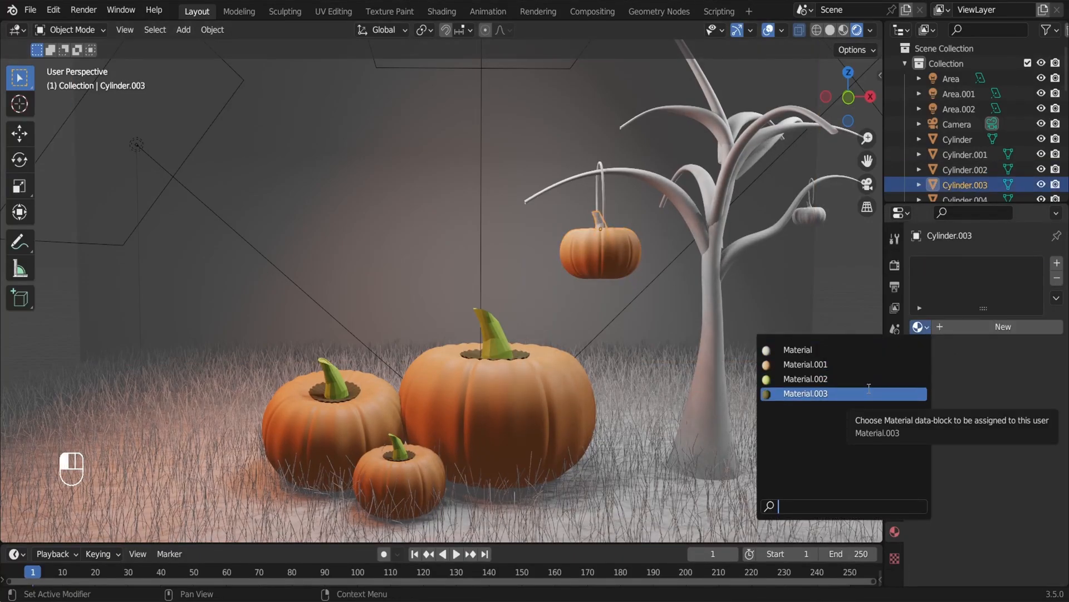
click(846, 393)
Assign Material.003 to the larger hanging pumpkin's rope and to the branch it hangs from
click(601, 196)
click(921, 327)
click(876, 392)
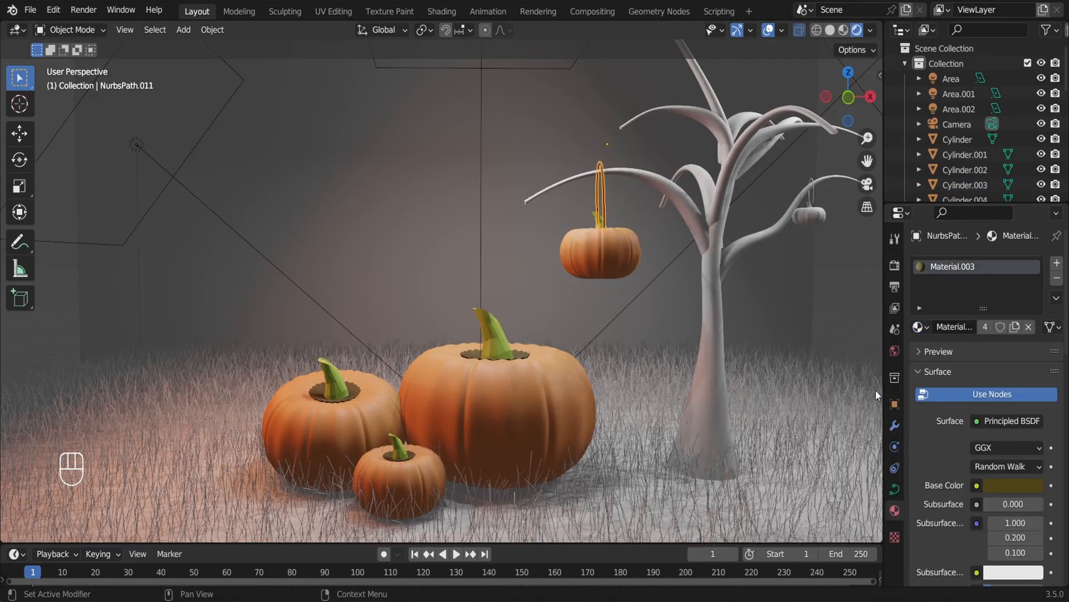
click(682, 197)
click(921, 327)
click(861, 383)
Assign Material.003 to the tree trunk and to the short curved branch beside the rope-bearing branch
click(725, 351)
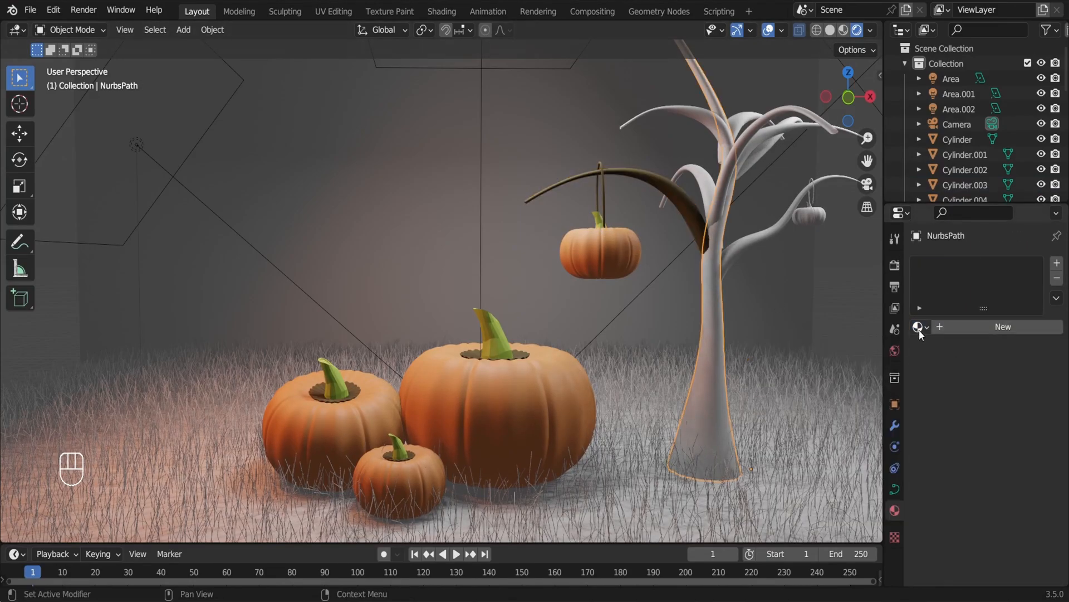
click(920, 326)
click(807, 393)
click(710, 195)
click(921, 326)
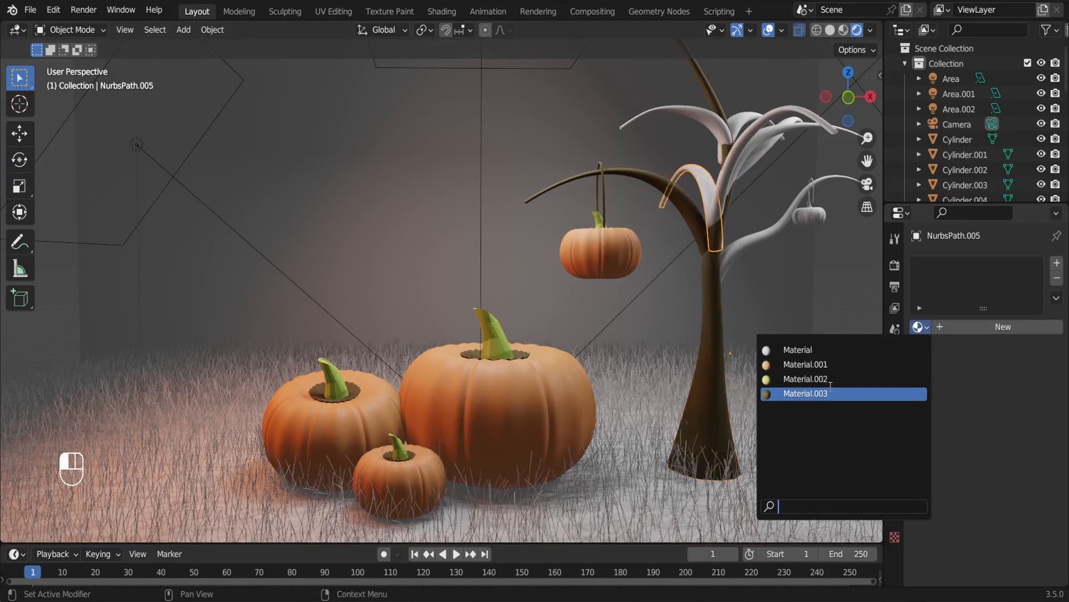
click(804, 392)
Switch to the camera view, save the file and assign Material.003 to the grass-covered ground plane
key(KP_0)
click(822, 307)
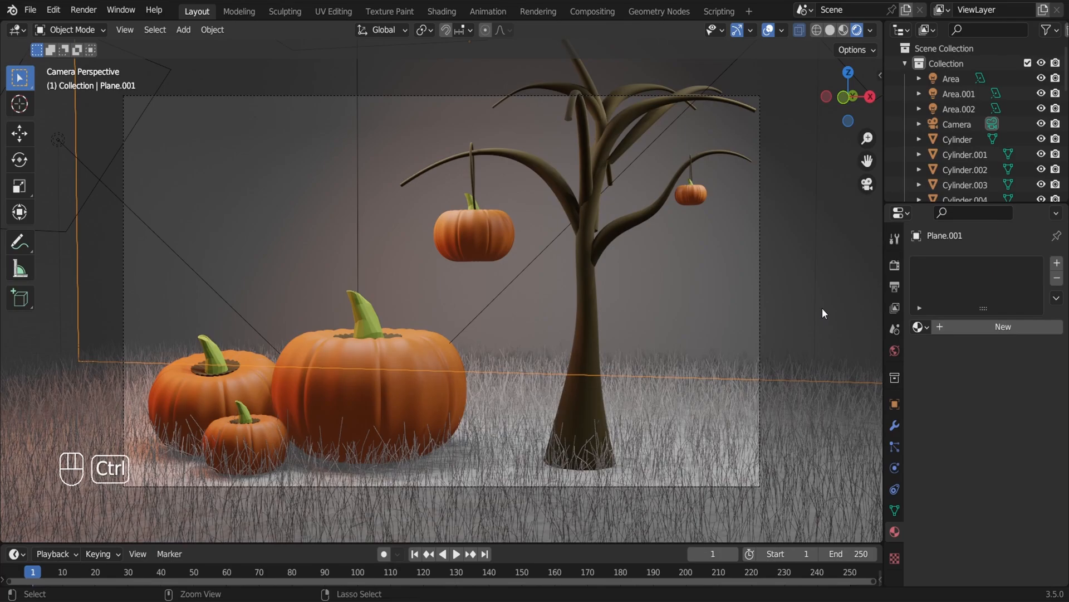
key(ctrl+s)
click(821, 470)
click(920, 326)
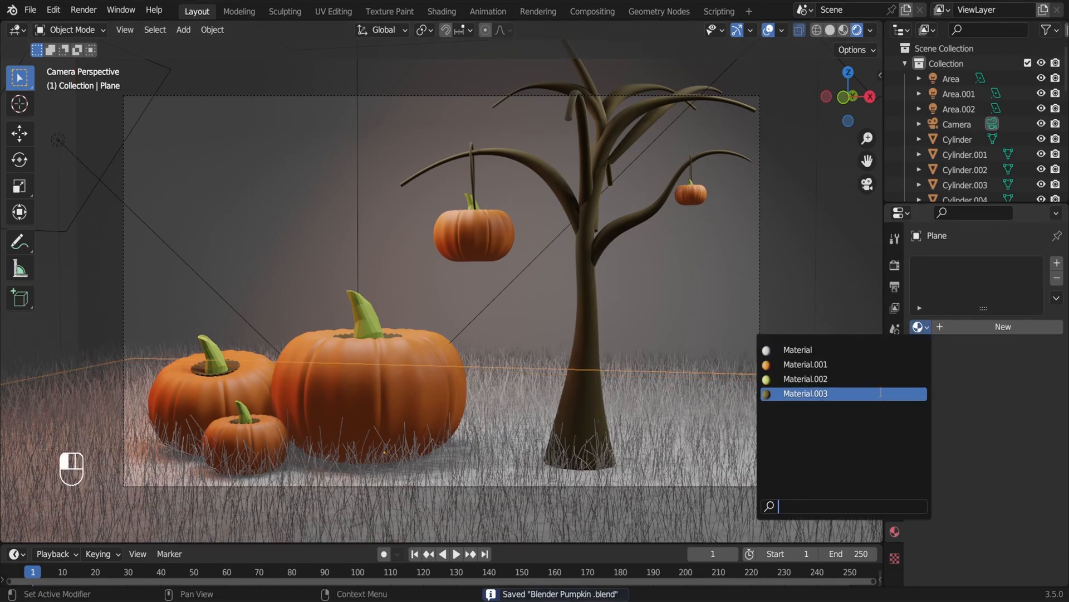
click(836, 393)
Set the scene's render engine to Cycles
scroll(698, 381, up, 2)
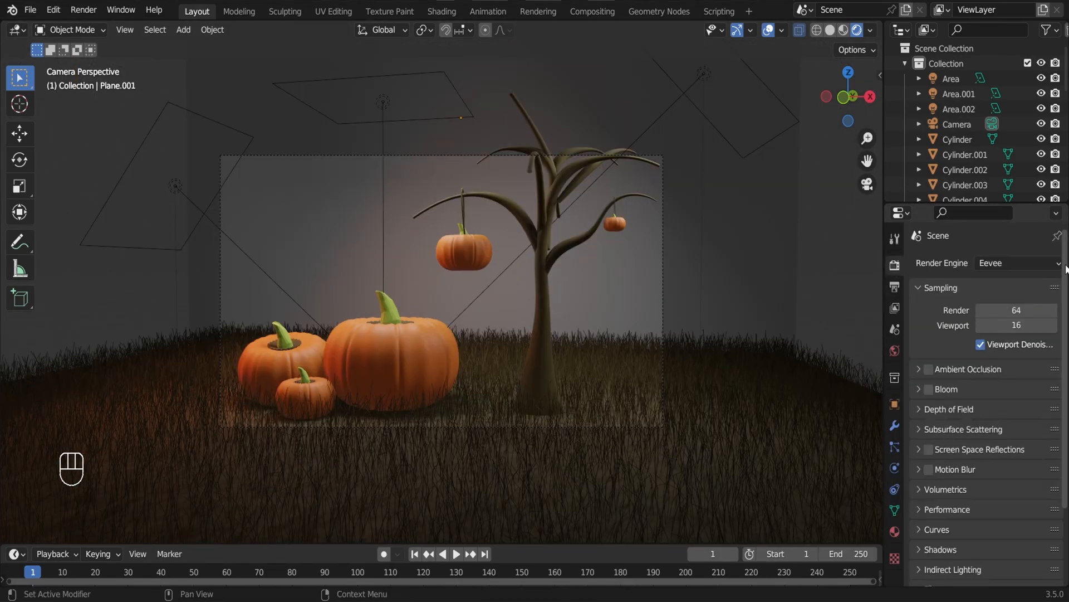
click(1022, 263)
click(1024, 307)
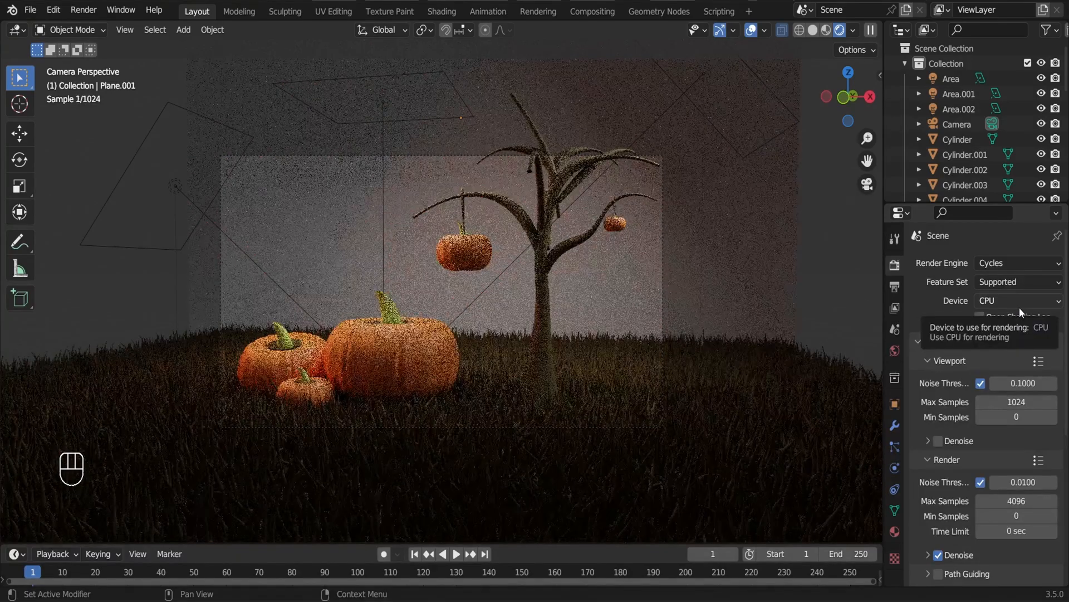
Set the maximum samples to 512 for both the viewport and the final render
click(1007, 403)
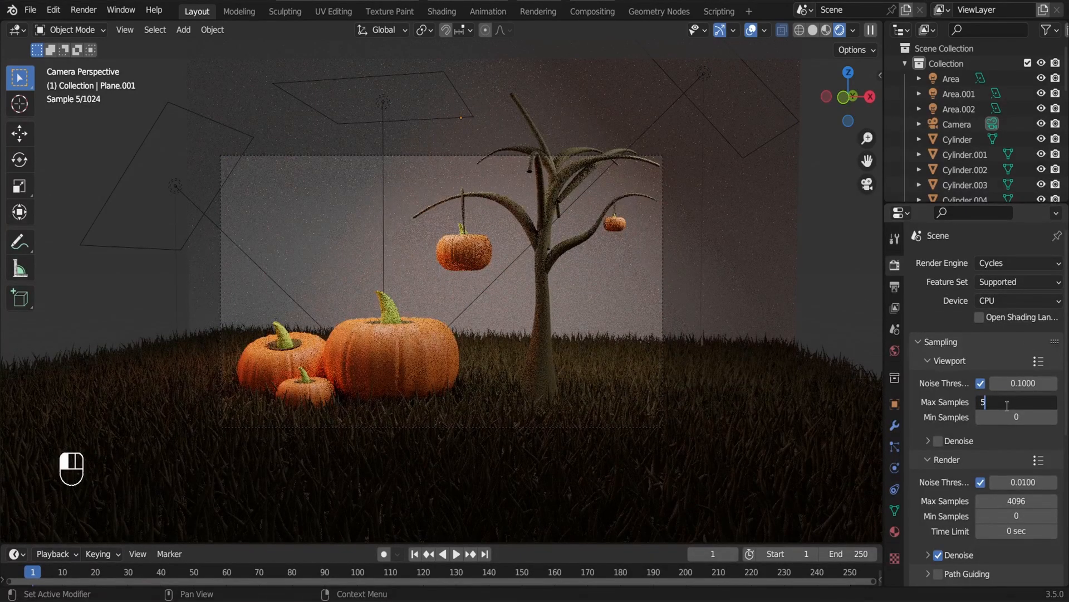
text(12)
key(Return)
click(1024, 501)
text(512)
key(Return)
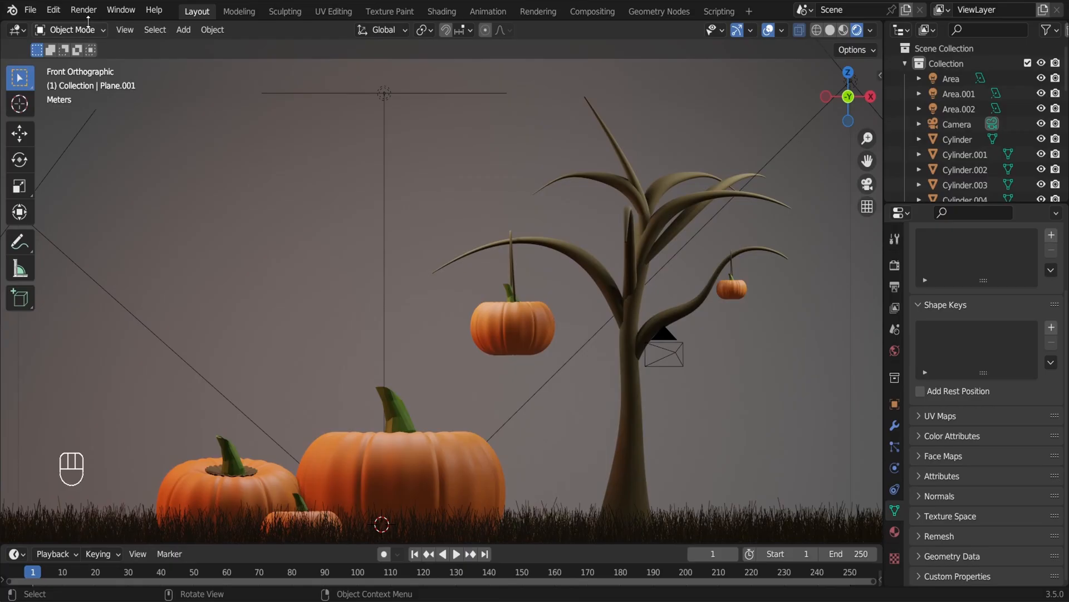
Render a still image of the scene and view the whole result
click(84, 10)
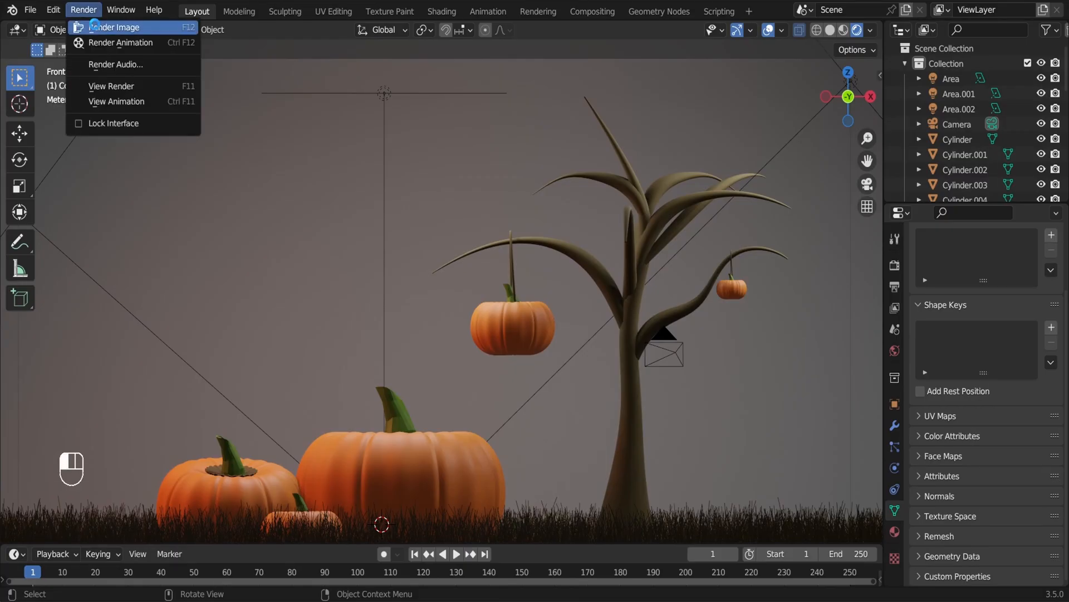
click(115, 24)
scroll(323, 246, down, 1)
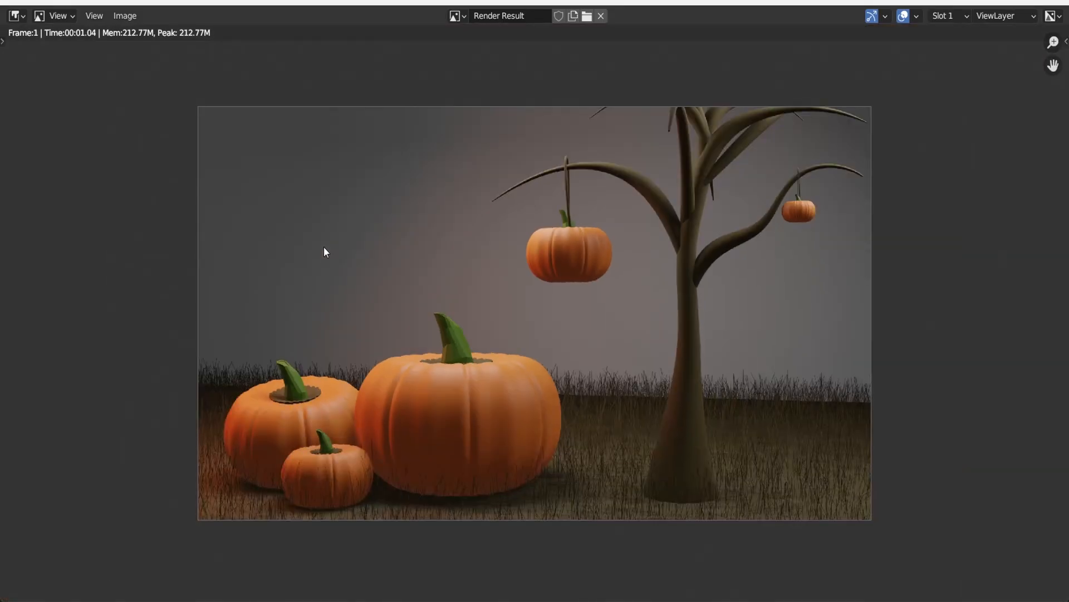